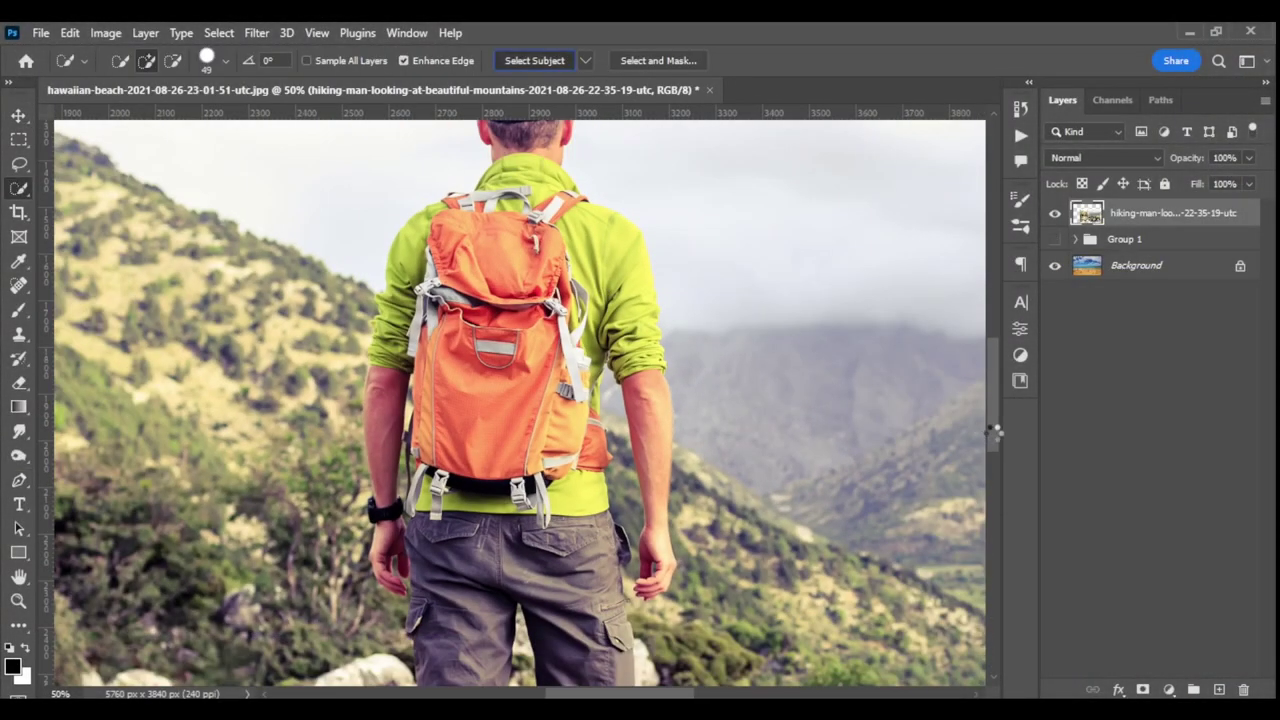
Step: Select the hiker with Quick Selection and add a Pen-traced arm edge to the selection
mouse_move(994, 430)
mouse_down()
mouse_move(988, 519)
mouse_move(979, 473)
mouse_up()
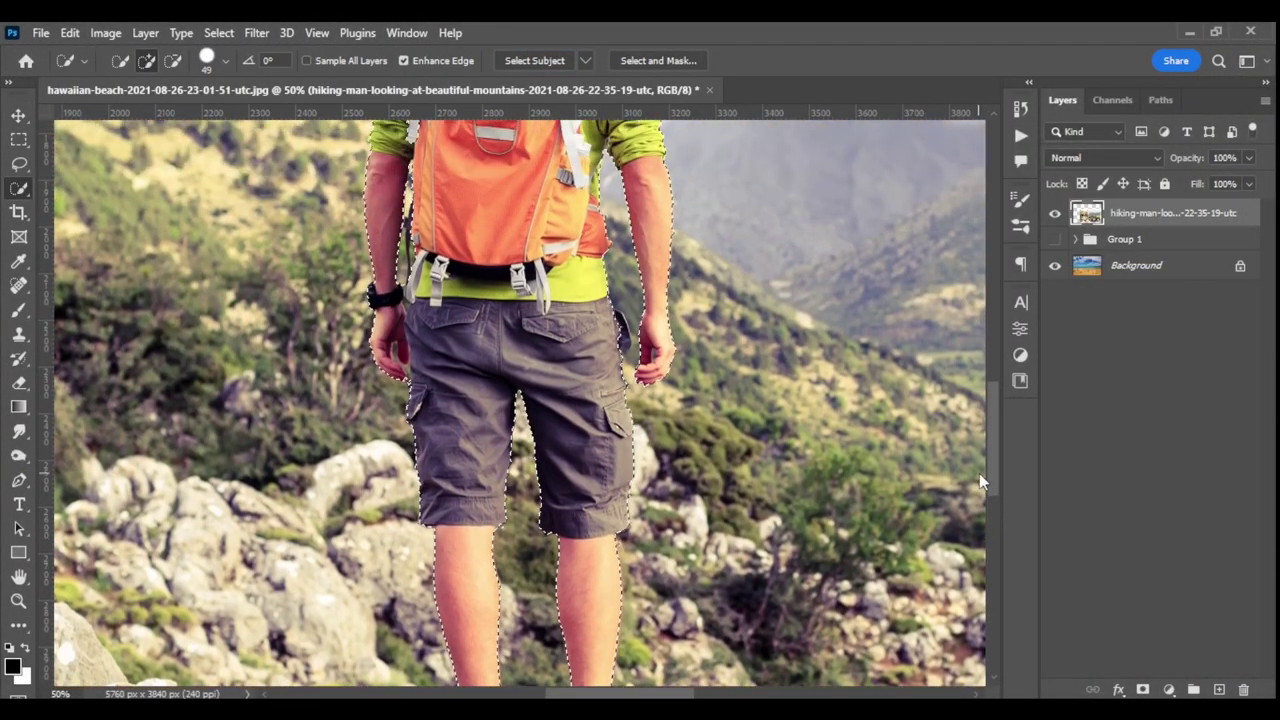
scroll(934, 404, up, 5)
key(ctrl+plus)
scroll(983, 441, down, 5)
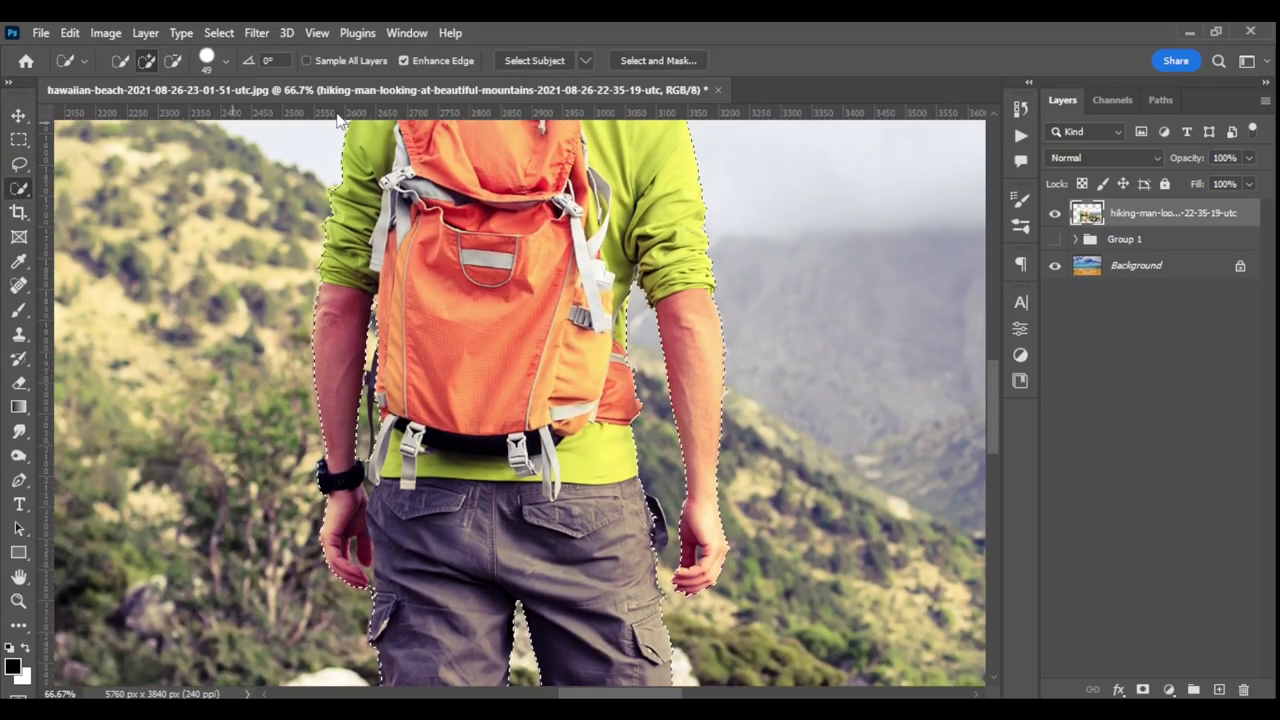
key(p)
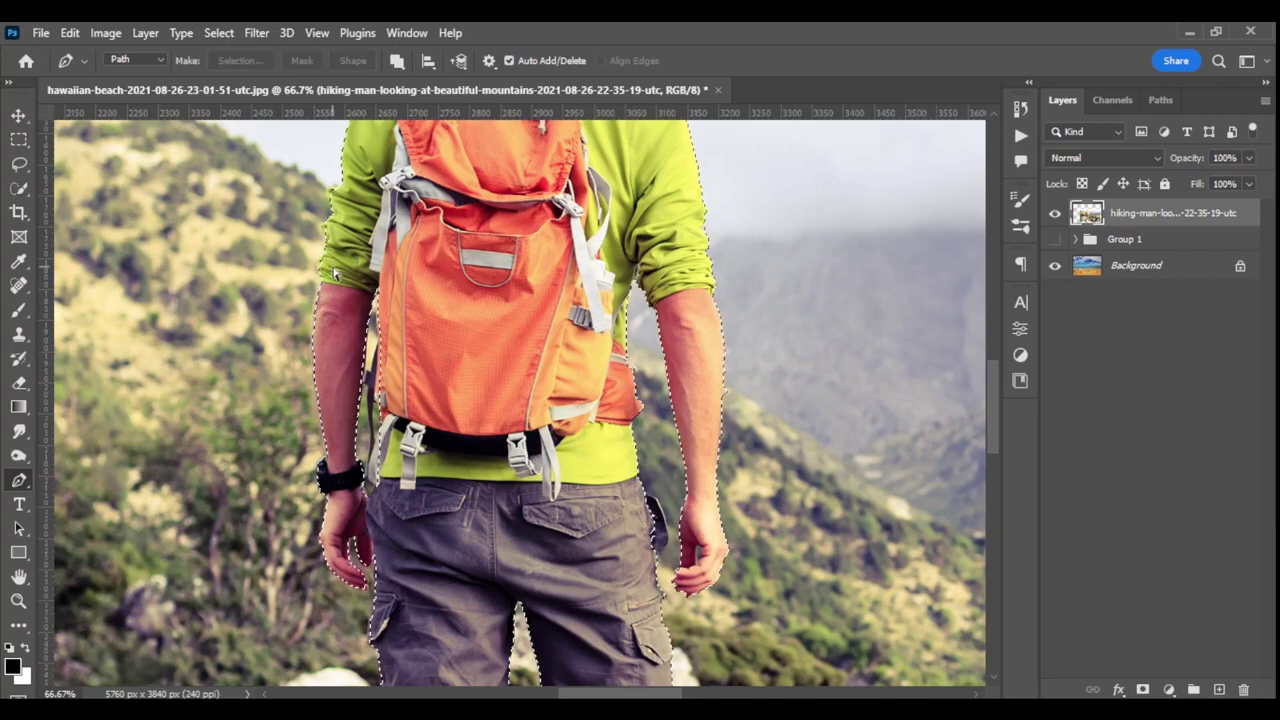
mouse_move(722, 385)
mouse_down()
mouse_move(720, 452)
mouse_move(685, 499)
mouse_up()
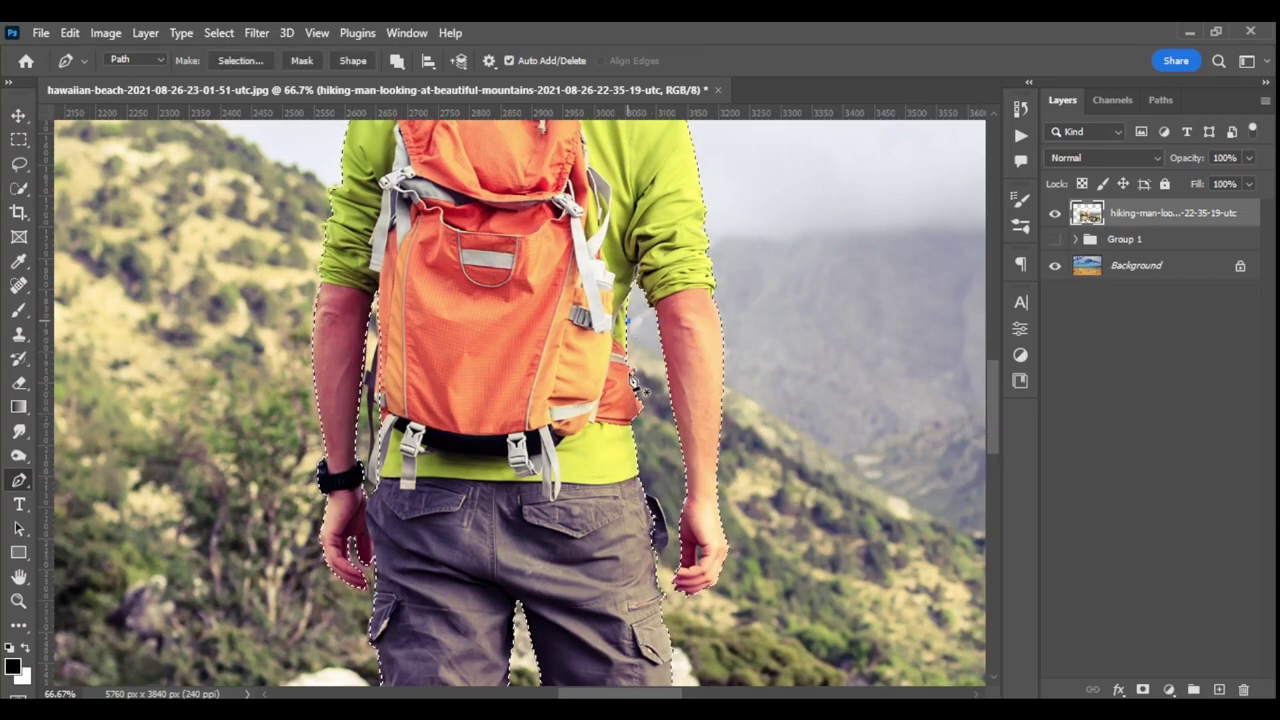
key(ctrl+Return)
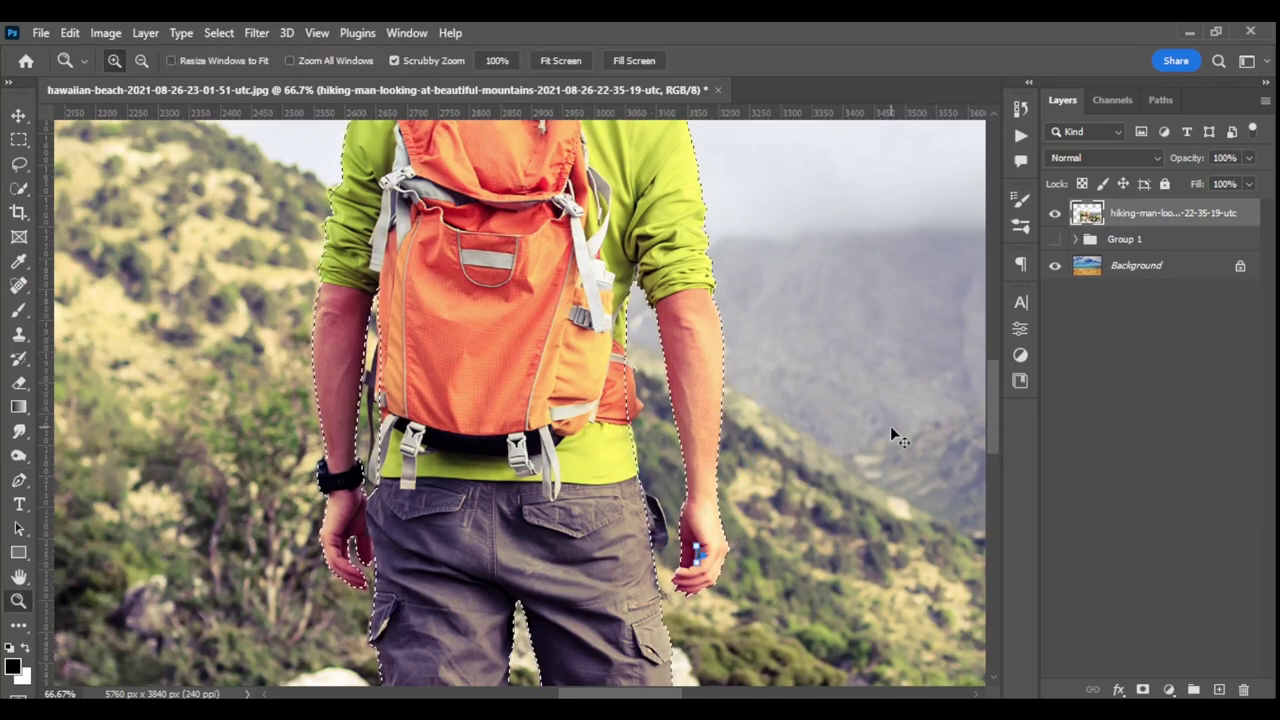
scroll(982, 443, down, 3)
scroll(982, 436, down, 10)
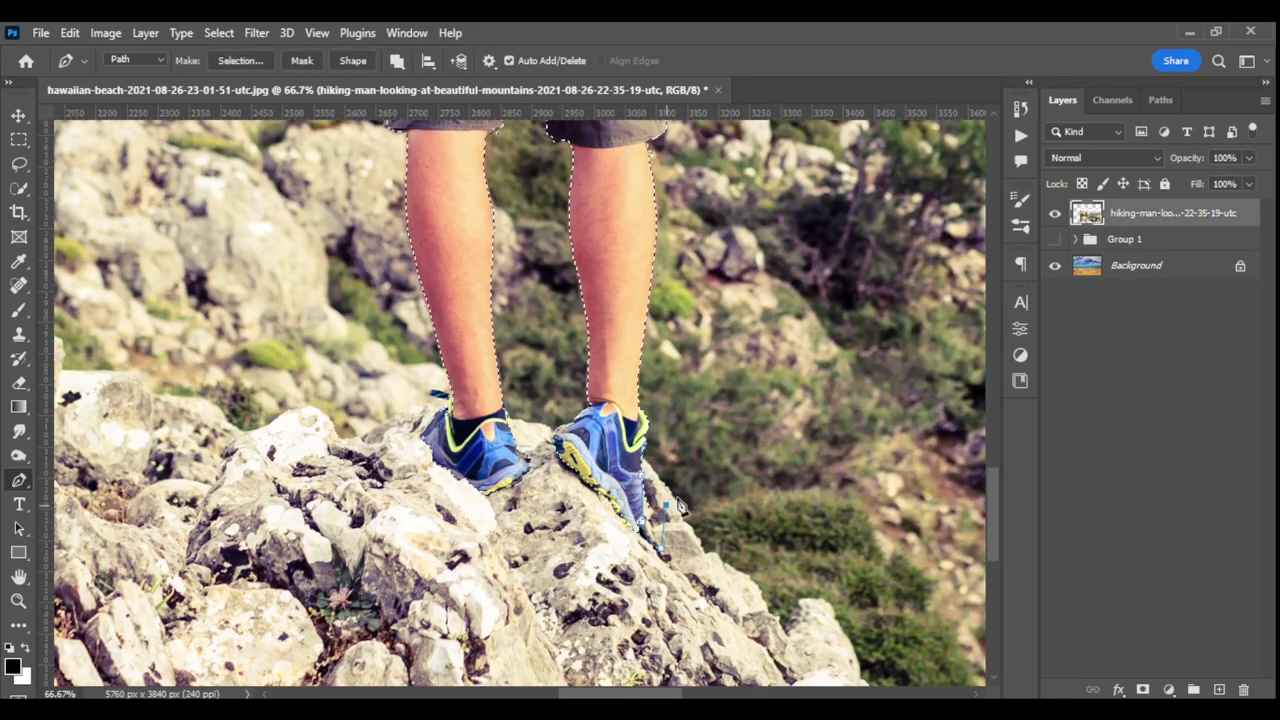
Step: Copy the hiker to a new layer, hide the original photo, and place the rain coat image
key(ctrl+0)
key(ctrl+j)
click(1054, 241)
click(1110, 268)
click(1075, 268)
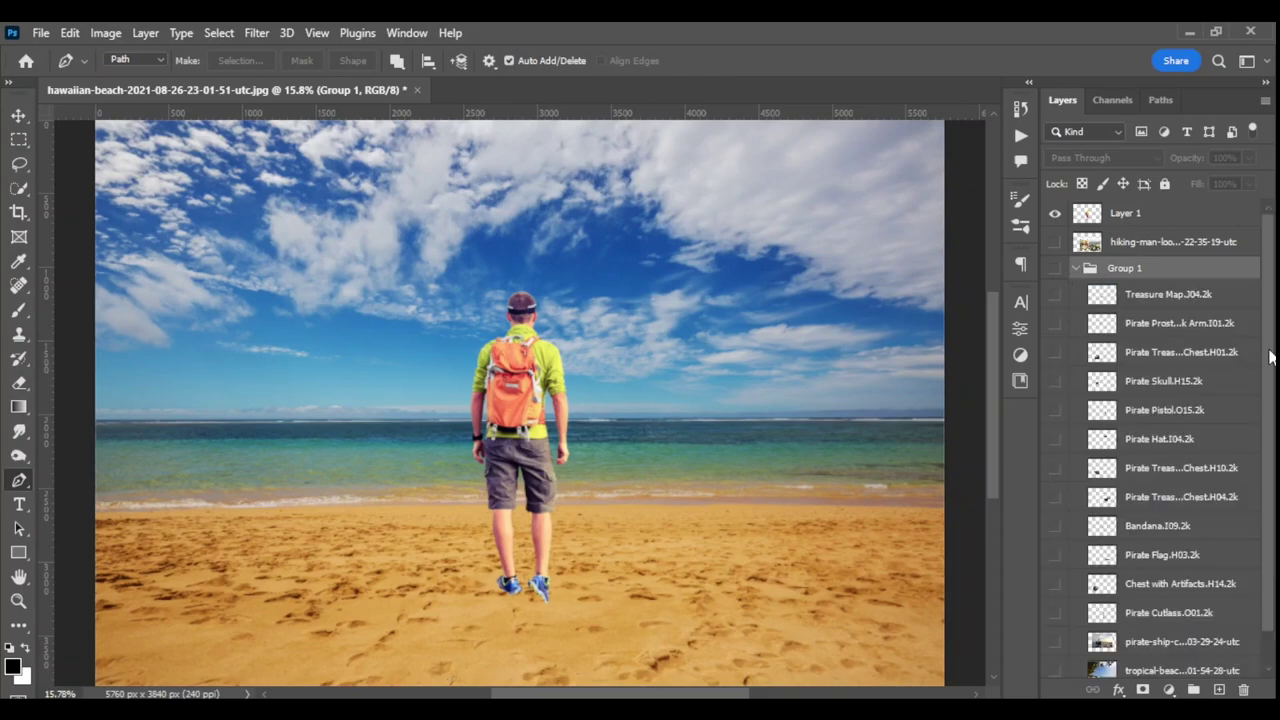
scroll(1060, 548, down, 1)
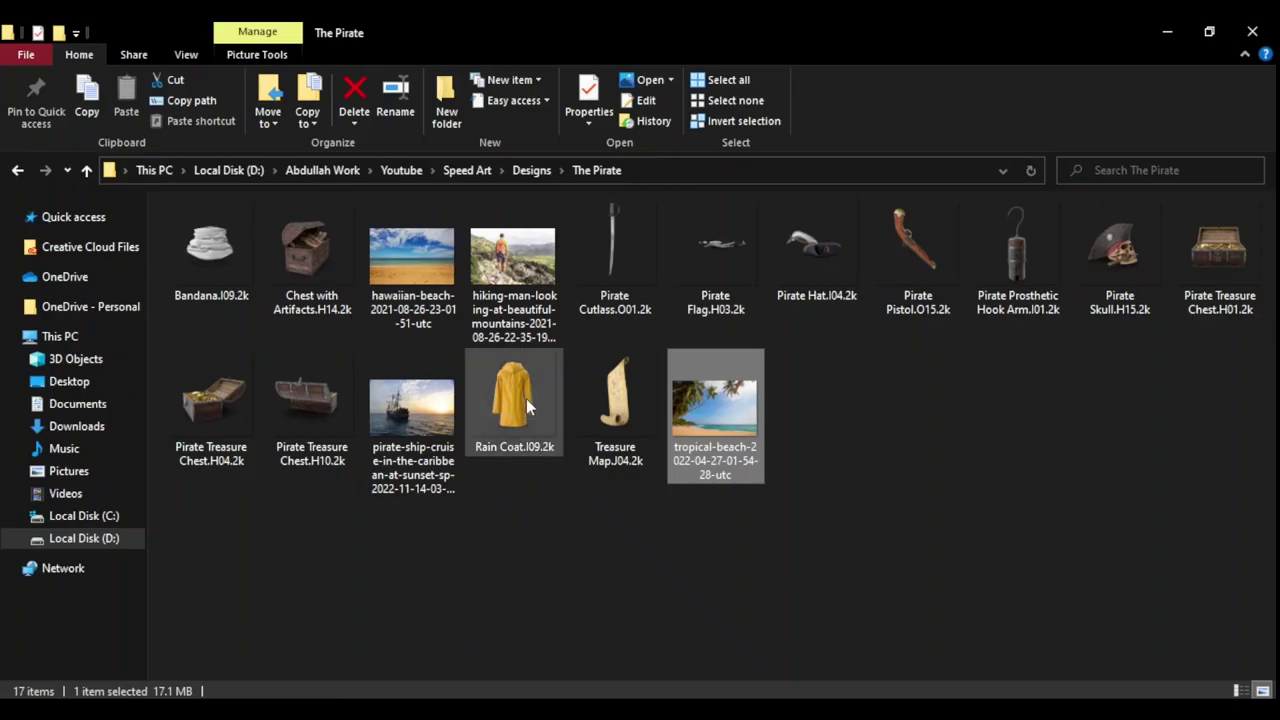
mouse_move(526, 398)
mouse_down()
mouse_move(555, 335)
mouse_move(697, 376)
mouse_up()
key(Return)
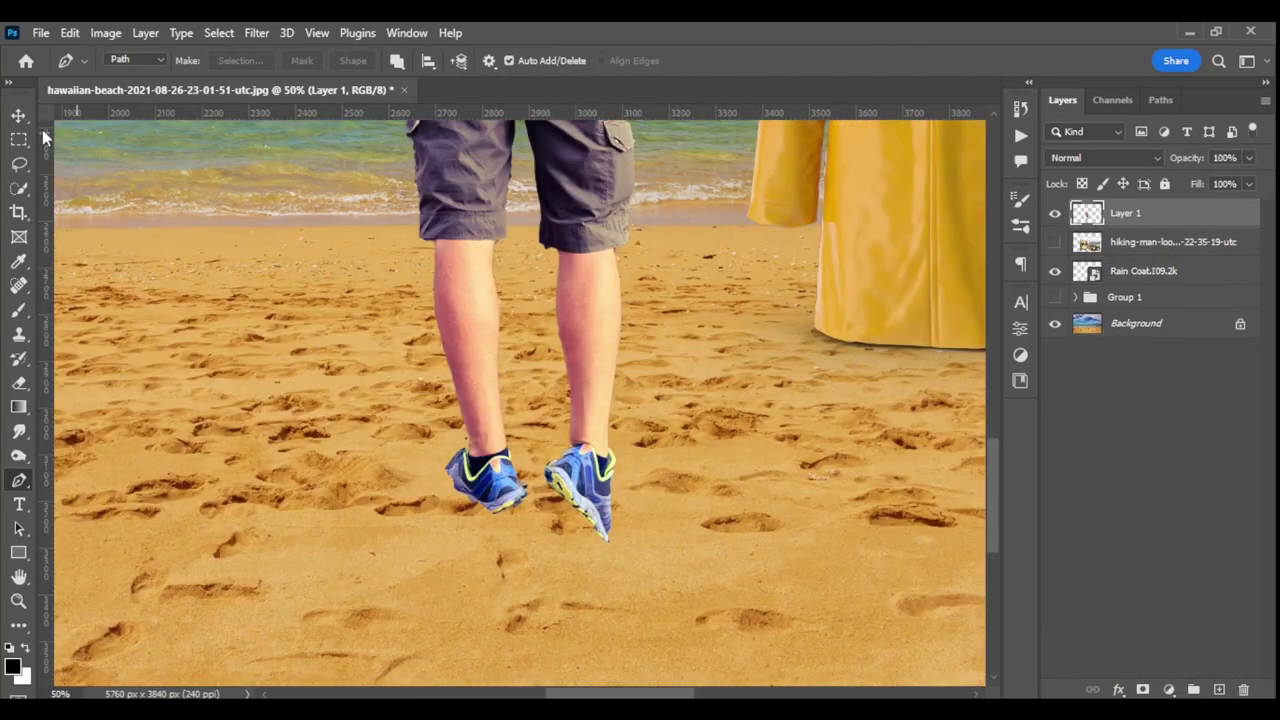
Step: Copy each shoe to its own layer and warp it so it sinks into the sand
drag(540, 435, 640, 520)
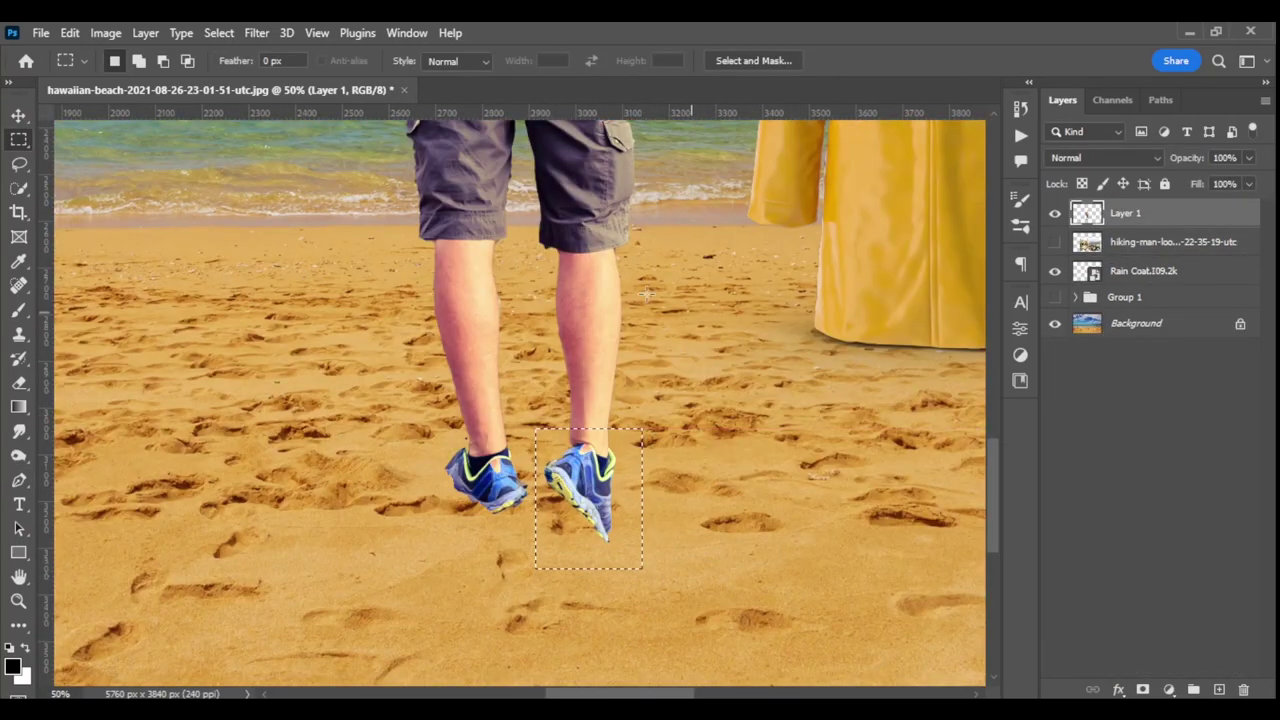
key(ctrl+j)
click(70, 32)
click(357, 217)
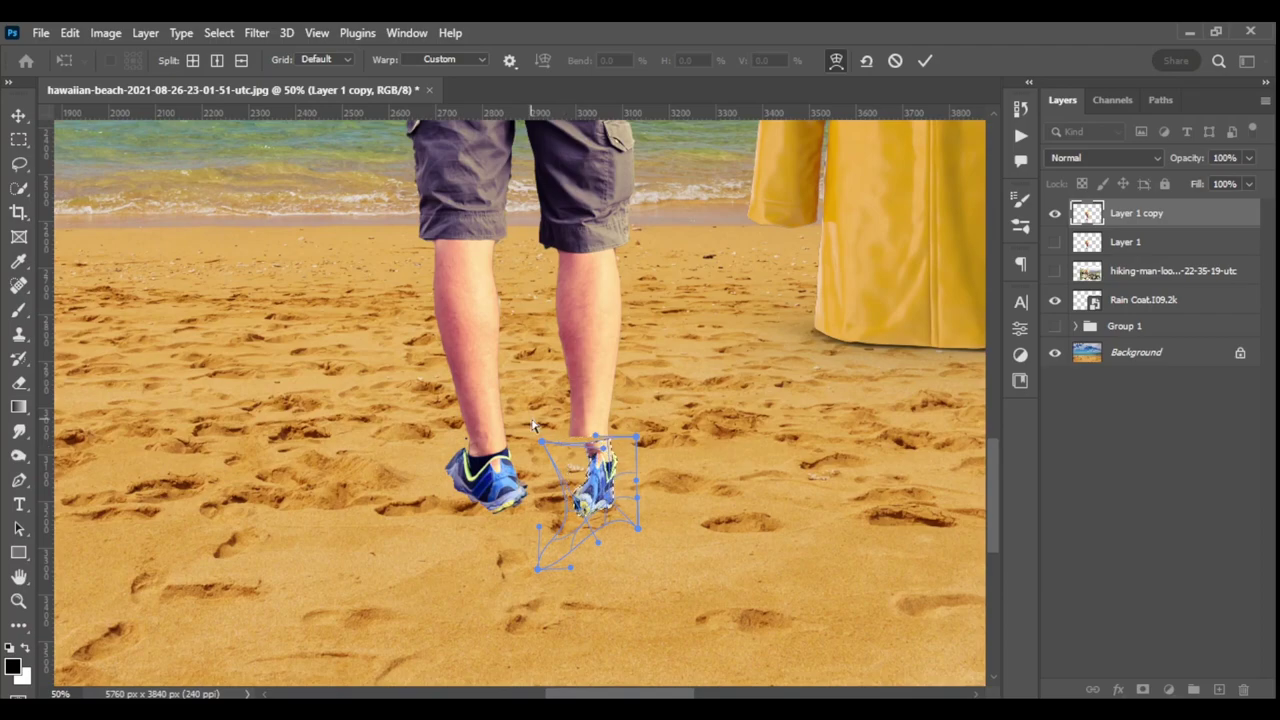
click(70, 32)
click(345, 219)
drag(466, 497, 629, 462)
key(Return)
key(ctrl+j)
Step: Add a new empty layer over the feet for blending the ankles with the brush
key(ctrl+plus)
key(ctrl+shift+alt+n)
key(b)
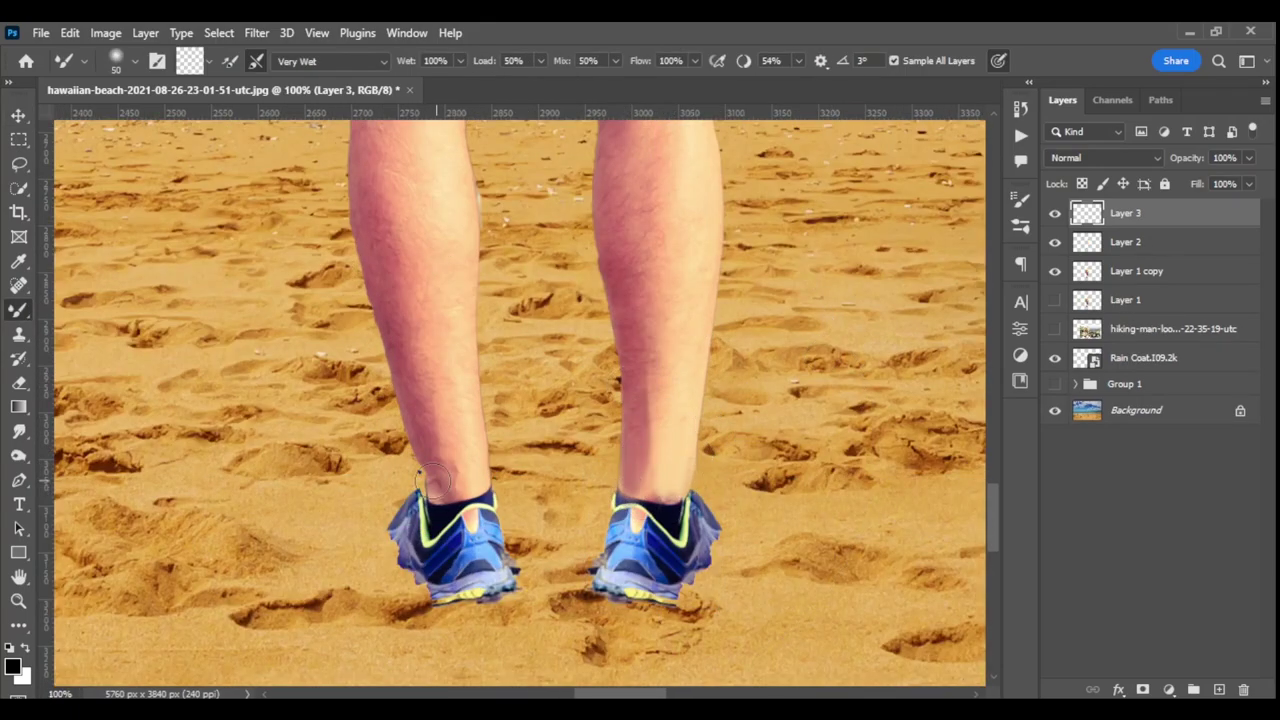
Step: Duplicate the rain coat layer and bring the copy to the top of the stack
click(1136, 271)
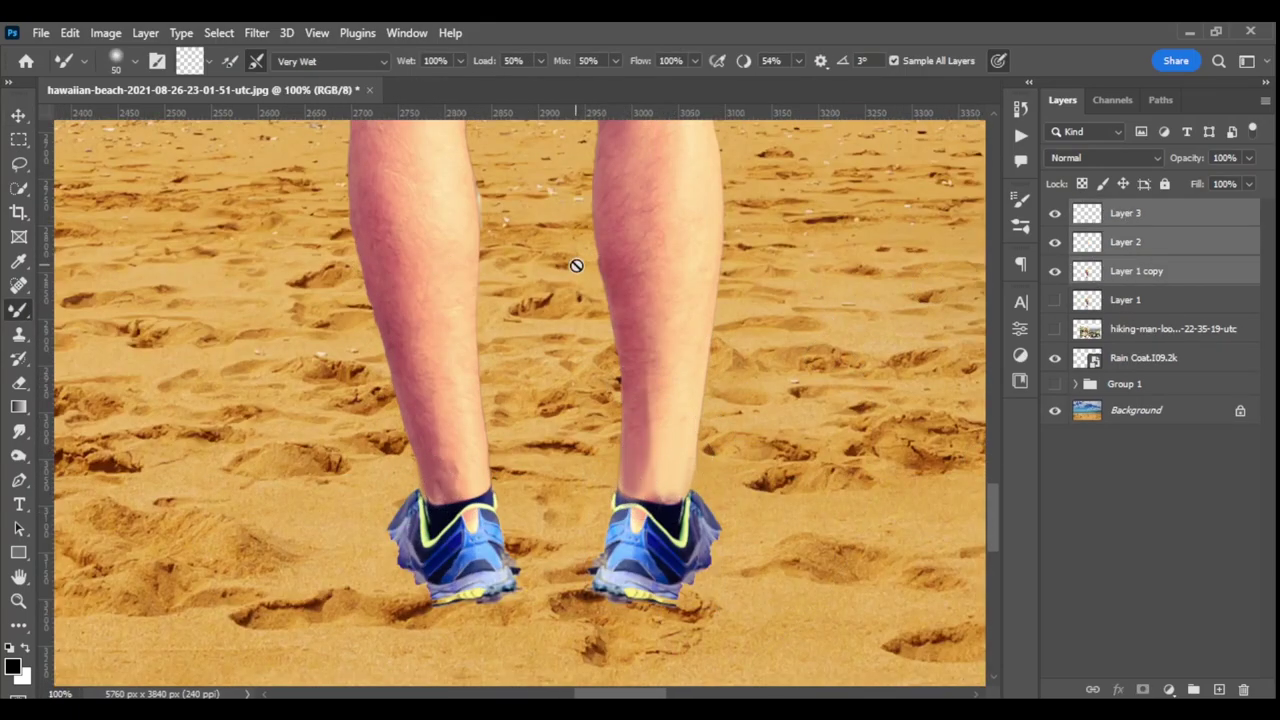
scroll(571, 263, up, 1)
click(1143, 357)
key(ctrl+j)
key(ctrl+0)
key(ctrl+shift+bracketright)
Step: Move the coat copy onto the hiker and scale it to about 90%
key(v)
drag(645, 507, 517, 478)
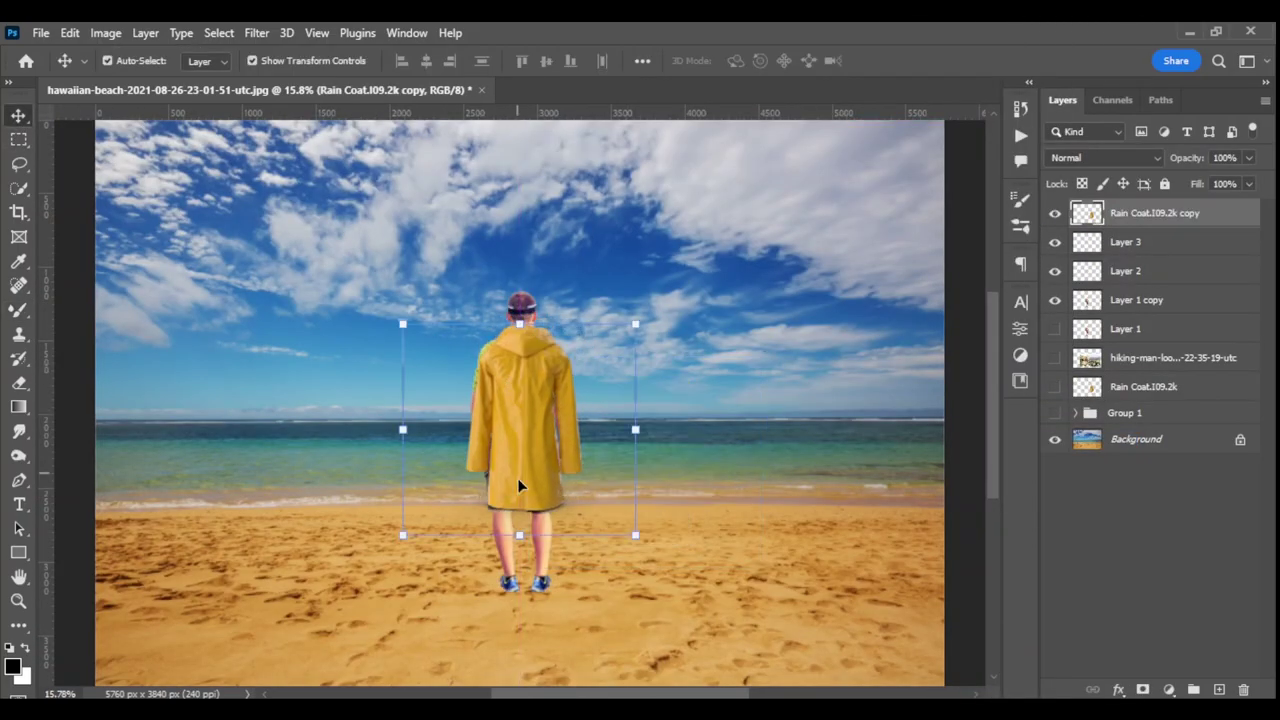
key(ctrl+t)
mouse_move(507, 400)
mouse_down()
mouse_move(516, 407)
mouse_move(298, 439)
mouse_up()
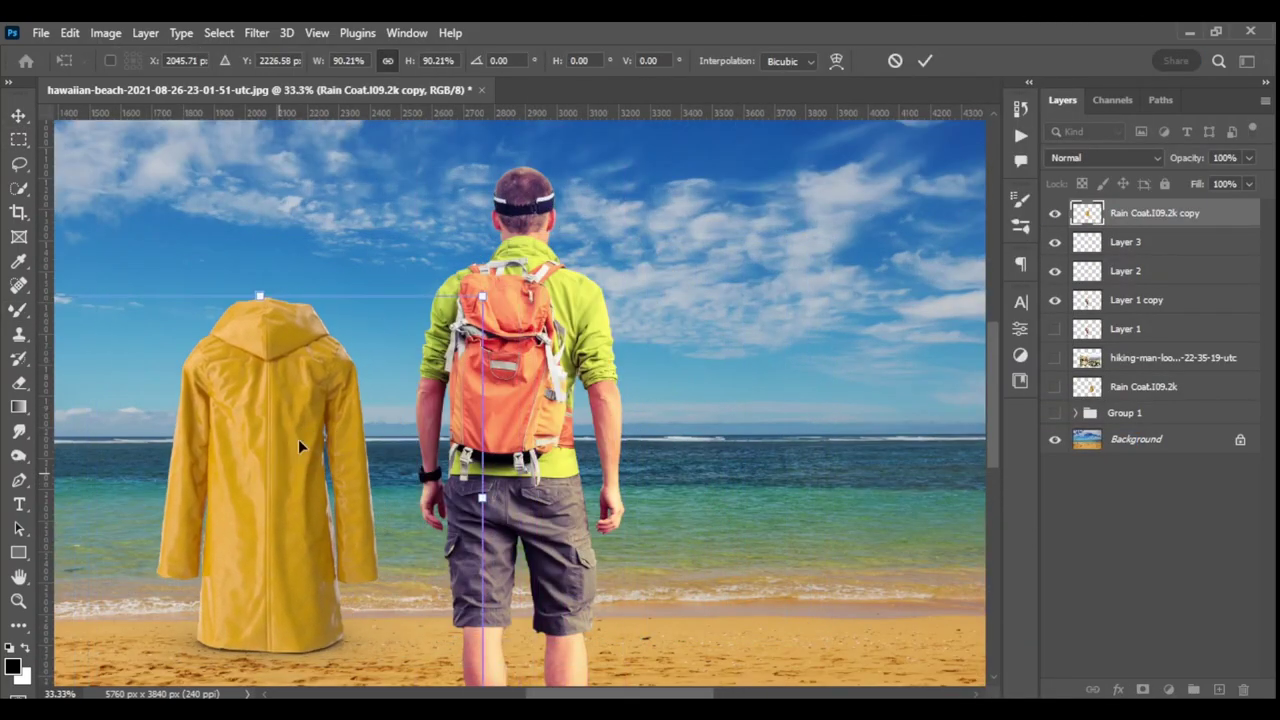
key(Return)
Step: Copy the hiker's green sleeve to a new layer and move a second copy over the other arm
key(m)
key(ctrl+plus)
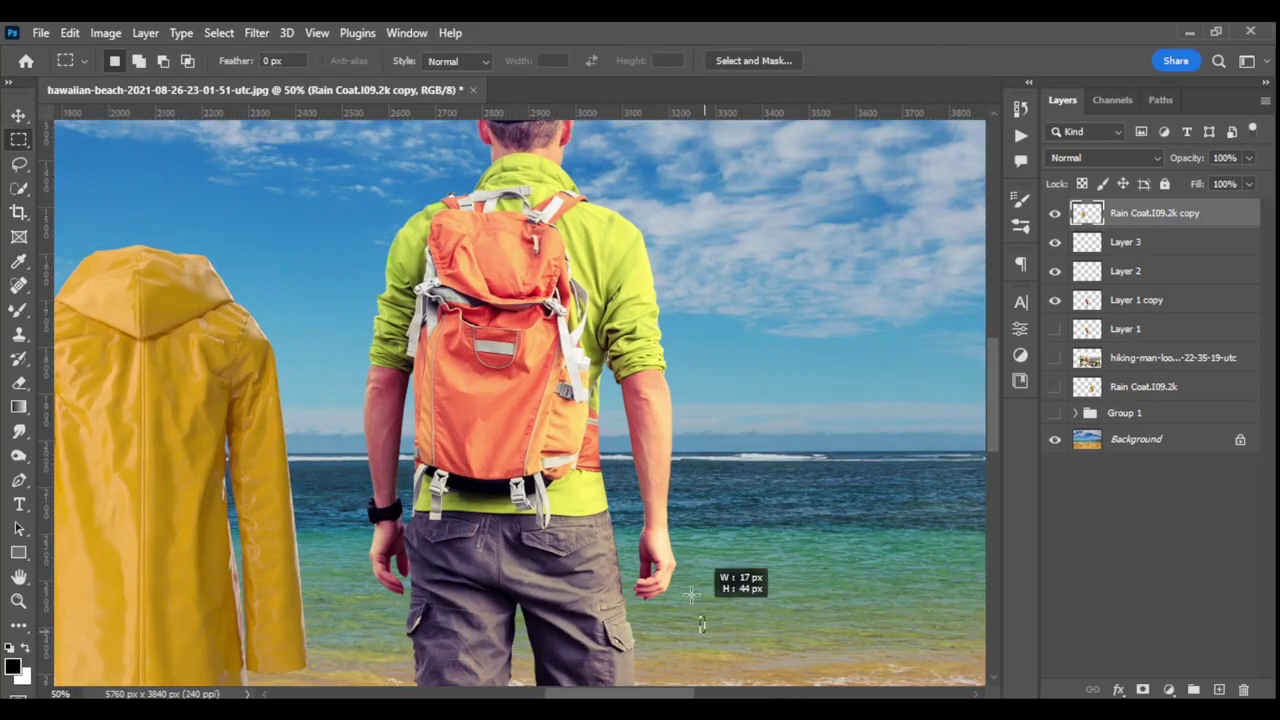
drag(705, 620, 600, 187)
drag(573, 437, 632, 672)
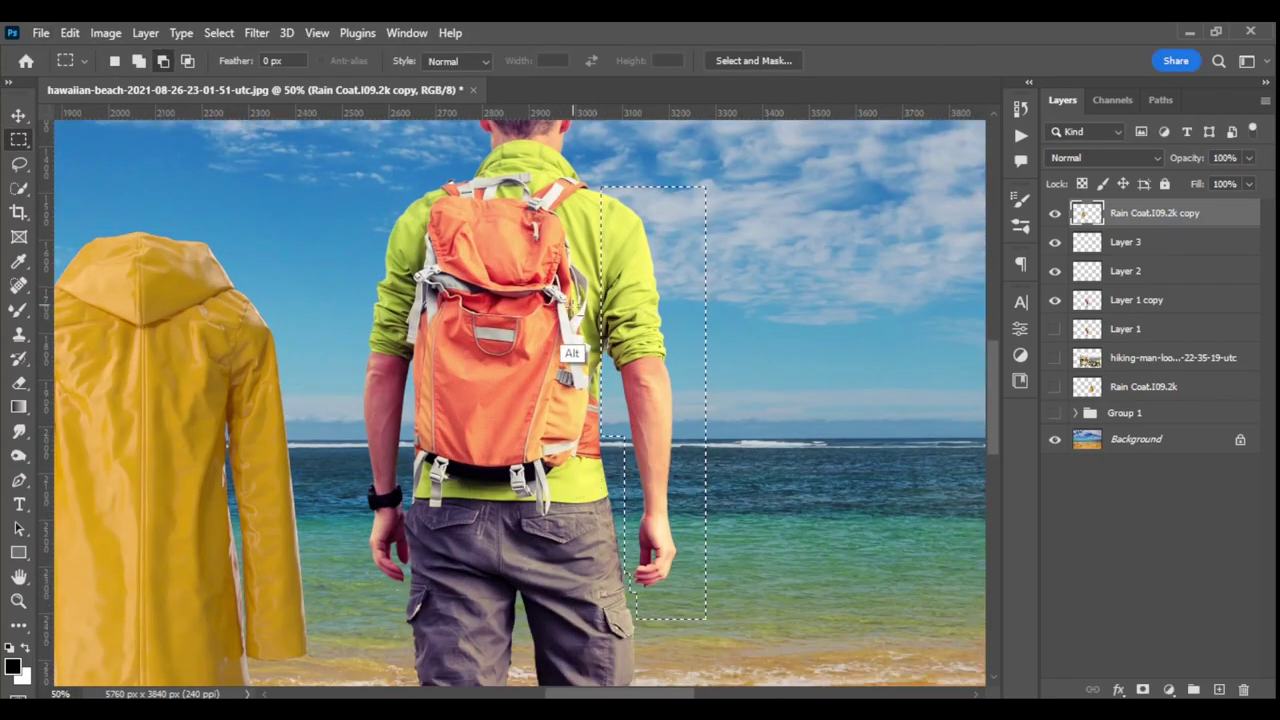
click(1136, 300)
key(ctrl+j)
key(ctrl+j)
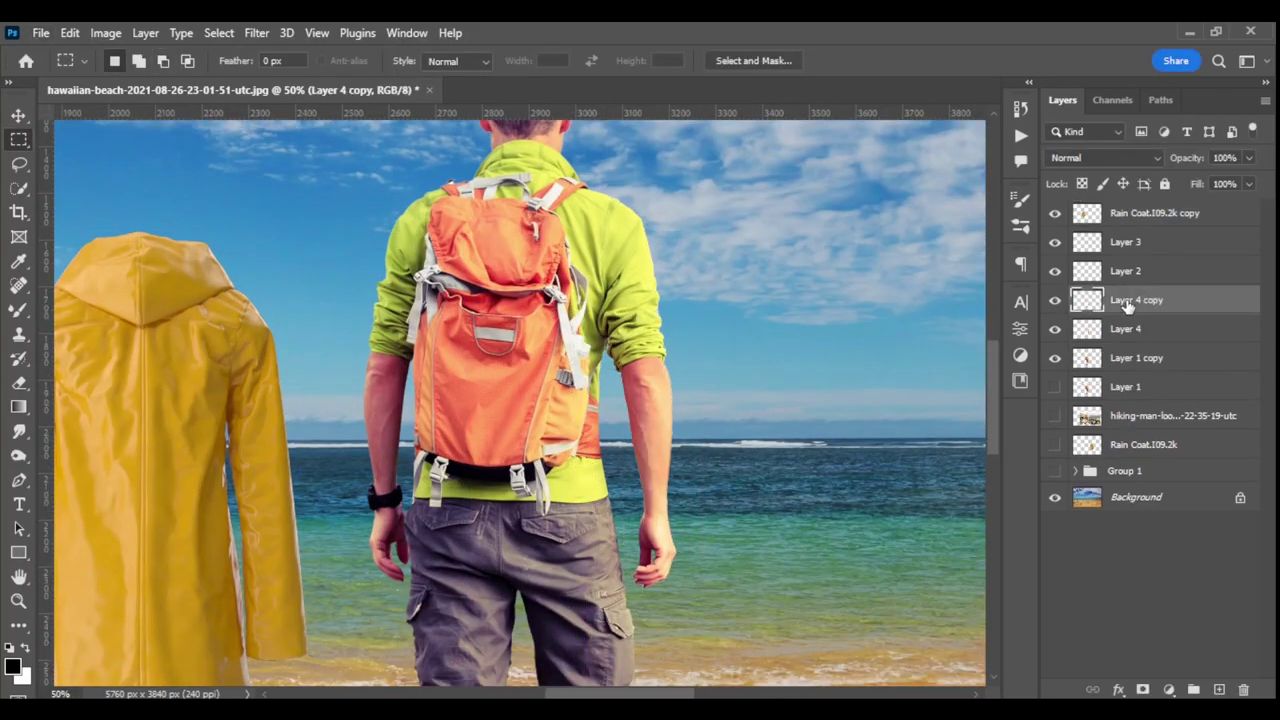
key(v)
drag(664, 328, 390, 328)
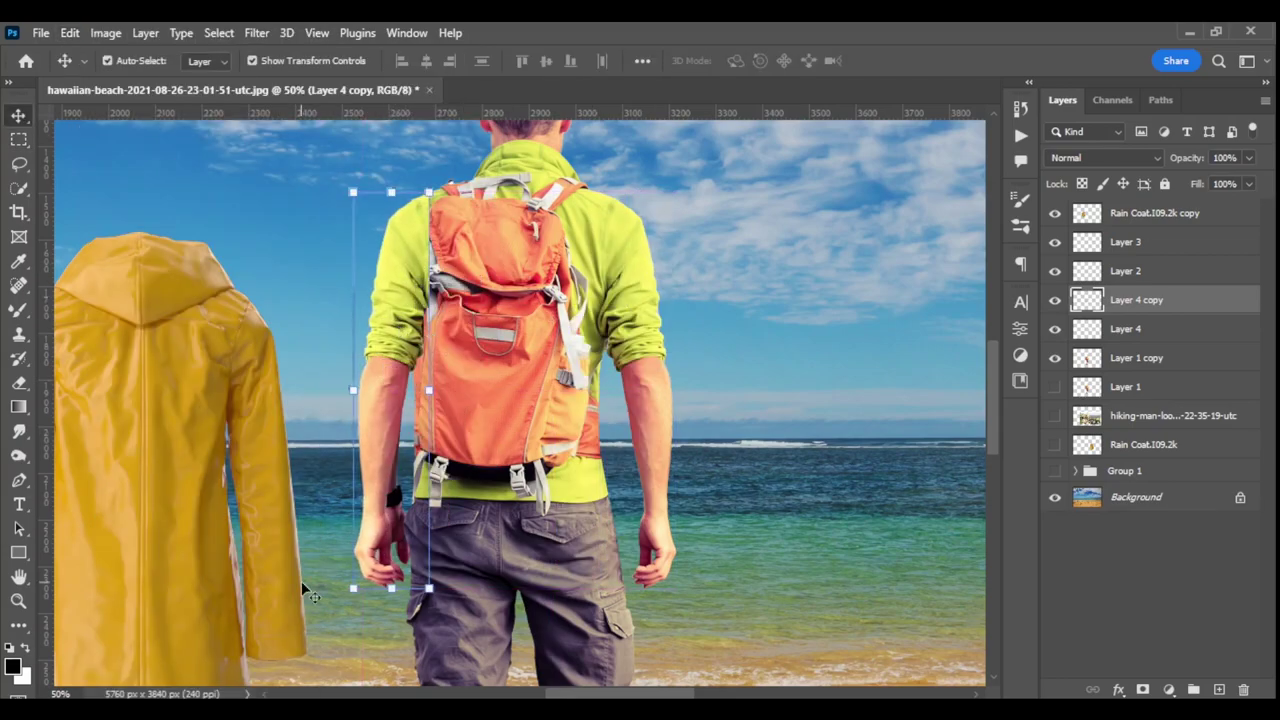
Step: Move both Layer 4 sleeve layers to the top and shift the coat onto the hiker's back
scroll(305, 590, down, 3)
scroll(985, 413, down, 2)
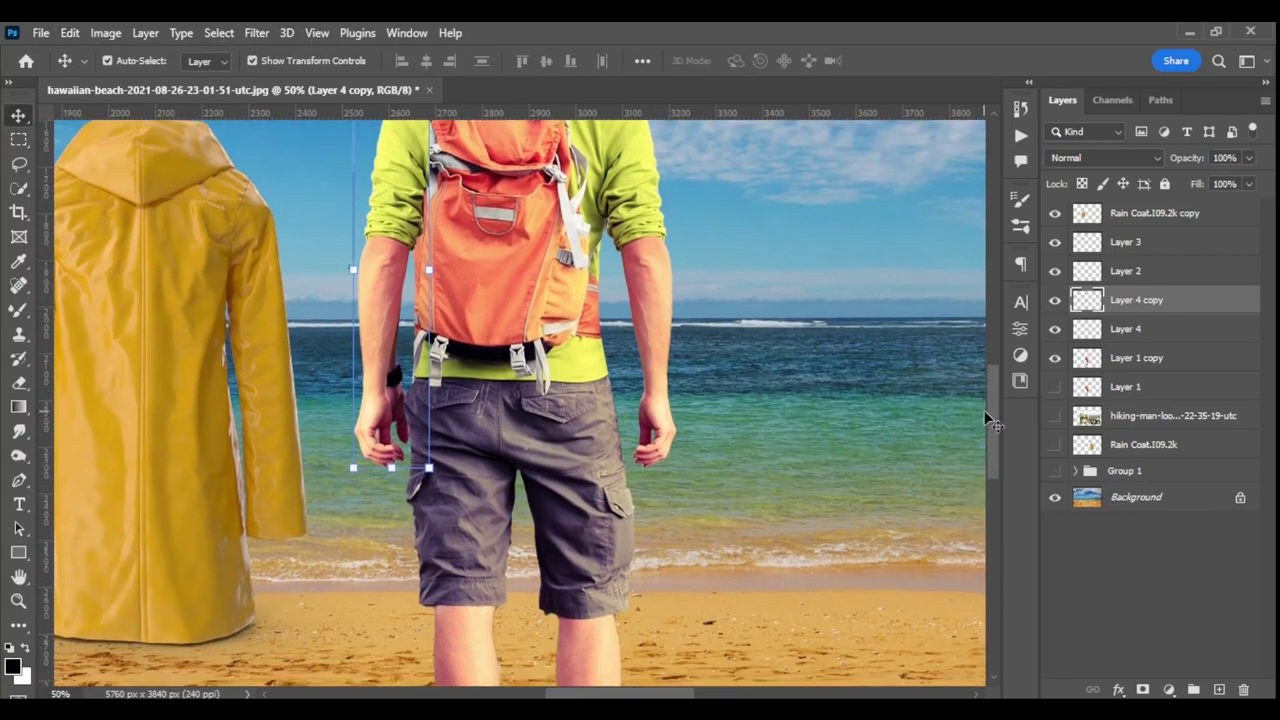
scroll(991, 418, up, 5)
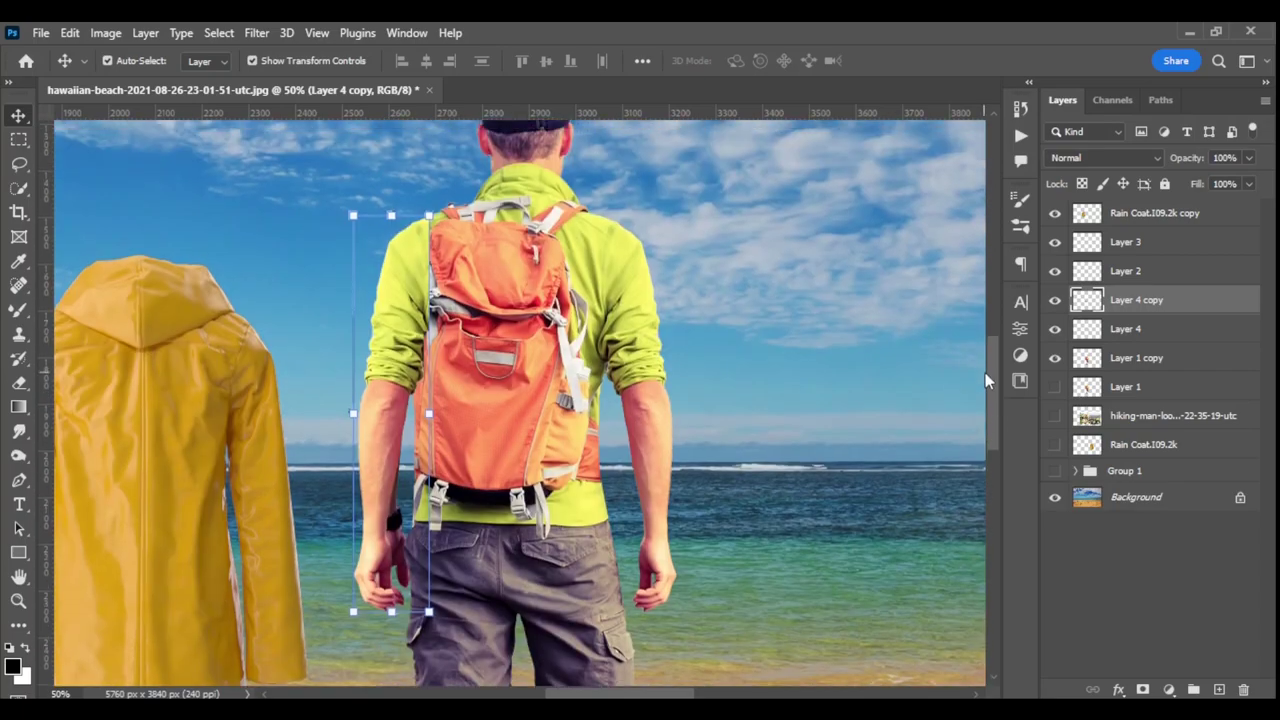
click(1150, 213)
drag(1136, 314, 1157, 215)
drag(164, 416, 499, 308)
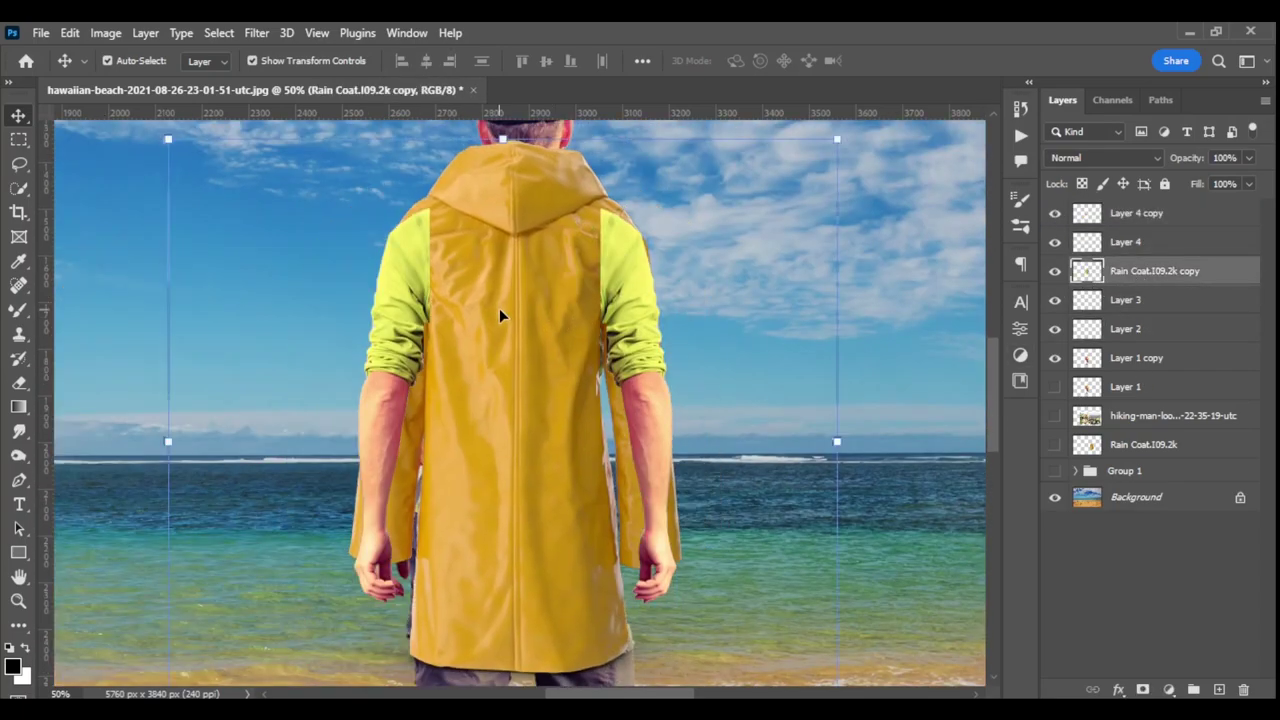
Step: Hide both Layer 4 sleeves, Pen-trace the coat body onto Layer 5, and hide the Rain Coat copy
click(1055, 213)
click(1055, 242)
key(p)
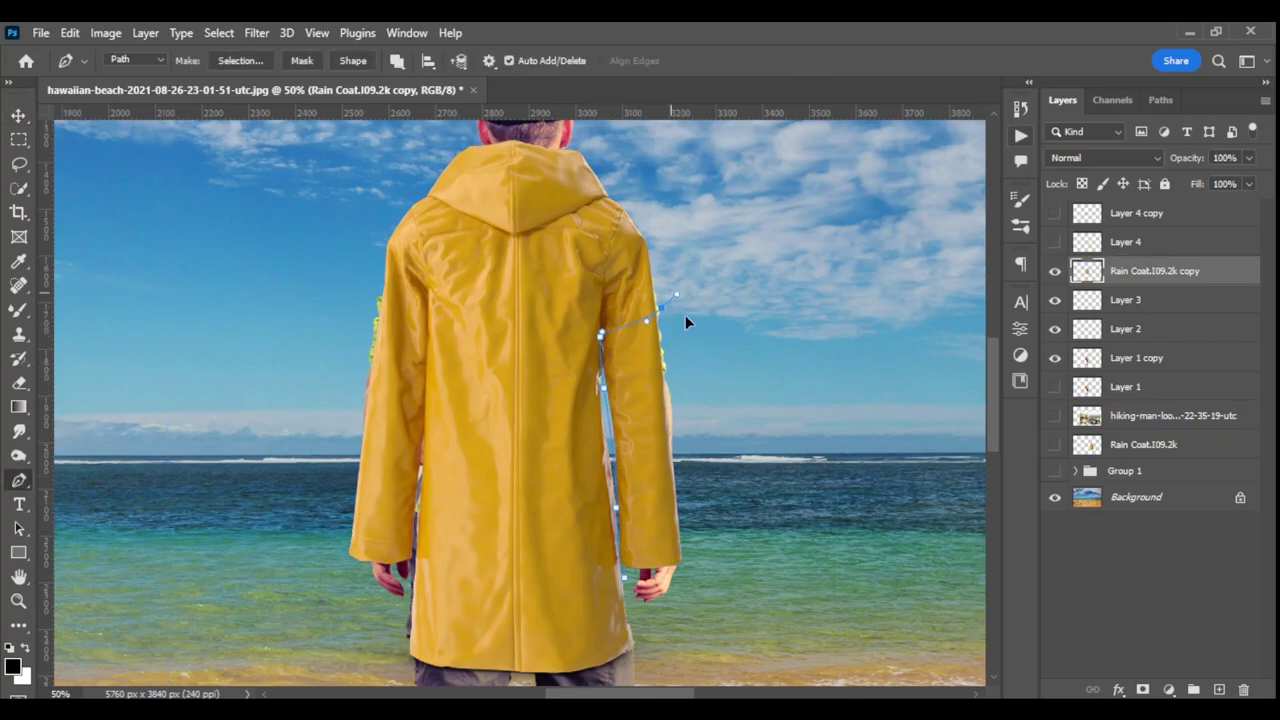
key(ctrl+Return)
key(ctrl+j)
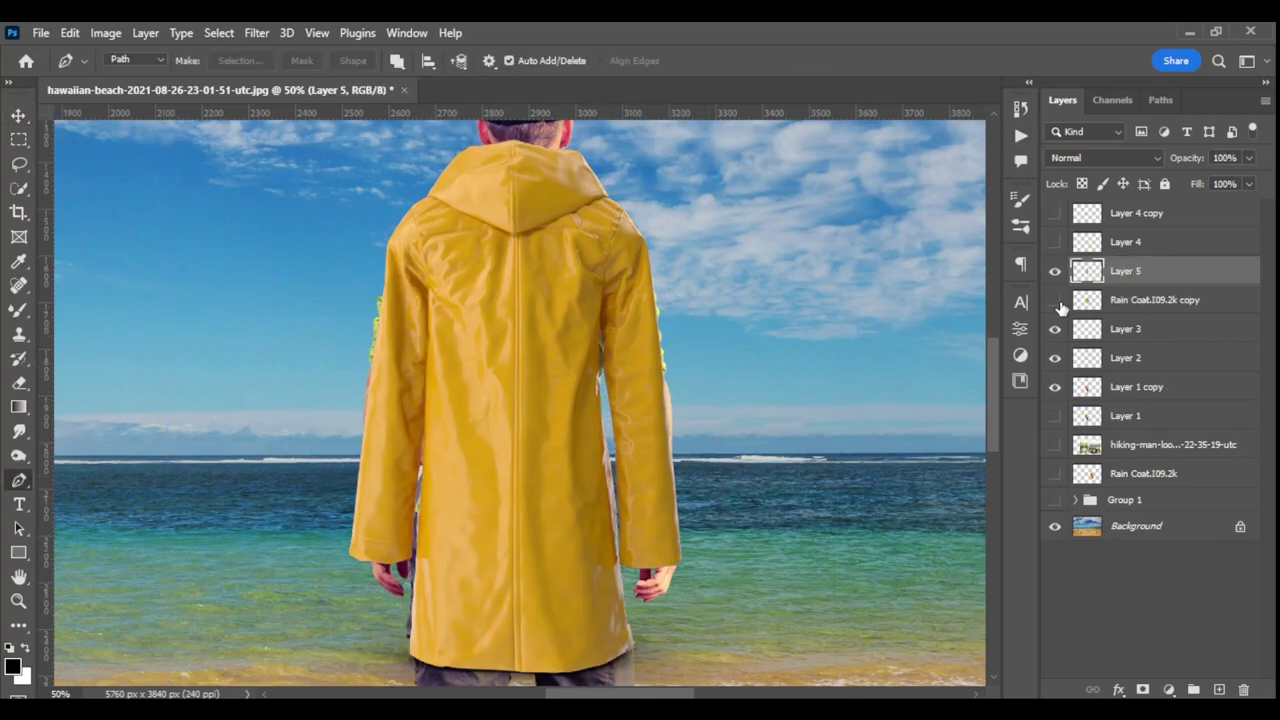
click(1055, 300)
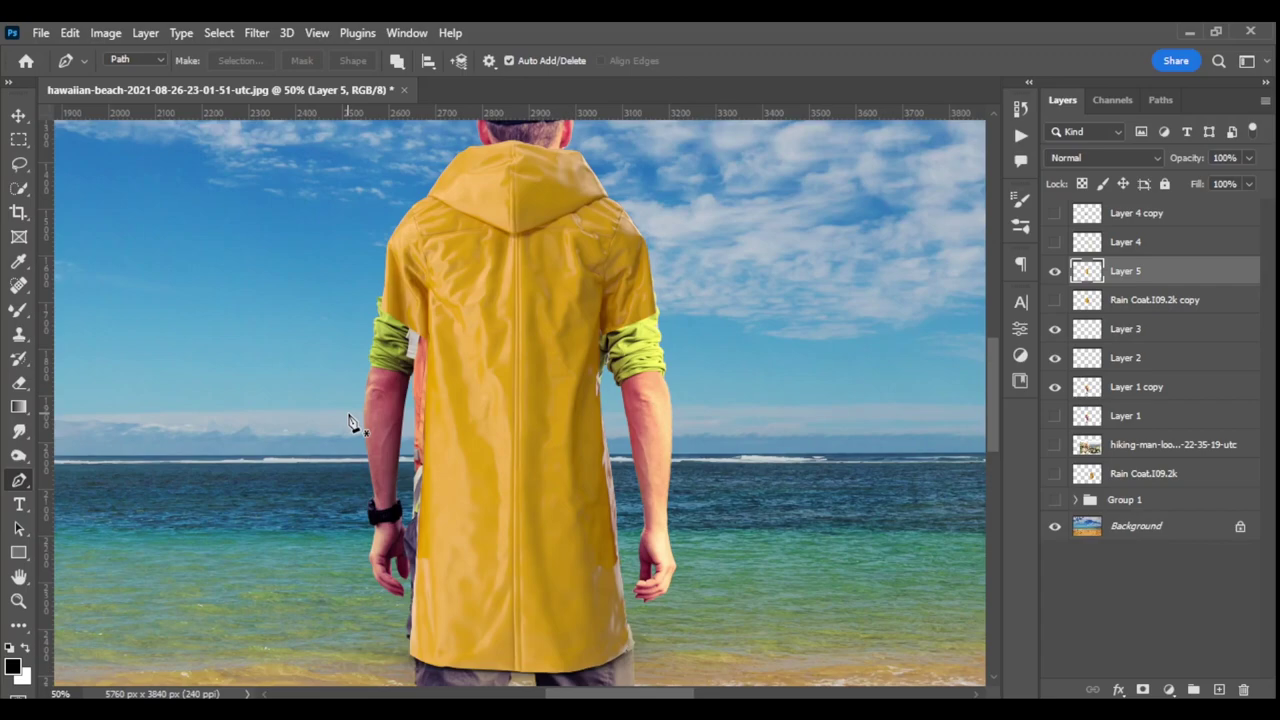
drag(990, 380, 998, 415)
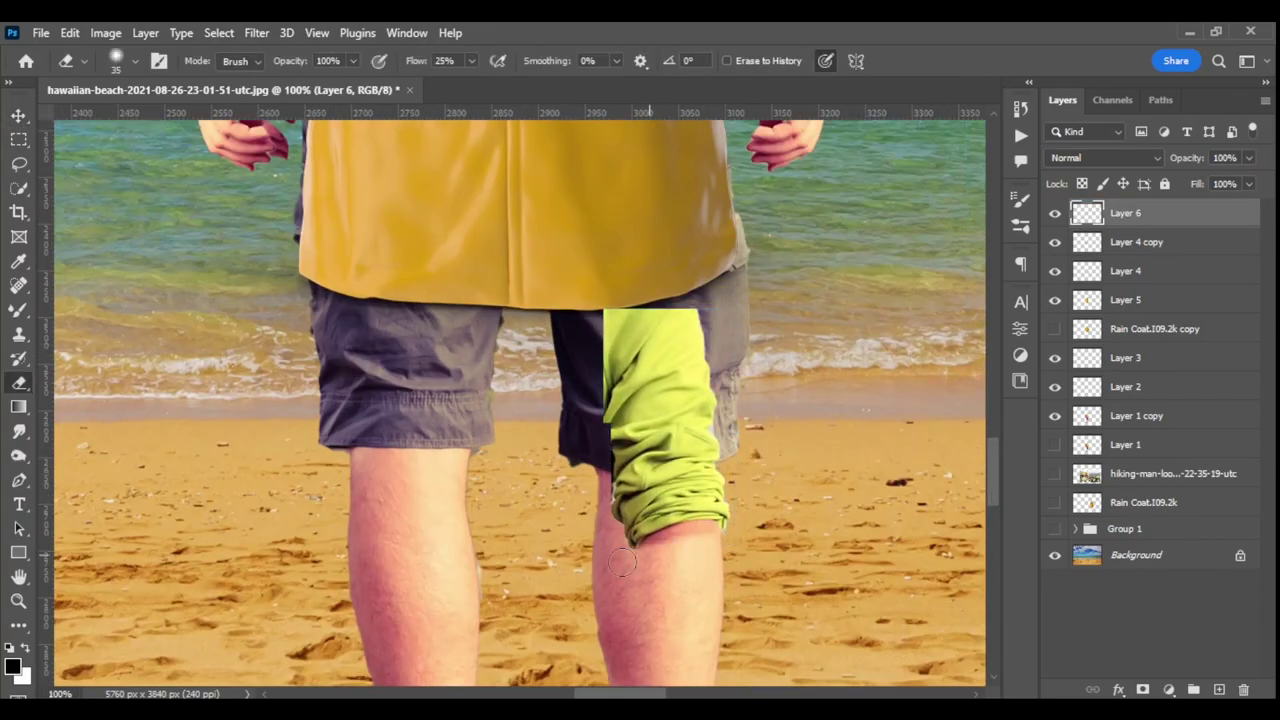
Step: Position the Layer 6 sleeve fabric over the right leg, trim its edges, and warp it around the leg
drag(700, 540, 632, 546)
mouse_move(604, 312)
mouse_down()
mouse_move(698, 400)
mouse_move(600, 480)
mouse_move(672, 468)
mouse_move(650, 515)
mouse_up()
key(v)
key(ctrl+t)
scroll(650, 450, down, 2)
click(70, 32)
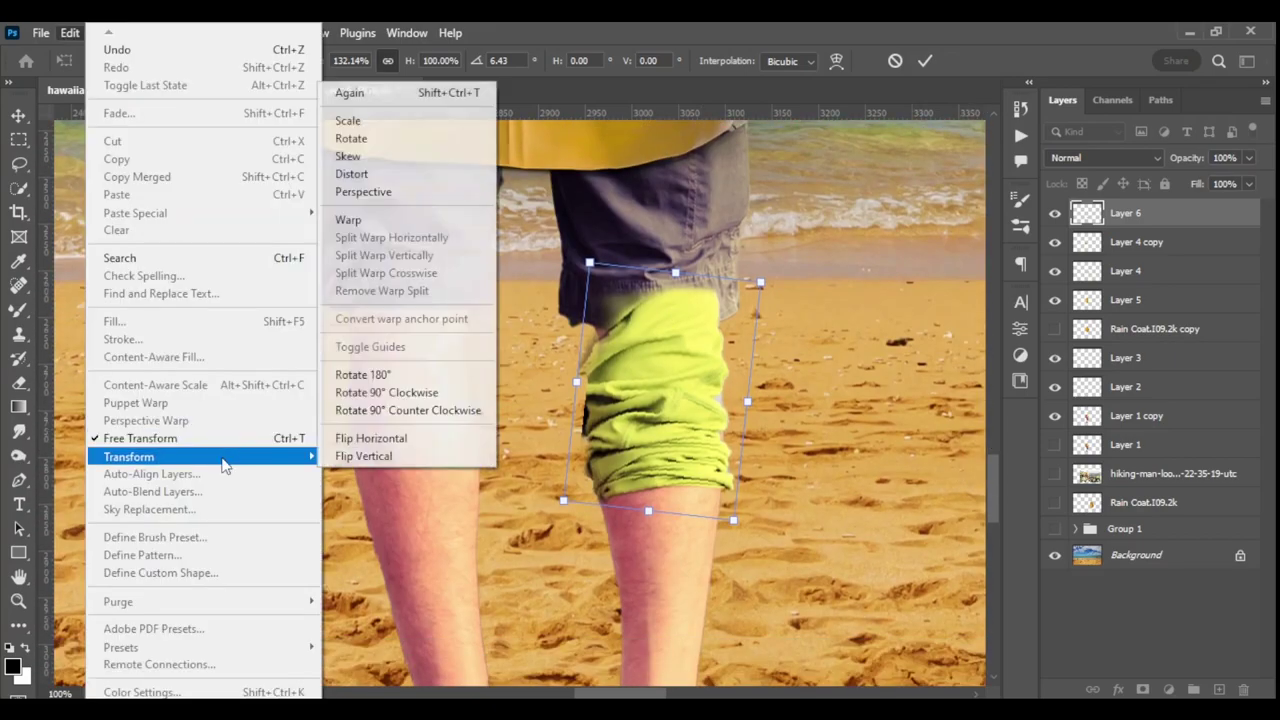
click(350, 220)
drag(557, 220, 713, 533)
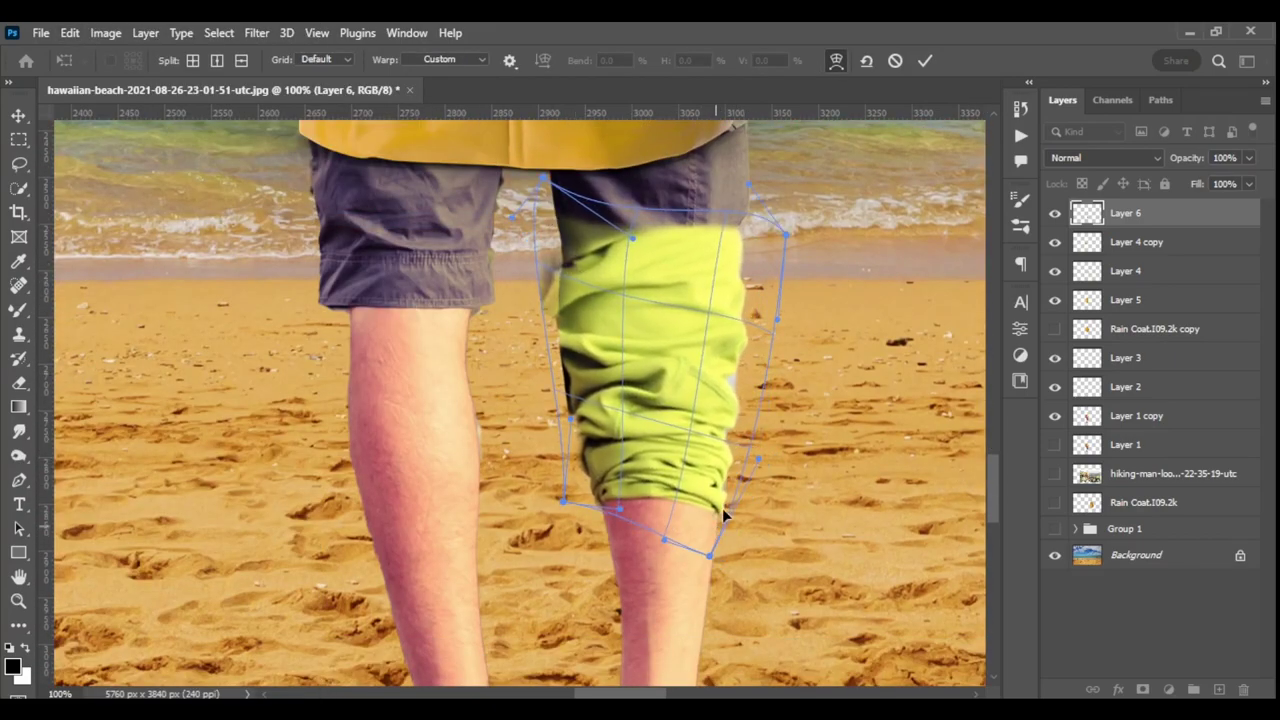
key(Return)
key(e)
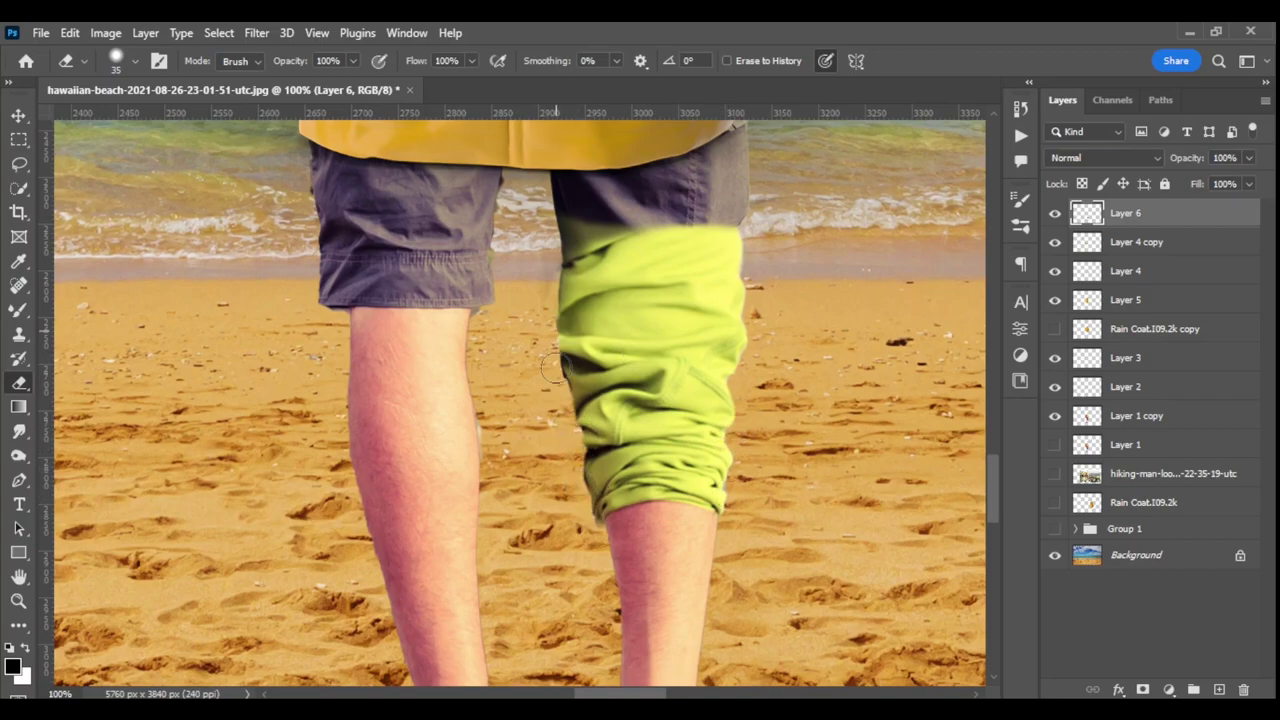
Step: Swap the Hue/Saturation for a clipped Gradient Map using the sampled grey trouser colour
click(1168, 690)
click(1158, 326)
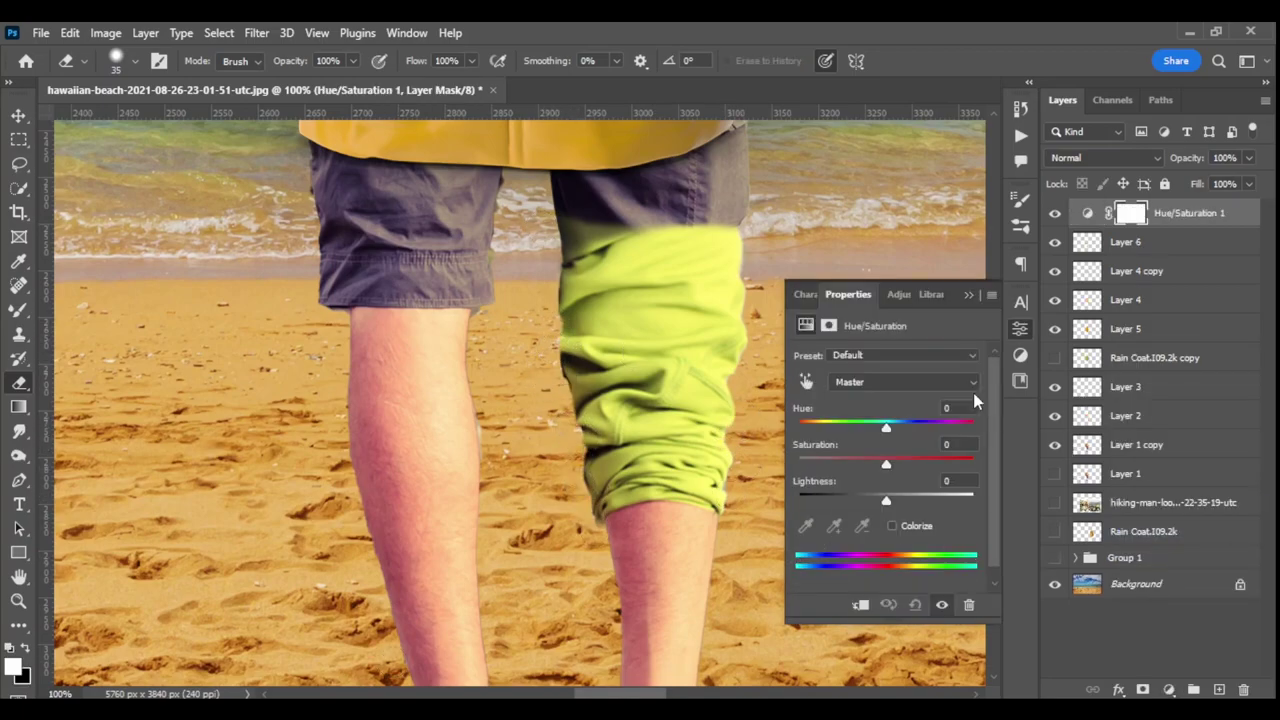
click(1168, 690)
click(1165, 654)
click(885, 370)
drag(992, 439, 1004, 439)
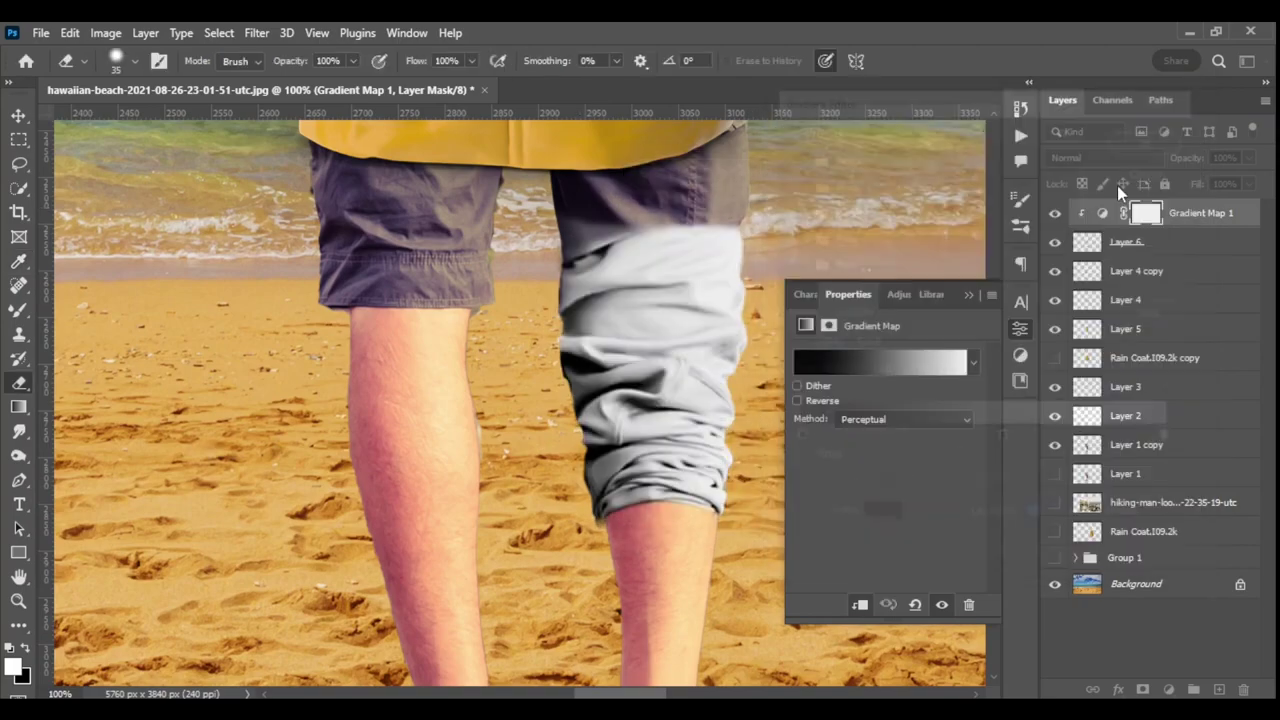
double_click(1173, 439)
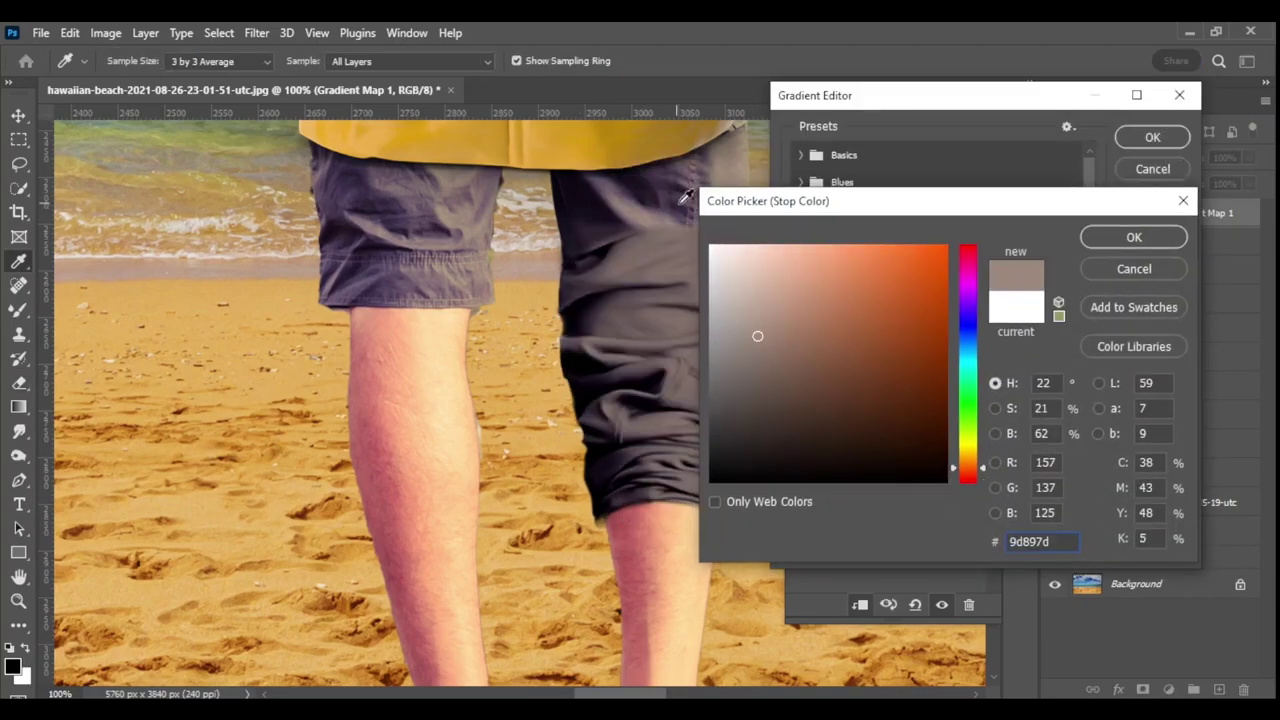
click(1134, 234)
click(1044, 439)
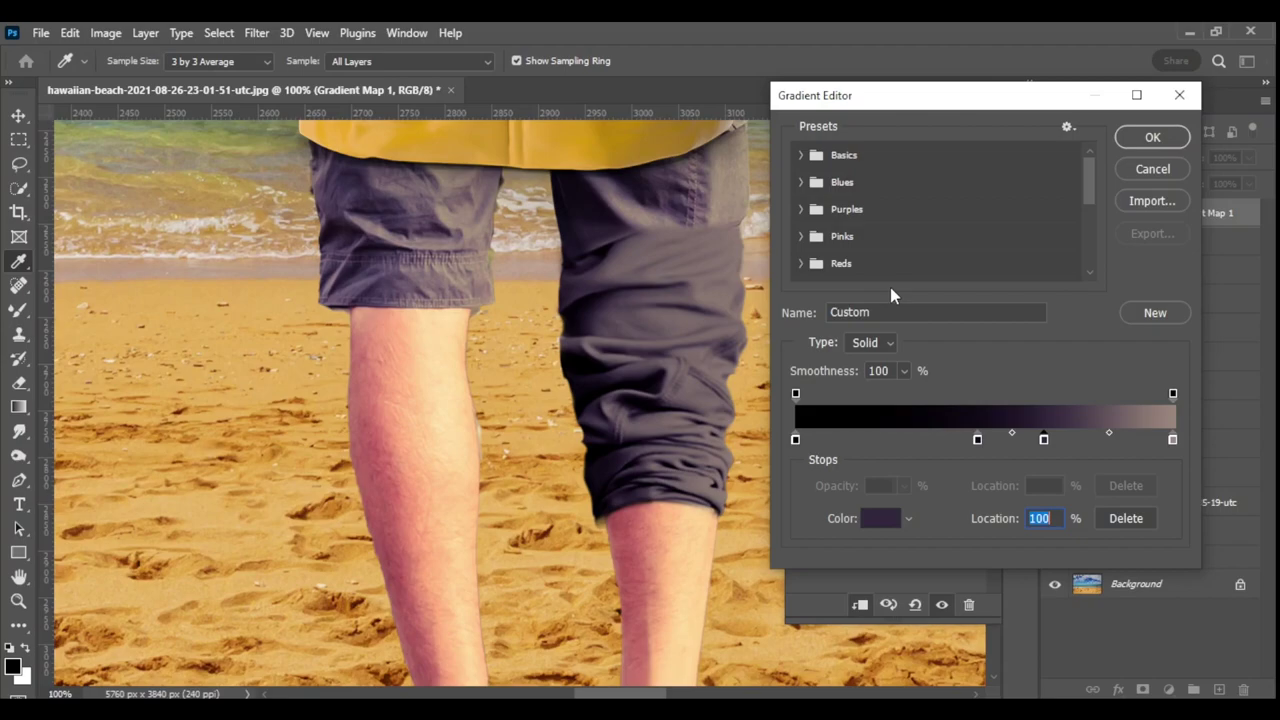
click(913, 379)
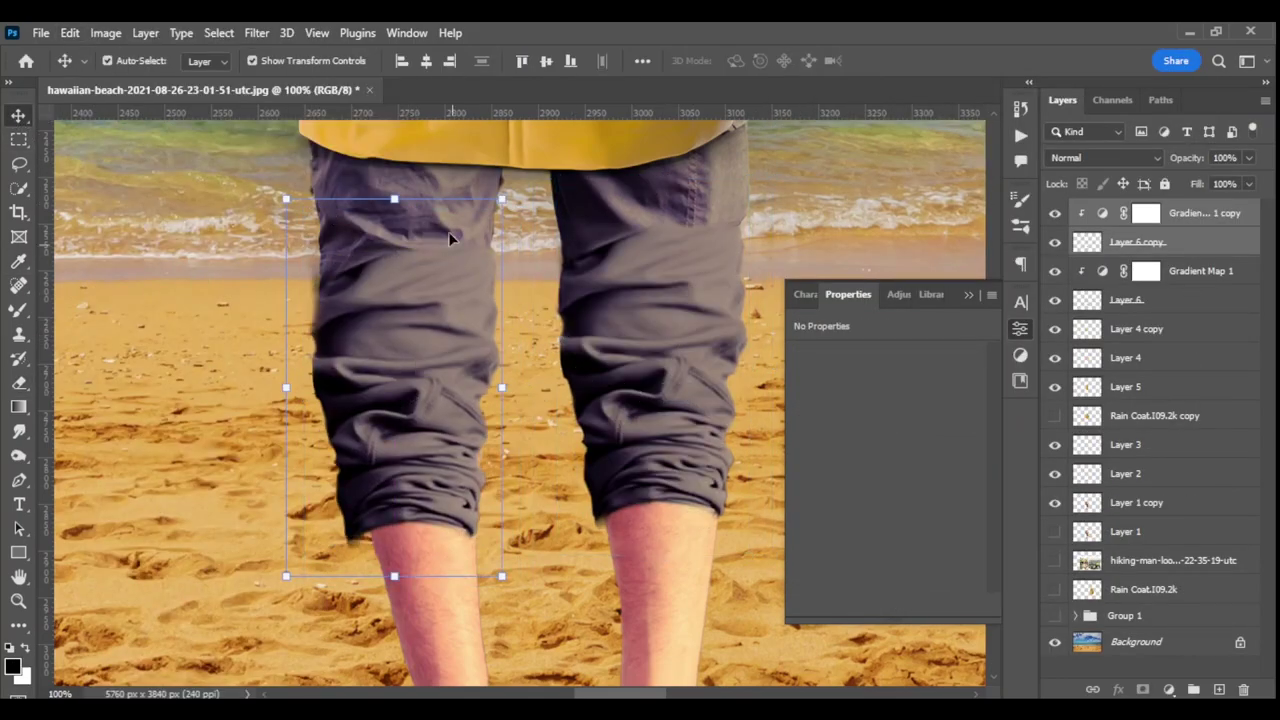
Step: Warp the copied trouser leg to fit and add a clipped blending layer above it
click(70, 33)
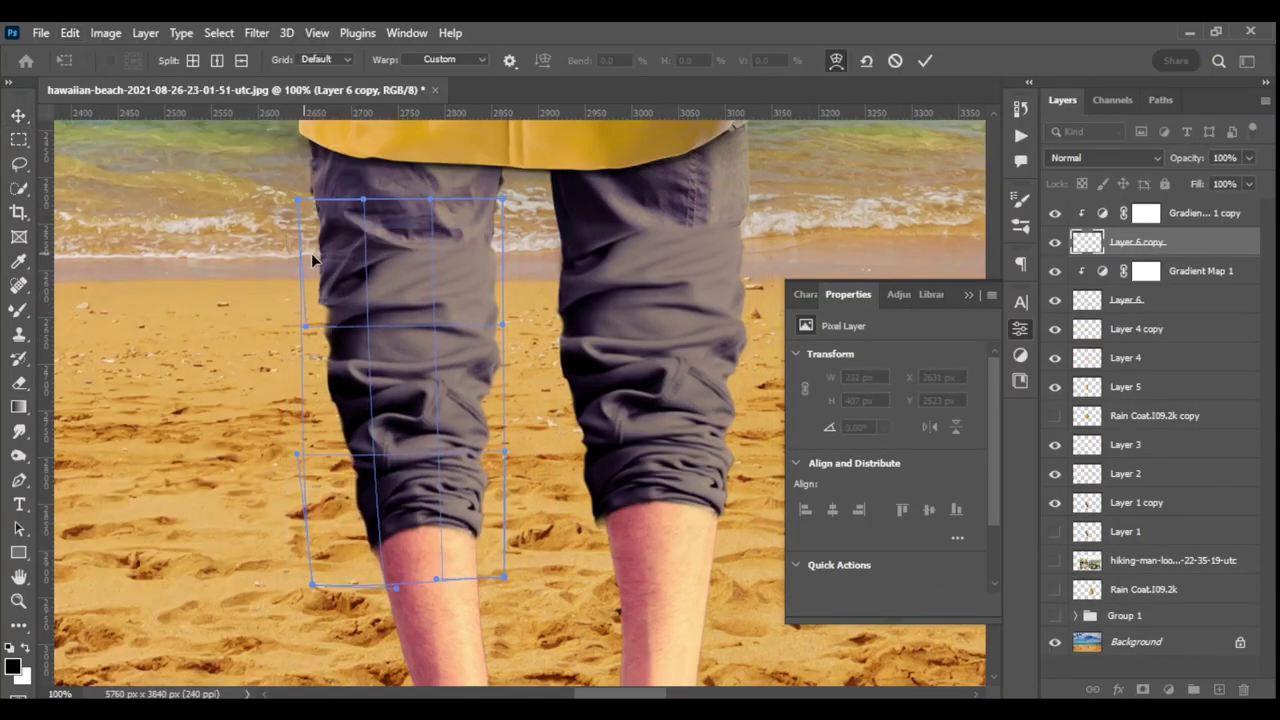
key(Return)
key(e)
key(ctrl+shift+alt+n)
key(b)
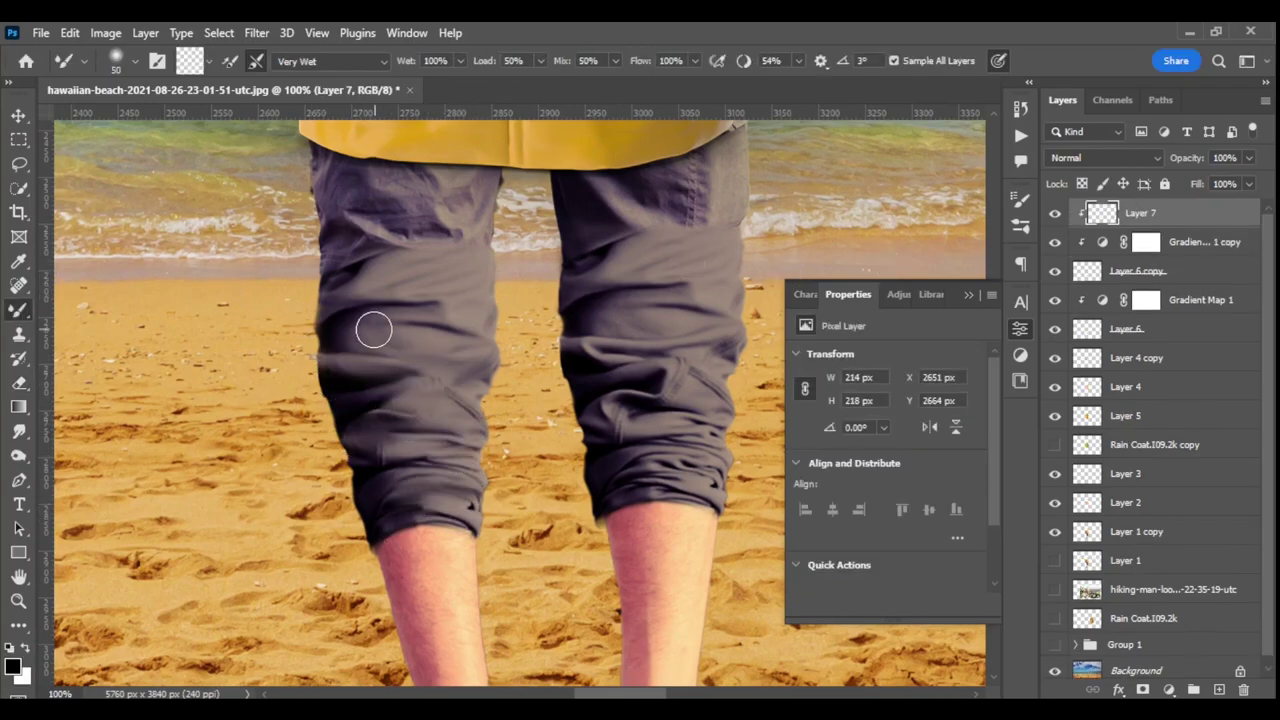
Step: Blend the right trouser leg's knee wrinkles on a new layer, then add another layer at the top
key(ctrl+shift+alt+n)
double_click(933, 294)
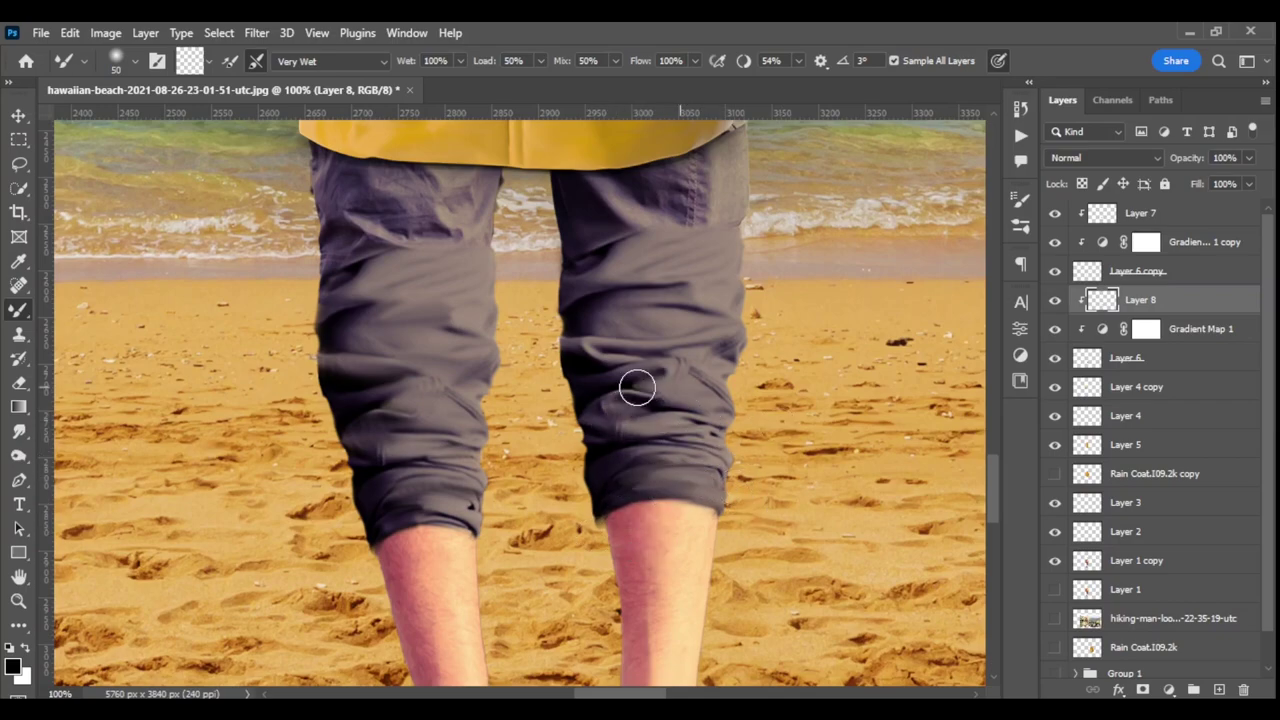
drag(716, 360, 690, 268)
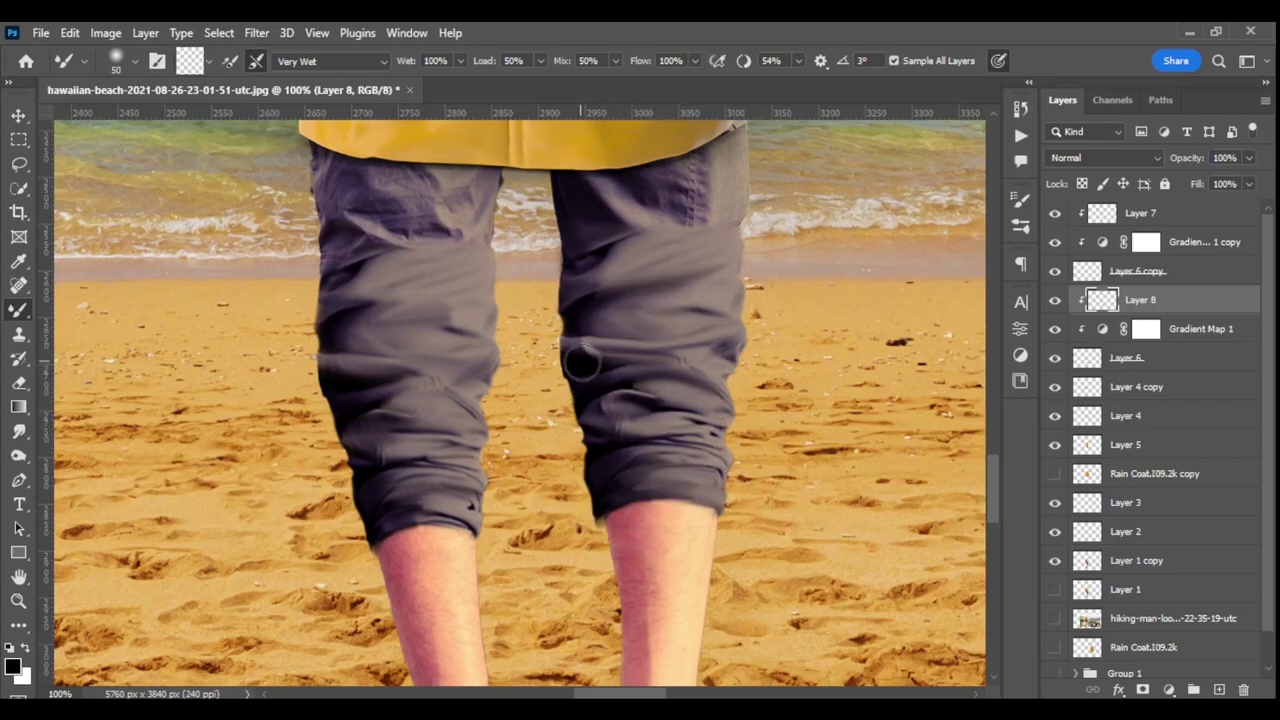
drag(582, 363, 519, 441)
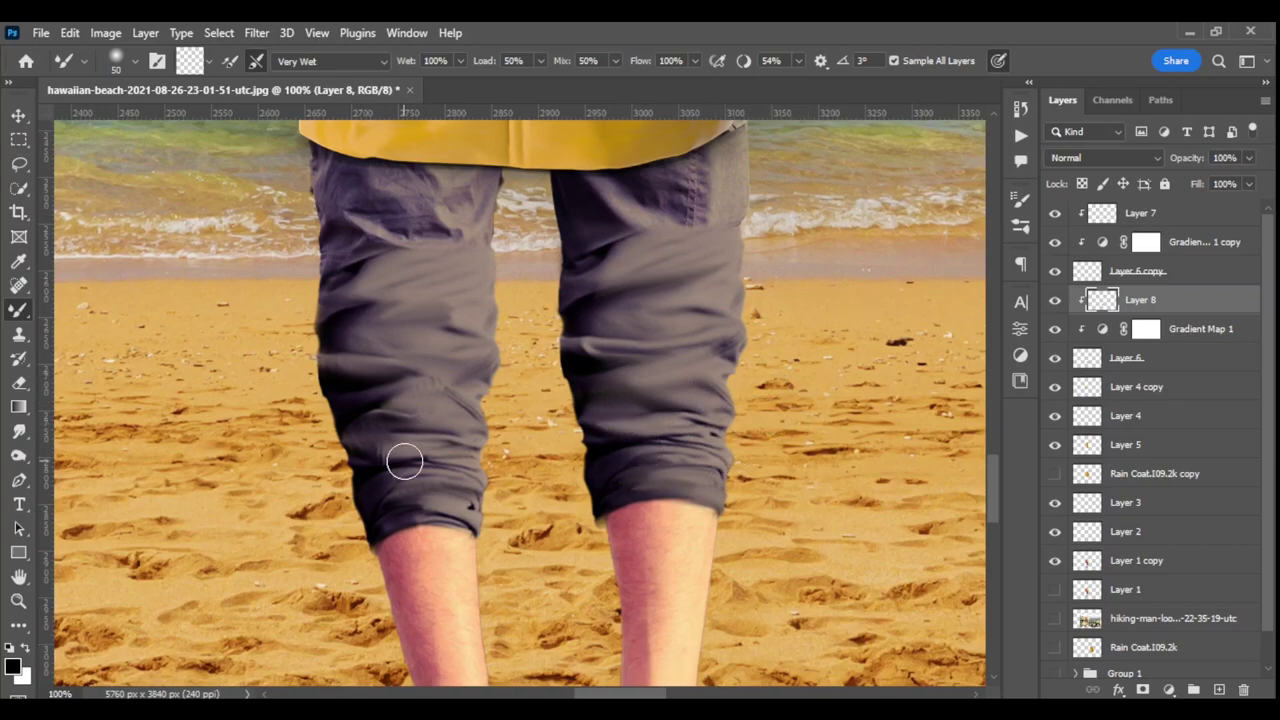
click(1100, 214)
key(ctrl+shift+alt+n)
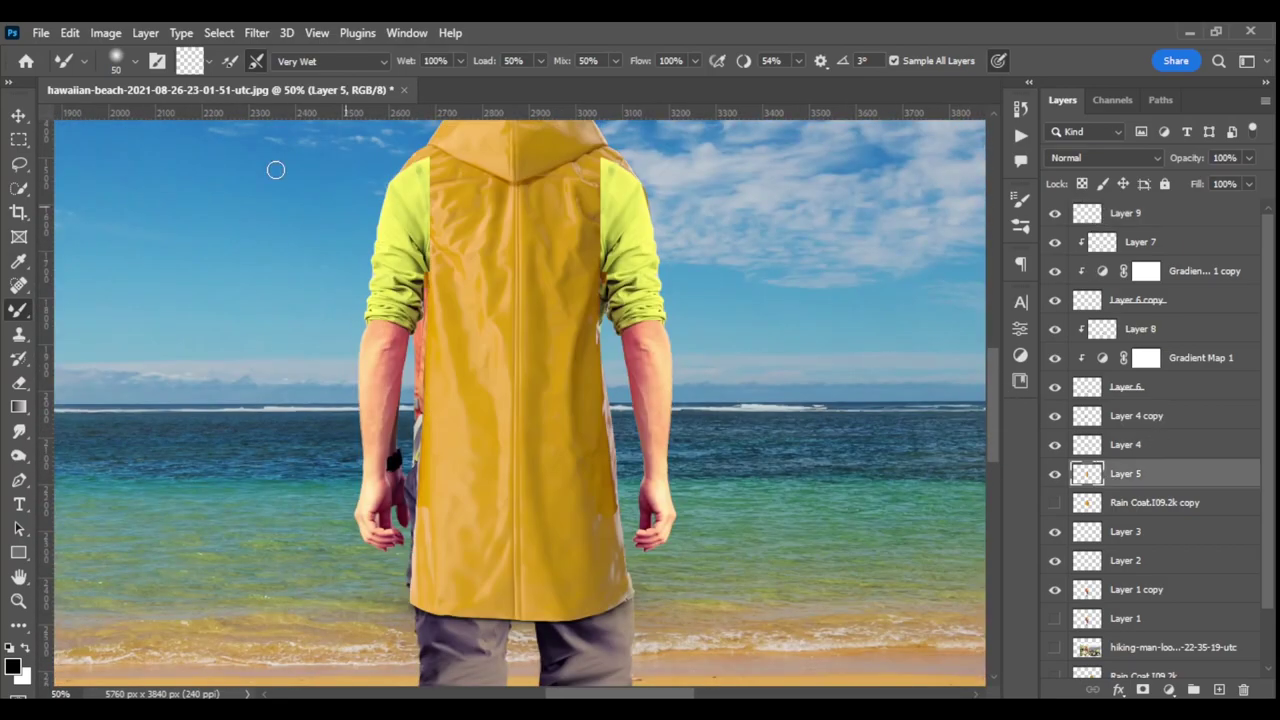
Step: Bring Layer 5 to the top and Liquify its hem outward and hood into a standing collar
key(ctrl+shift+bracketright)
scroll(355, 585, up, 2)
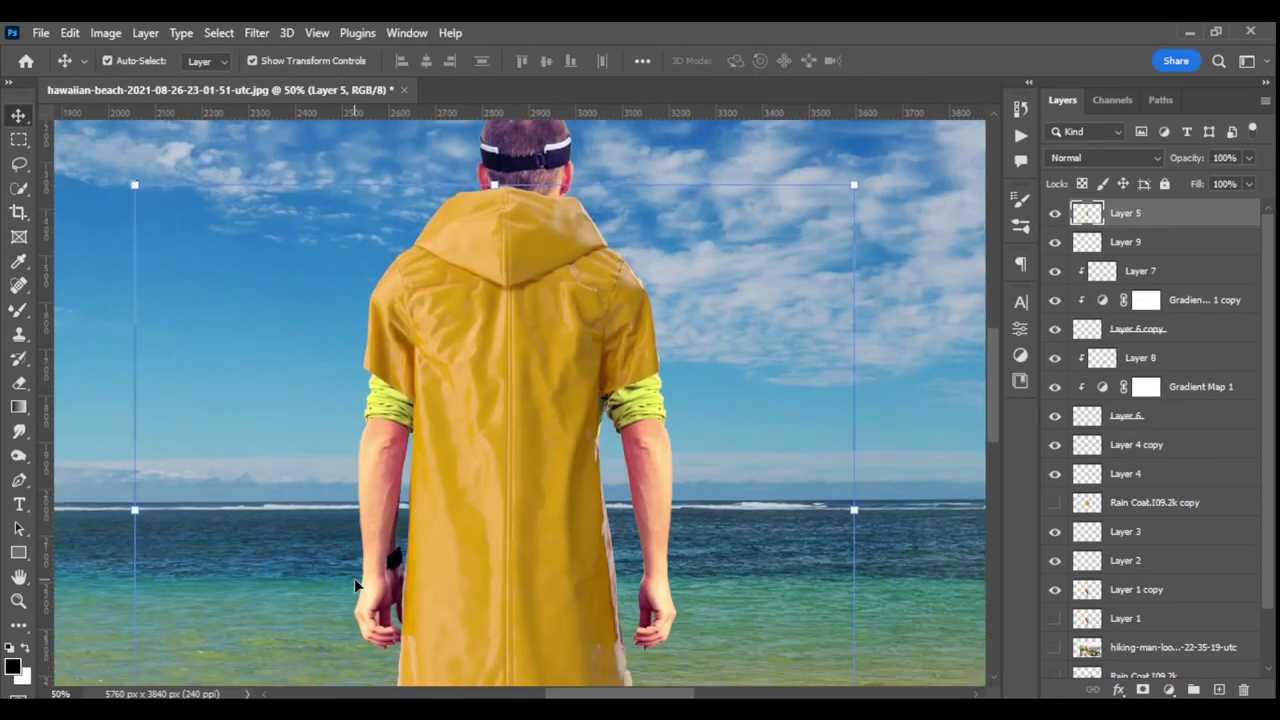
click(256, 32)
click(331, 214)
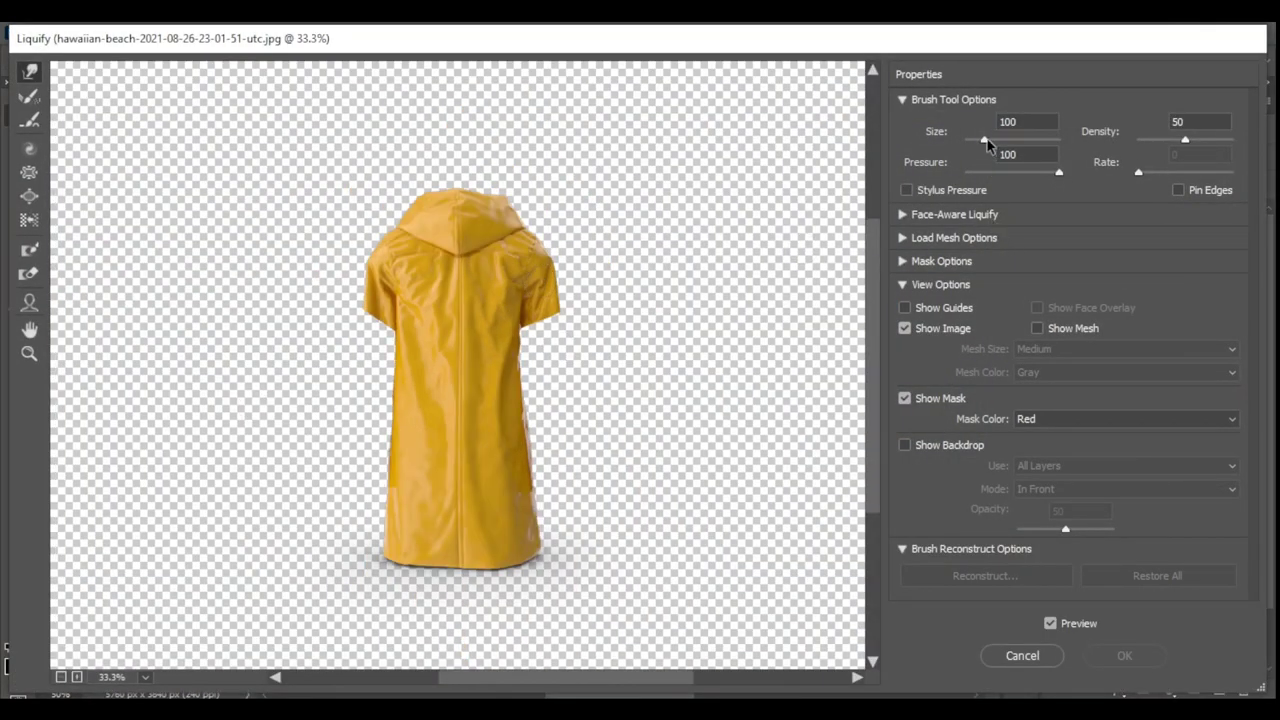
drag(371, 557, 557, 514)
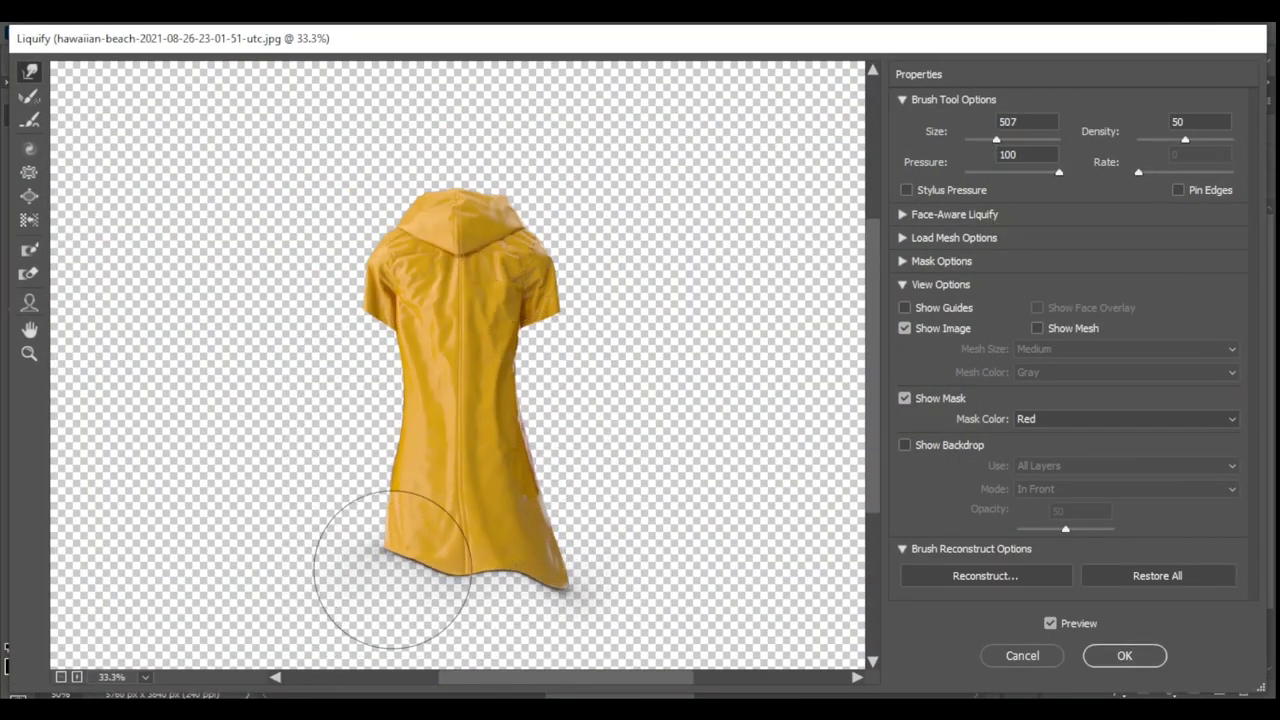
drag(465, 183, 457, 191)
key(bracketleft)
key(bracketleft)
key(bracketleft)
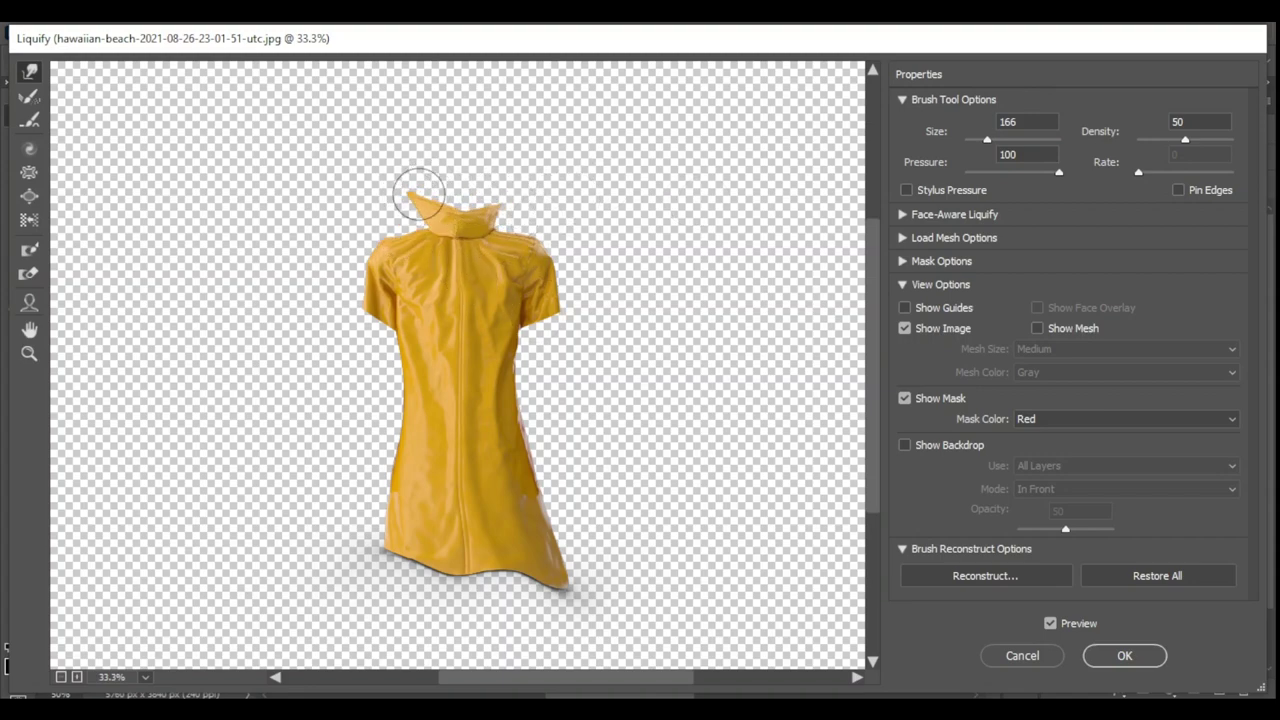
key(Return)
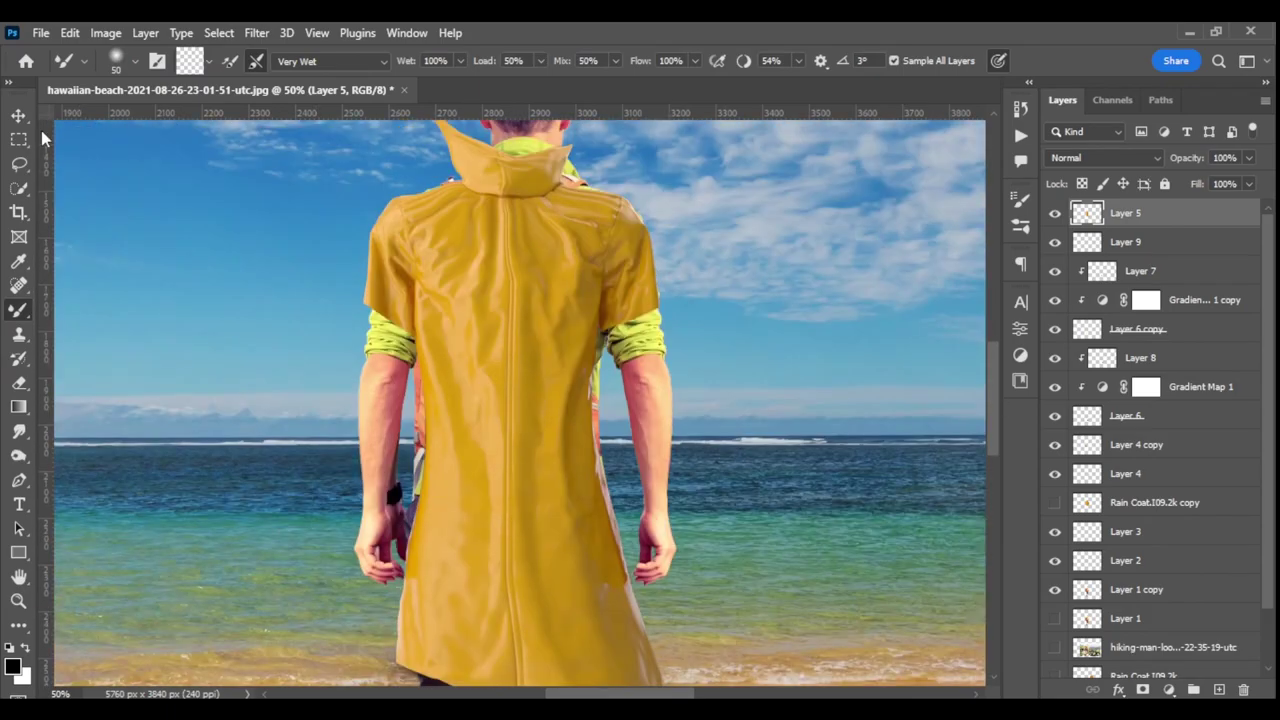
Step: Move the raincoat layer higher up on the hiker's body
key(v)
drag(550, 400, 550, 250)
click(70, 33)
mouse_move(129, 456)
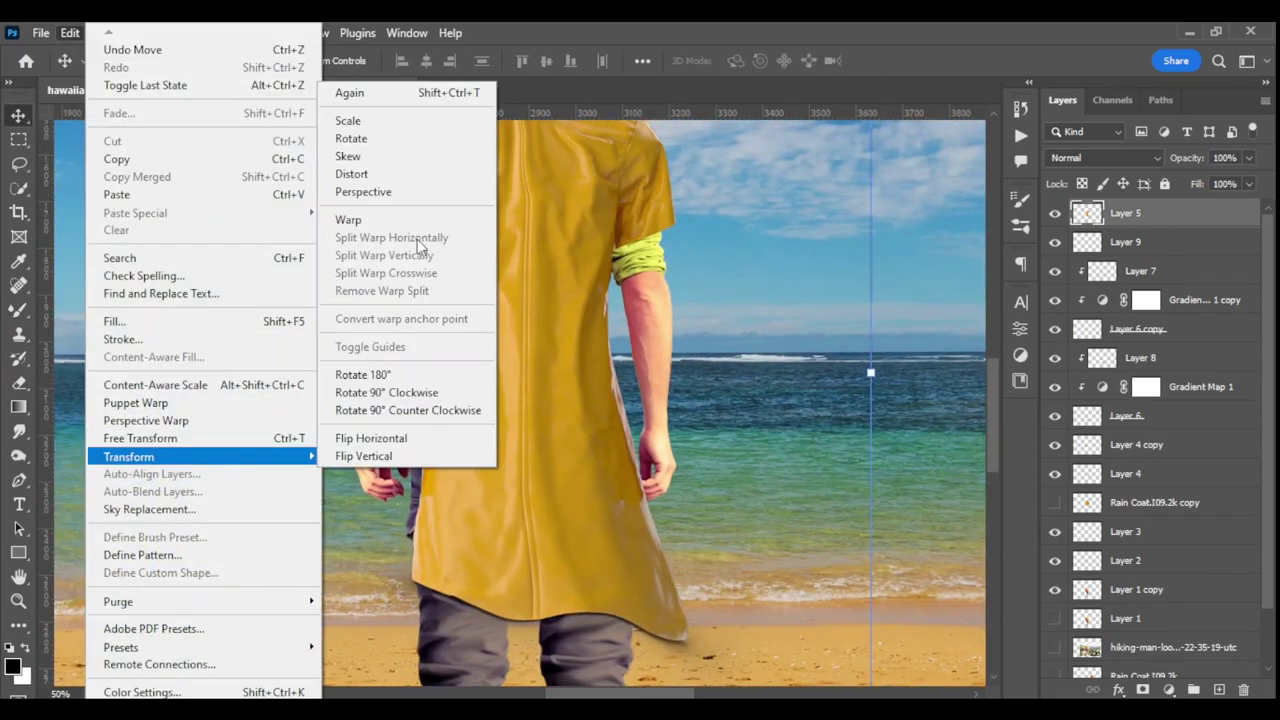
key(Escape)
scroll(967, 317, up, 3)
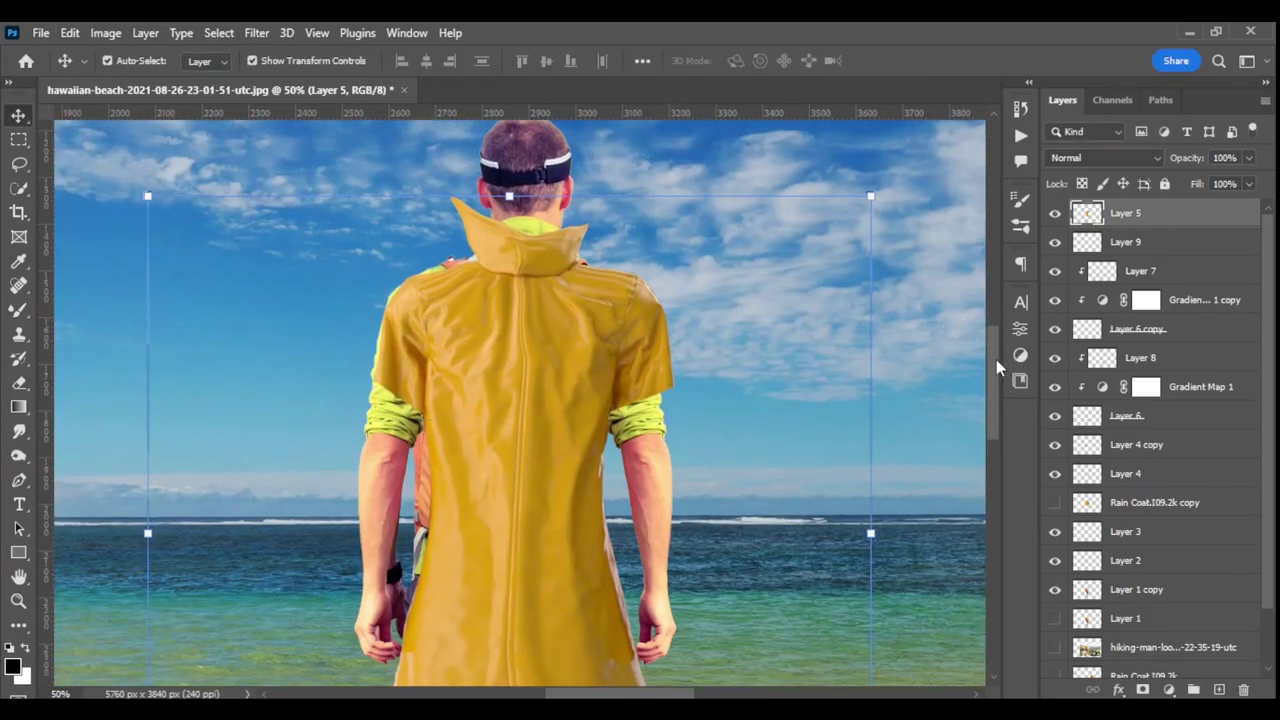
scroll(996, 368, down, 1)
Step: Raise both sleeve layers above the coat and mask them away over both shoulders
click(1137, 444)
shift+click(1126, 473)
key(ctrl+shift+bracketright)
drag(631, 304, 645, 307)
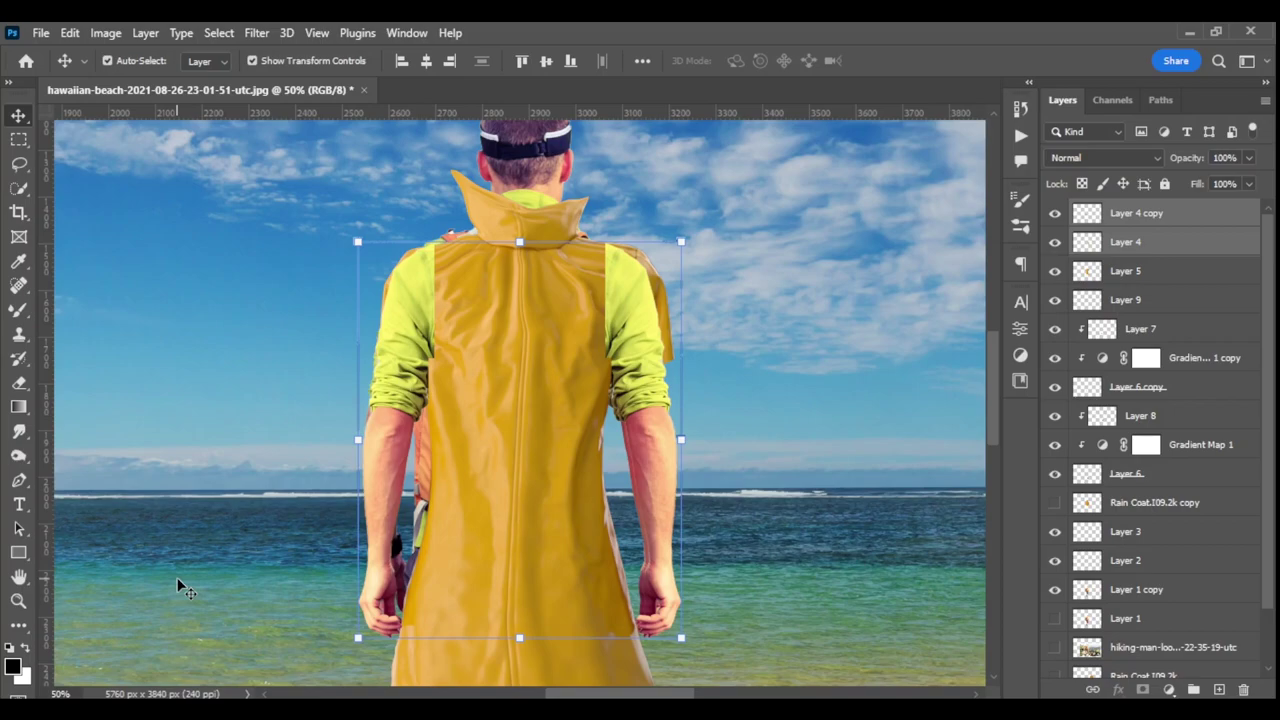
key(b)
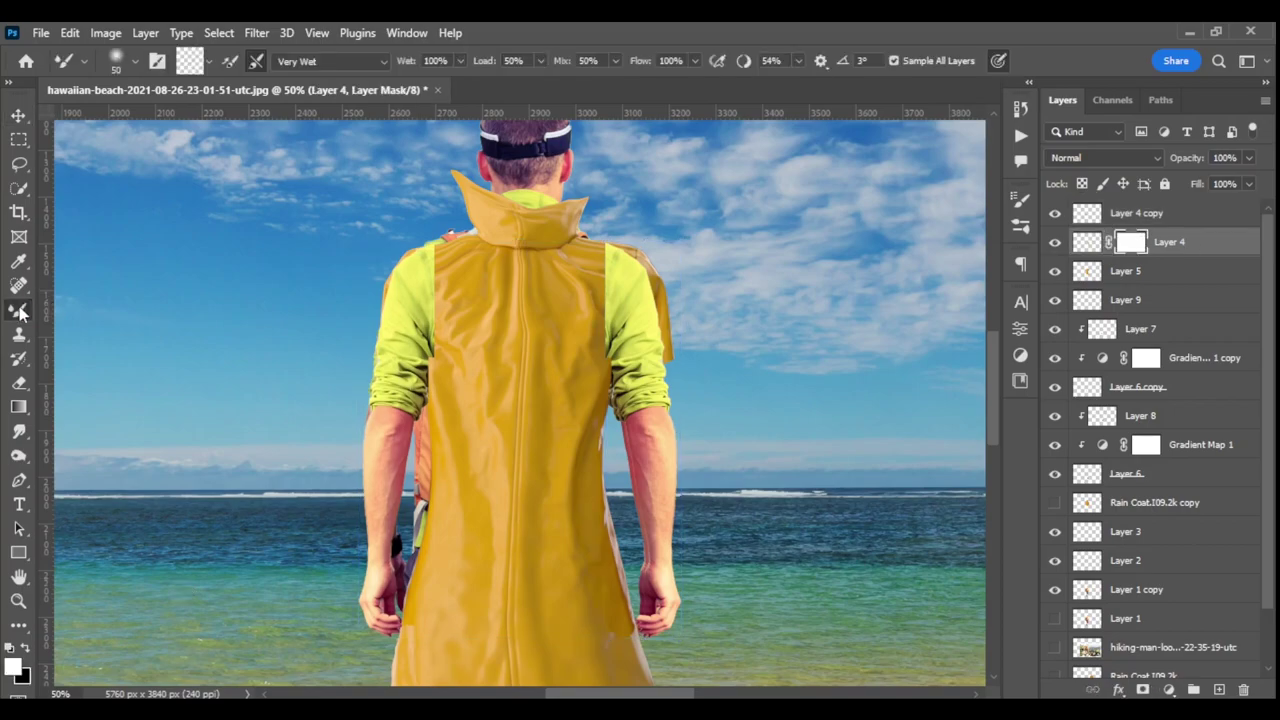
drag(625, 245, 630, 360)
drag(410, 250, 408, 350)
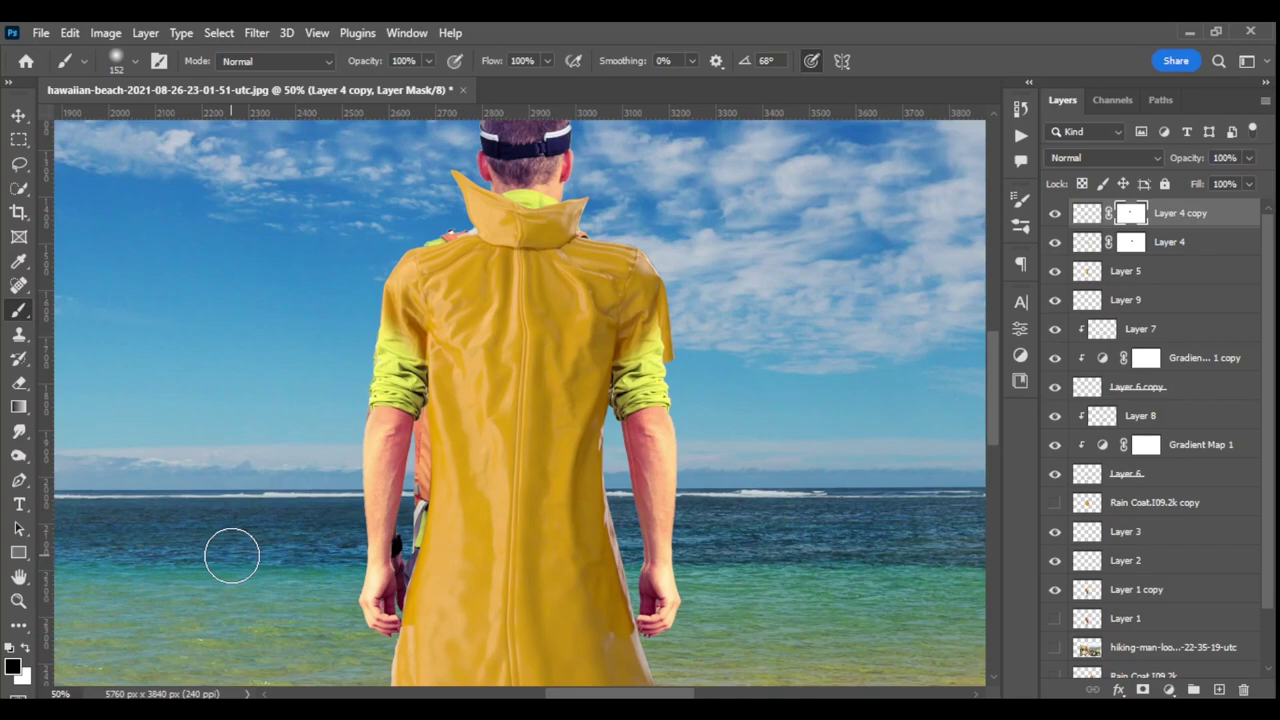
drag(987, 437, 987, 423)
Step: Warp the Layer 5 raincoat so the collar stands taller
click(1130, 271)
key(ctrl+t)
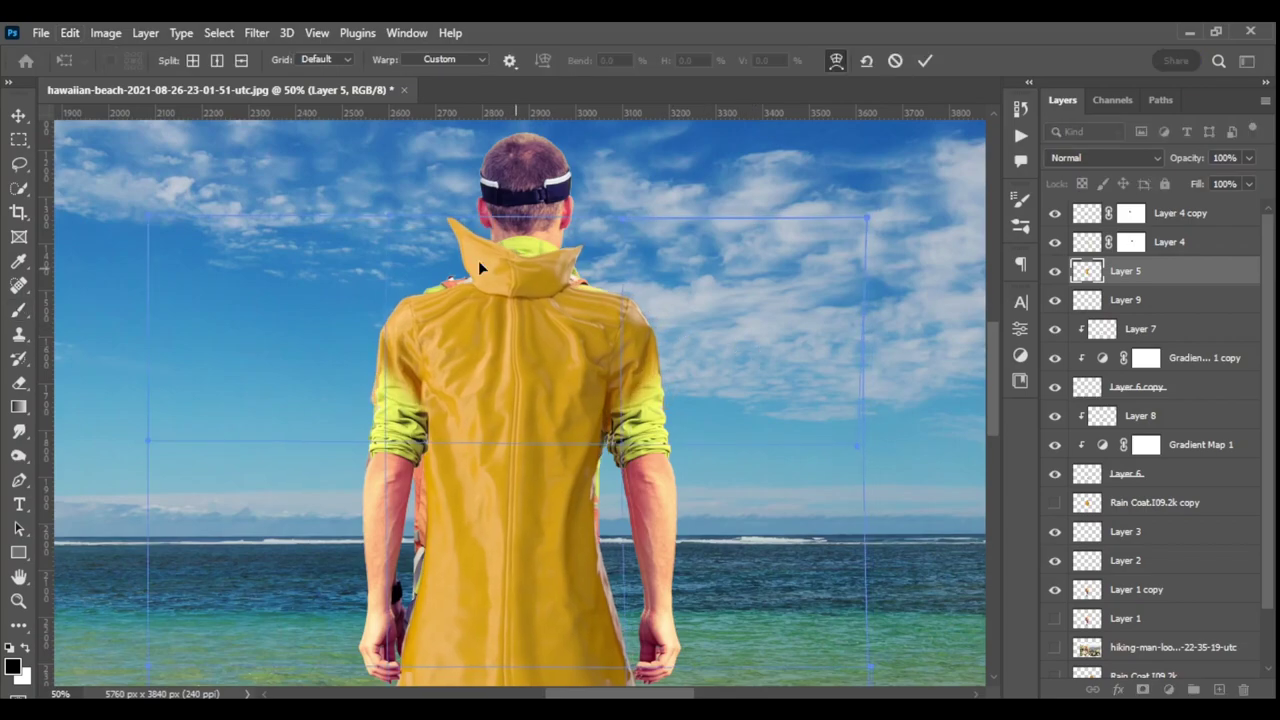
key(Return)
click(18, 115)
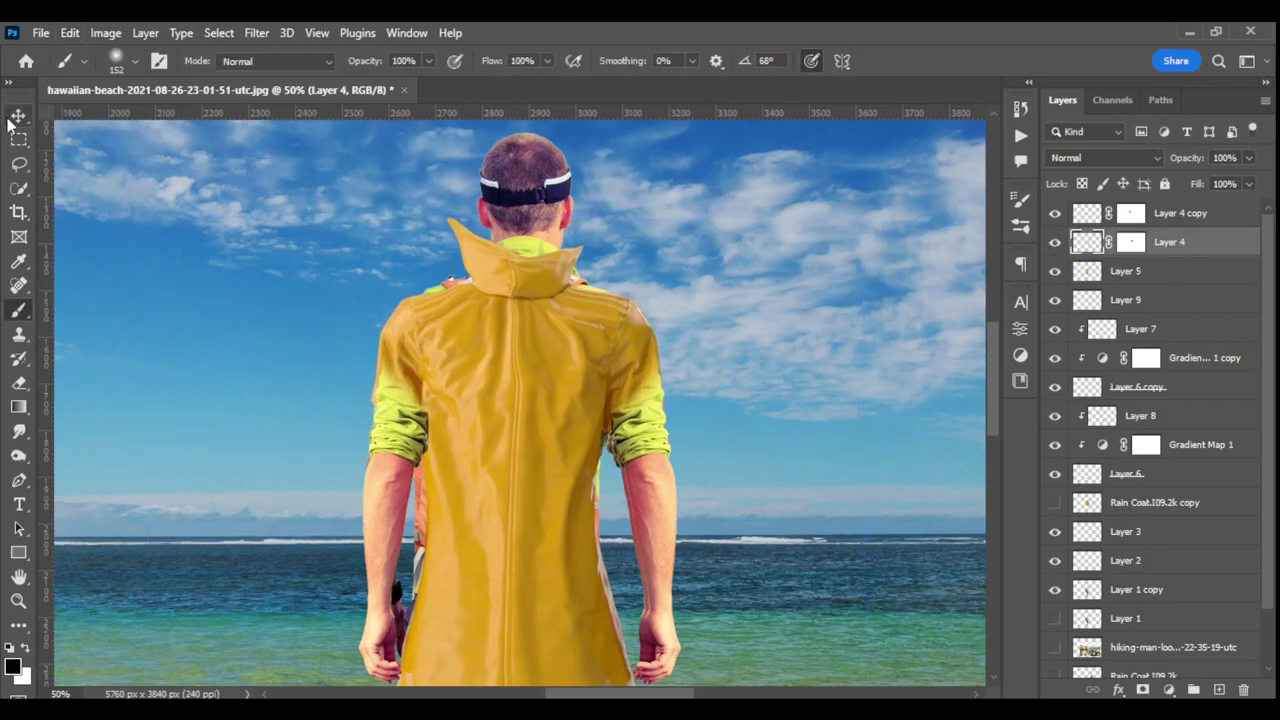
click(1200, 214)
Step: Add a clipped empty layer and trace the left sleeve cuff into a selection
key(ctrl+1)
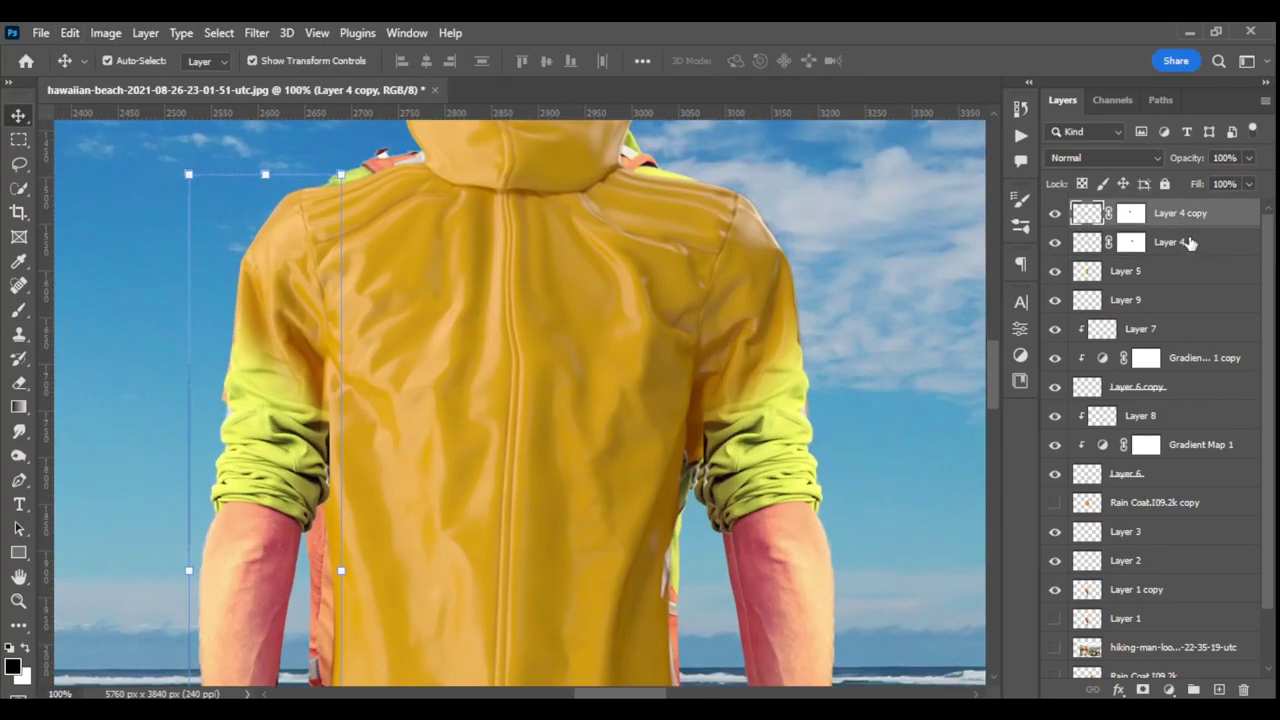
key(b)
key(ctrl+shift+alt+n)
key(ctrl+alt+g)
key(p)
click(214, 505)
click(296, 517)
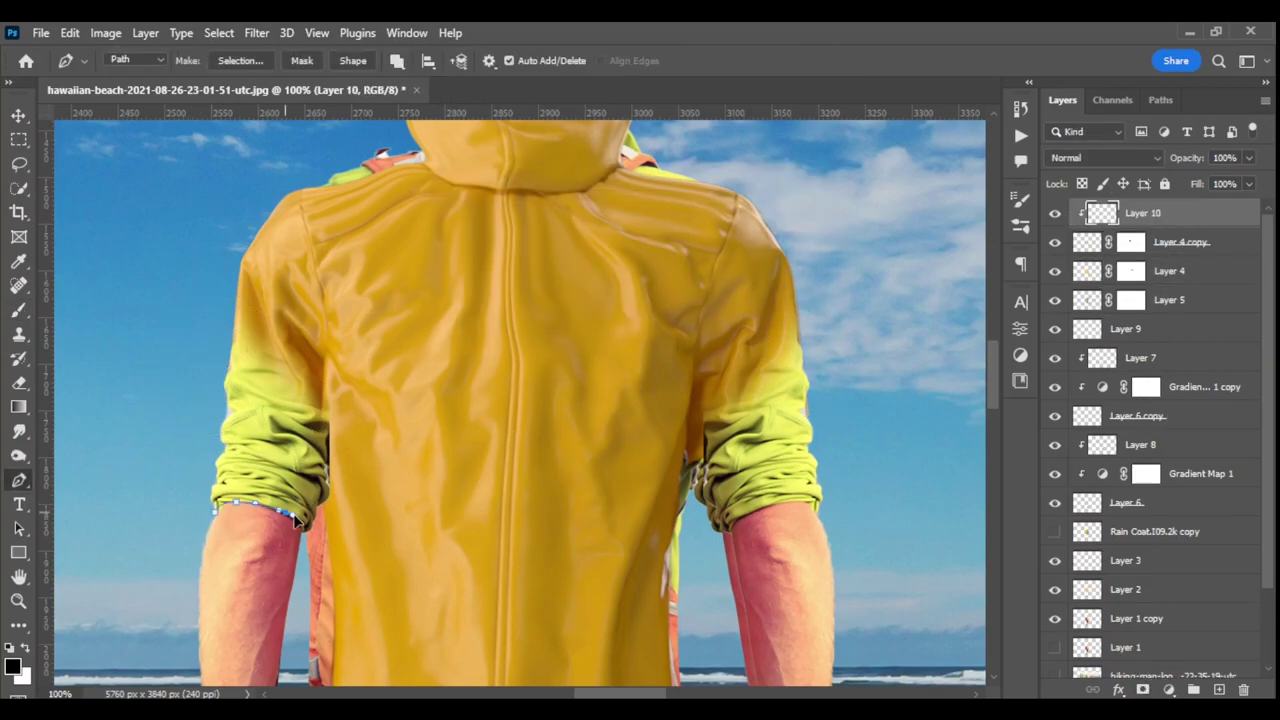
key(ctrl+Return)
click(1168, 690)
Step: Add a Gradient Map for the left sleeve with a mustard stop sampled from the jacket
click(1157, 655)
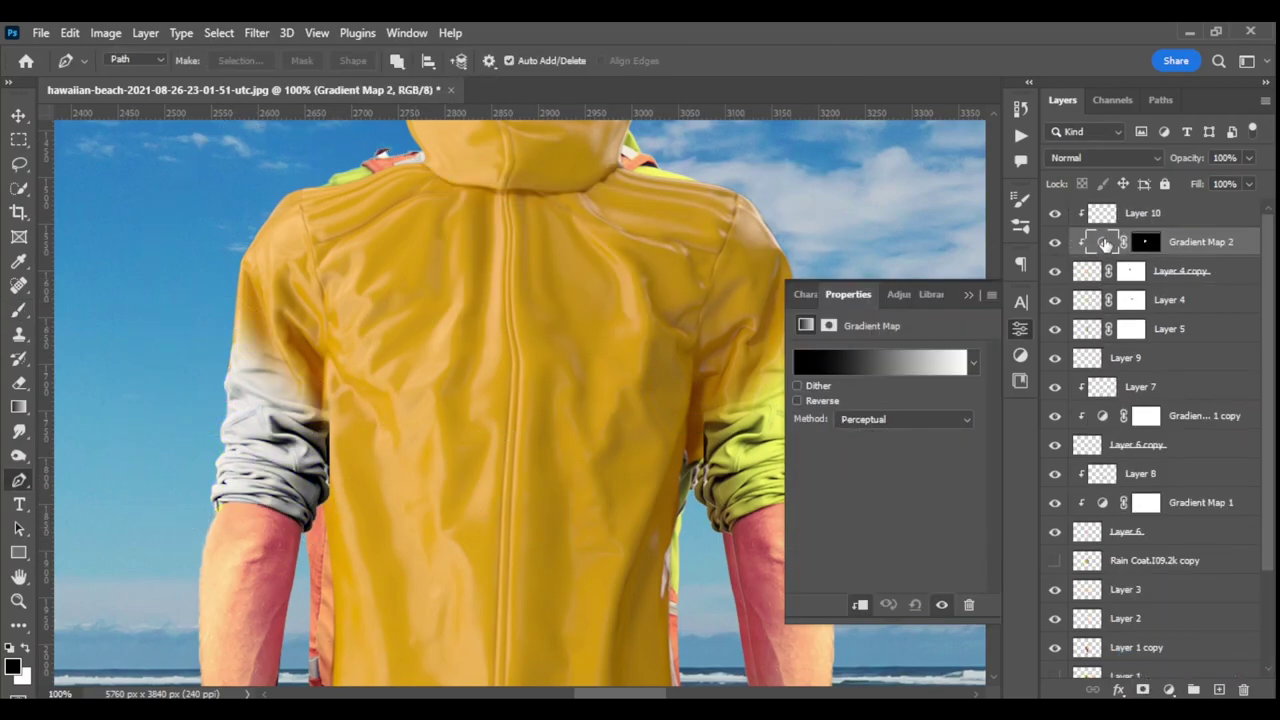
click(886, 363)
double_click(1172, 438)
click(1137, 234)
click(297, 237)
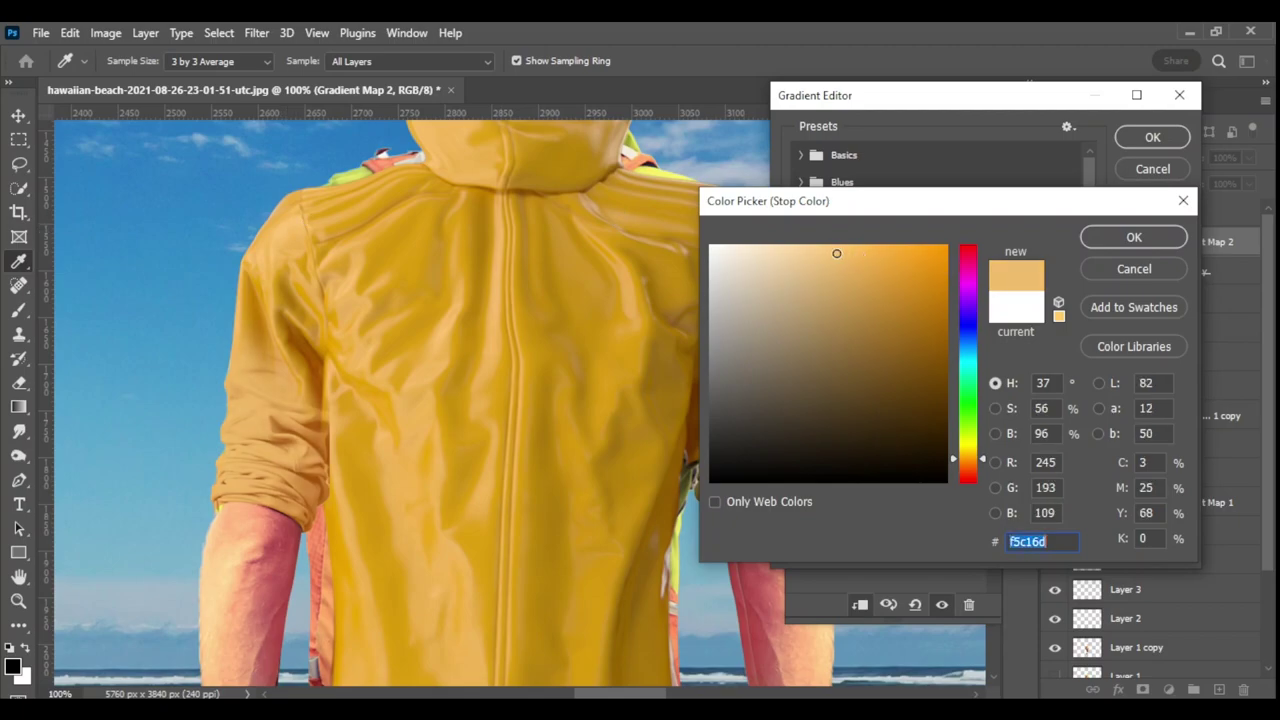
click(466, 381)
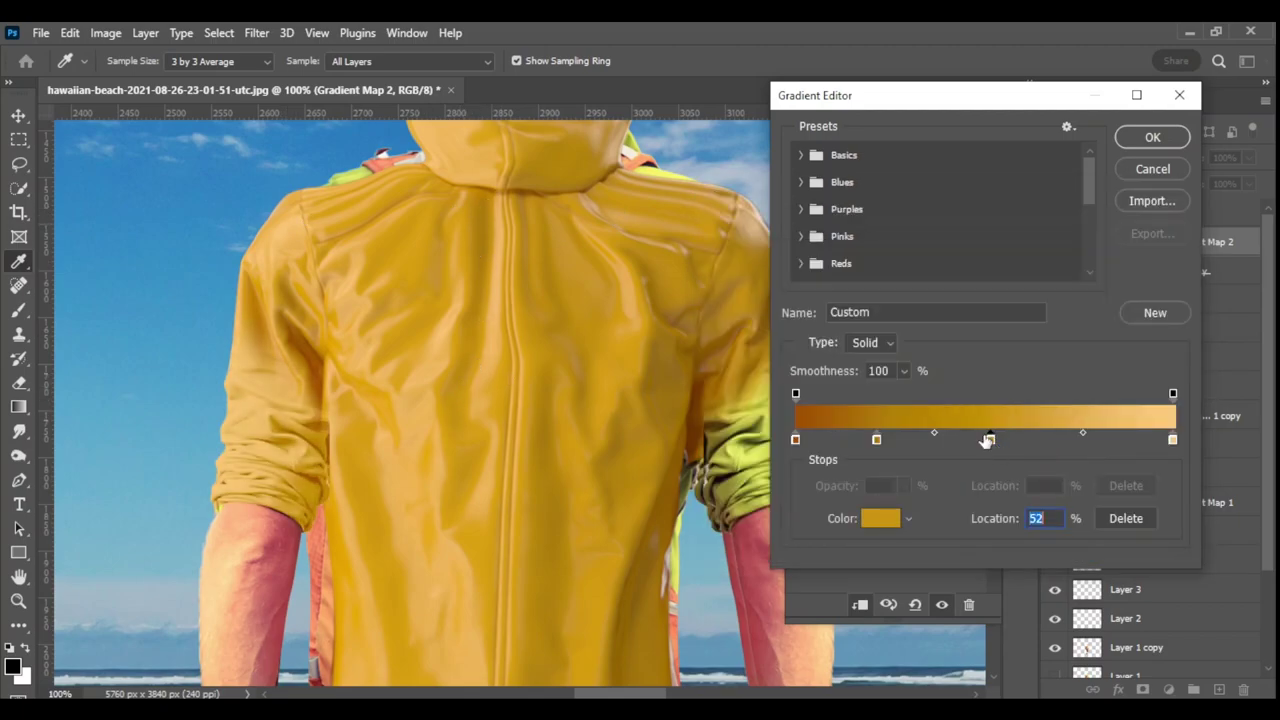
key(Return)
click(1140, 140)
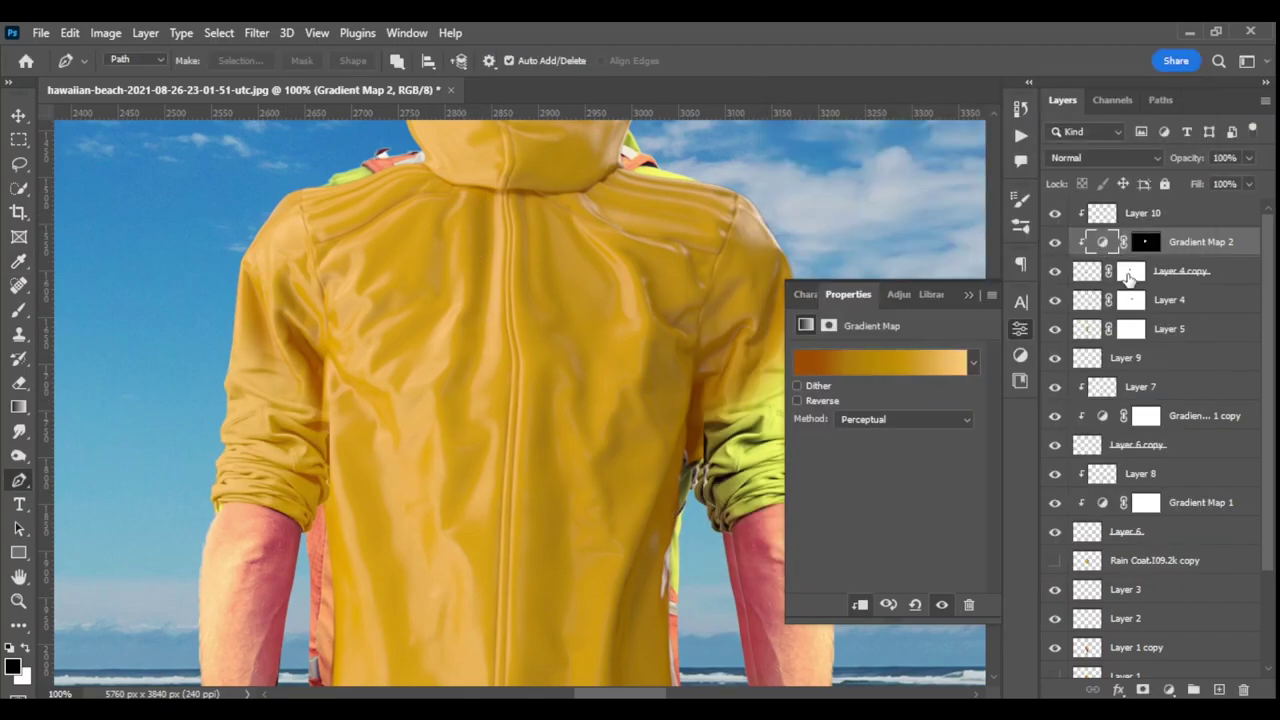
Step: Duplicate the mustard Gradient Map 2 and move the copy above Layer 4
click(1087, 271)
click(1200, 242)
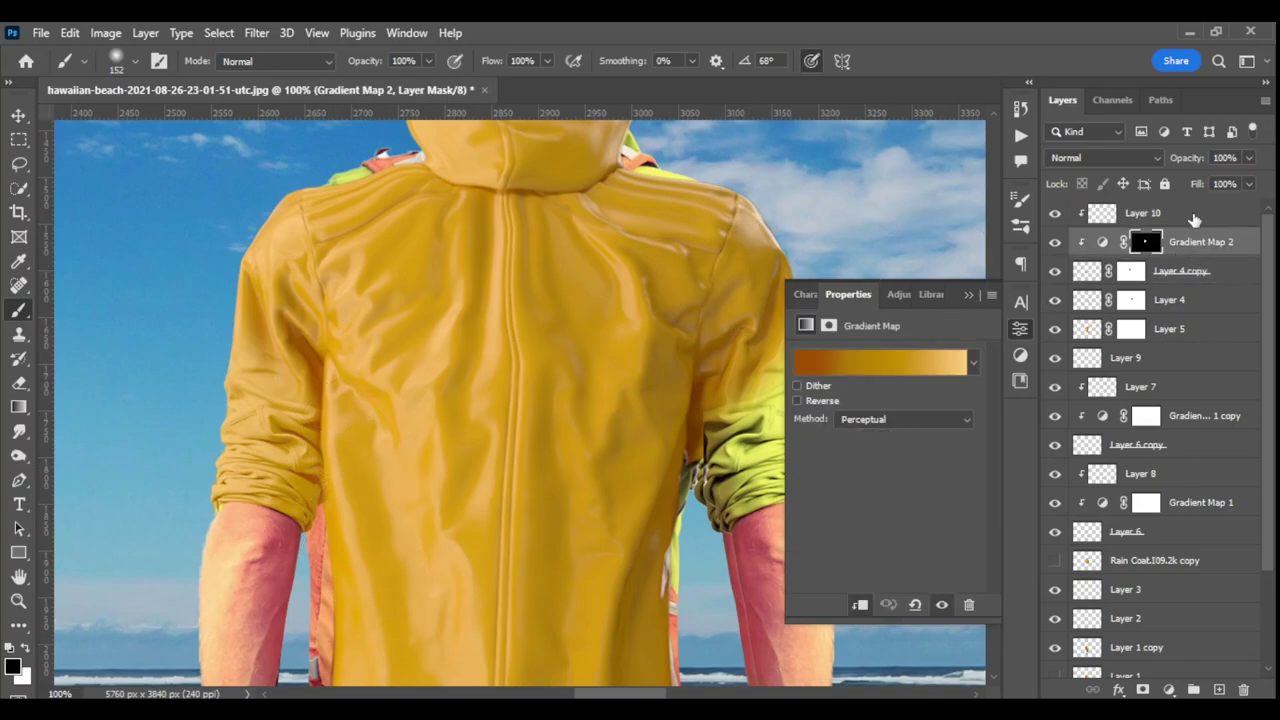
key(ctrl+j)
drag(1200, 242, 1197, 331)
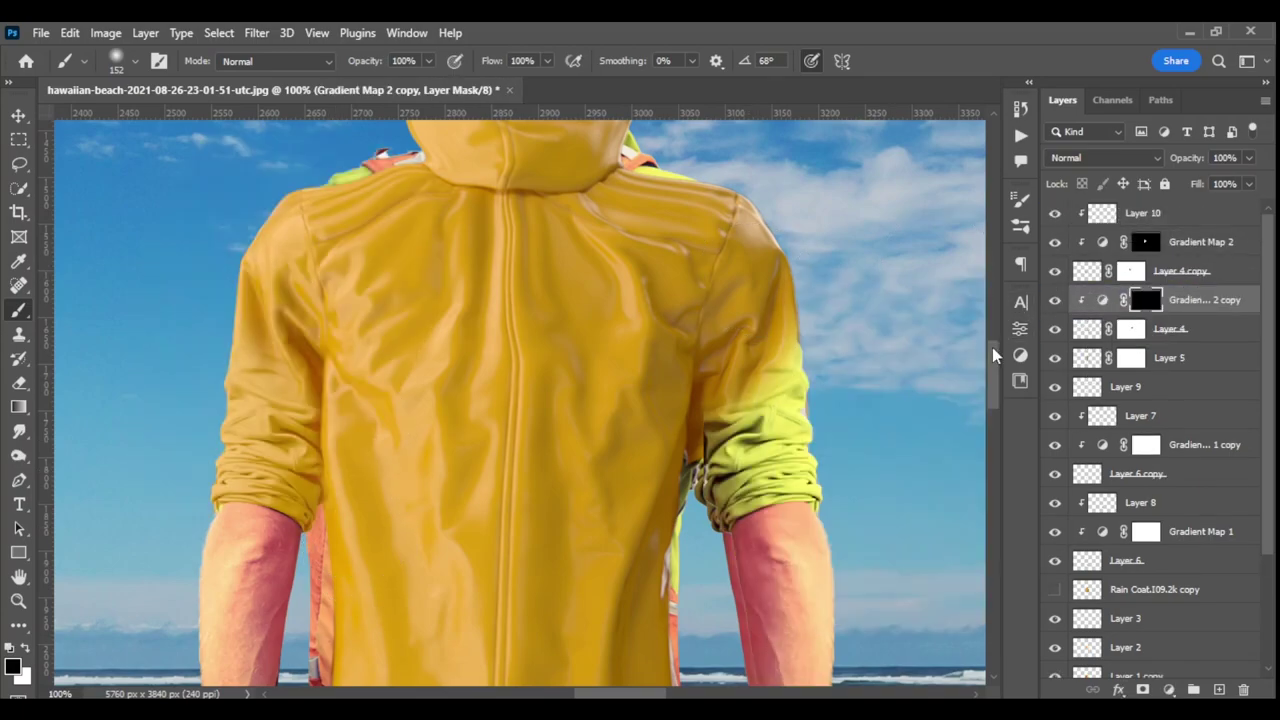
scroll(991, 351, down, 2)
Step: Paint Layer 5's mask to trim the ragged coat hem, refining above the right leg
scroll(1060, 577, down, 4)
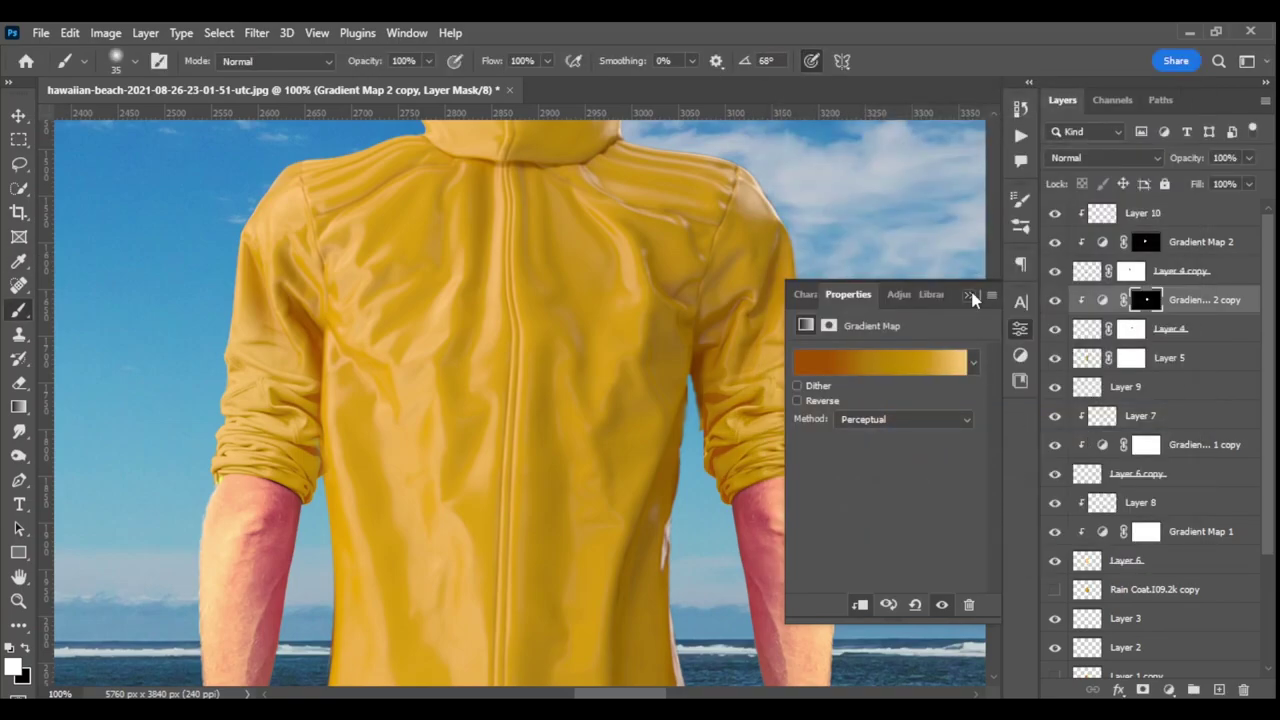
drag(990, 284, 991, 476)
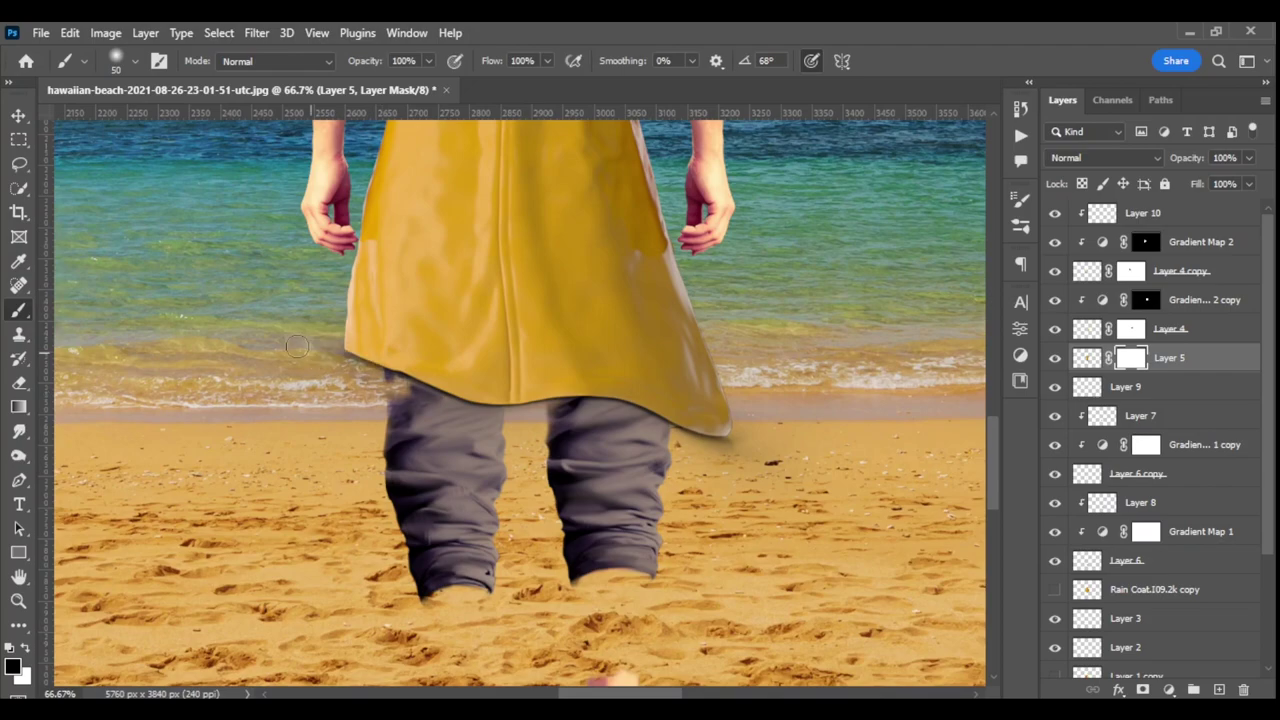
mouse_move(297, 346)
mouse_down()
mouse_move(700, 440)
mouse_move(853, 449)
mouse_up()
key(ctrl+plus)
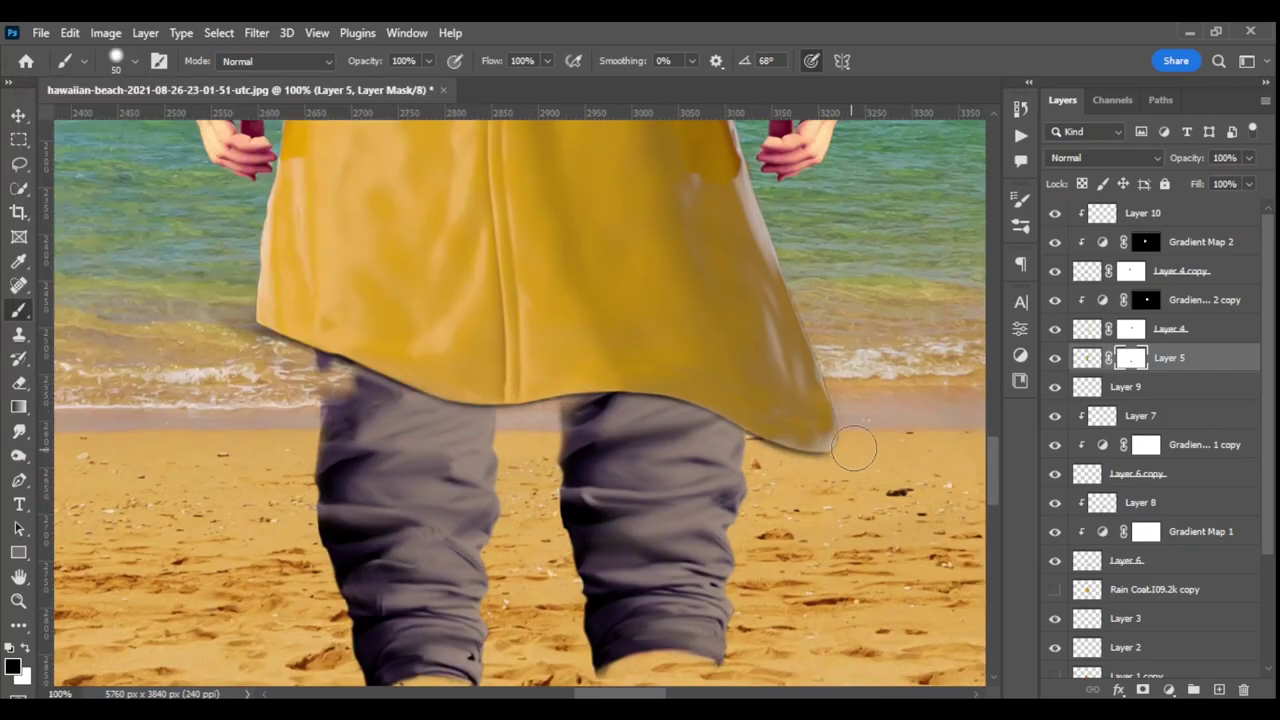
drag(605, 408, 651, 418)
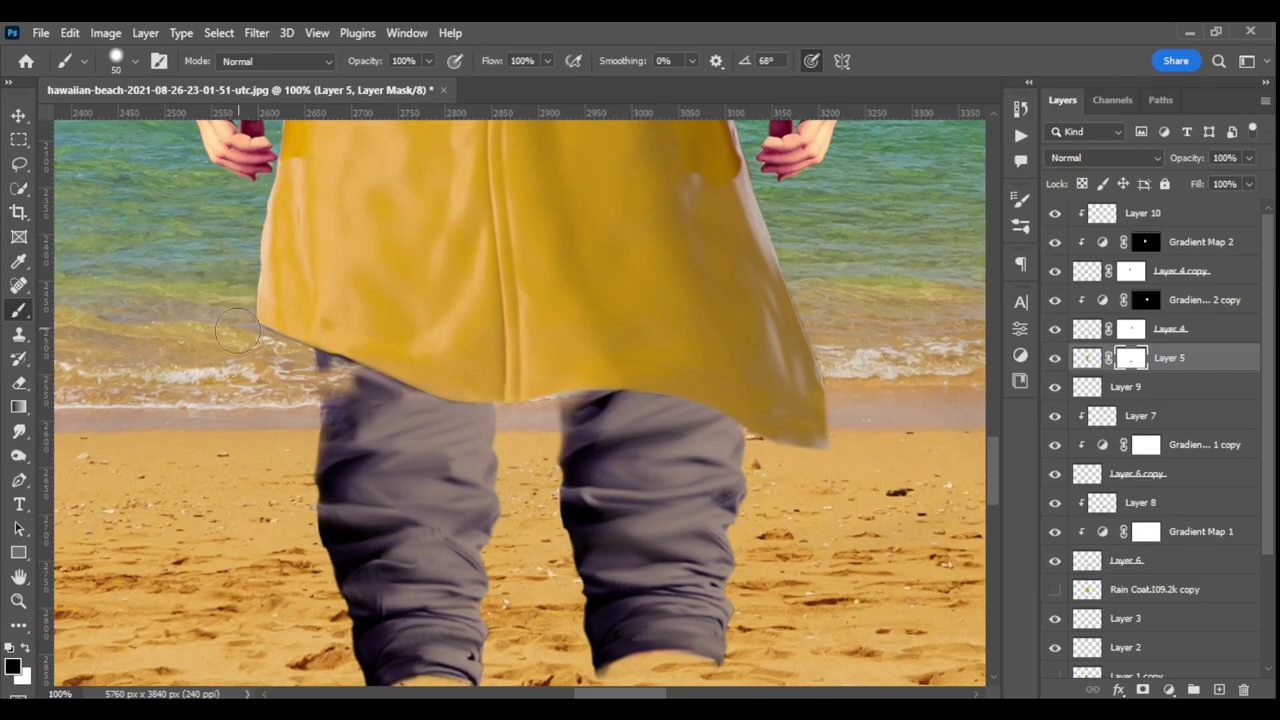
key(ctrl+minus)
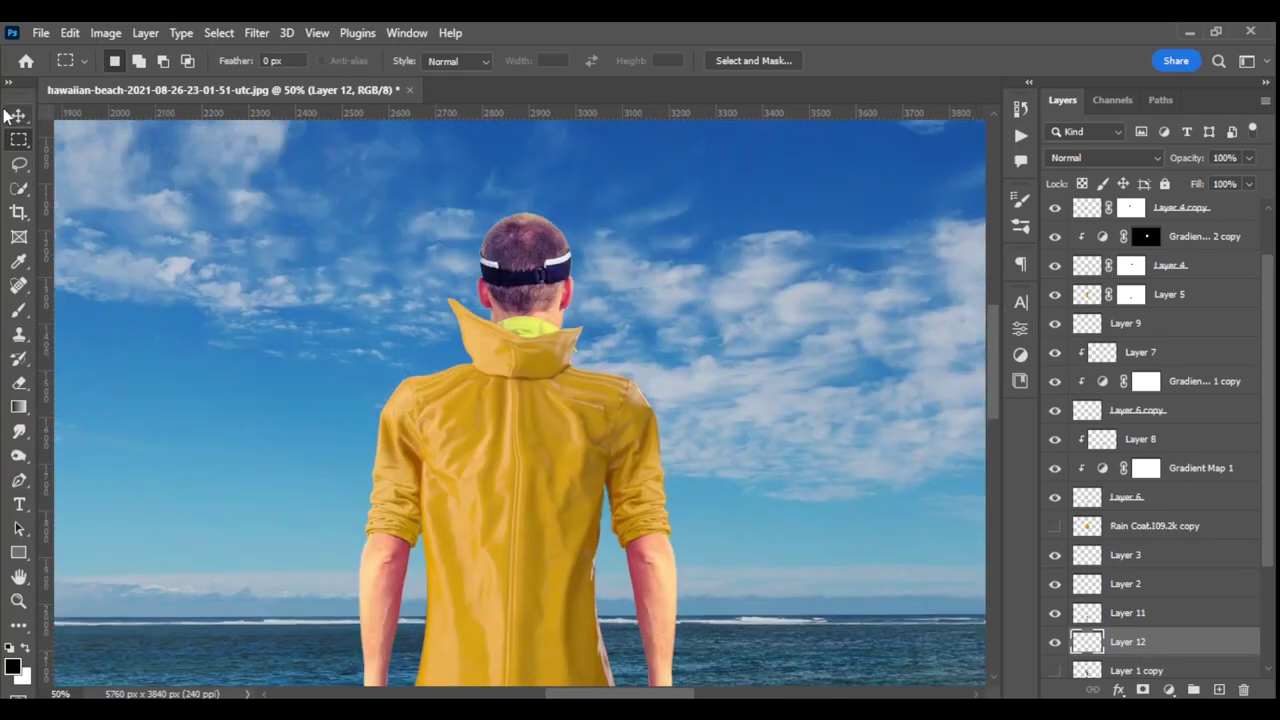
Step: Lower the head slightly into the collar with the Move tool
click(18, 115)
drag(537, 280, 537, 295)
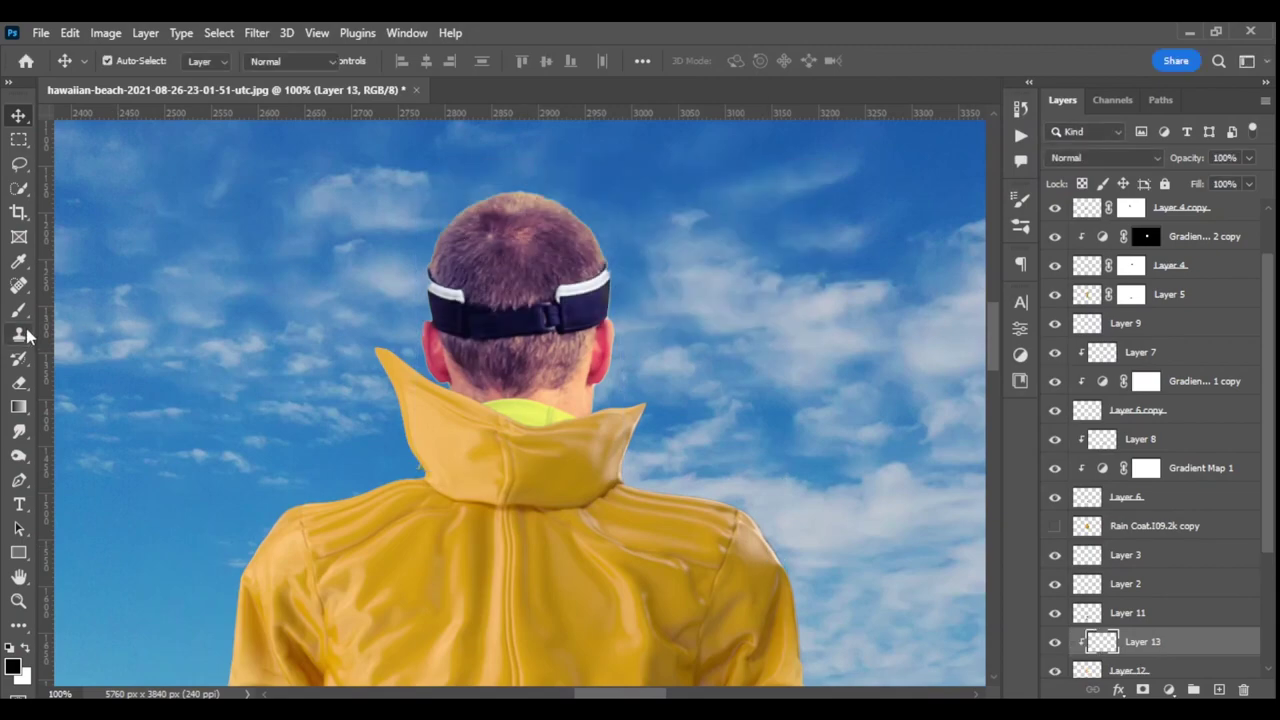
click(18, 334)
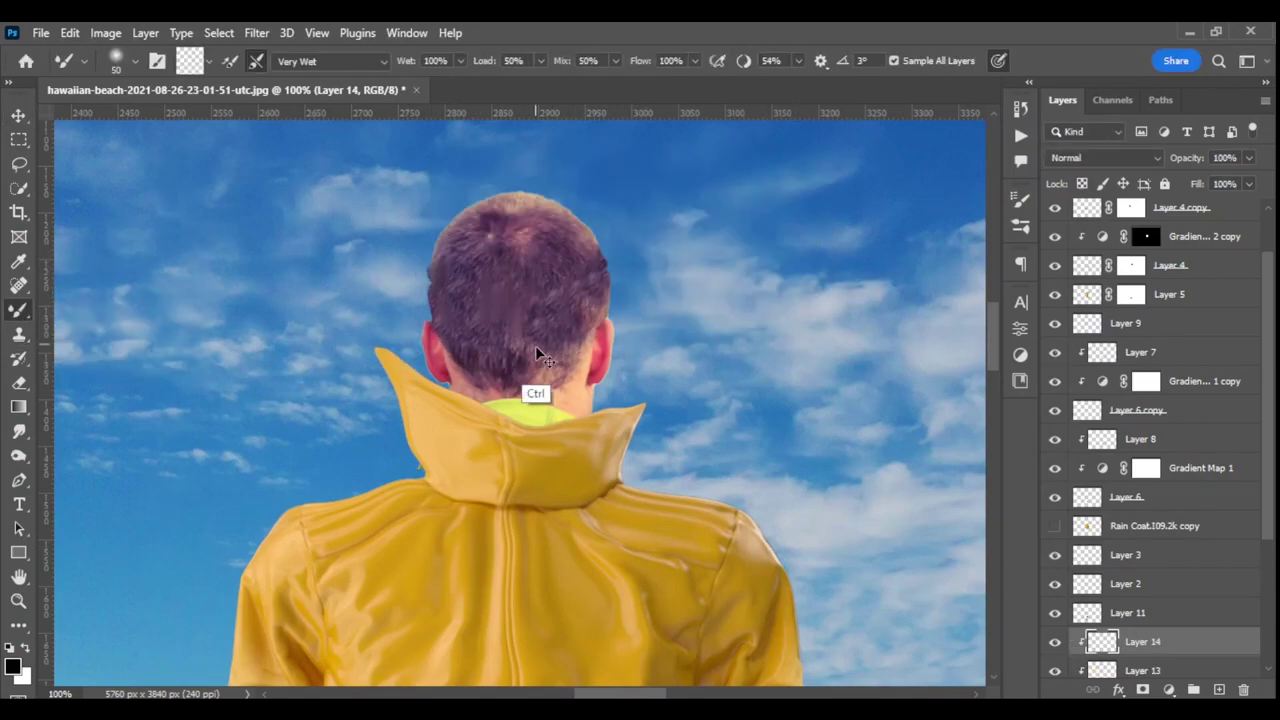
scroll(949, 355, down, 3)
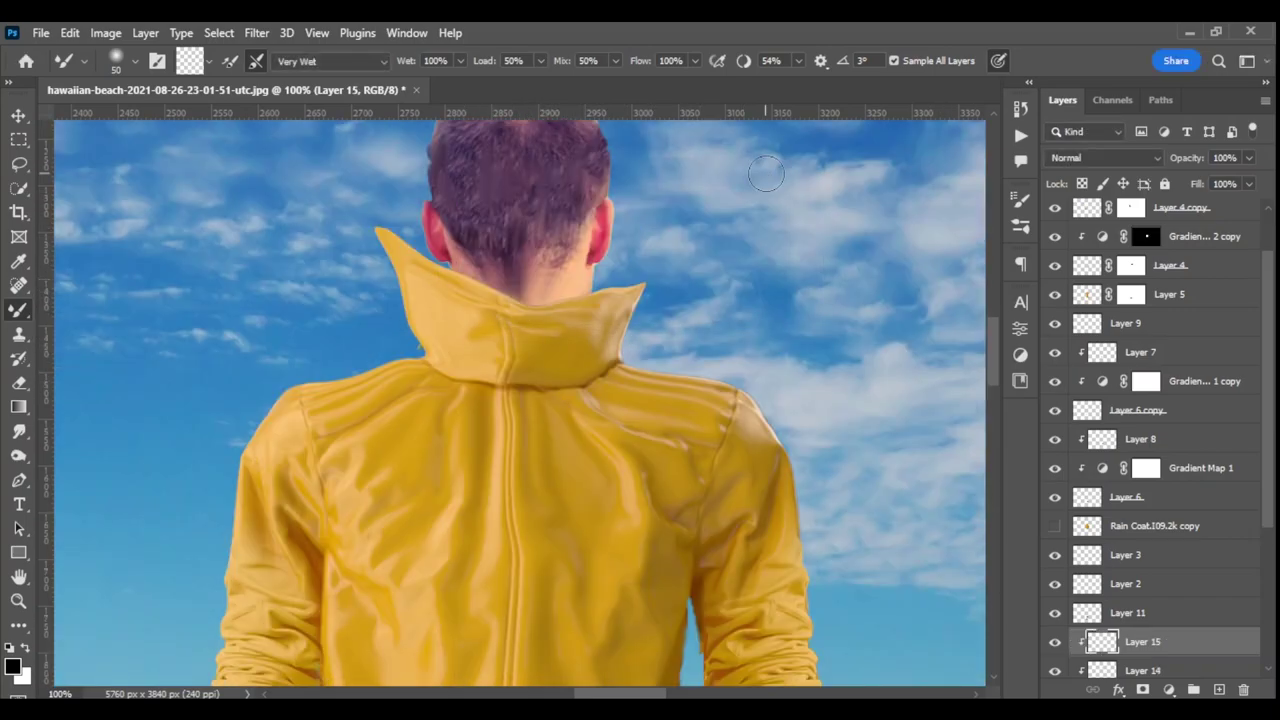
Step: Clone skin texture over the neck below the hairline, resampling the source on the neck
key(s)
drag(405, 262, 453, 280)
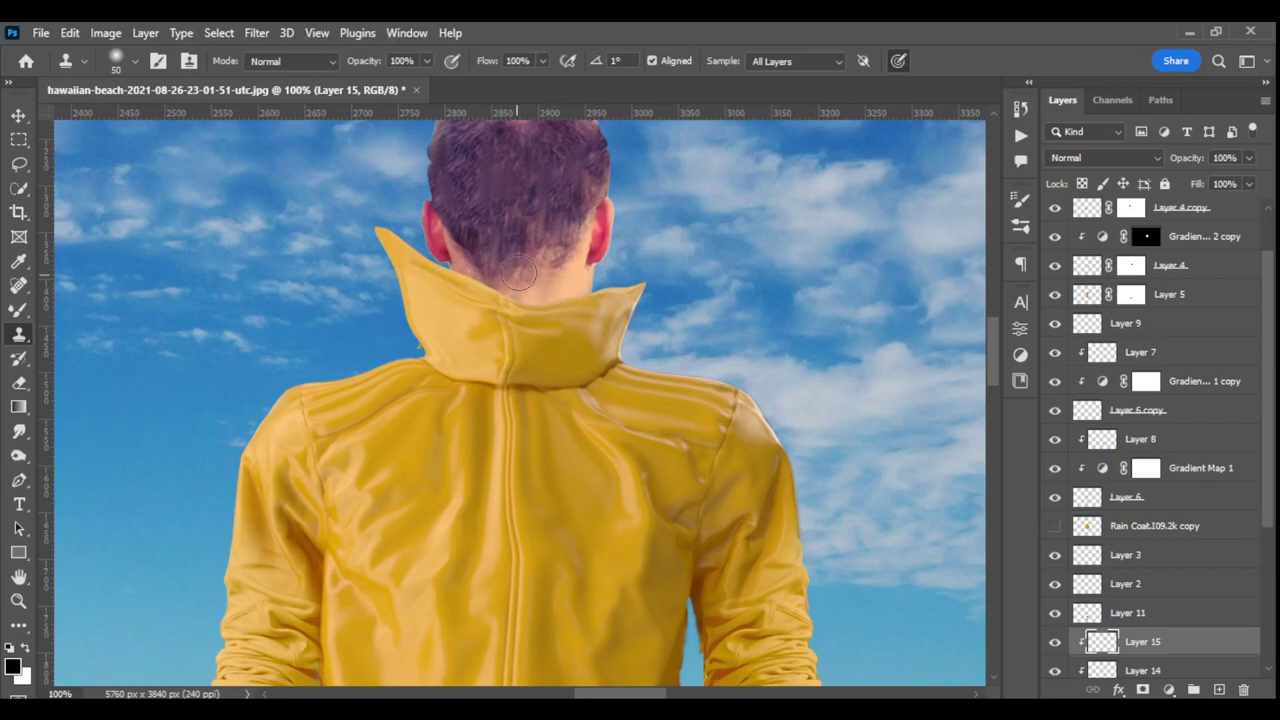
drag(529, 268, 500, 280)
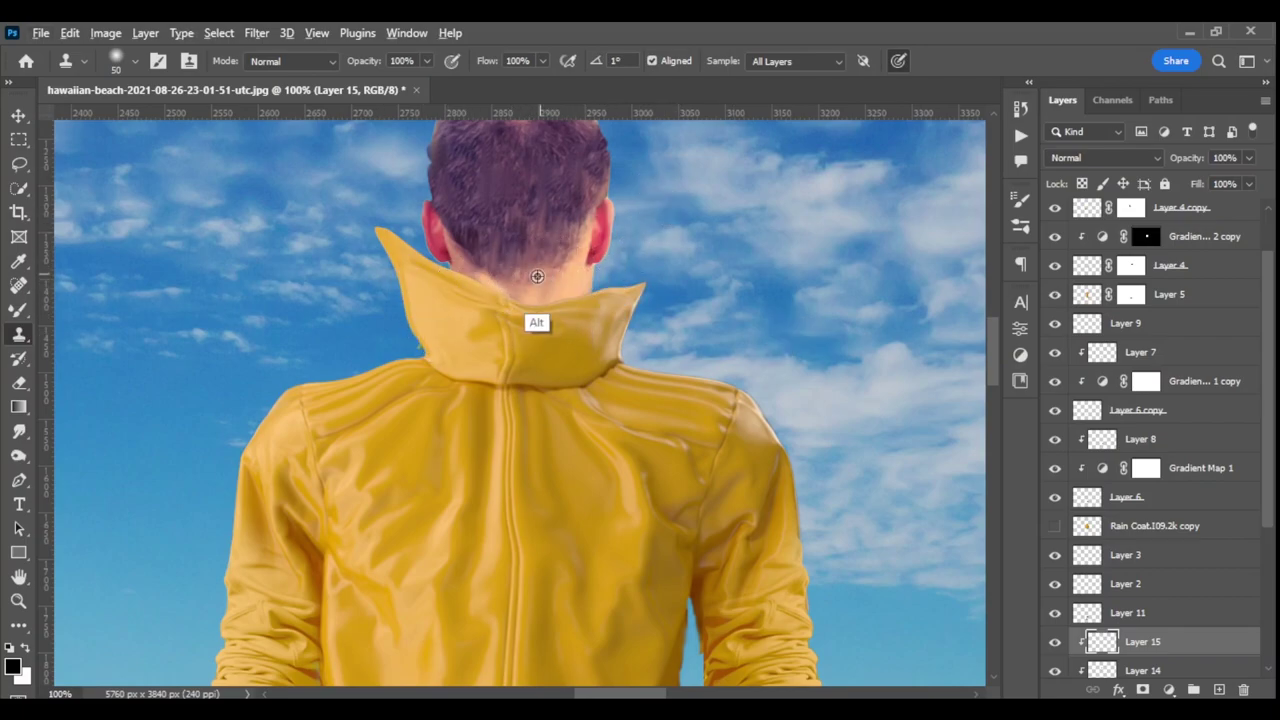
alt+click(537, 276)
scroll(492, 392, up, 3)
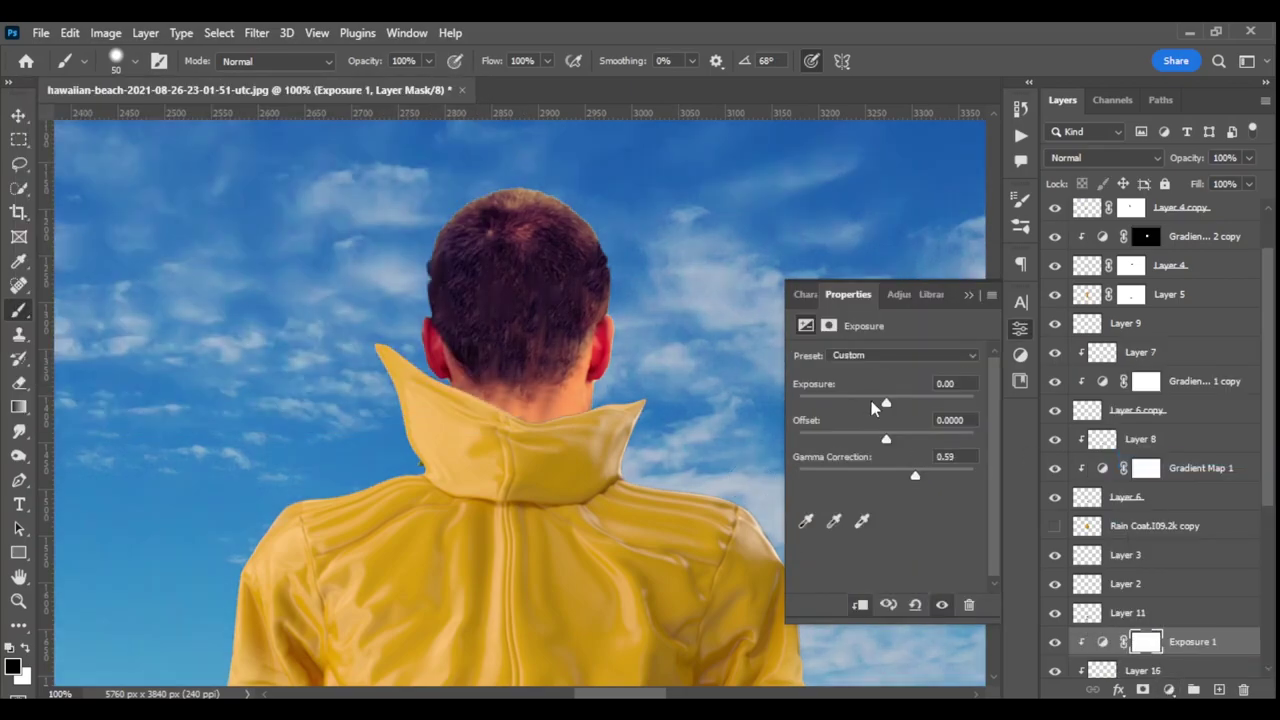
Step: Darken the hair with a -0.75 Exposure, masked black and painted in with low-flow white
drag(872, 407, 876, 404)
key(ctrl+i)
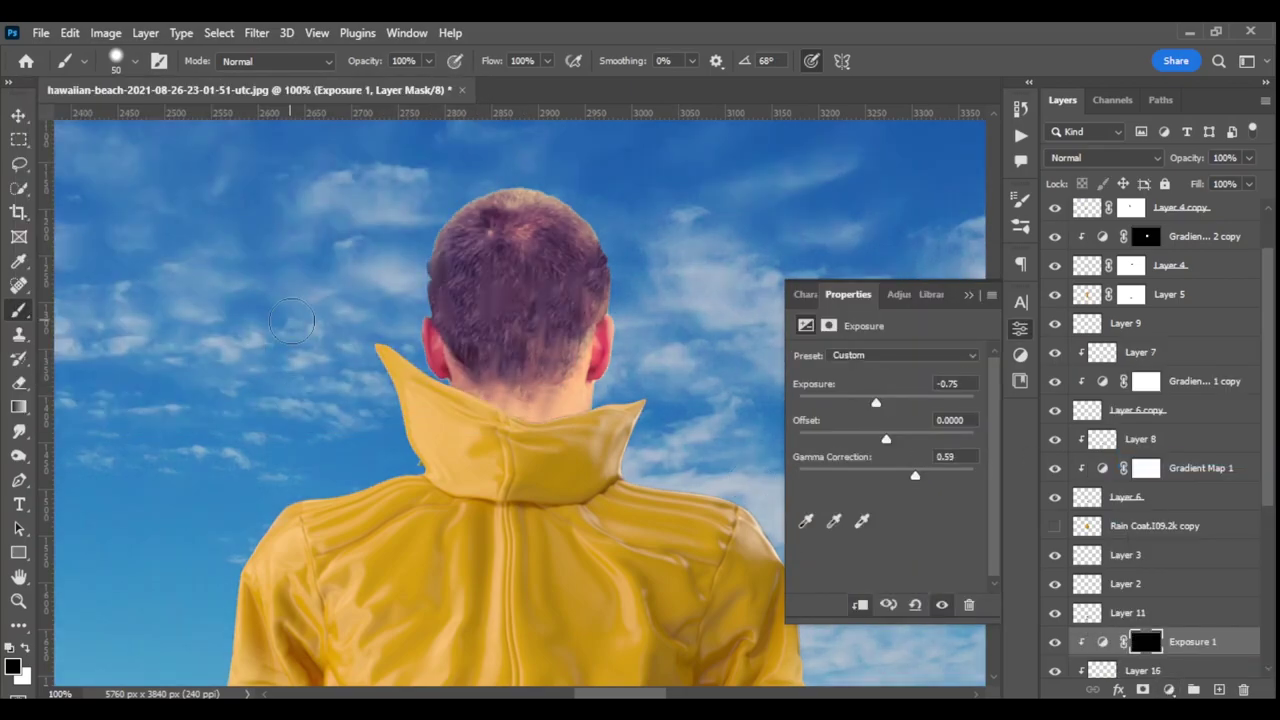
key(x)
click(135, 61)
drag(140, 115, 175, 115)
key(Return)
drag(600, 316, 450, 340)
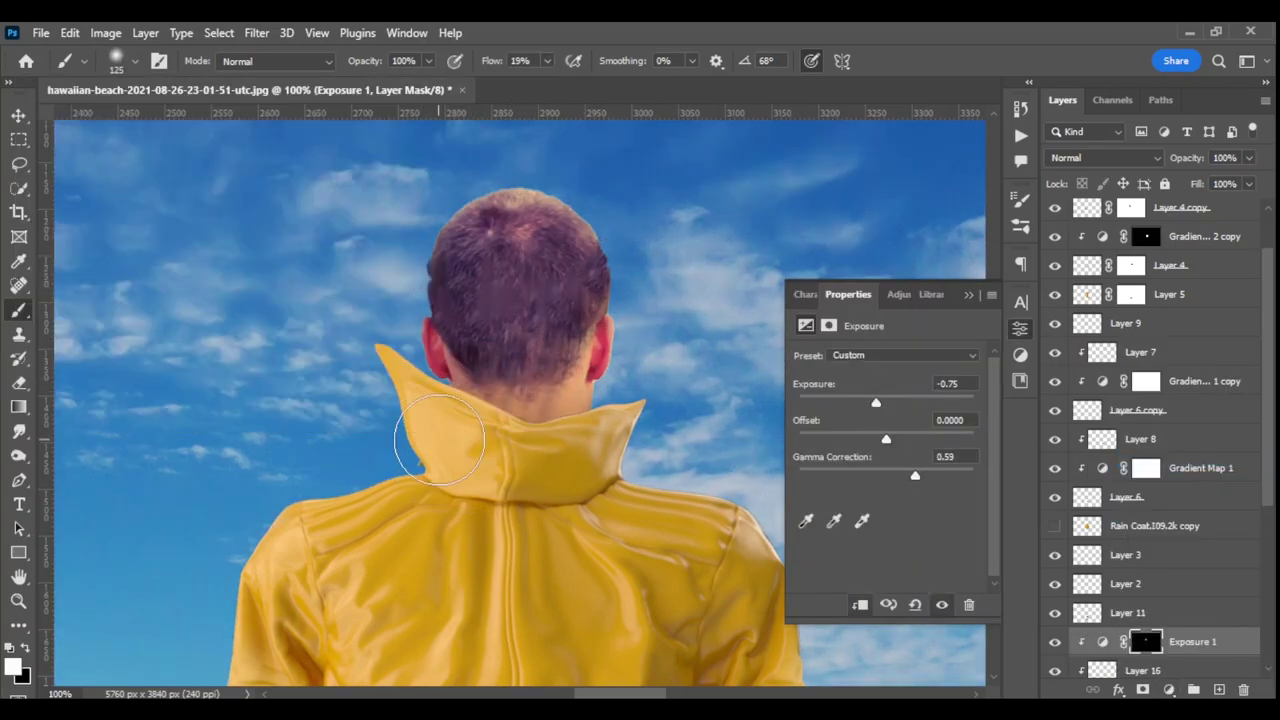
Step: Paint reduced vibrance onto the hair and shift the Reds hue +12 over hair and neck
drag(600, 316, 443, 343)
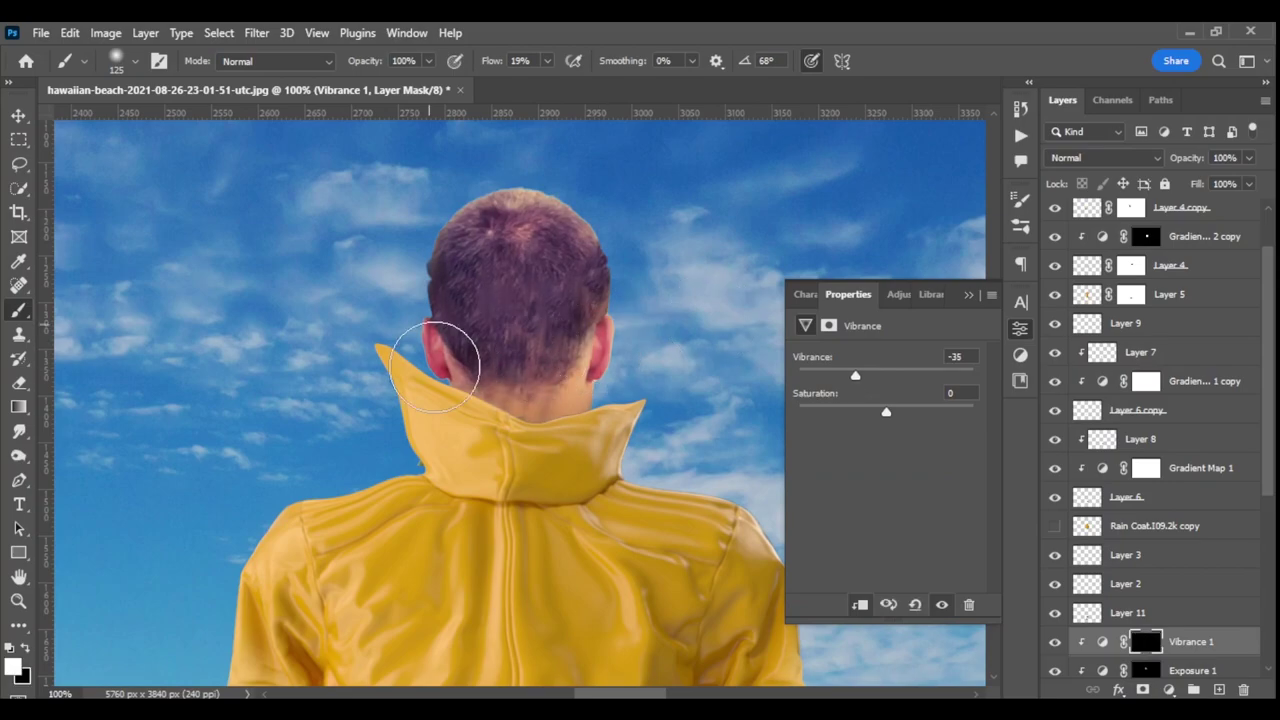
drag(886, 427, 896, 427)
drag(450, 340, 605, 333)
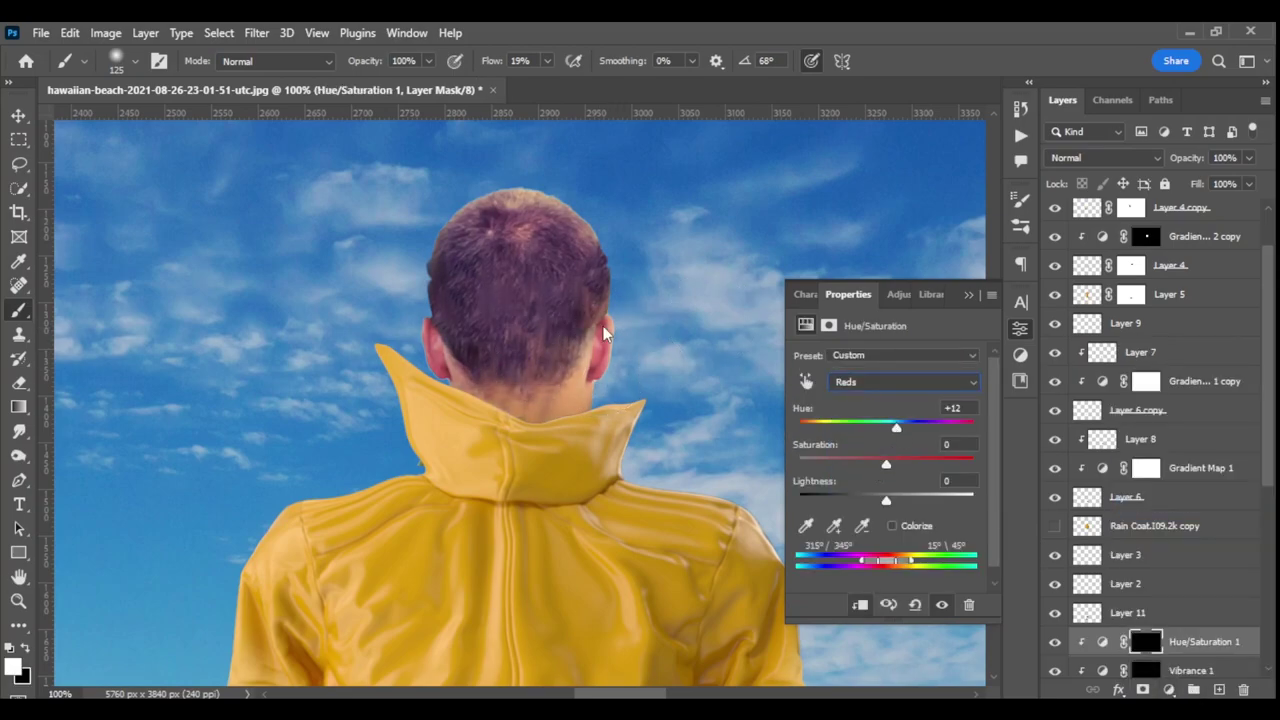
click(970, 296)
key(ctrl+minus)
key(ctrl+minus)
key(ctrl+minus)
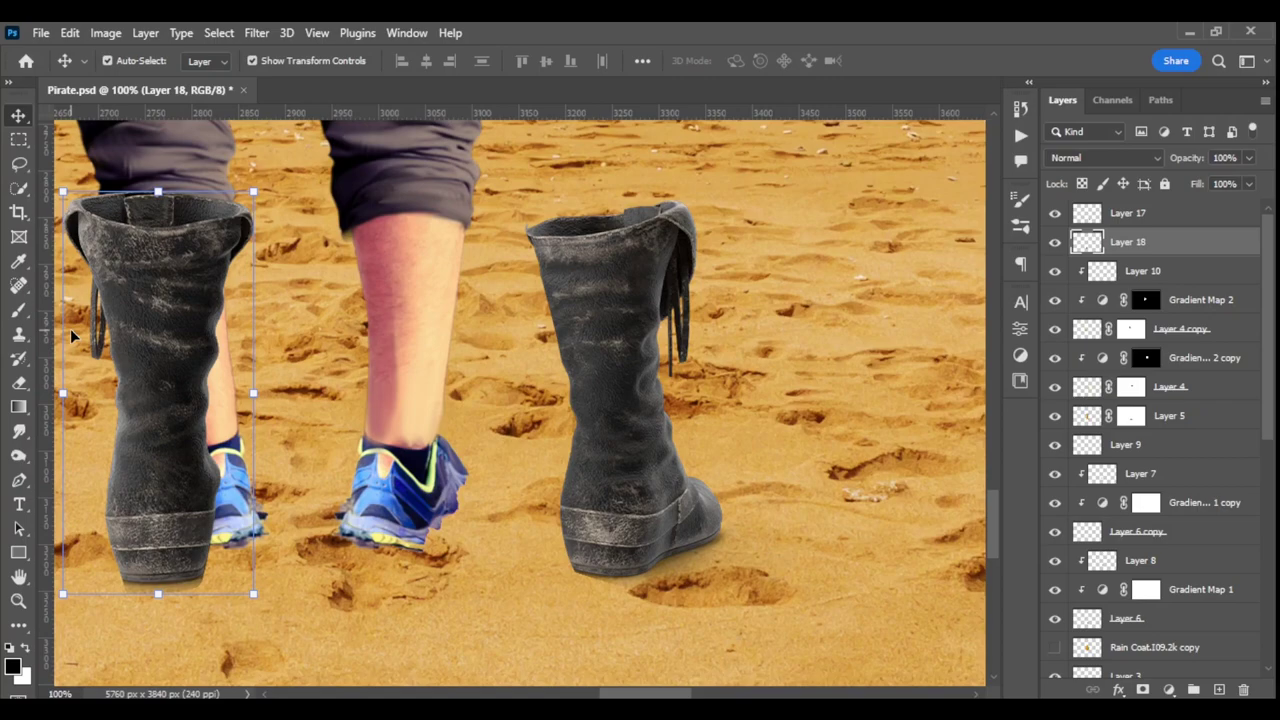
Step: Move and squash the right boot over the right foot, then set a 70 px brush
drag(630, 260, 432, 249)
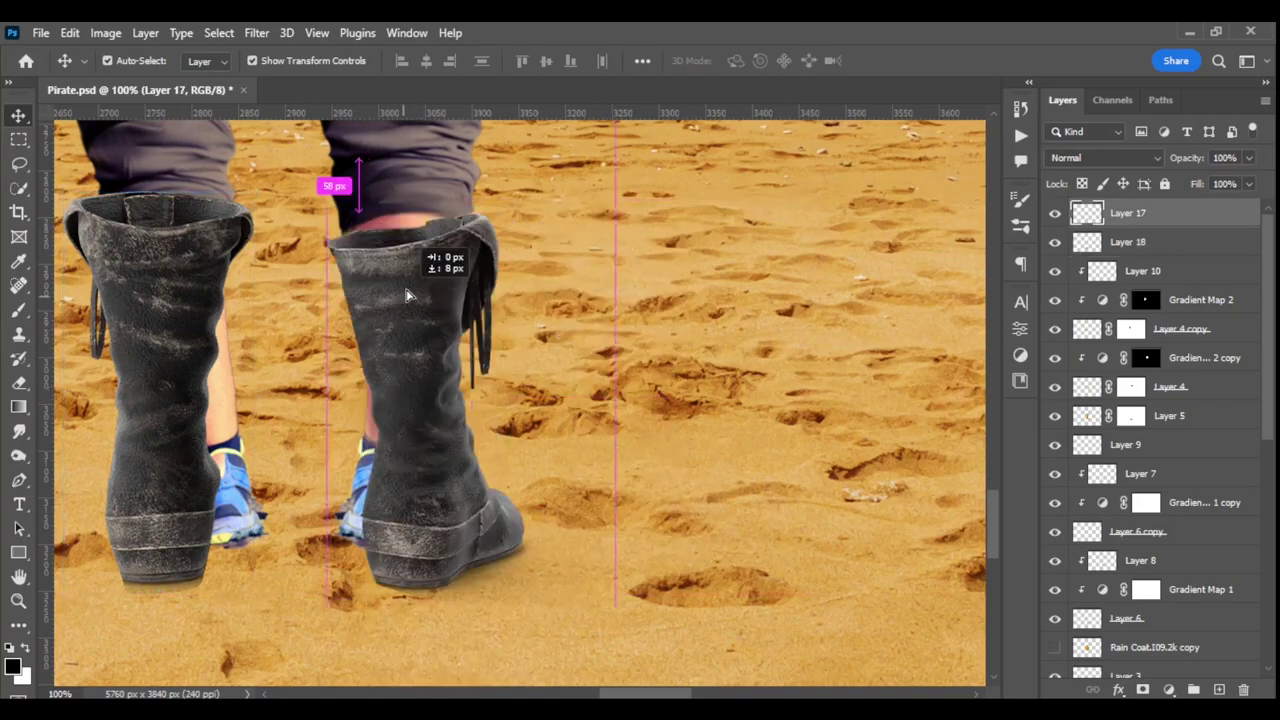
key(ctrl+t)
drag(421, 164, 417, 215)
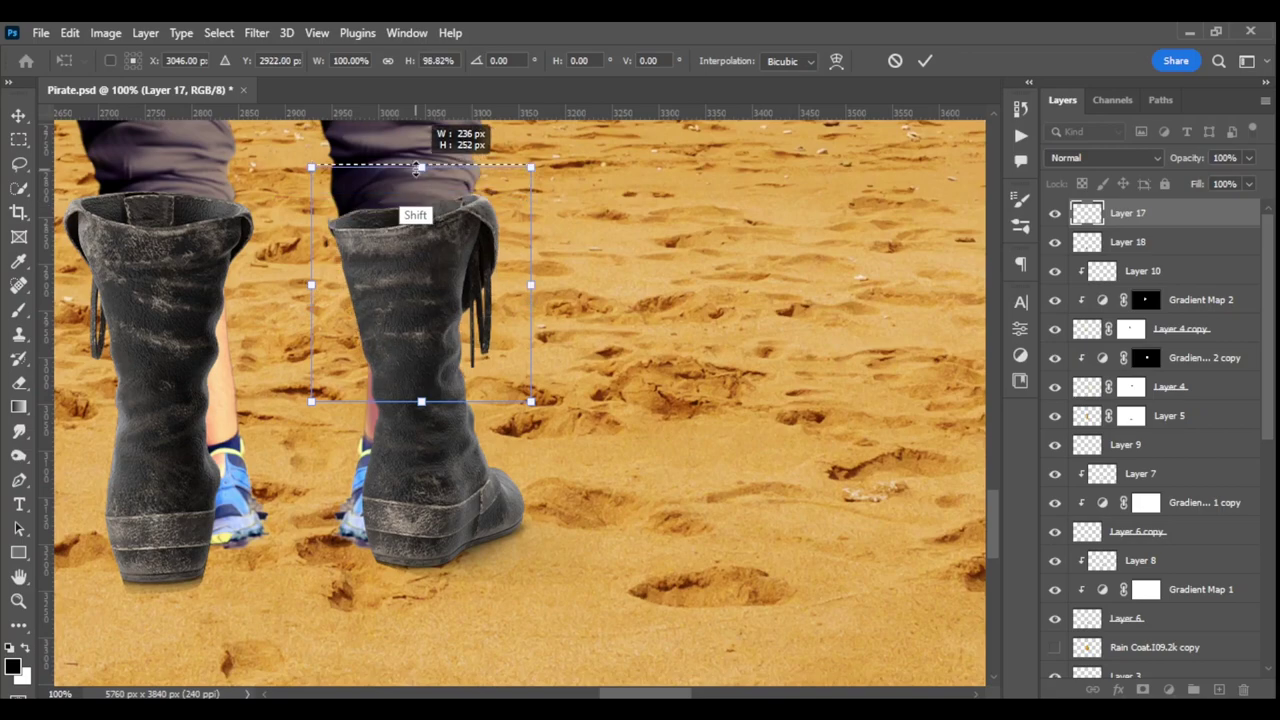
key(Return)
key(b)
right_click(463, 180)
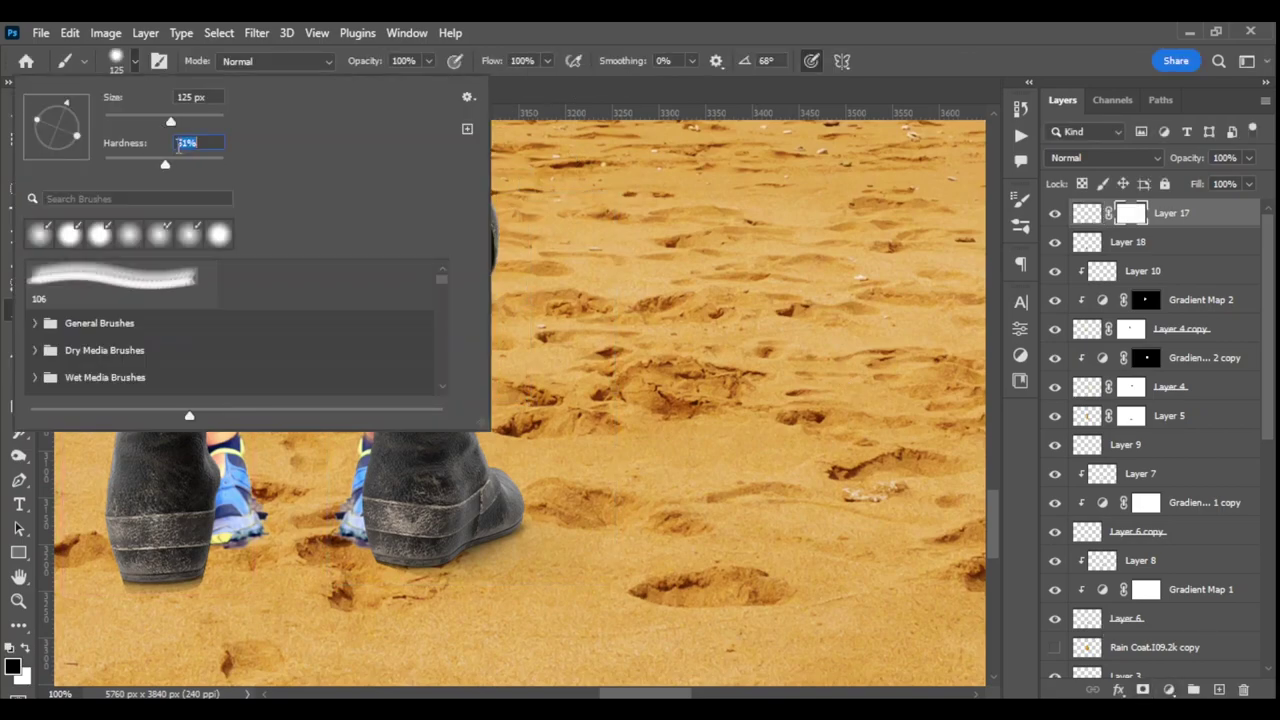
text(70)
key(Return)
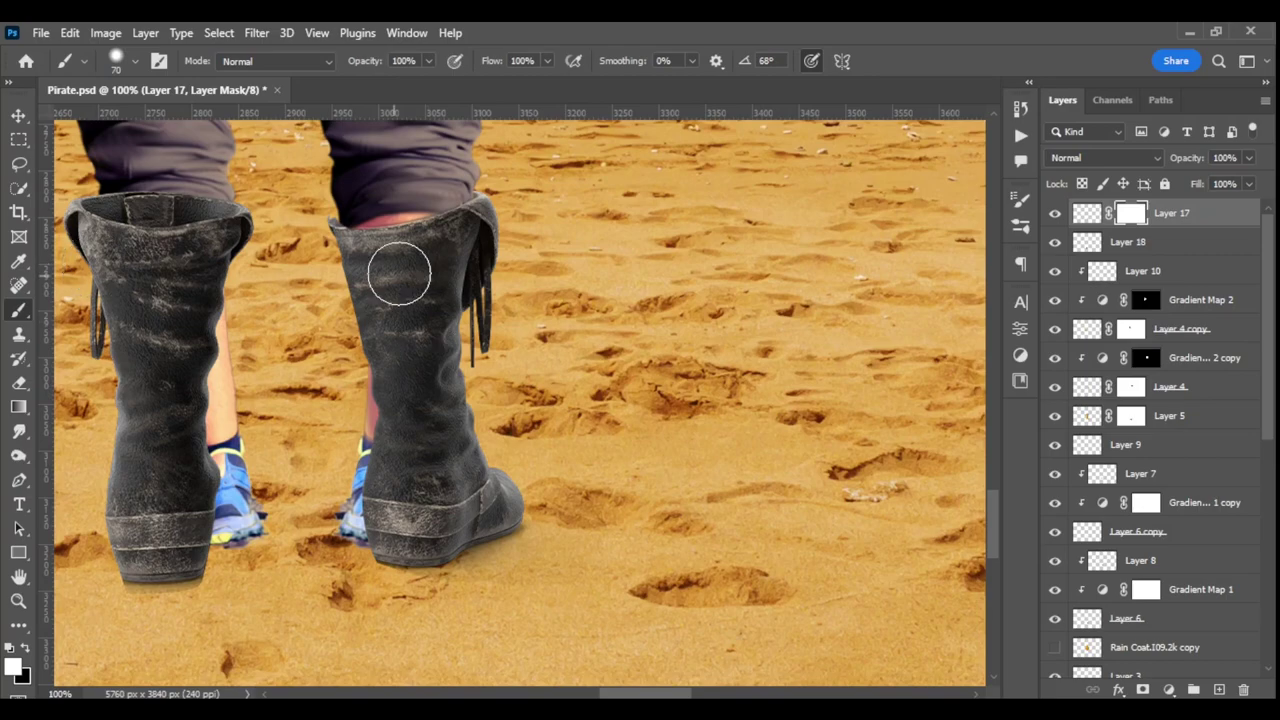
Step: Narrow and warp the left boot on Layer 18 to fit the left foot
key(alt+bracketleft)
key(ctrl+t)
drag(252, 196, 236, 240)
right_click(250, 222)
click(250, 228)
key(Return)
Step: Mask the left boot so the trouser leg shows over its top, then nudge it into place
click(1168, 690)
key(b)
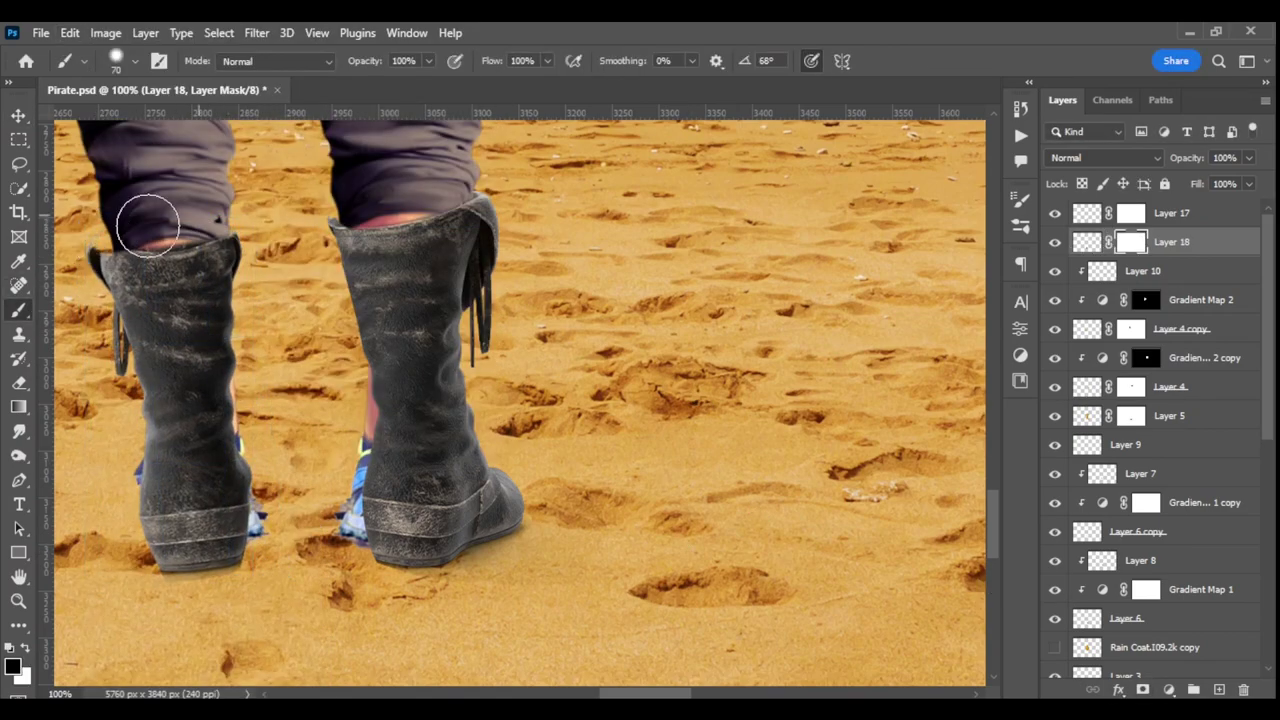
key(x)
drag(148, 225, 215, 240)
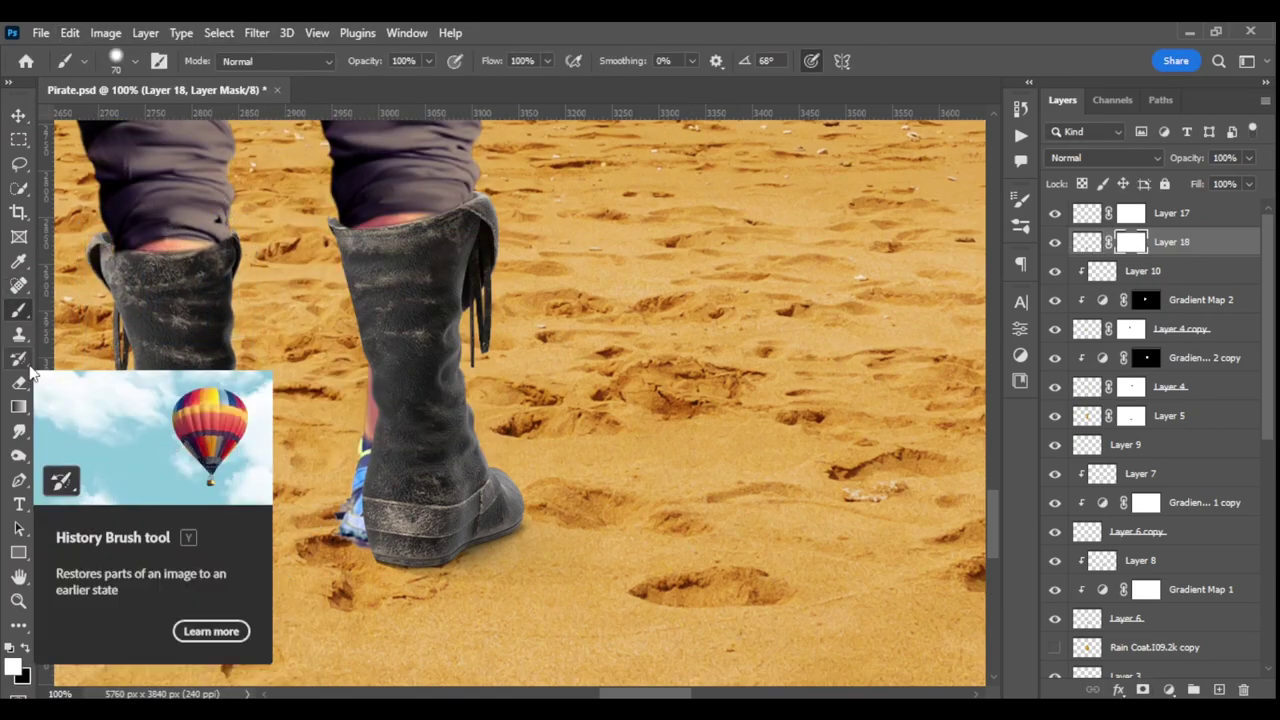
key(v)
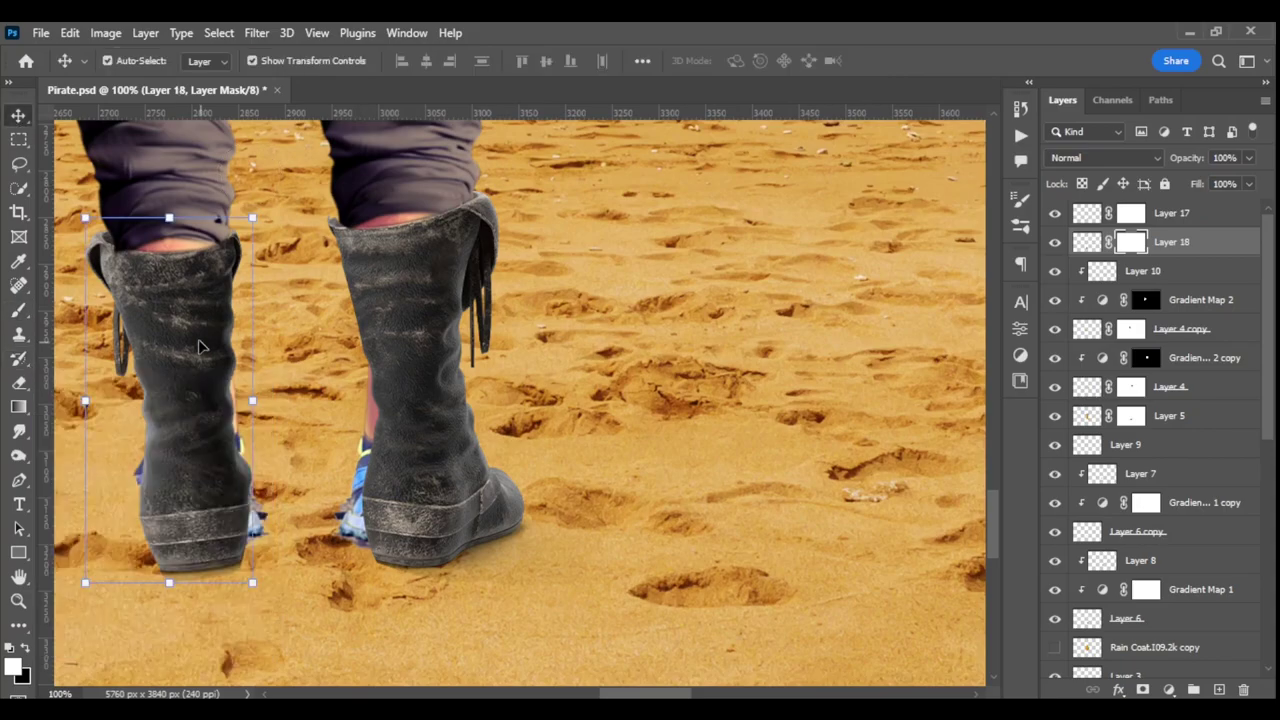
drag(400, 322, 404, 310)
scroll(1232, 607, down, 5)
Step: Hide the old sneaker Layers 2 and 3
scroll(1232, 607, down, 5)
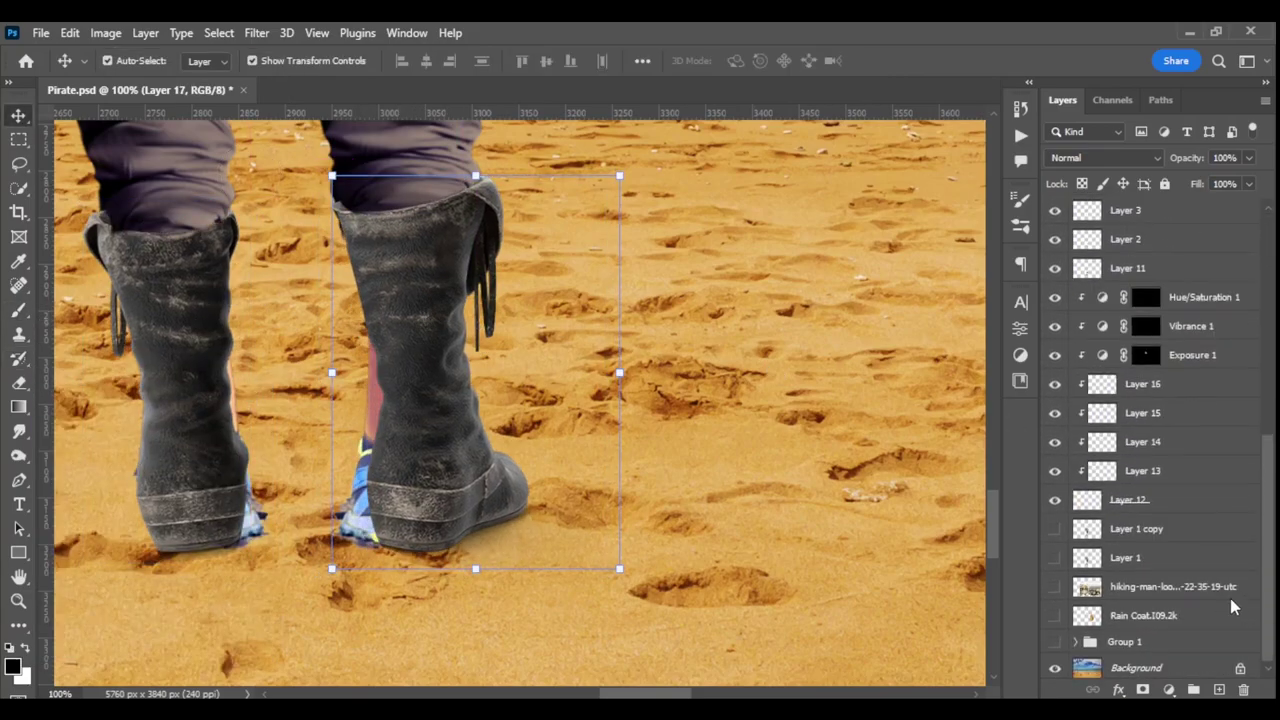
scroll(1232, 607, up, 5)
click(1160, 616)
click(1055, 616)
click(1055, 587)
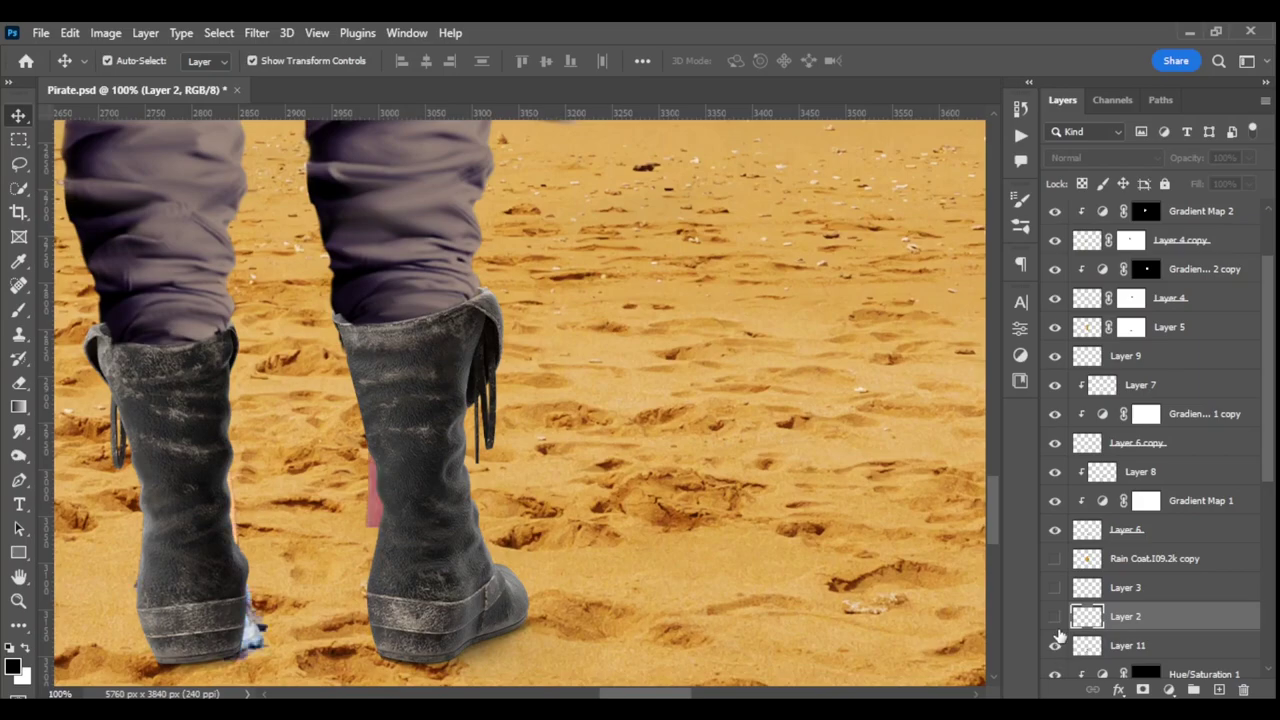
Step: Add a hidden black mask to Layer 11
click(1160, 645)
alt+click(1143, 690)
key(b)
scroll(930, 378, down, 4)
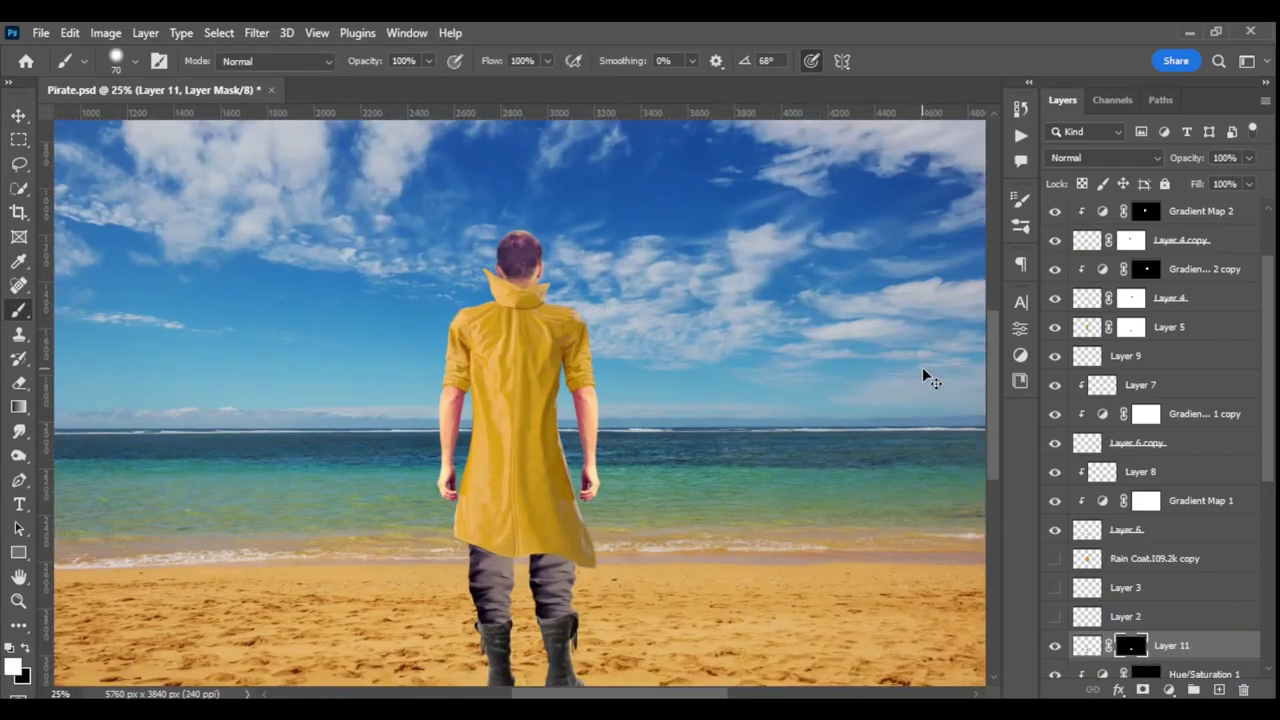
scroll(924, 372, up, 1)
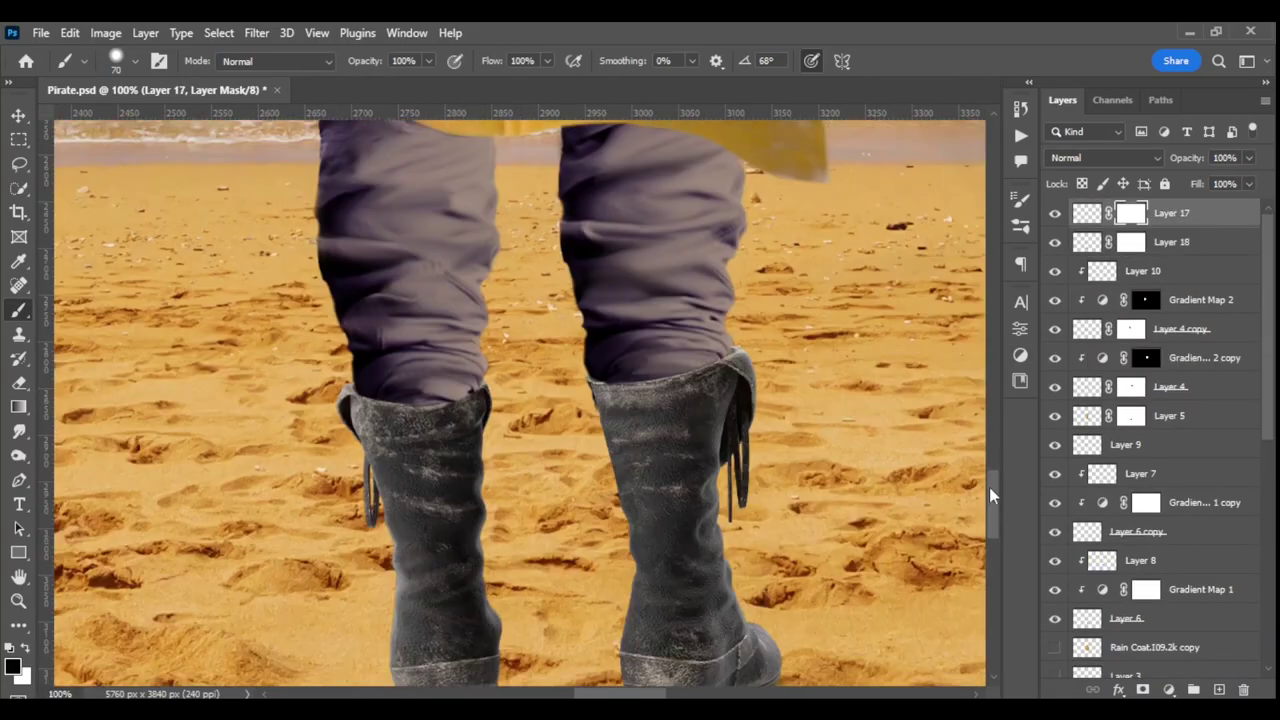
key(ctrl+plus)
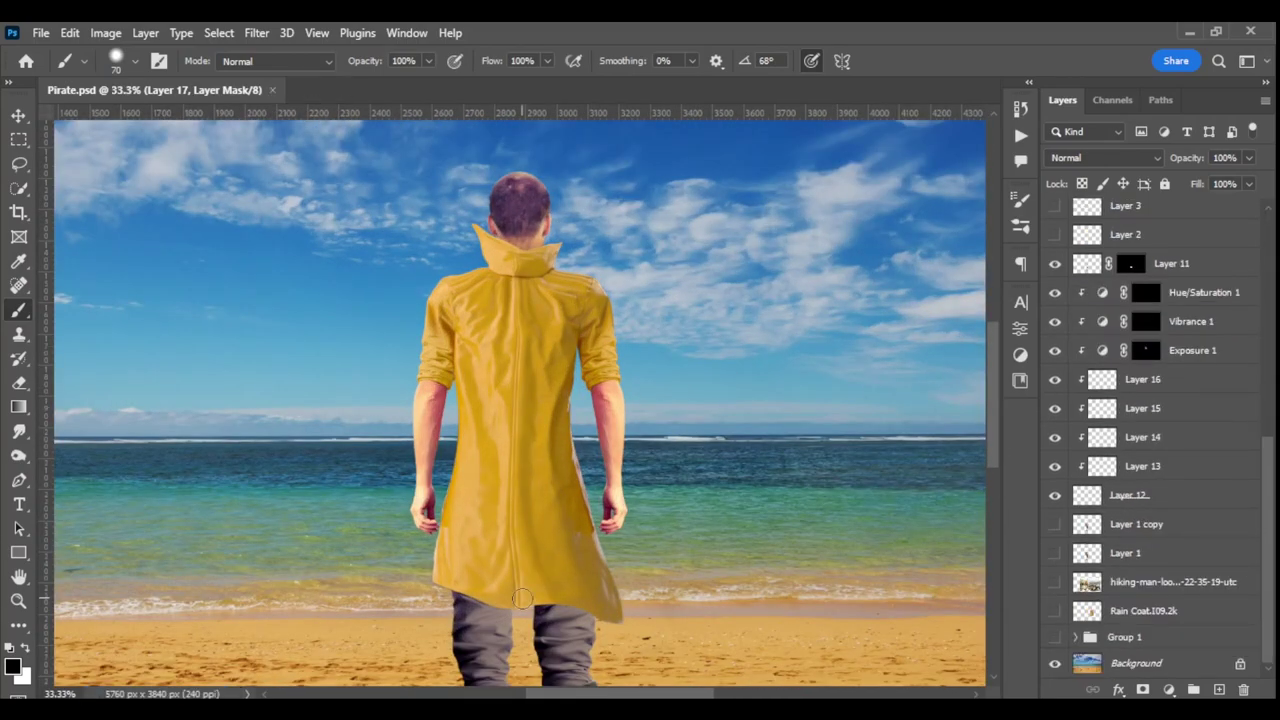
Step: Group the figure's layers into Group 2 and check the coat layer's visibility
scroll(522, 598, down, 3)
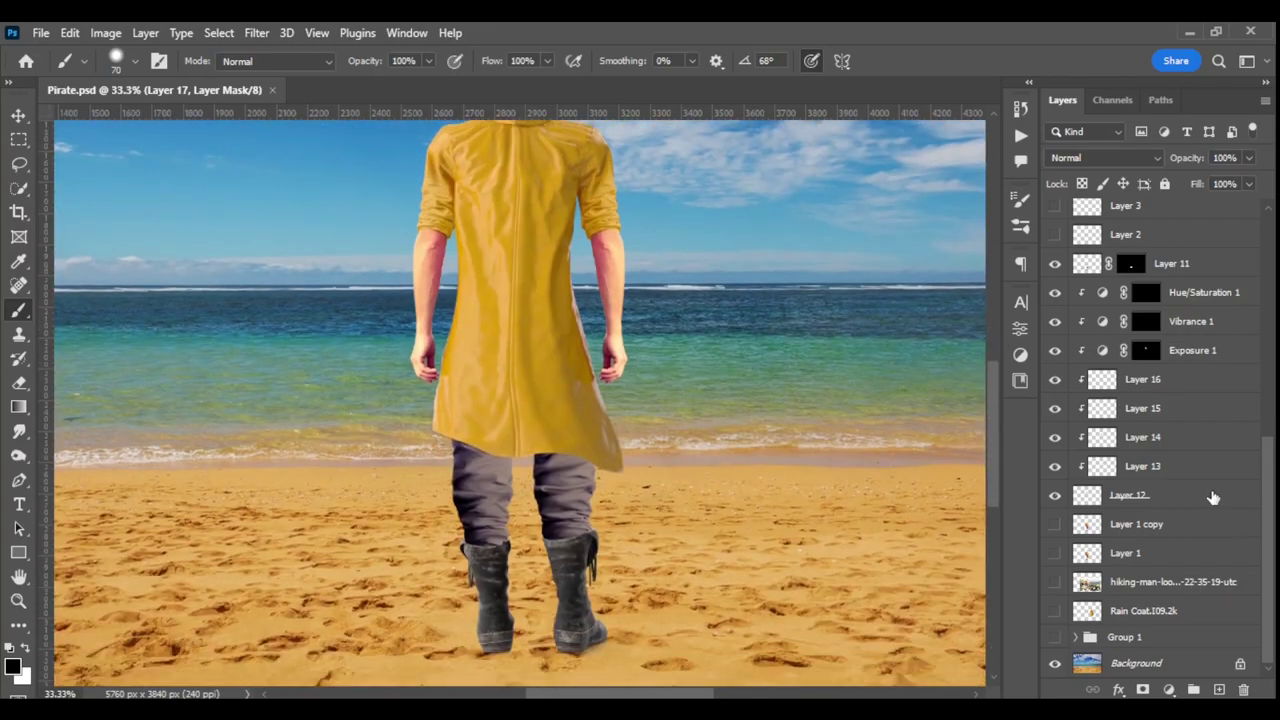
click(1055, 212)
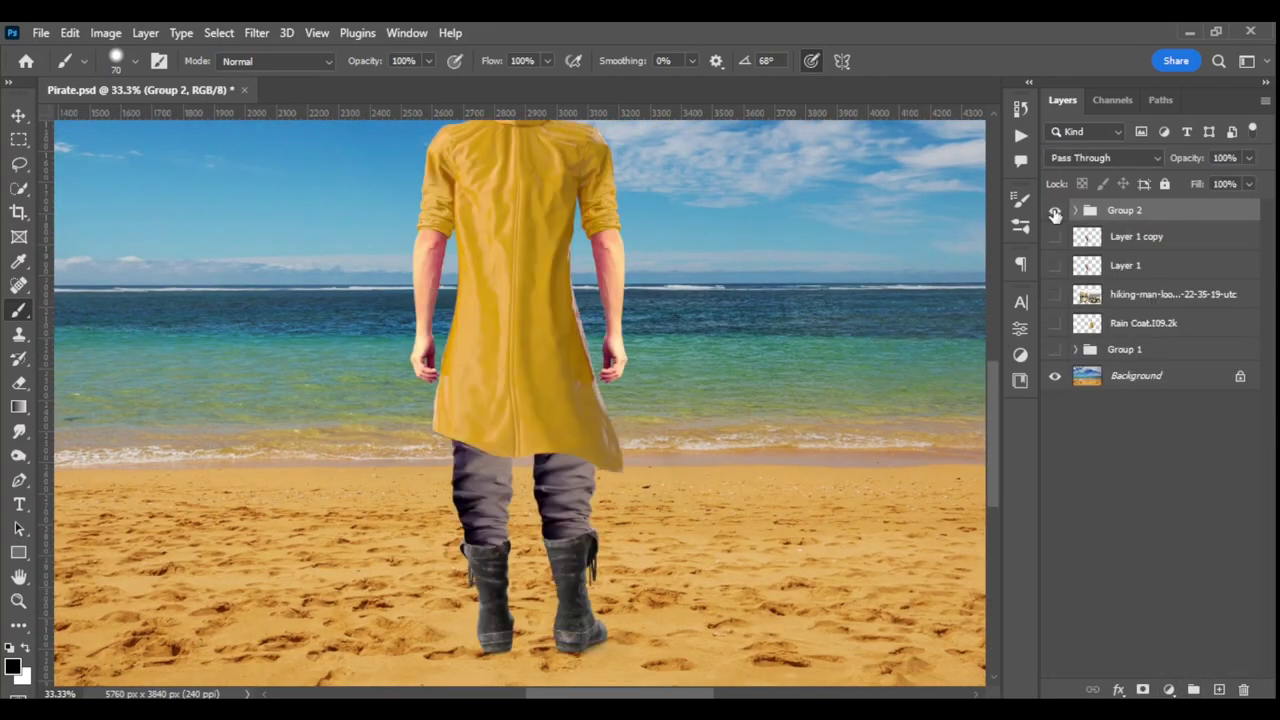
scroll(980, 383, up, 3)
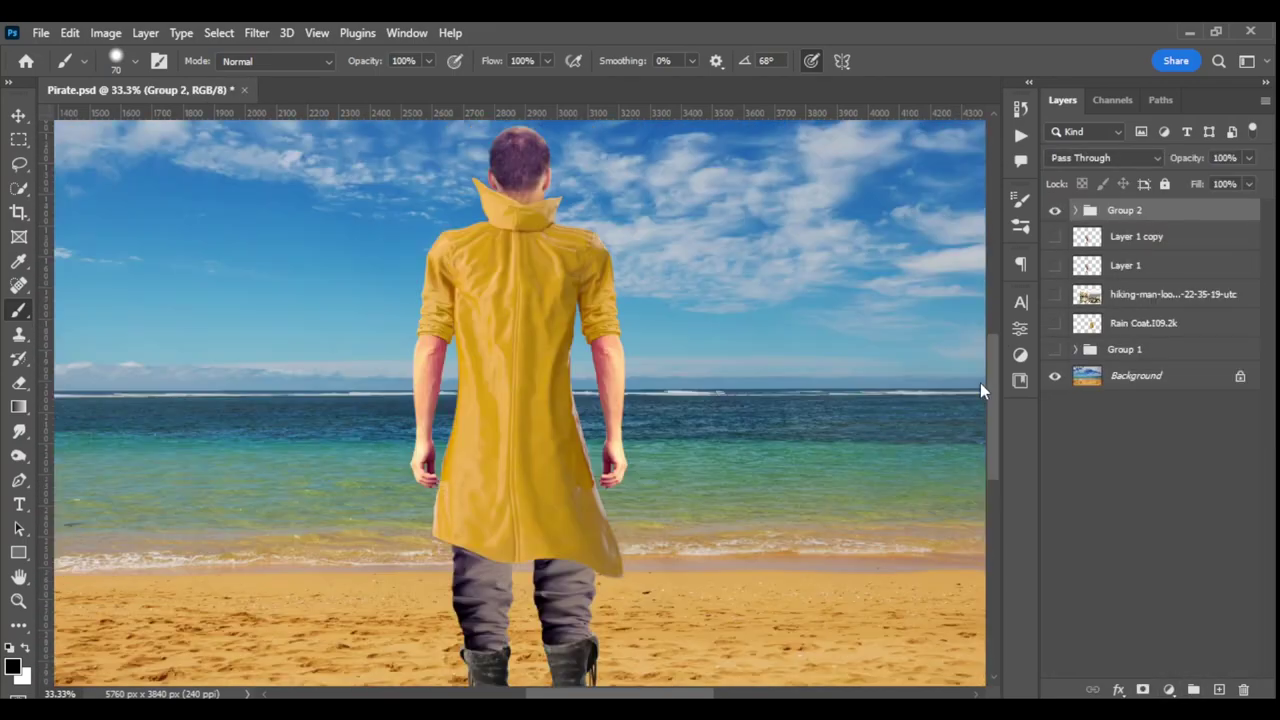
click(1075, 210)
click(1055, 440)
click(1212, 440)
Step: Shade the coat's back and shoulders on clipped Soft Light Layer 19 with a 700 px, 8% flow brush
key(ctrl+shift+alt+n)
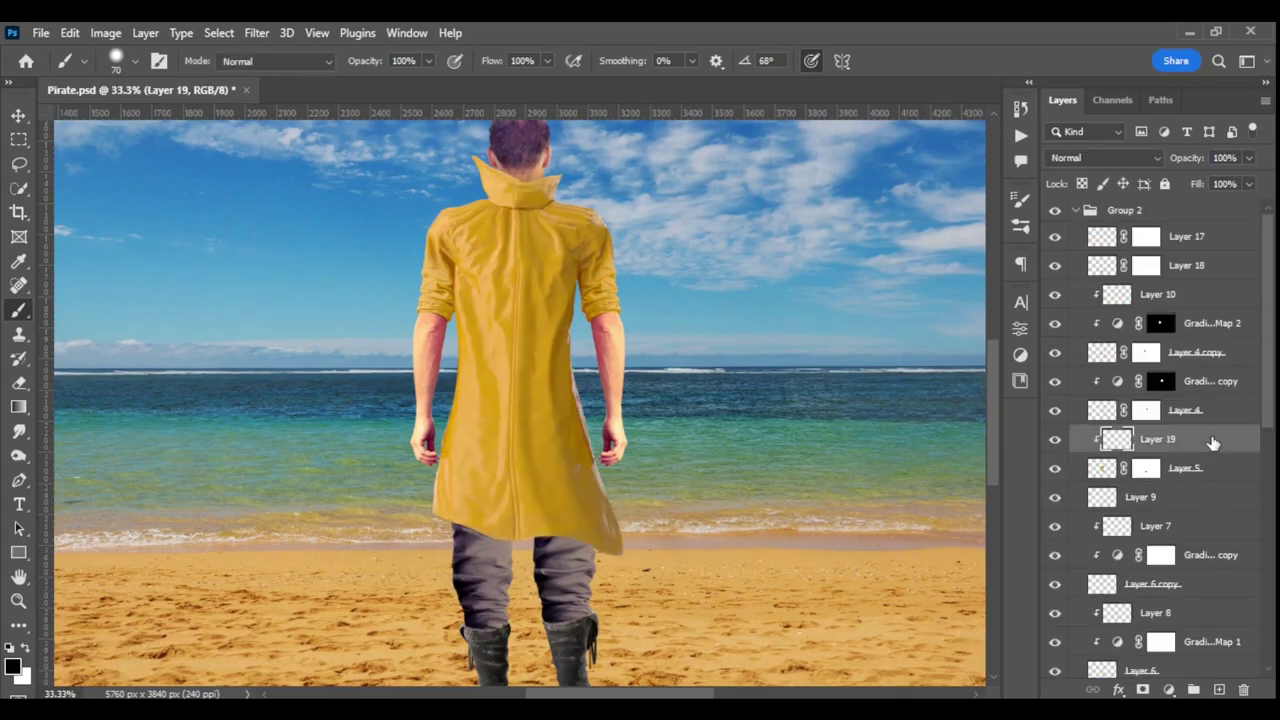
click(116, 61)
key(Return)
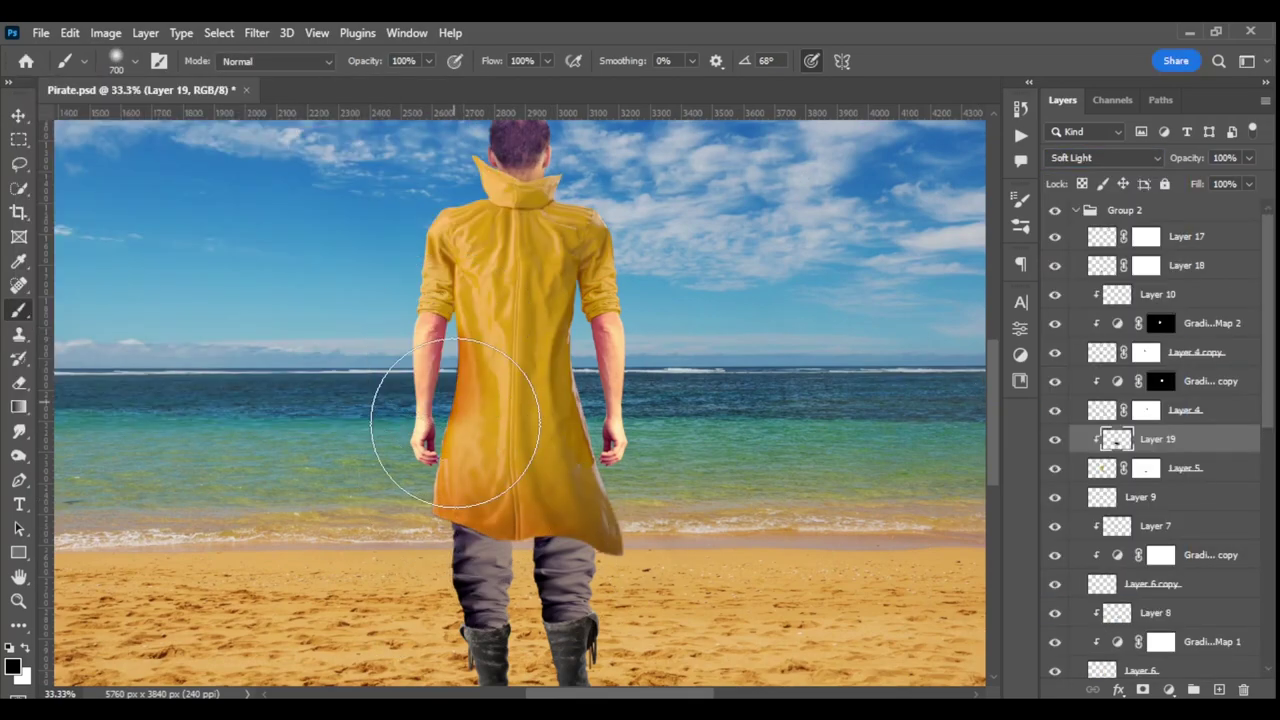
drag(452, 313, 626, 208)
scroll(672, 535, up, 2)
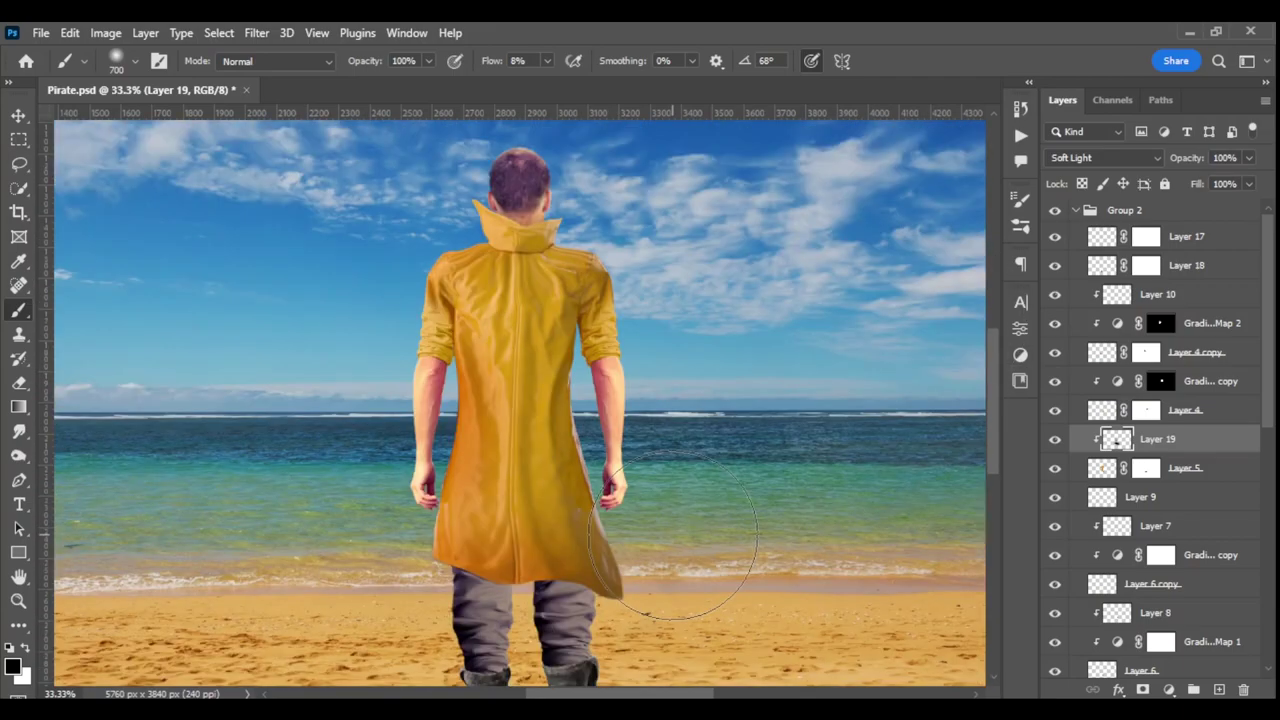
scroll(1080, 478, down, 3)
Step: Darken the trousers below the hem on clipped Layer 20 and merge a Group 2 copy
key(ctrl+e)
key(ctrl+shift+n)
key(ctrl+alt+g)
key(ctrl+plus)
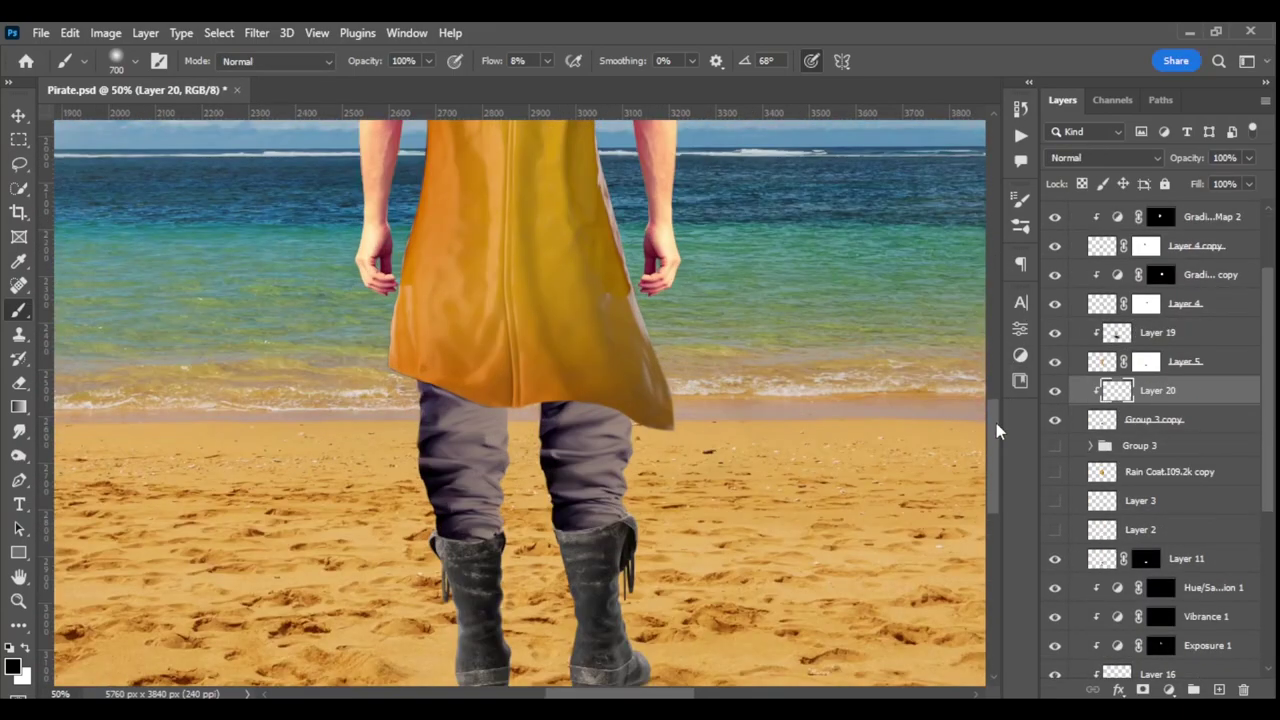
drag(449, 369, 442, 391)
key(ctrl+e)
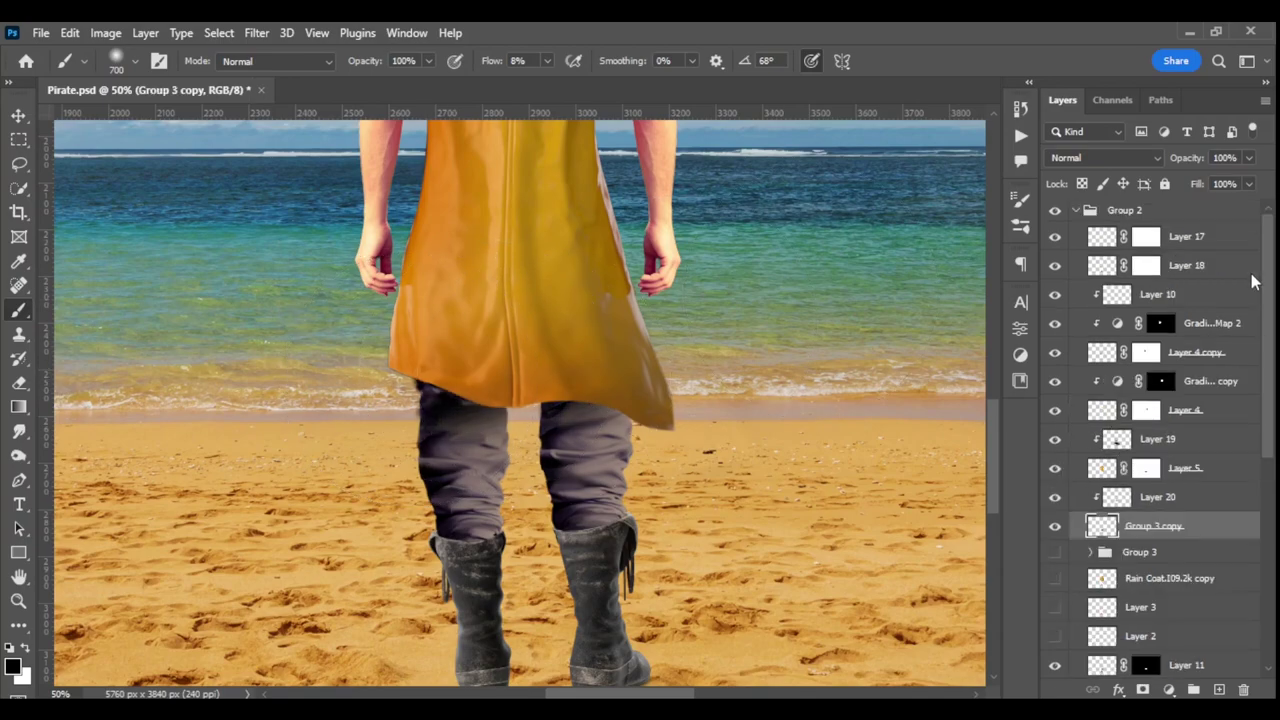
scroll(1249, 277, up, 5)
Step: Stamp the whole figure into one layer and smooth it with the Mixer Brush
key(ctrl+plus)
key(shift+b)
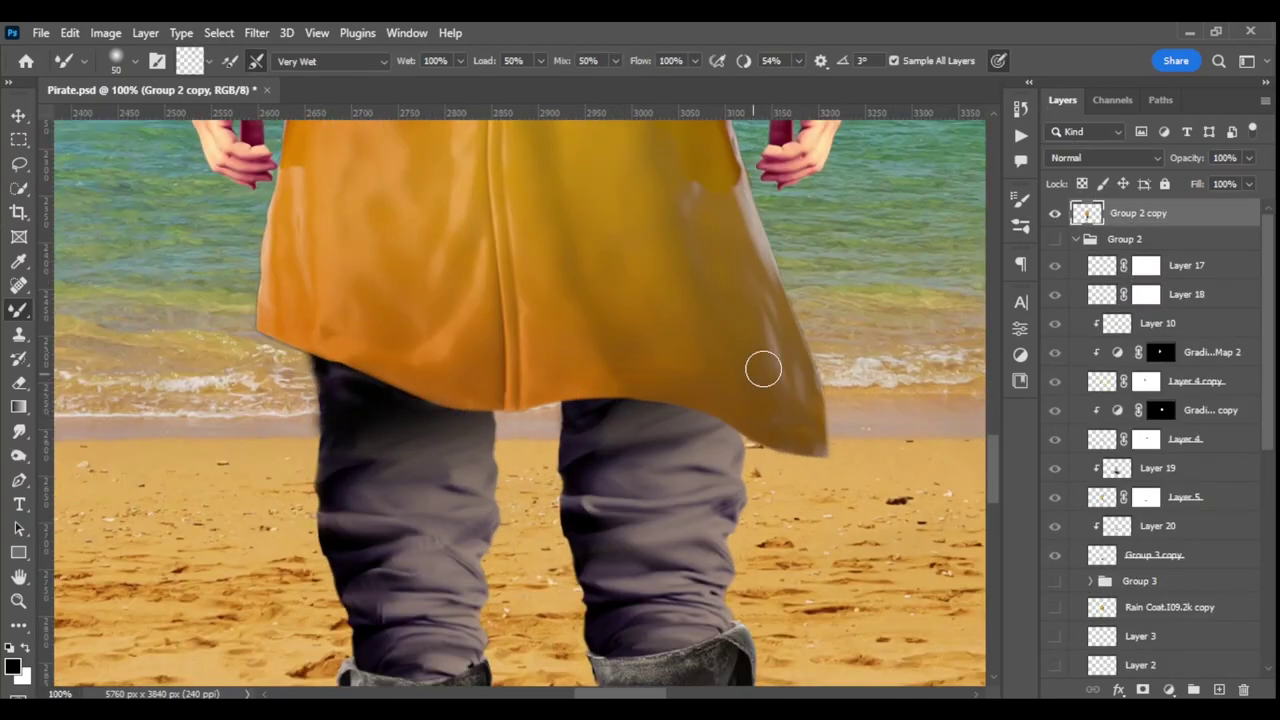
drag(992, 455, 985, 344)
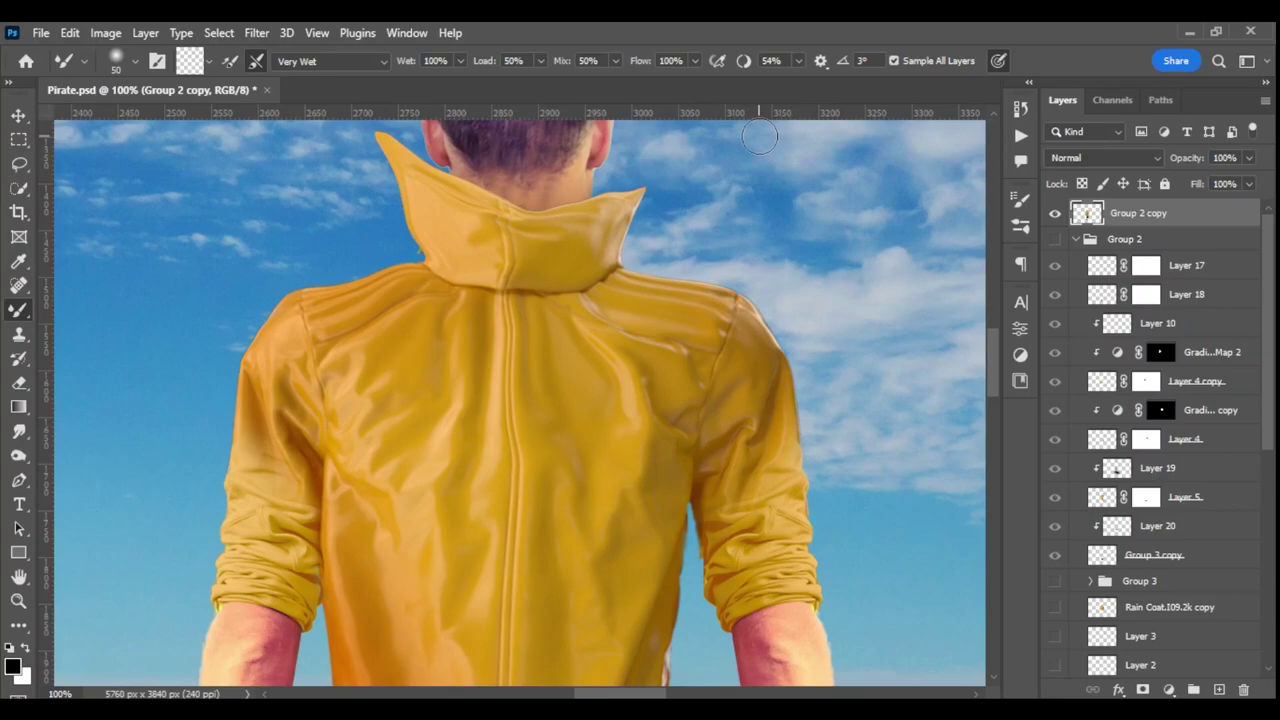
key(ctrl+minus)
key(ctrl+minus)
key(ctrl+minus)
Step: Add a colorized Hue/Saturation: Hue 229, Saturation 66, Lightness -10
click(1168, 689)
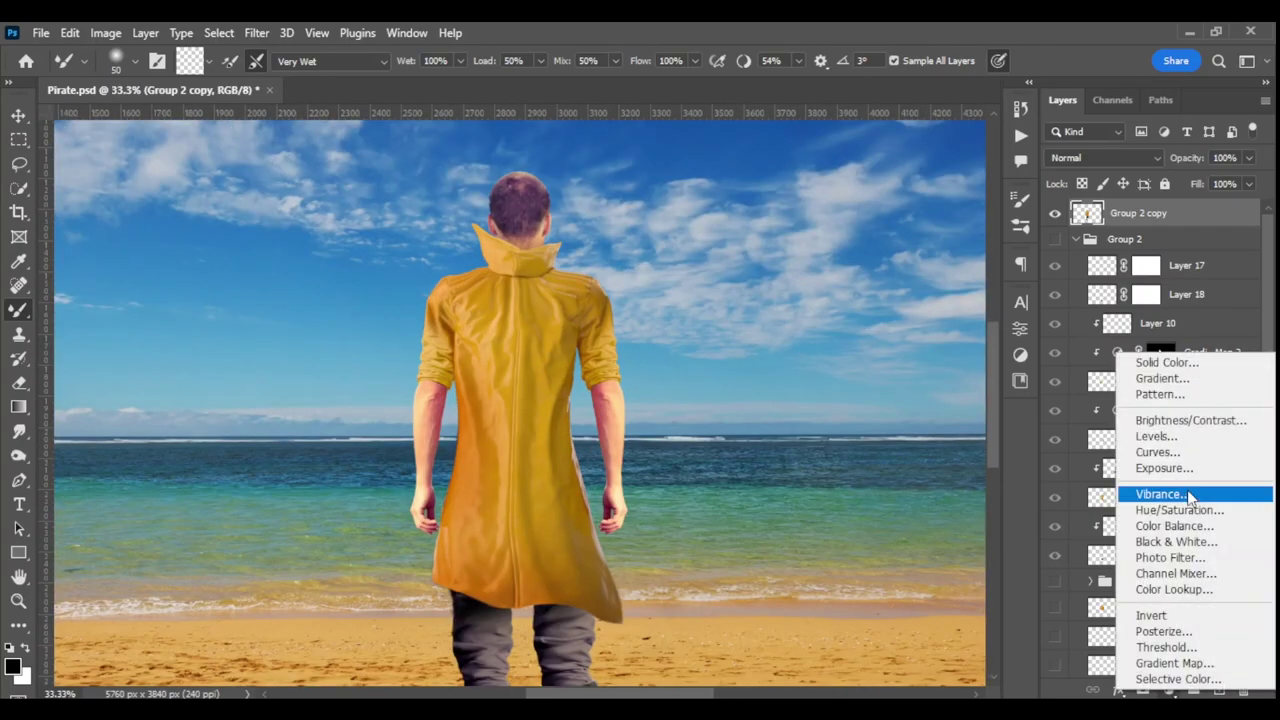
click(1230, 514)
click(905, 381)
click(870, 420)
mouse_move(886, 428)
mouse_down()
mouse_move(940, 428)
mouse_move(983, 449)
mouse_up()
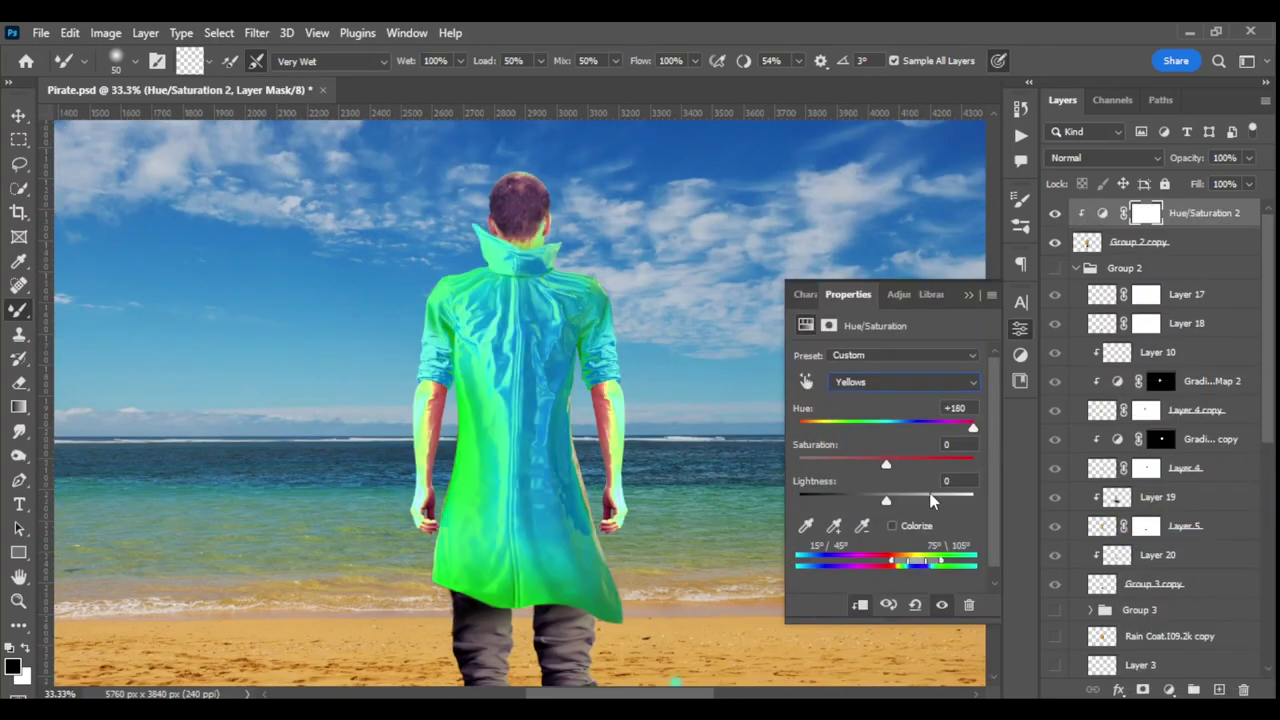
mouse_move(894, 562)
mouse_down()
mouse_move(905, 567)
mouse_move(883, 565)
mouse_up()
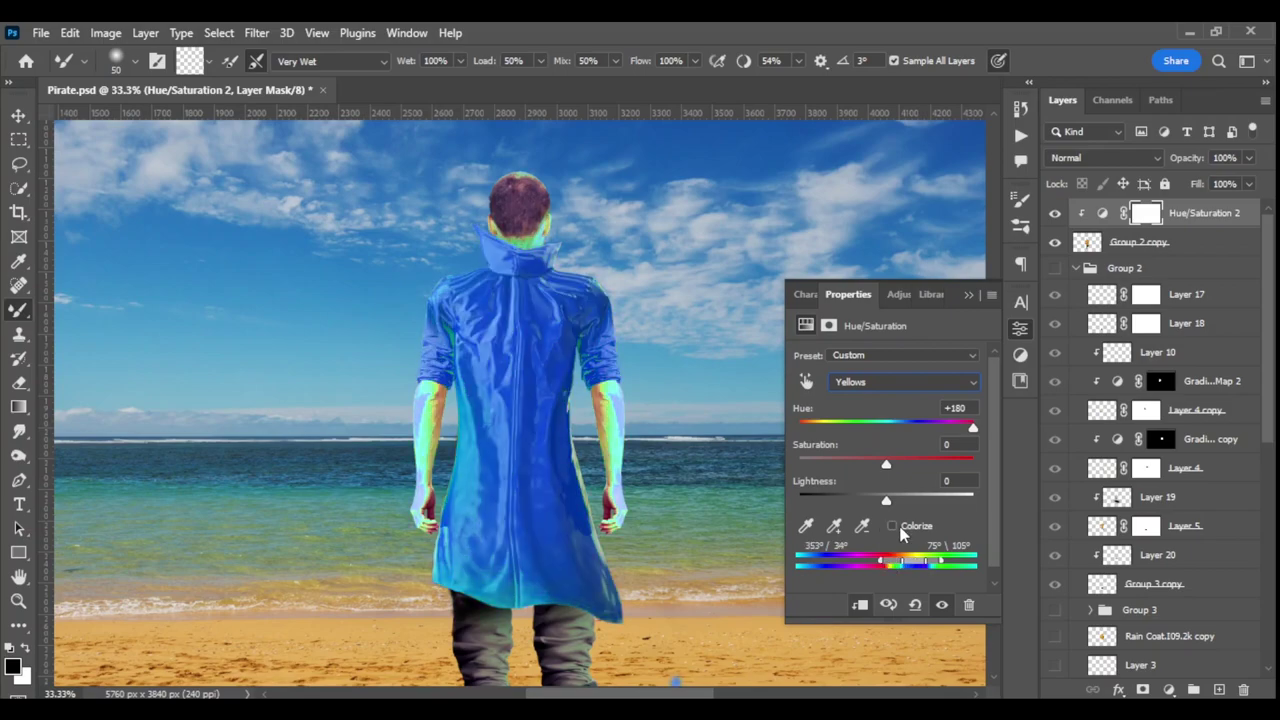
click(892, 525)
mouse_move(843, 464)
mouse_down()
mouse_move(913, 464)
mouse_move(877, 502)
mouse_up()
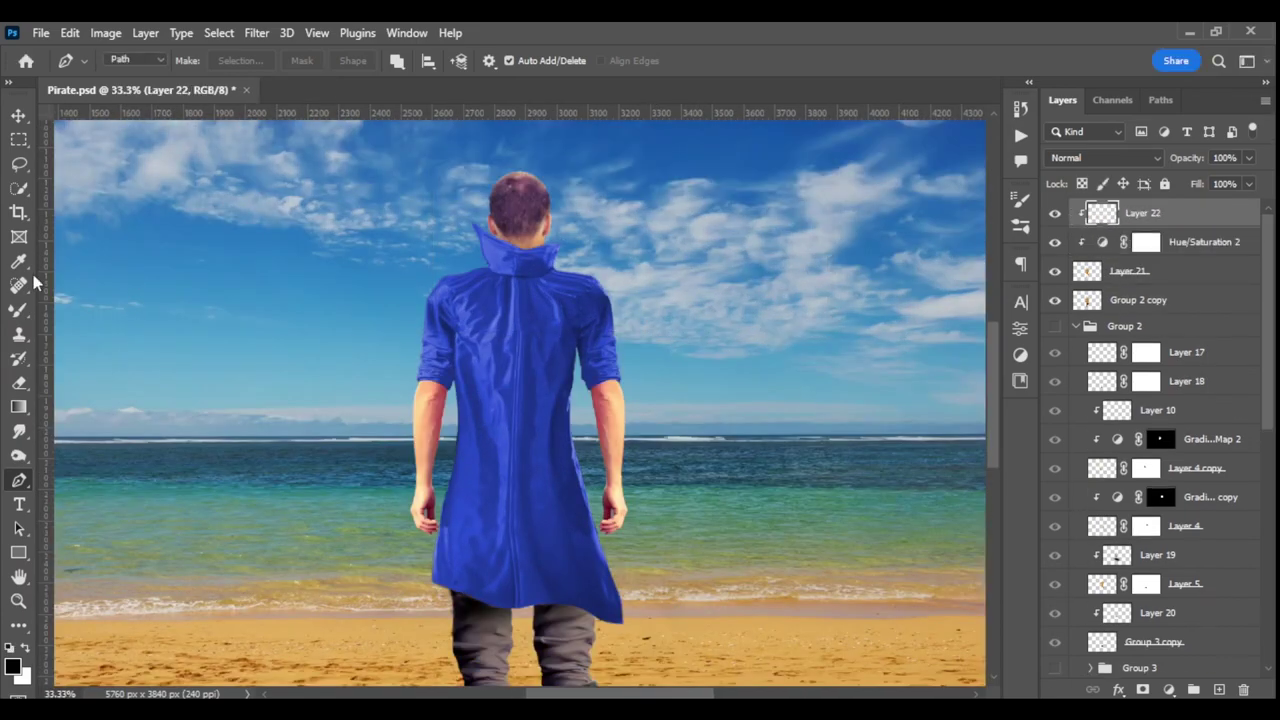
Step: Confine the blue tint to the coat and darken the coat with soft black shading
key(b)
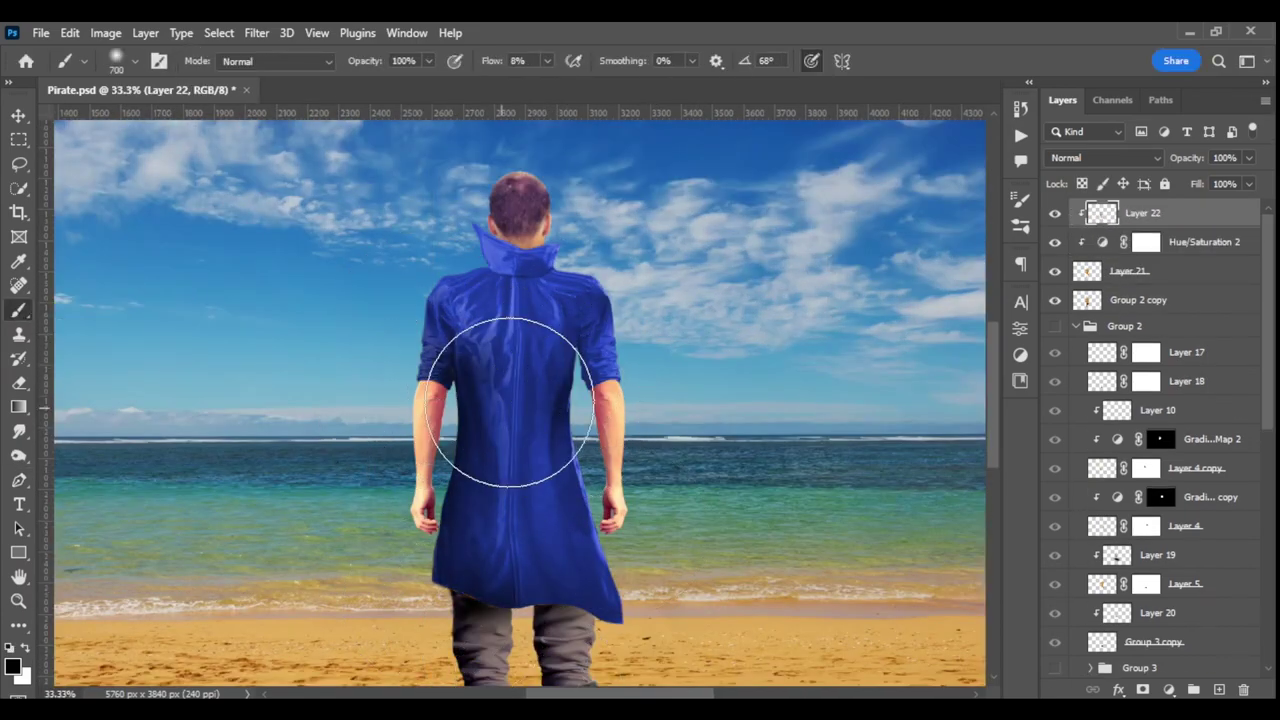
key(ctrl+shift+alt+n)
key(x)
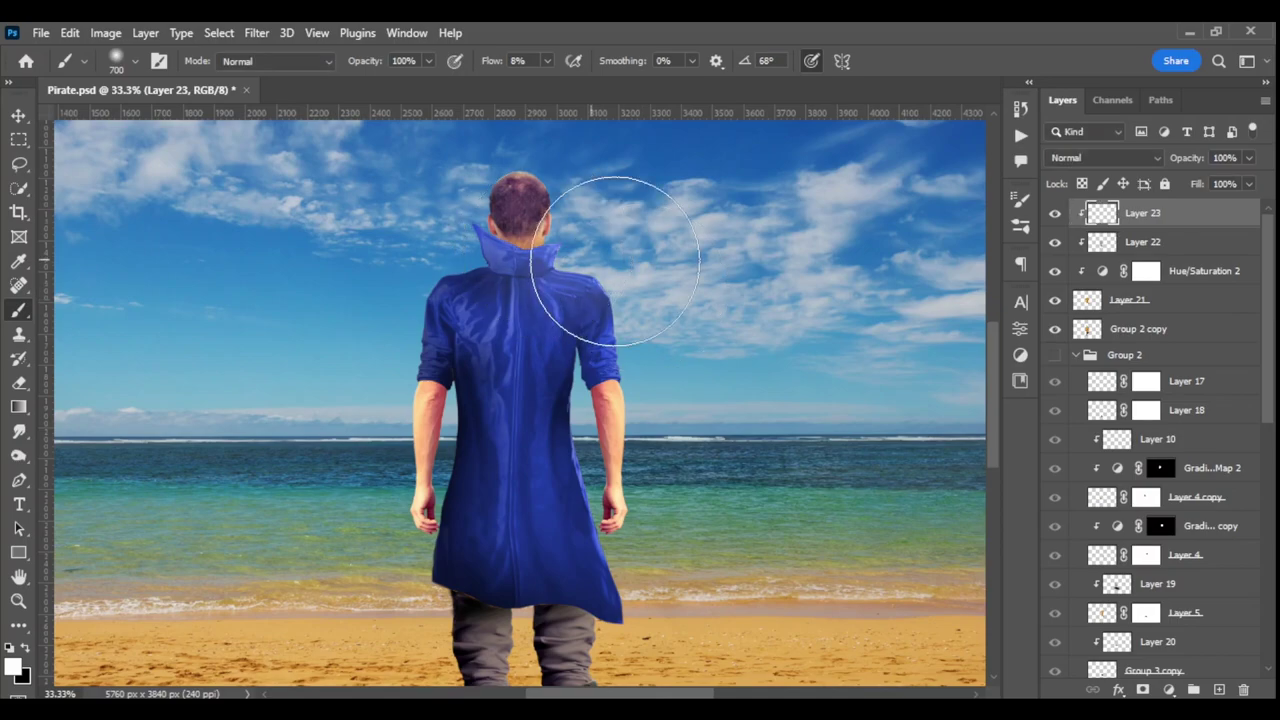
key(shift+alt+o)
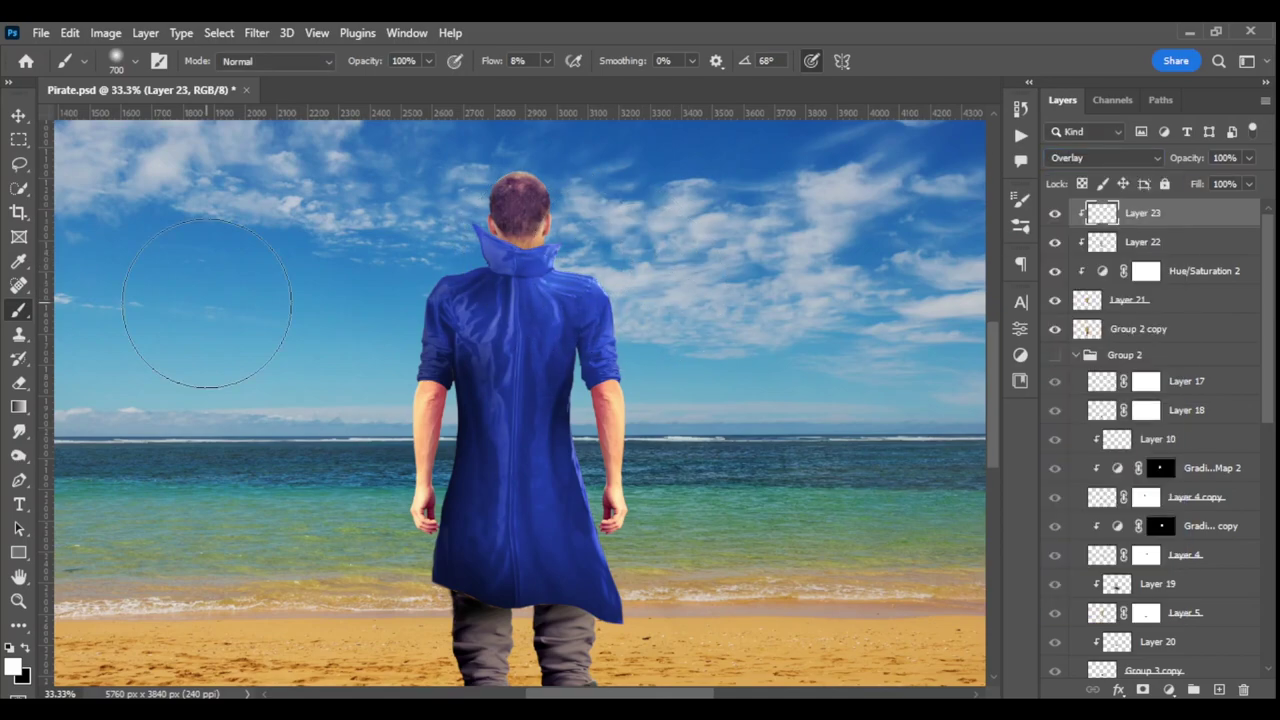
key(Delete)
key(x)
mouse_move(557, 243)
mouse_down()
mouse_move(528, 586)
mouse_move(580, 320)
mouse_up()
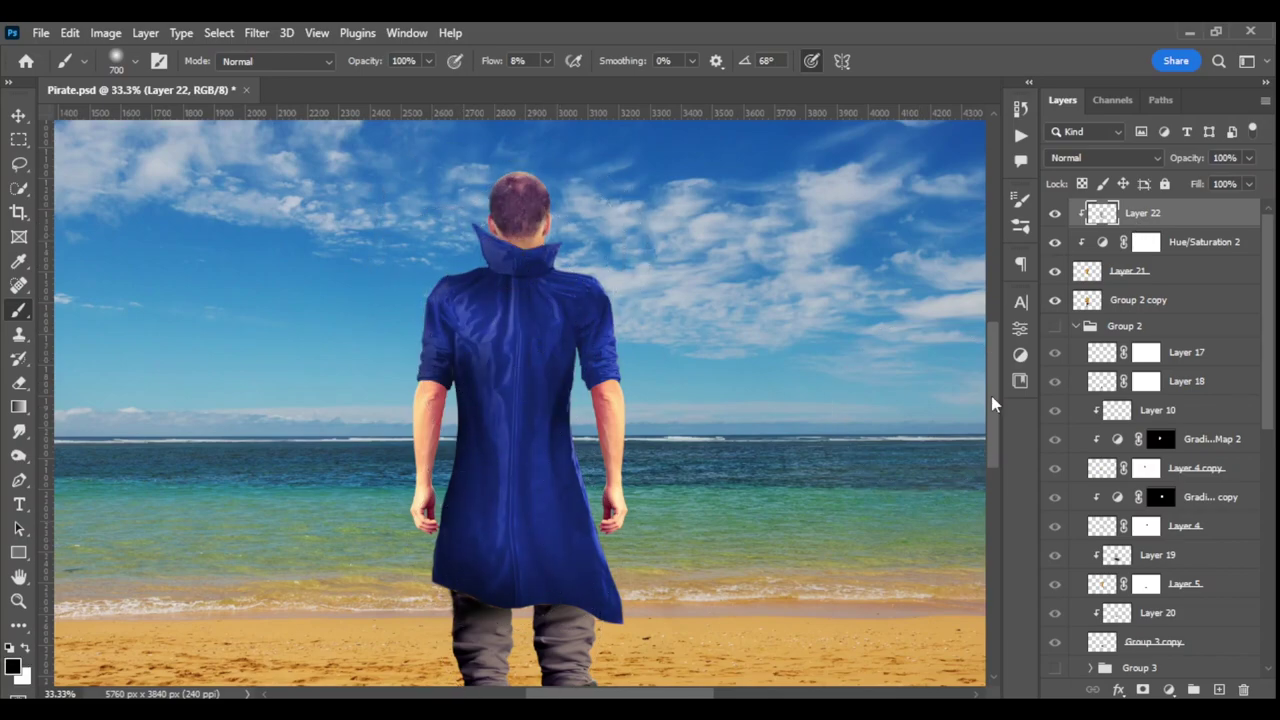
Step: Add a new layer above the merged figure and shade the legs darker
scroll(993, 404, down, 1)
click(1138, 299)
key(ctrl+shift+alt+n)
scroll(700, 400, down, 2)
mouse_move(471, 428)
mouse_down()
mouse_move(423, 391)
mouse_move(545, 540)
mouse_up()
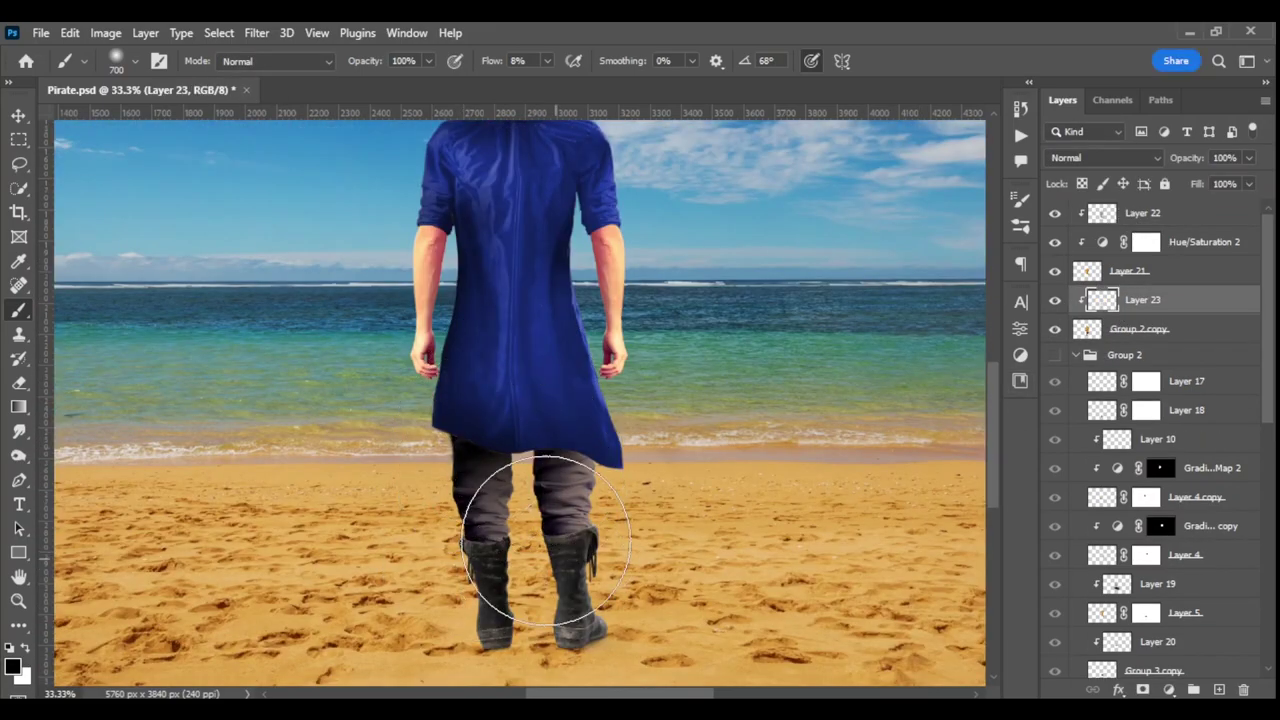
scroll(545, 540, down, 1)
Step: Tint the trousers and boots brown with a colorized Hue/Saturation 3 (Hue 31, Saturation 59)
click(1169, 690)
click(892, 525)
drag(886, 427, 813, 427)
Step: Invert Hue/Saturation 3's mask to hide the brown tint from the legs
drag(878, 464, 901, 464)
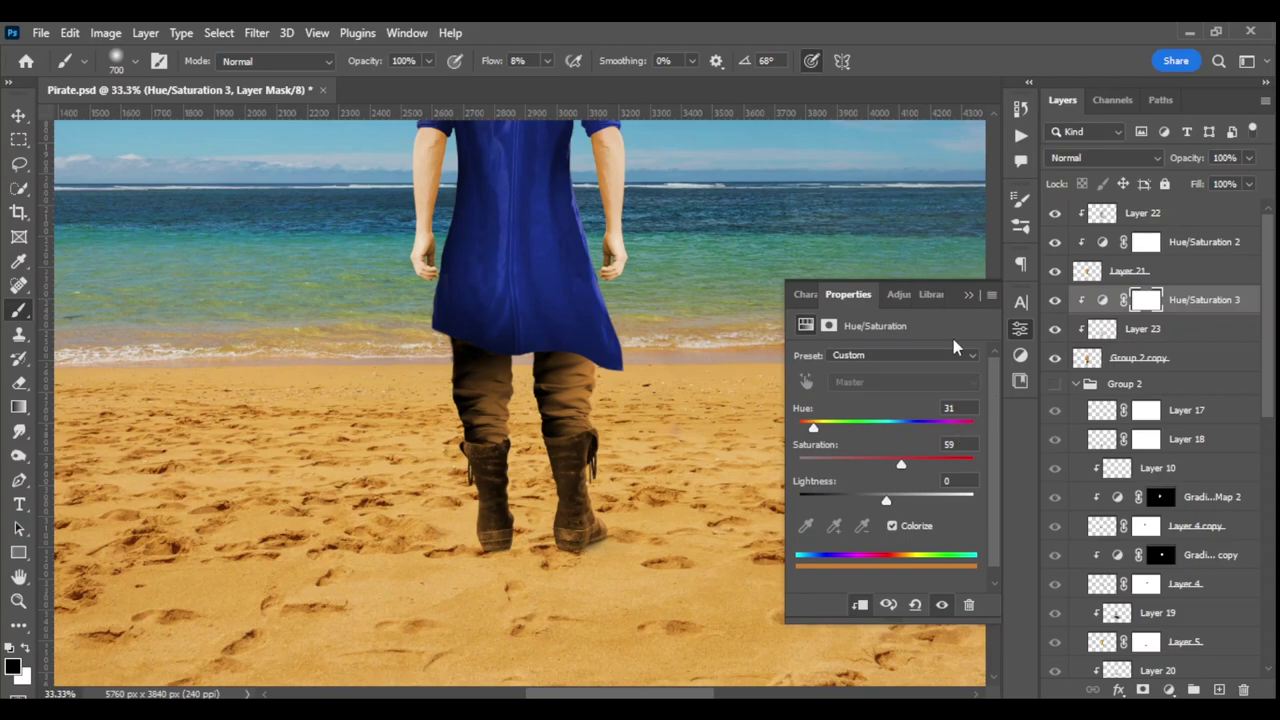
key(ctrl+i)
key(x)
key(ctrl+plus)
Step: Brighten the boots with white strokes on clipped Overlay Layer 24, then add Layer 25 above
key(ctrl+shift+alt+n)
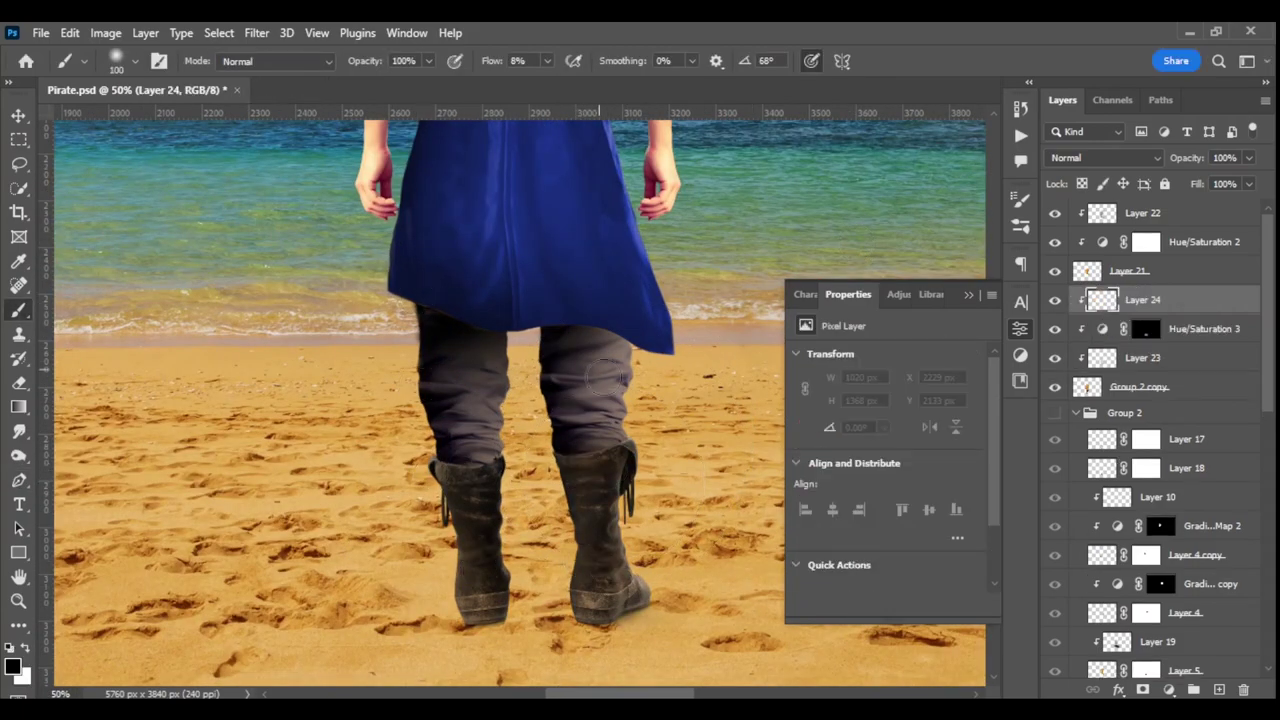
key(shift+alt+o)
drag(615, 465, 630, 595)
drag(500, 495, 480, 610)
drag(595, 610, 591, 510)
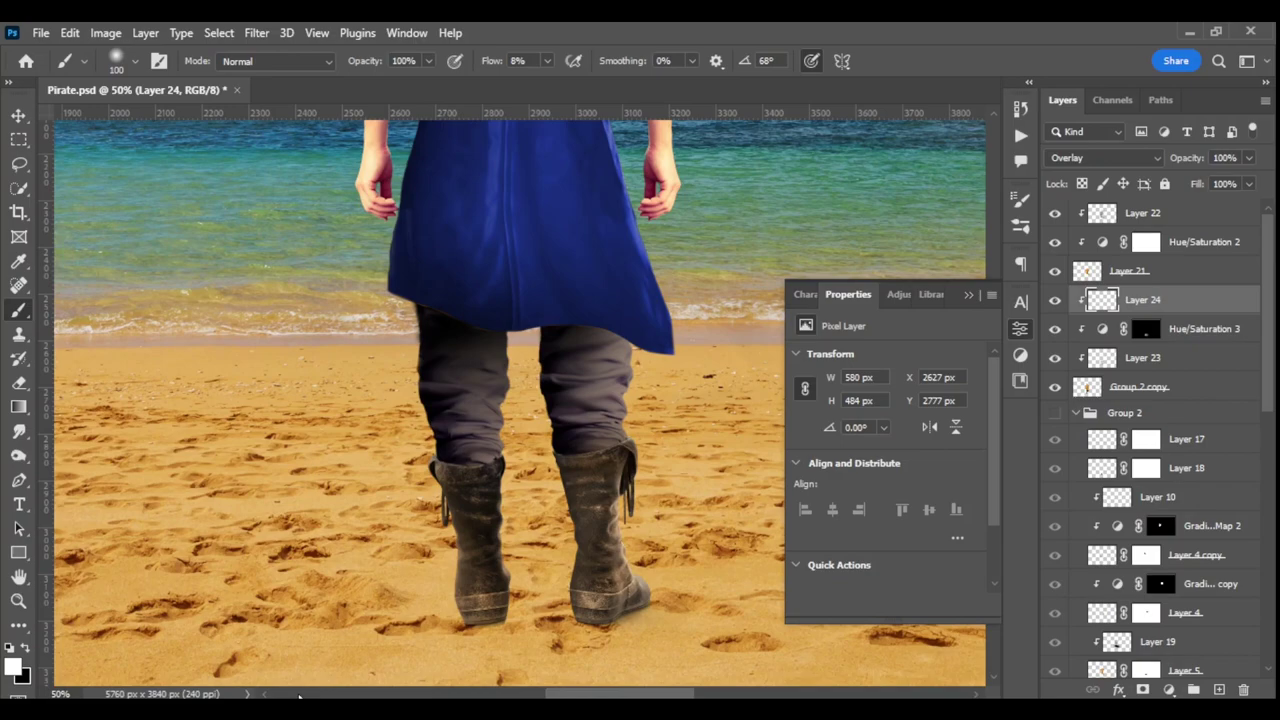
key(ctrl+minus)
key(ctrl+shift+alt+n)
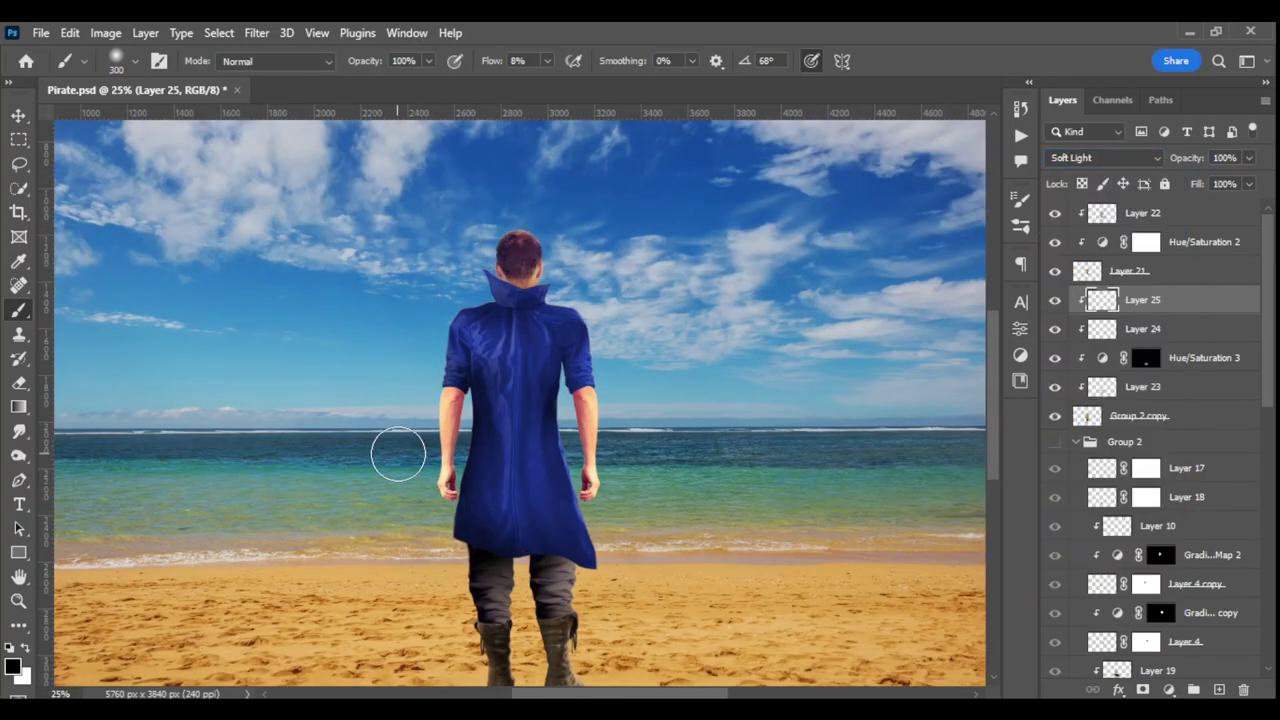
Step: Darken the figure with a Brightness/Contrast layer at -62 and add a Vibrance layer
key(ctrl+plus)
click(1020, 328)
drag(886, 408, 845, 410)
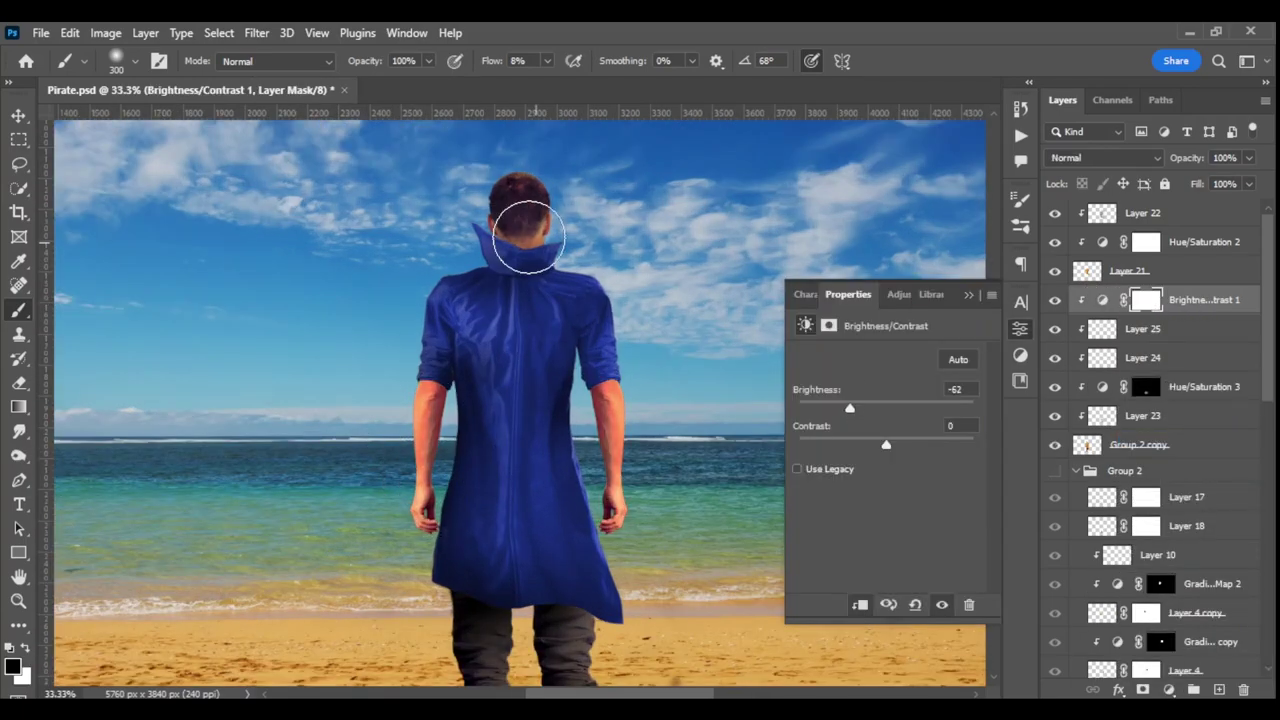
click(1169, 690)
click(1150, 489)
scroll(590, 450, down, 3)
click(1200, 328)
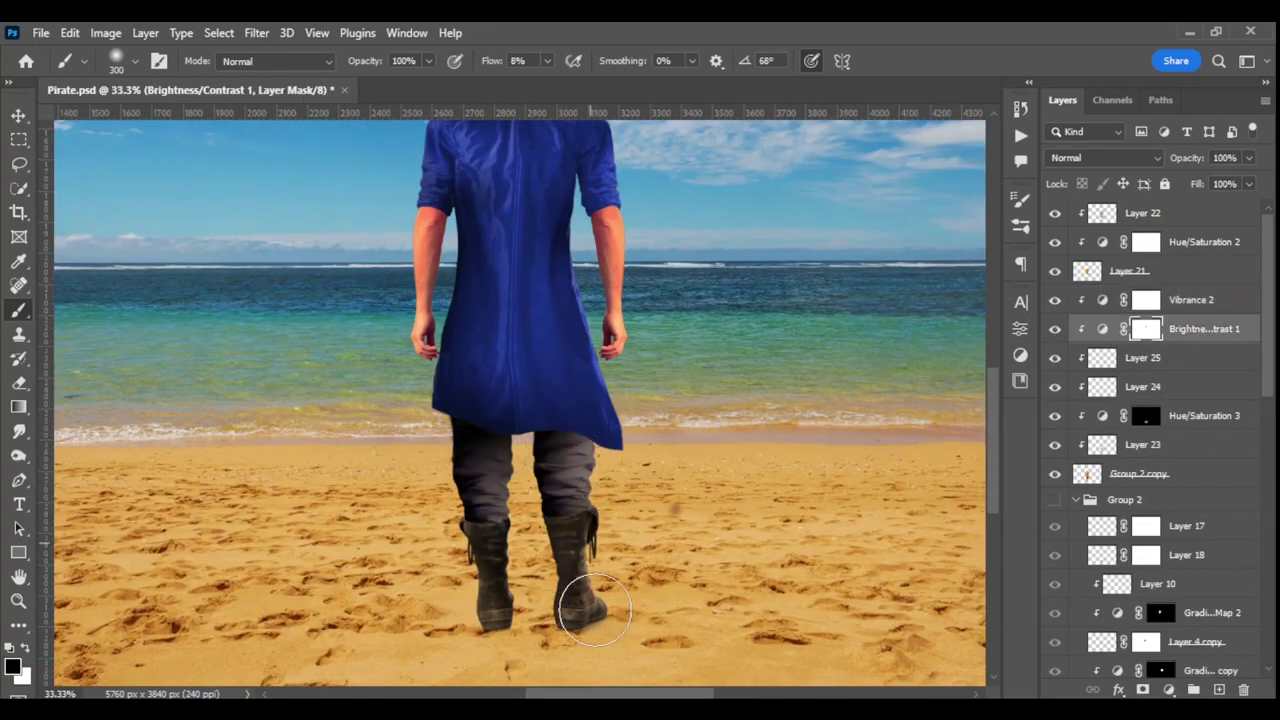
click(1103, 300)
scroll(600, 400, up, 3)
drag(952, 352, 874, 371)
click(1020, 328)
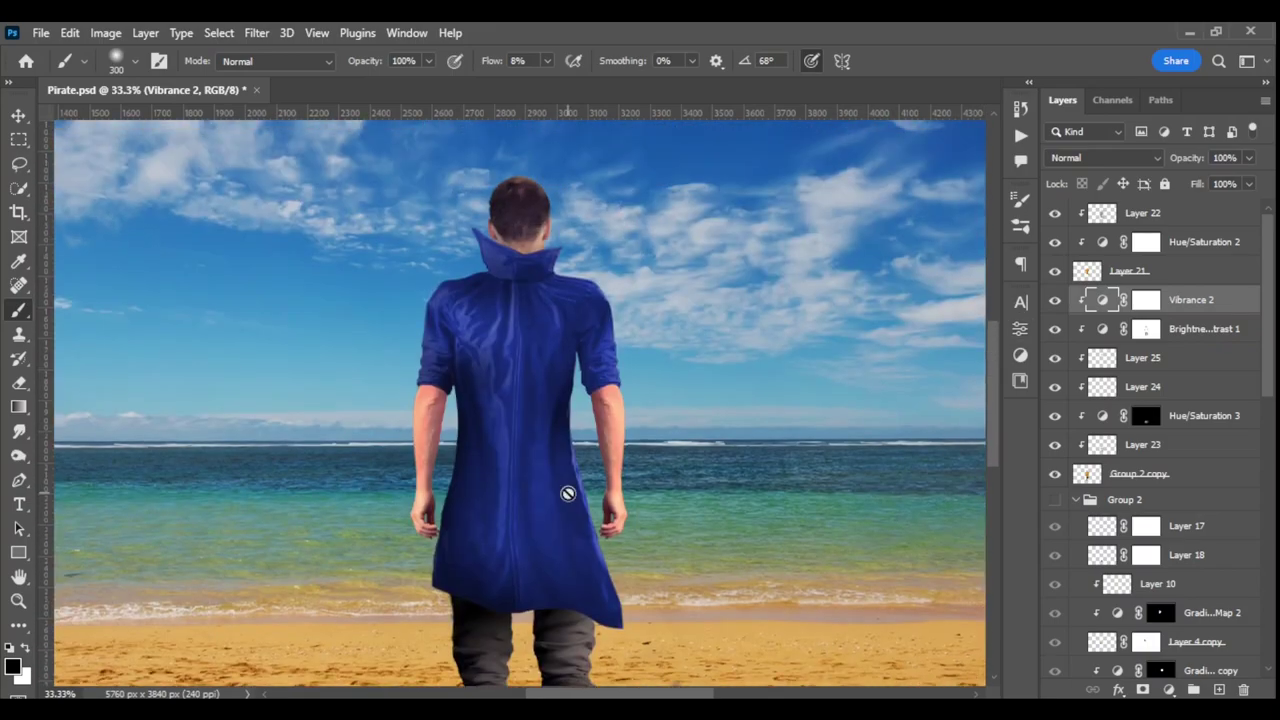
Step: Add a Curves adjustment with an S-shaped curve for more contrast on the figure
click(1169, 690)
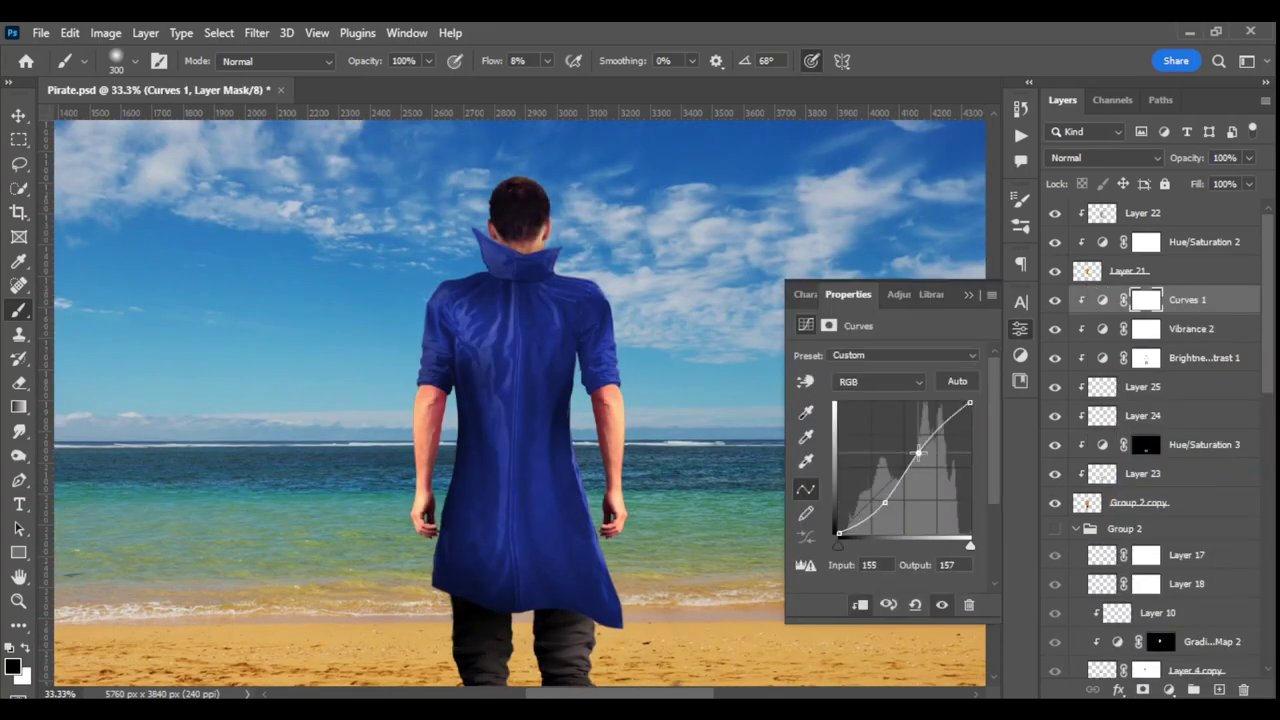
drag(905, 450, 880, 430)
click(1020, 328)
scroll(993, 366, down, 3)
drag(1190, 328, 1190, 292)
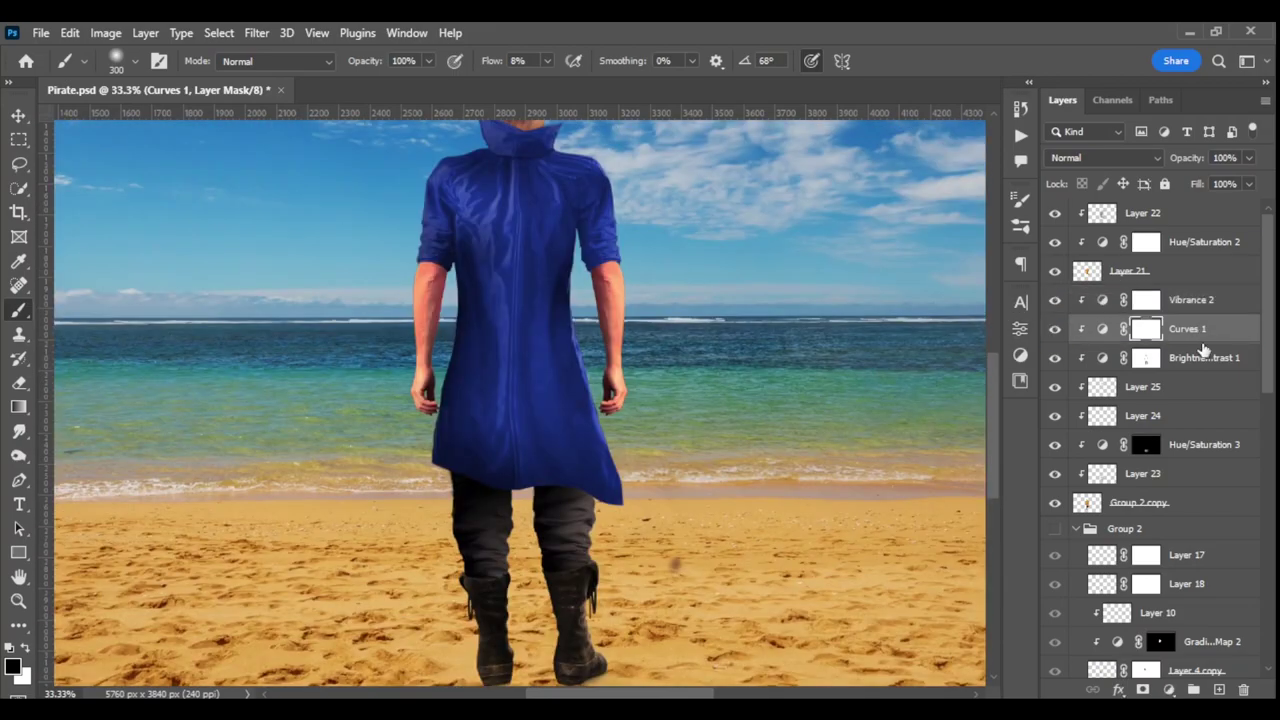
double_click(1103, 300)
Step: Add a Hue/Saturation layer colorized to Hue 23, Saturation 25
click(1169, 690)
click(1180, 507)
drag(872, 430, 814, 436)
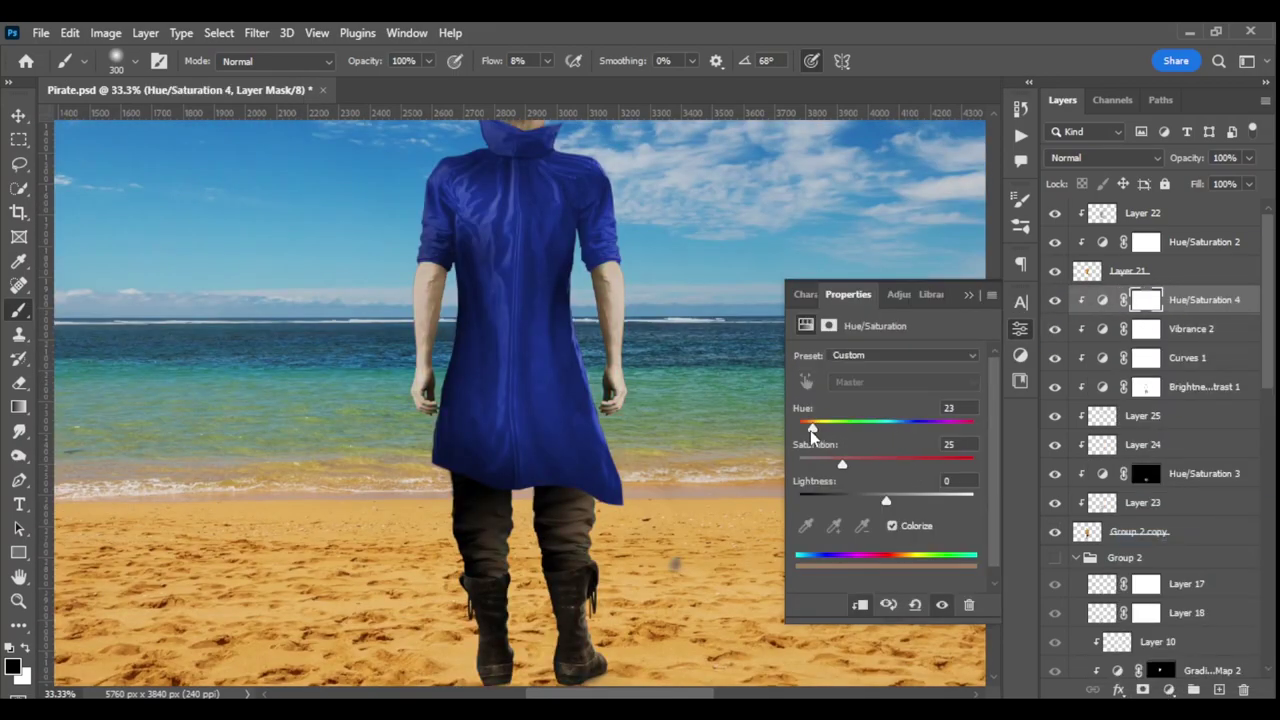
click(1020, 328)
scroll(990, 438, up, 3)
click(1249, 157)
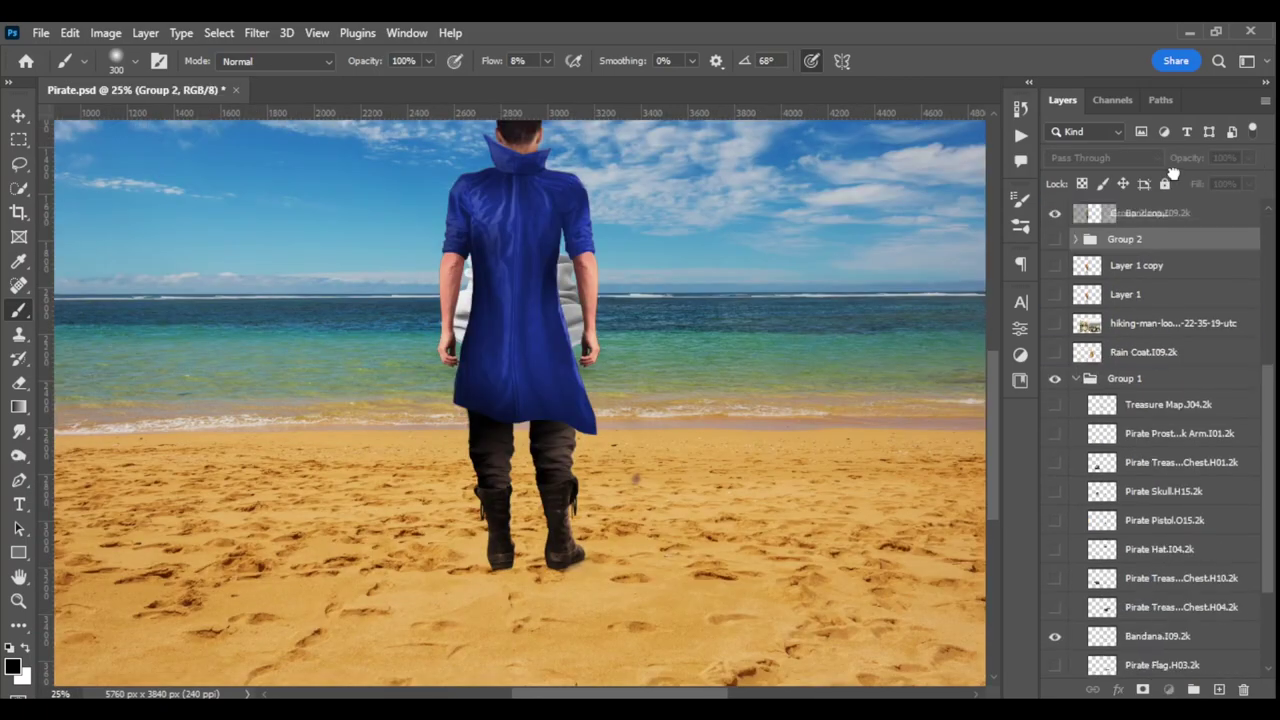
Step: Warp the bandana so it bends around the pirate's waist
key(ctrl+plus)
click(69, 32)
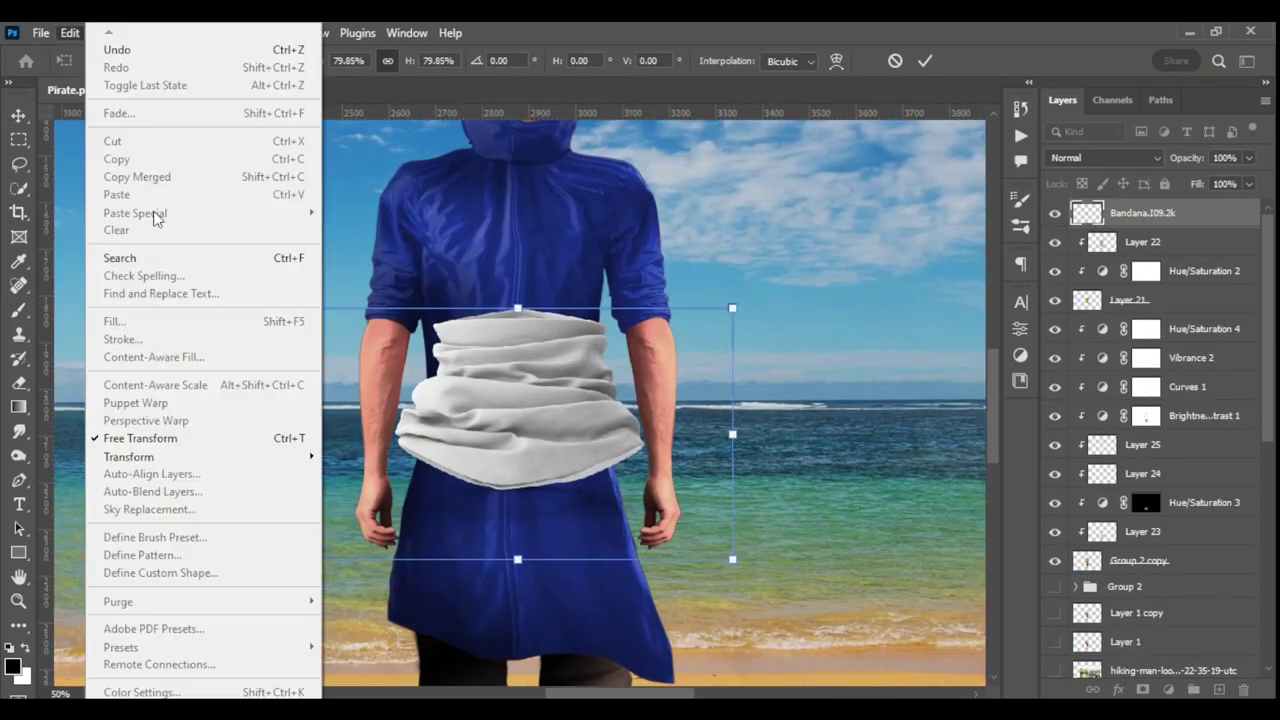
click(370, 580)
mouse_move(445, 430)
mouse_down()
mouse_move(420, 328)
mouse_move(594, 363)
mouse_up()
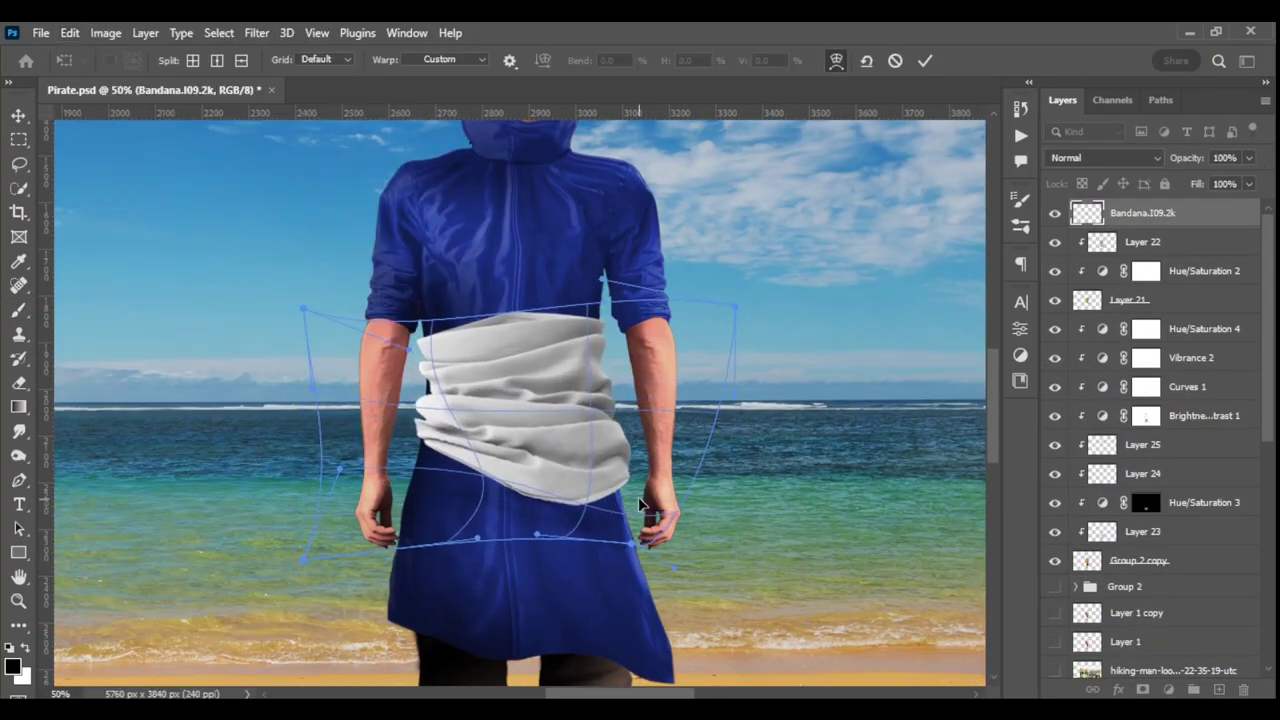
key(Return)
Step: Mask out the bandana's top edge, apply the mask, and re-warp it
key(b)
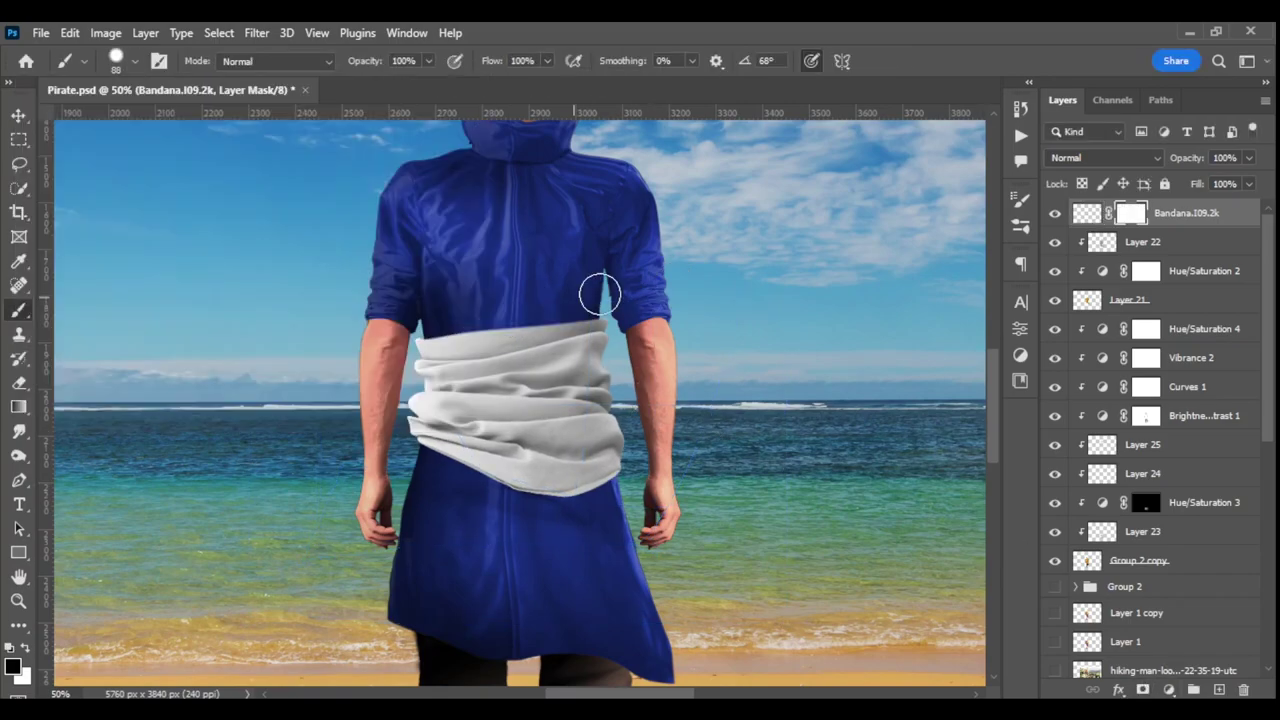
drag(596, 295, 458, 346)
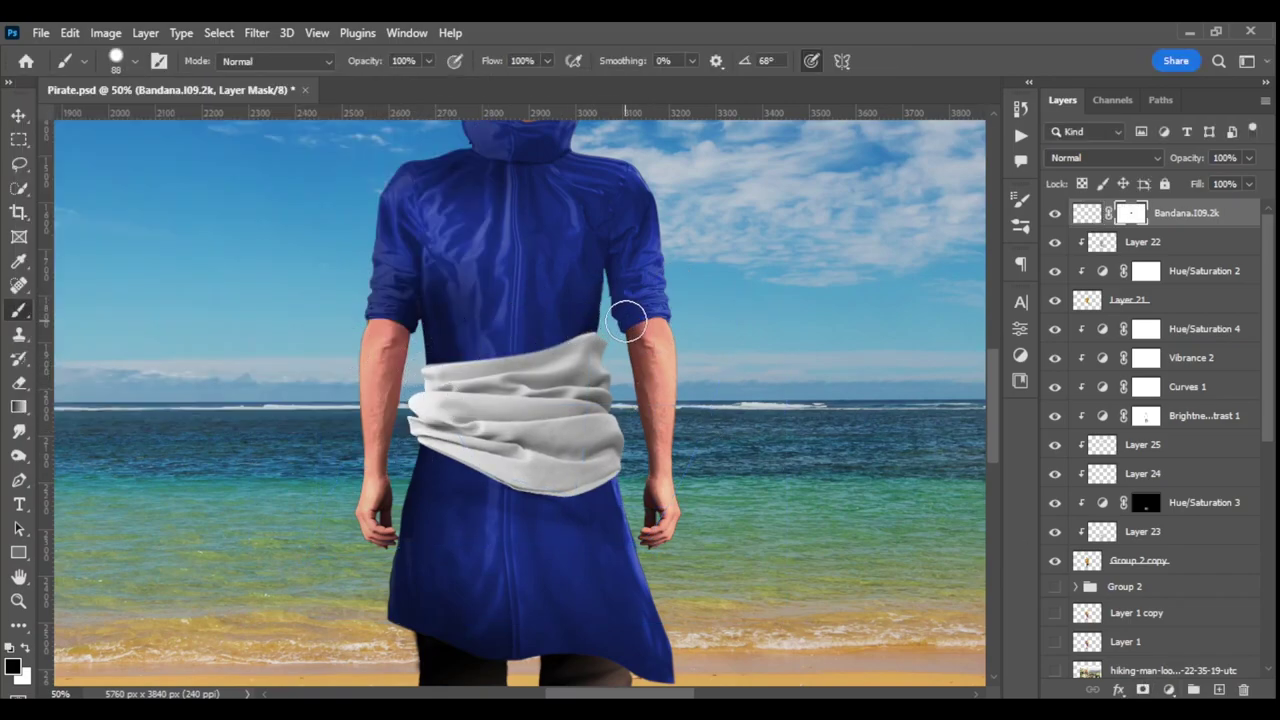
right_click(1131, 212)
click(1170, 255)
click(69, 32)
click(357, 220)
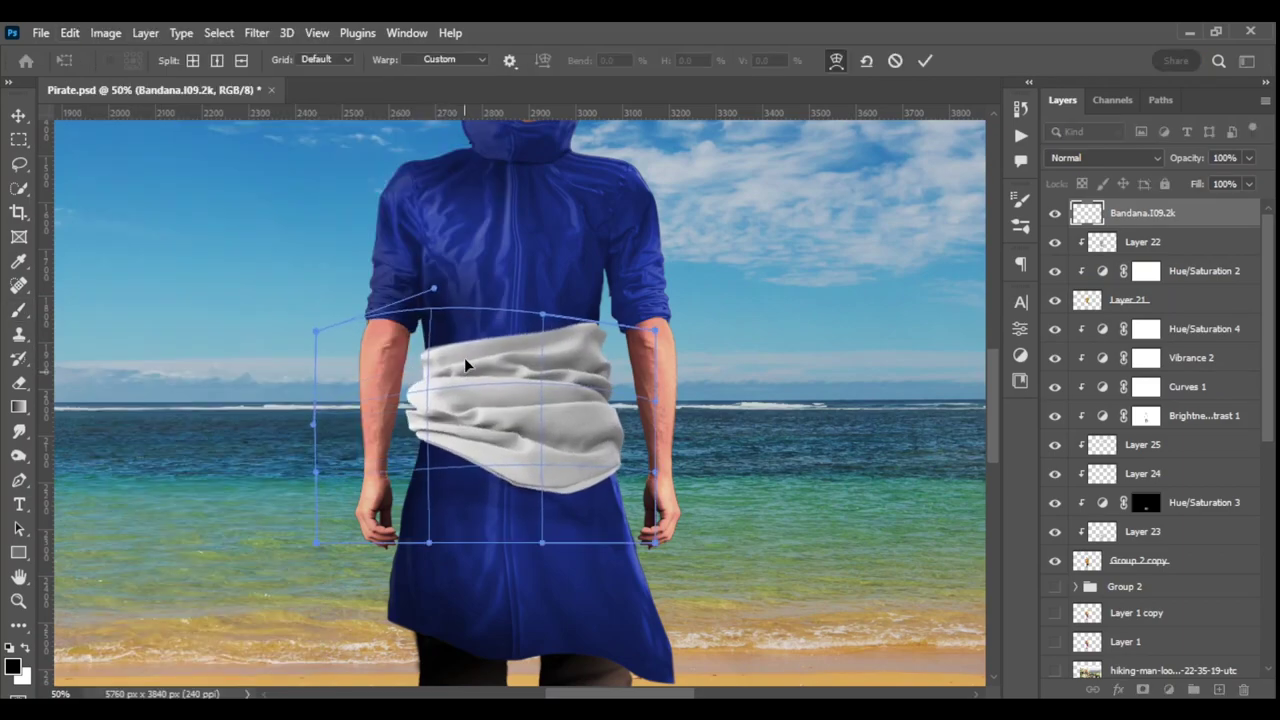
key(Return)
Step: Liquify the bandana's left edge and squash its height to 76.42%
key(ctrl+shift+x)
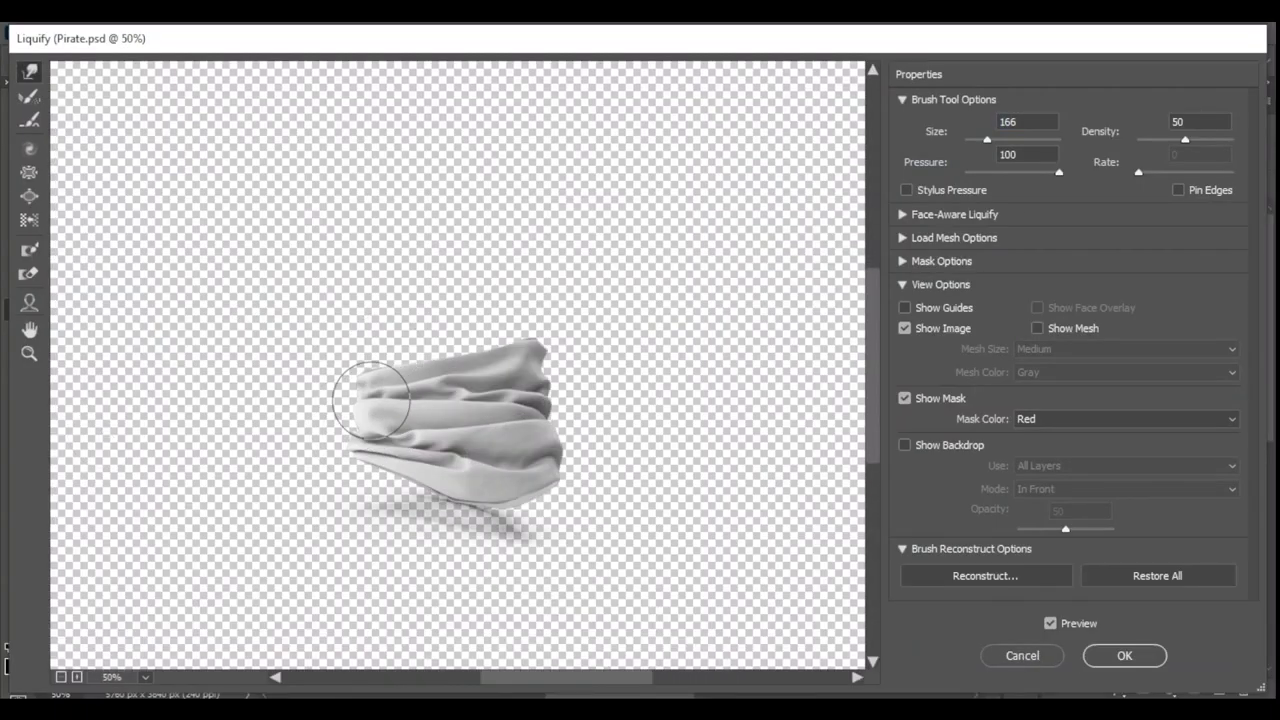
drag(452, 360, 459, 350)
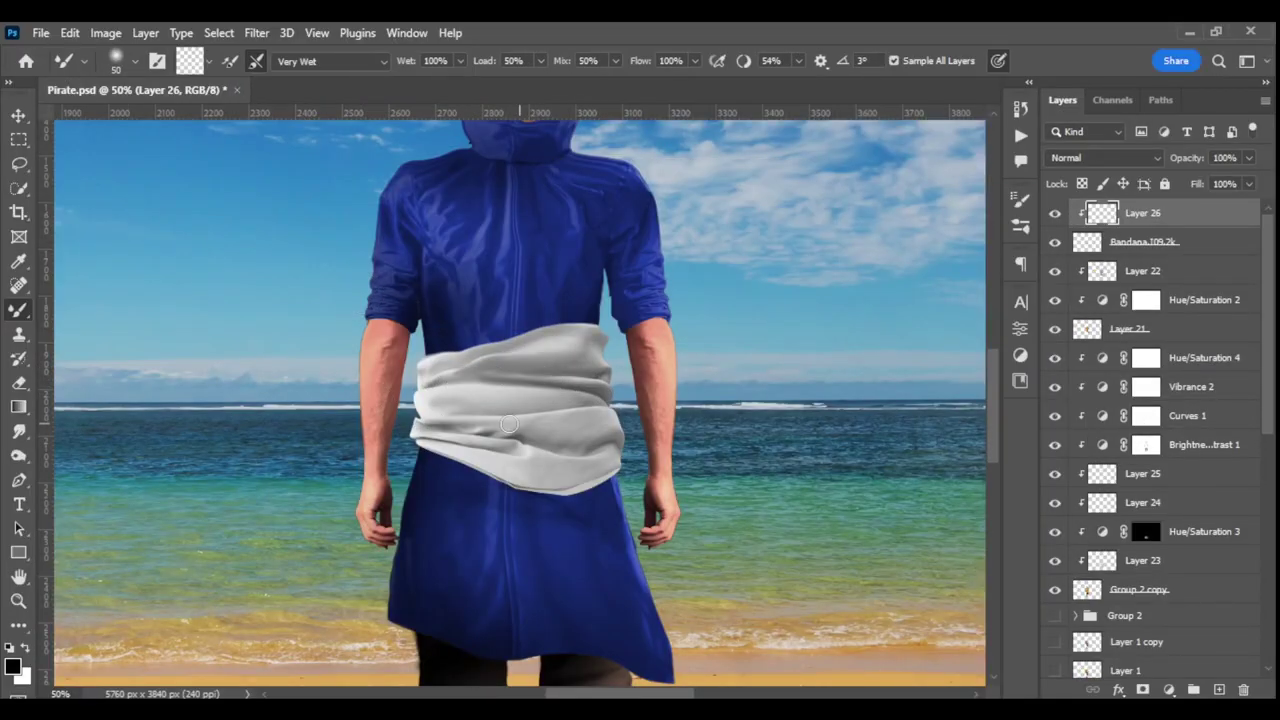
key(ctrl+t)
drag(484, 300, 484, 350)
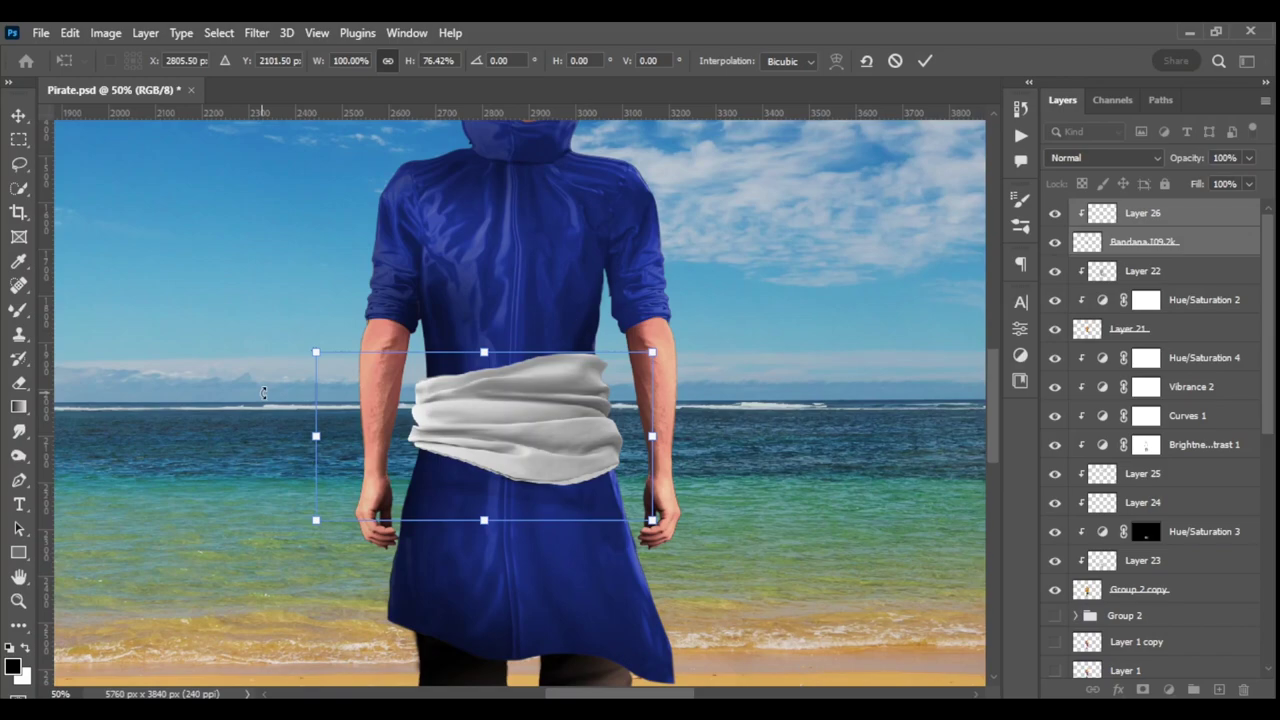
drag(652, 436, 664, 420)
Step: Commit the bandana transform and add a clipped Gradient Map with a red stop
key(Return)
click(1168, 689)
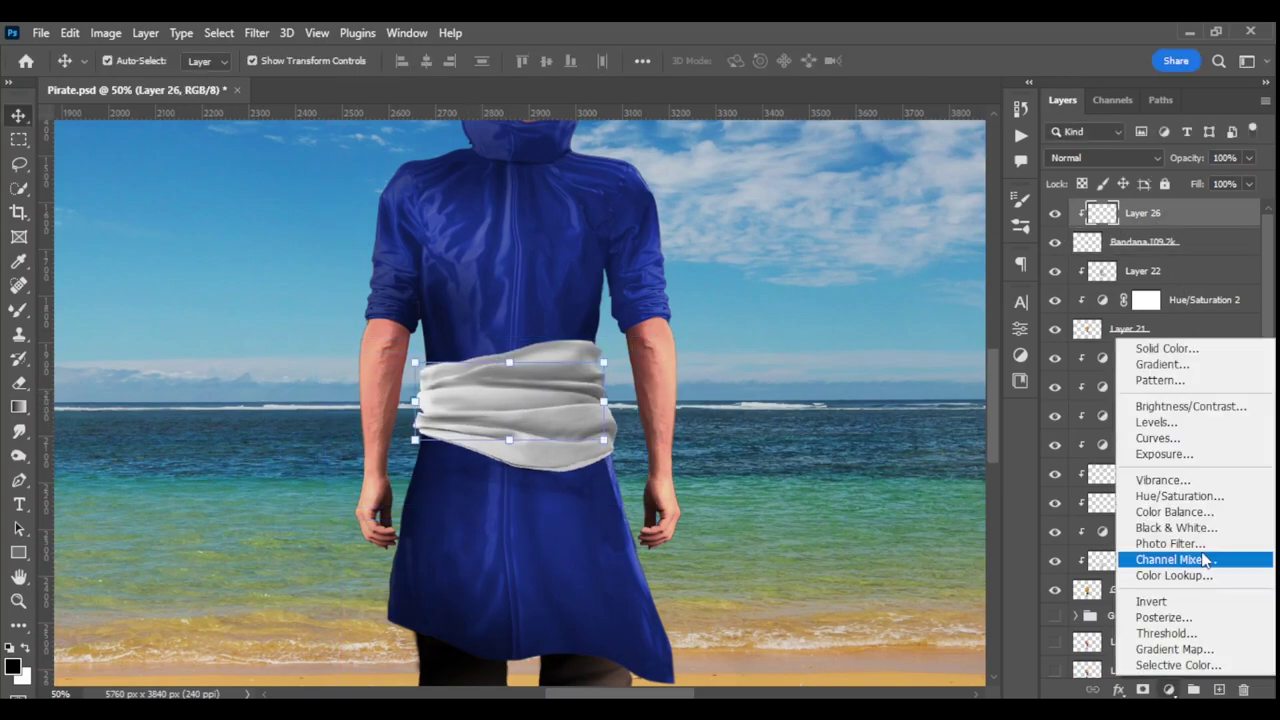
click(1150, 660)
click(880, 361)
double_click(1100, 437)
click(923, 331)
mouse_move(923, 331)
mouse_down()
mouse_move(917, 317)
mouse_move(866, 323)
mouse_up()
key(Return)
Step: Set the other gradient stop to dark red and nudge the red sash into place
double_click(1003, 437)
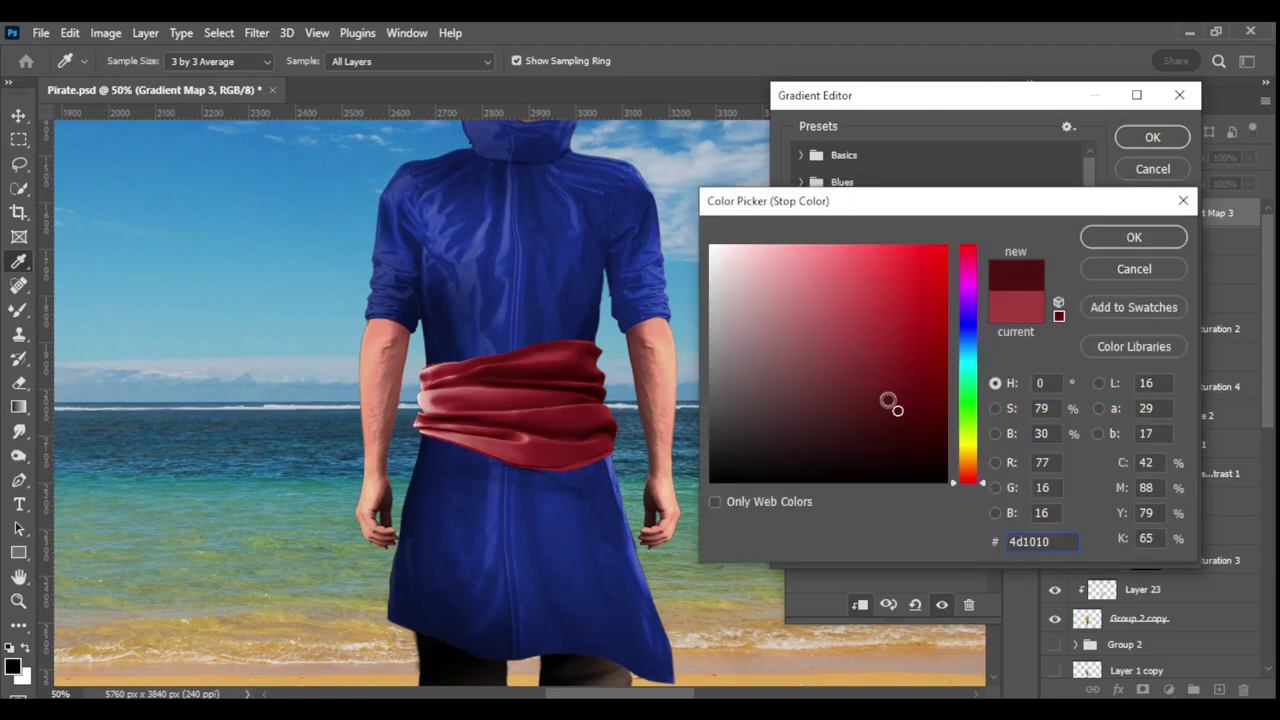
drag(891, 403, 952, 371)
key(Return)
click(1113, 439)
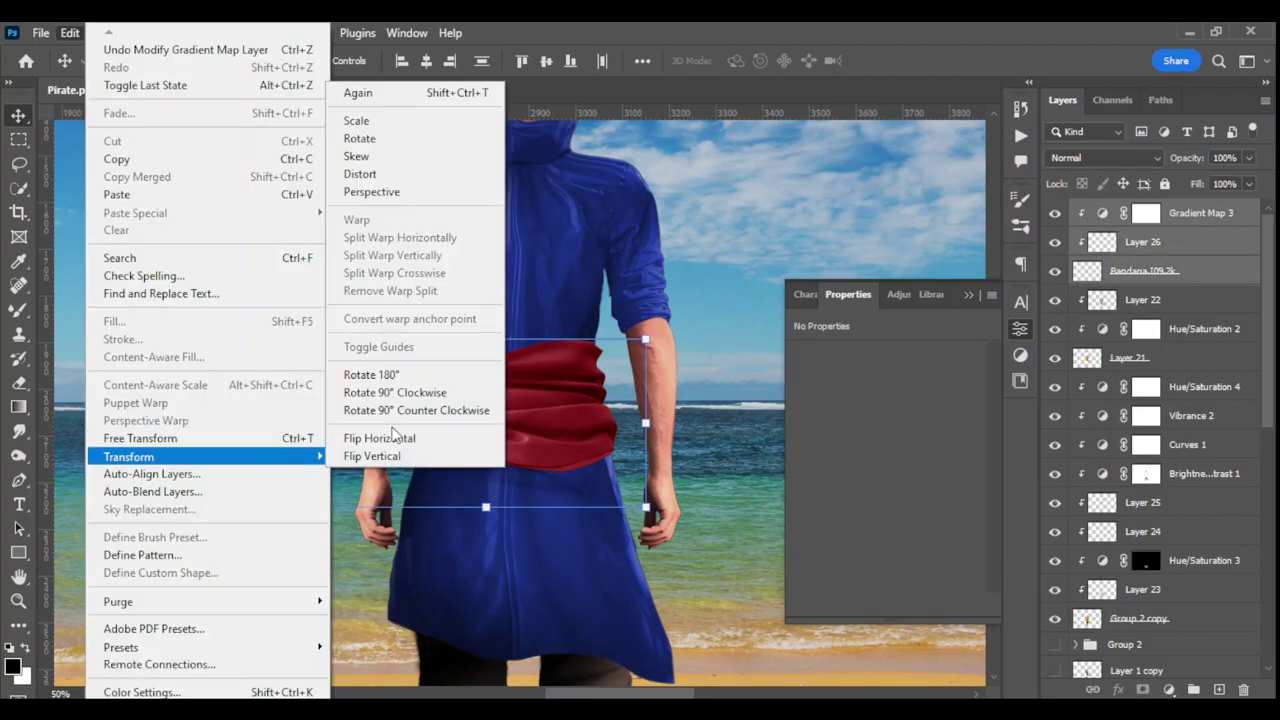
drag(534, 414, 510, 405)
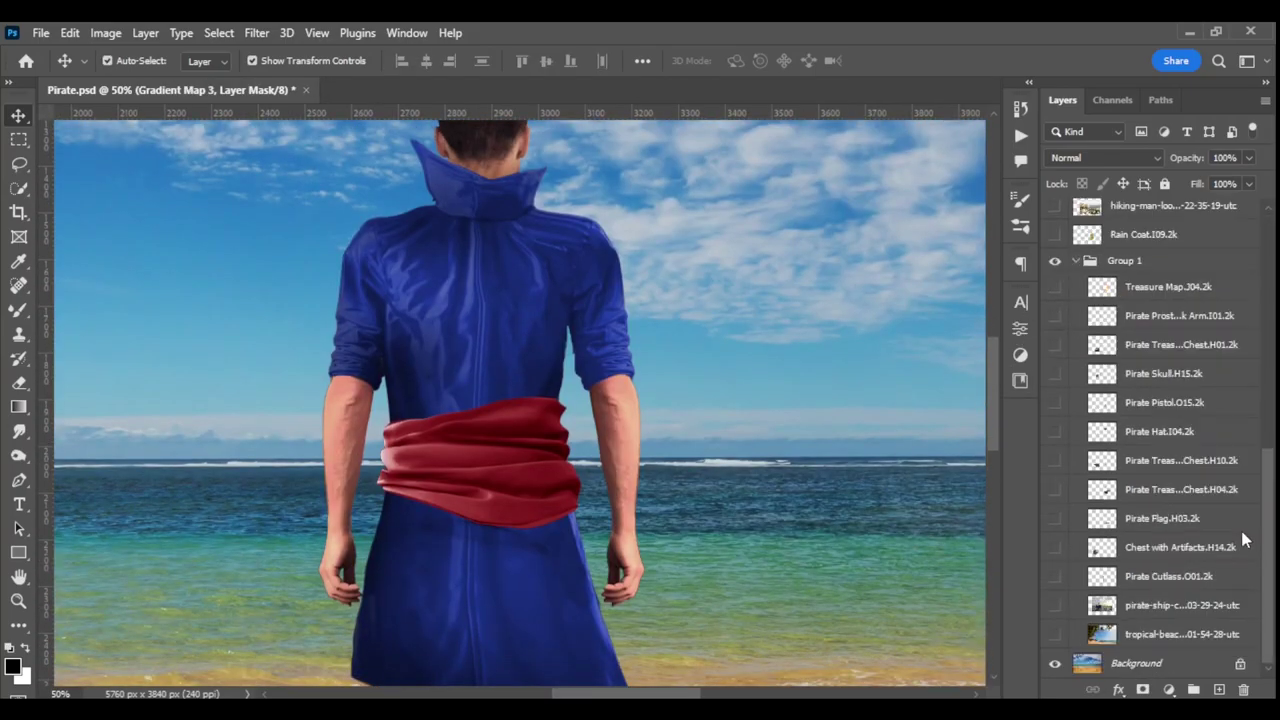
Step: Move the Pirate Cutlass layer to the top and scale, rotate it diagonally across the back
drag(1161, 581, 1150, 213)
key(ctrl+t)
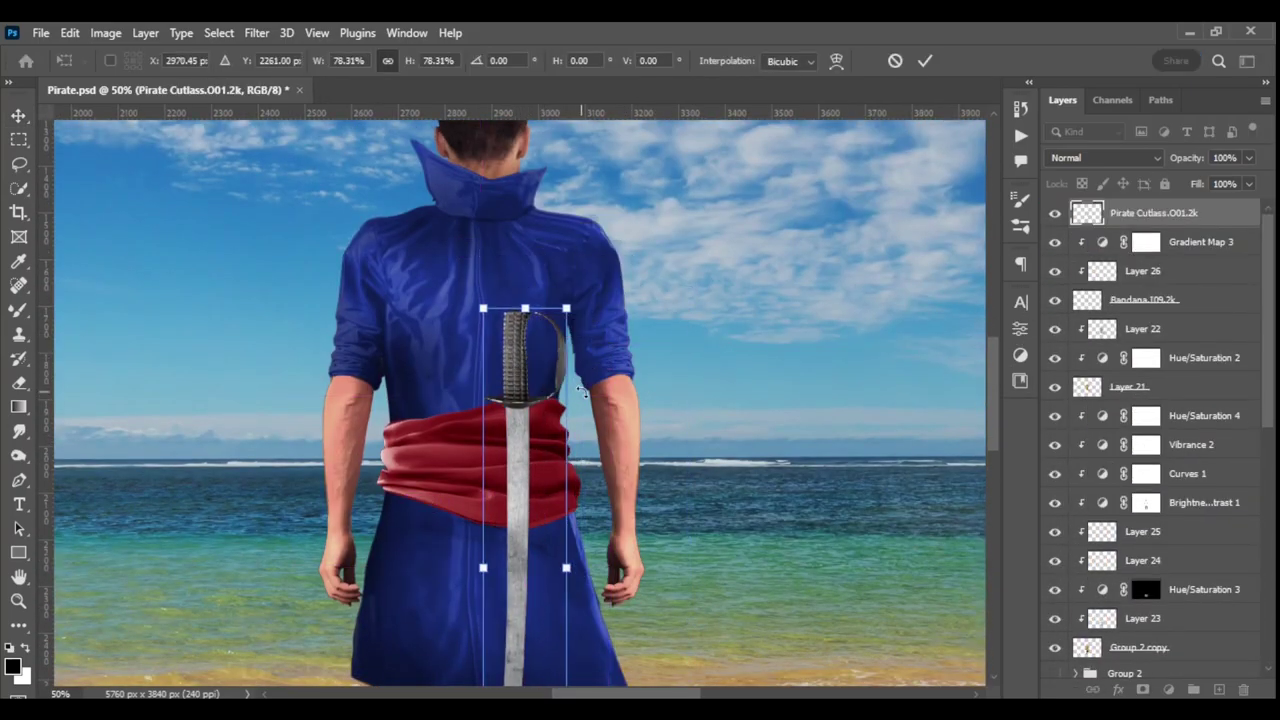
drag(545, 383, 549, 413)
scroll(948, 411, down, 3)
key(Escape)
key(Return)
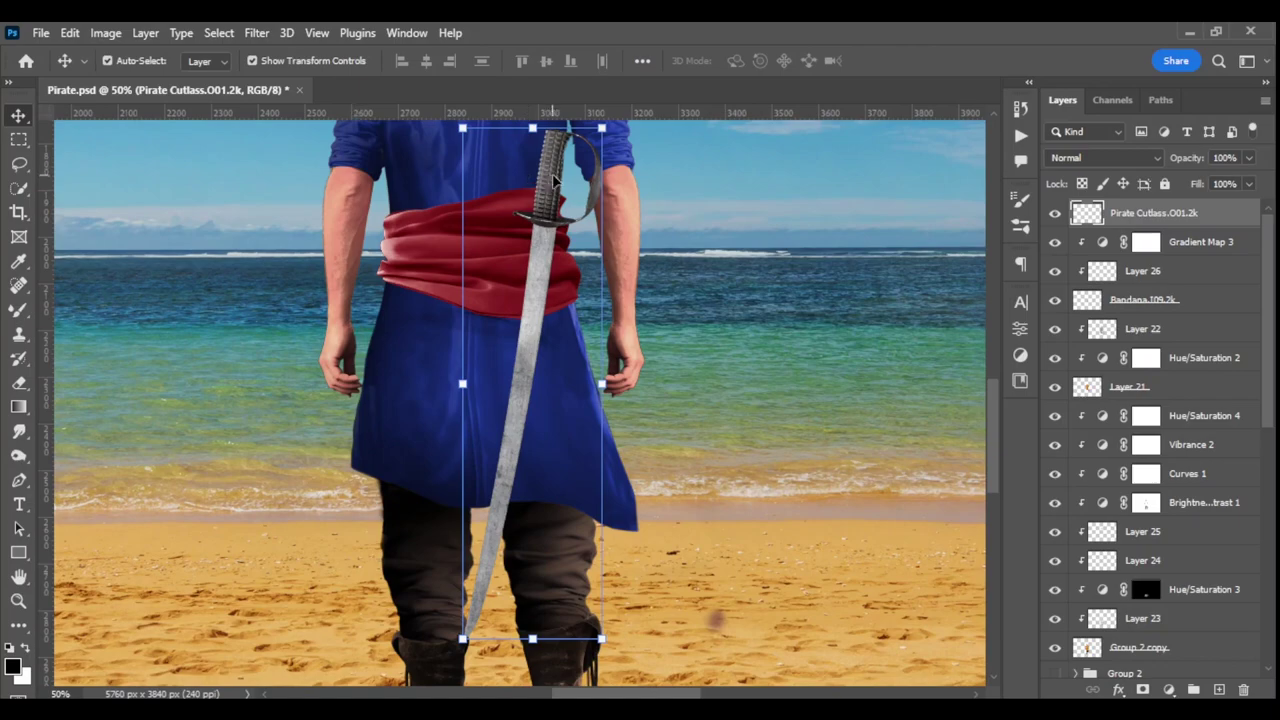
mouse_move(560, 186)
mouse_down()
mouse_move(415, 220)
mouse_move(308, 195)
mouse_up()
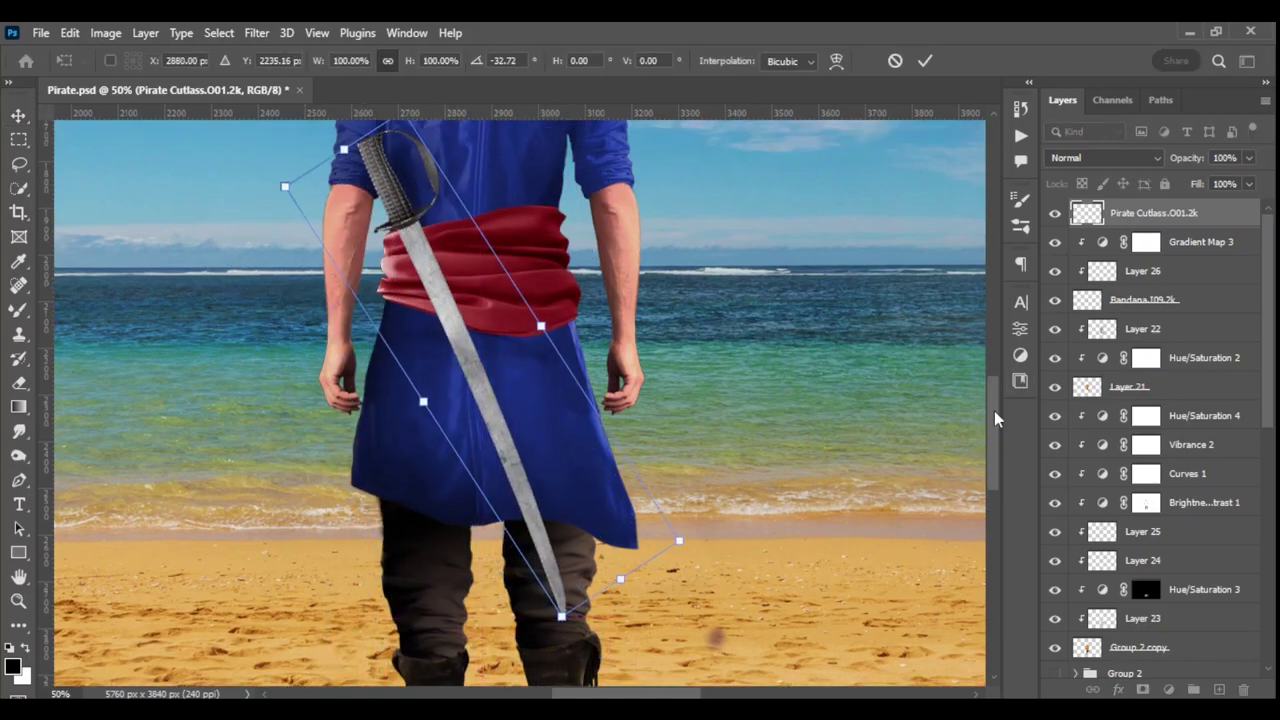
key(Return)
Step: Curve the cutlass blade with Liquify and add a new empty layer
key(ctrl+shift+x)
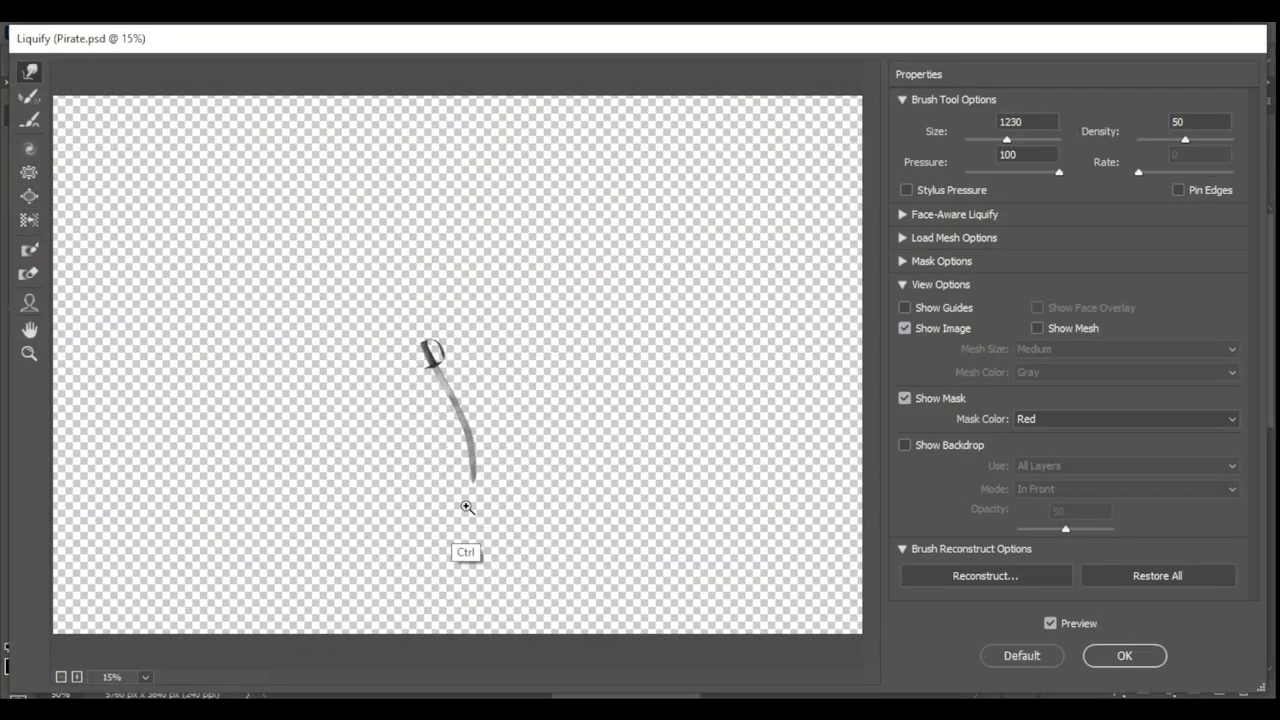
key(Return)
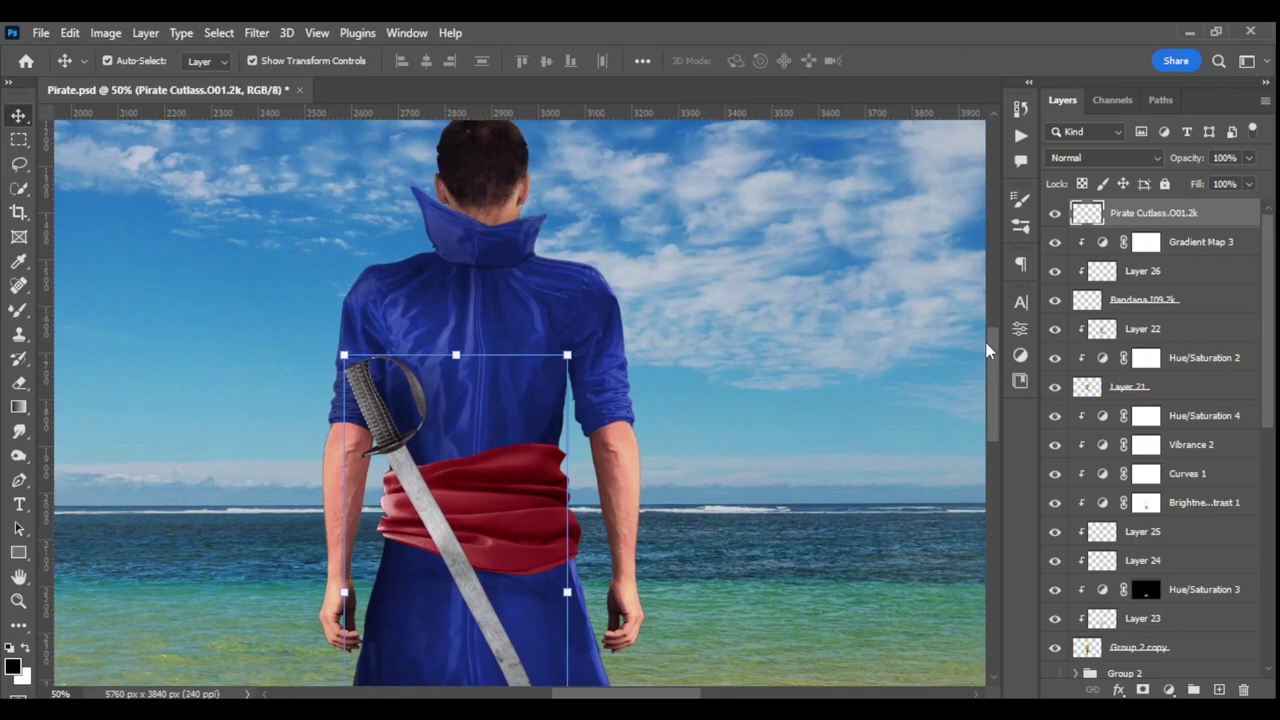
key(ctrl+1)
key(ctrl+shift+alt+n)
Step: Select the cutlass guard and colorize it gold with Hue/Saturation (Hue 40, Saturation 55)
key(p)
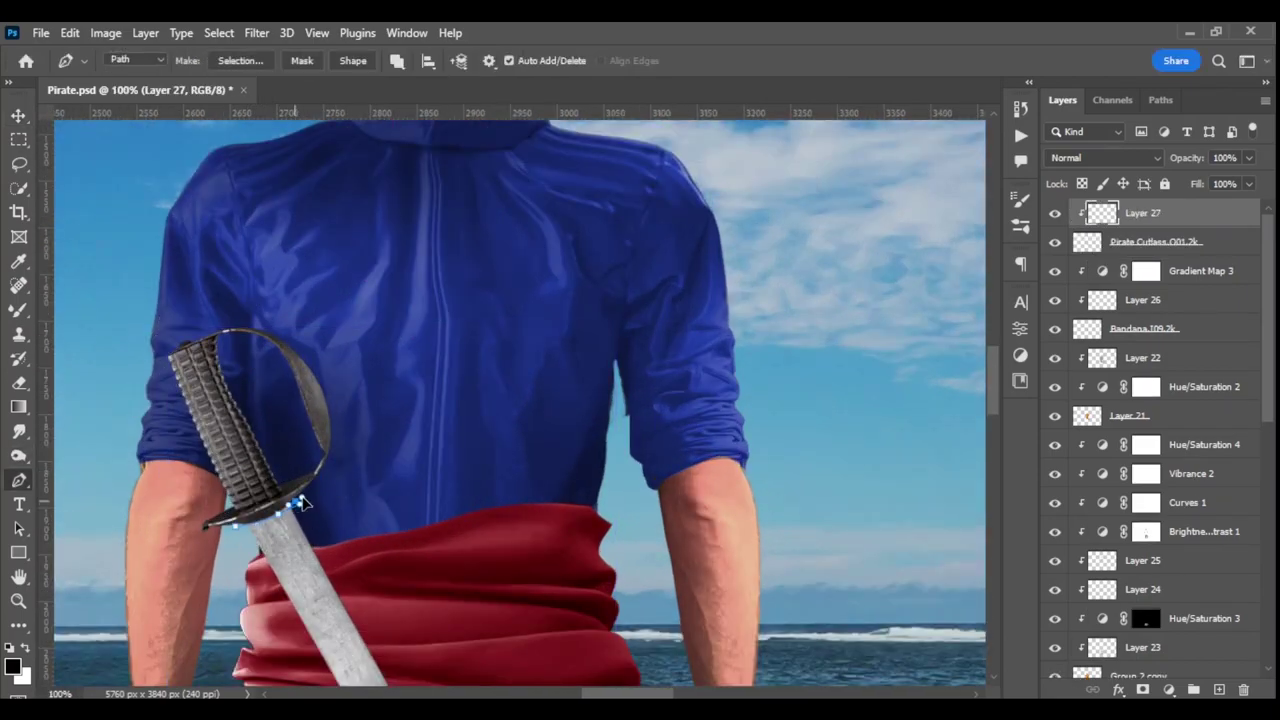
key(ctrl+Return)
click(1155, 241)
click(892, 525)
drag(808, 428, 818, 428)
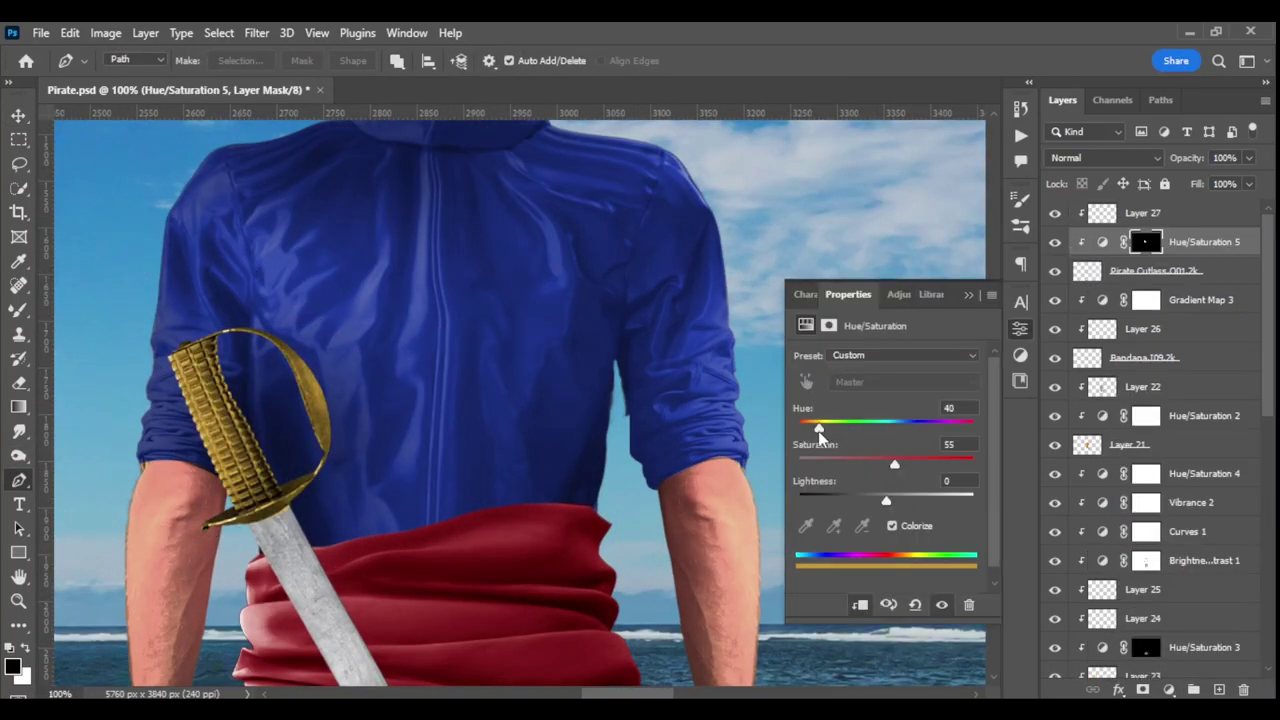
Step: Add Soft Light and Overlay paint layers with a white brush at 22% flow
key(ctrl+shift+alt+n)
key(b)
key(shift+alt+f)
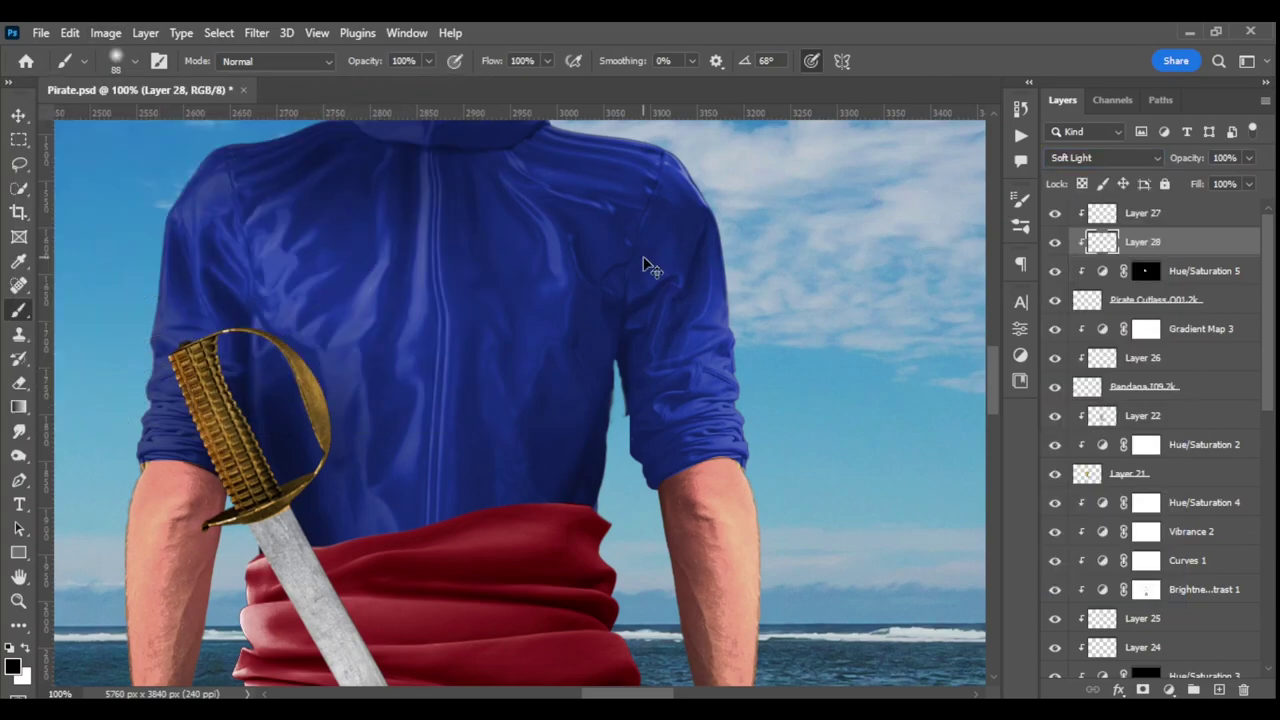
key(ctrl+shift+alt+n)
key(x)
key(shift+alt+o)
key(shift+2)
key(shift+2)
Step: Mask the cutlass and paint black at 100% flow to tuck the blade behind the sash
key(ctrl+minus)
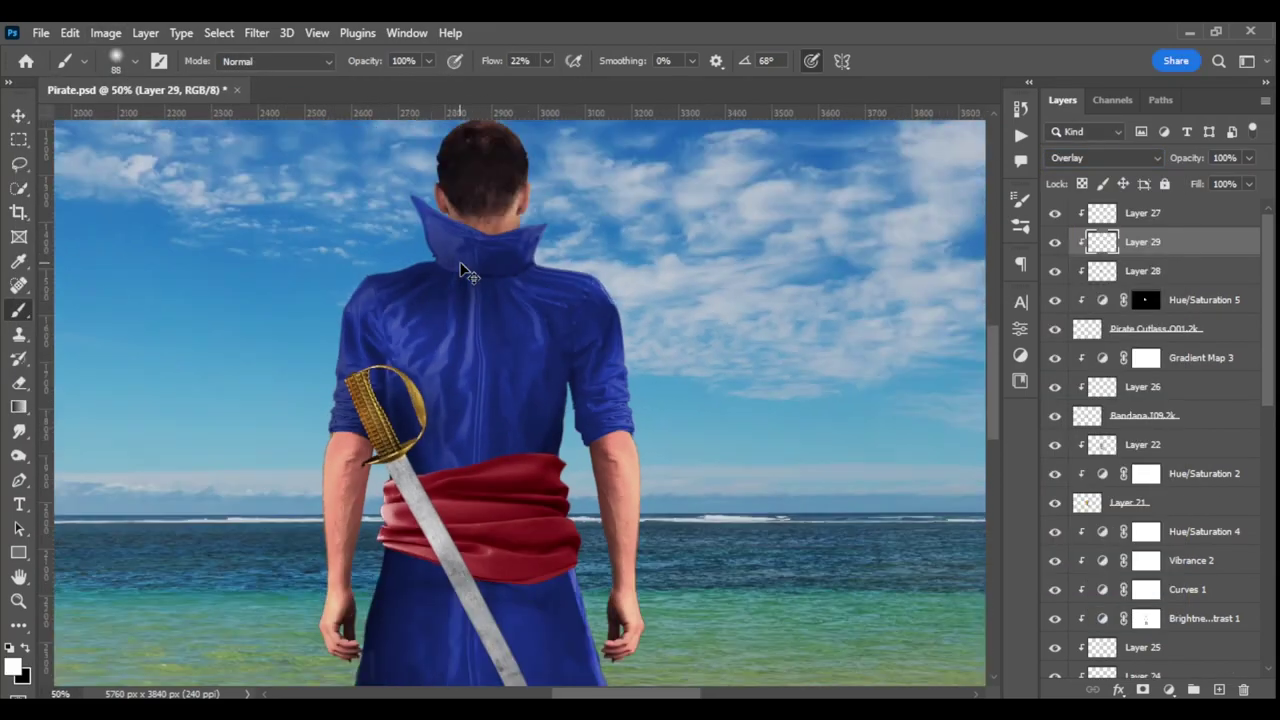
key(ctrl+minus)
key(ctrl+plus)
key(ctrl+plus)
key(shift+0)
key(x)
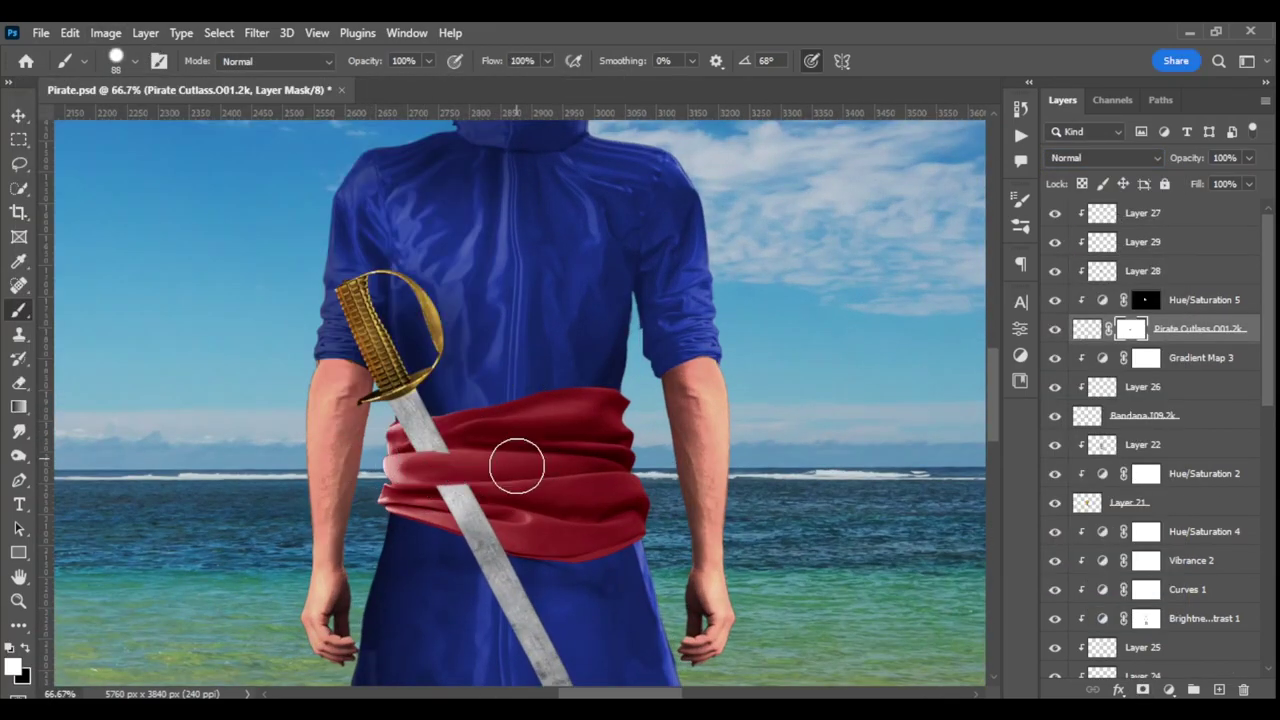
drag(467, 494, 478, 524)
scroll(708, 508, down, 1)
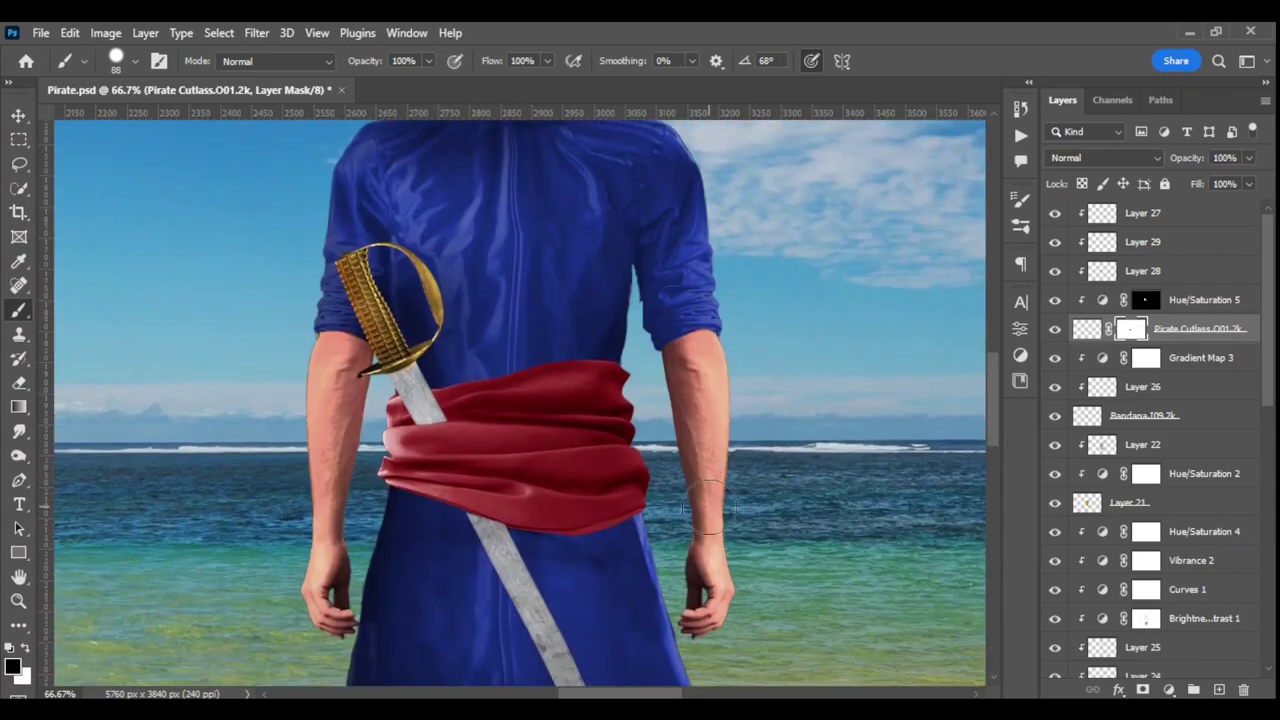
key(ctrl+minus)
Step: Add a new clipped layer and set the brush flow to 18%
click(1140, 444)
key(ctrl+shift+alt+n)
key(shift+1)
key(shift+8)
Step: Shrink the brush to 306 px, set layer opacity to 71%, and save the document
click(135, 61)
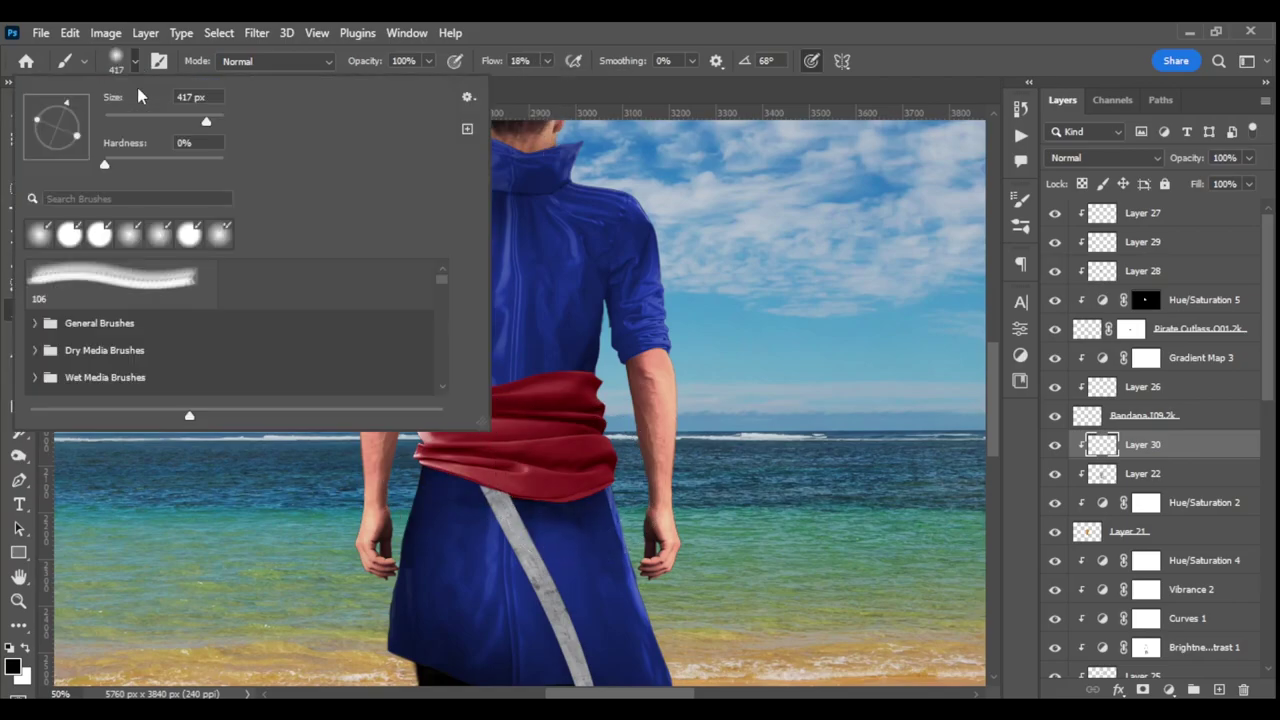
drag(138, 95, 110, 95)
key(Return)
scroll(663, 471, down, 3)
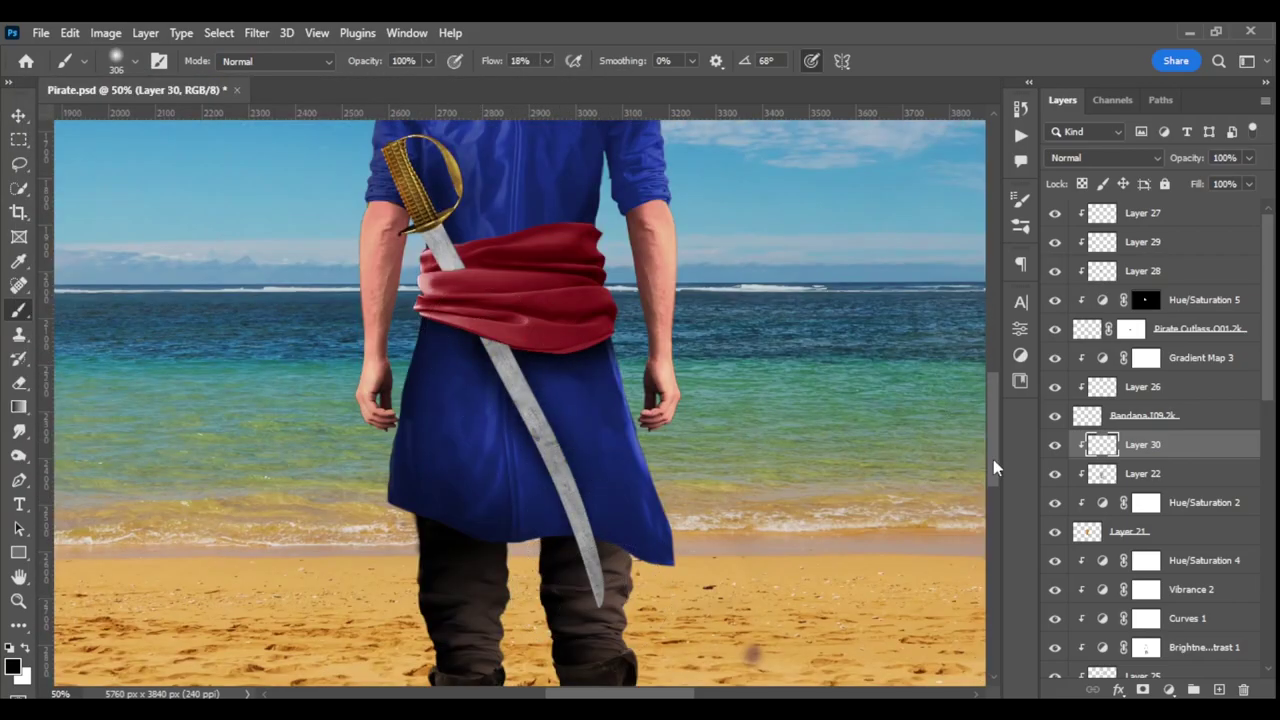
scroll(995, 467, up, 3)
scroll(960, 200, up, 2)
key(7)
key(1)
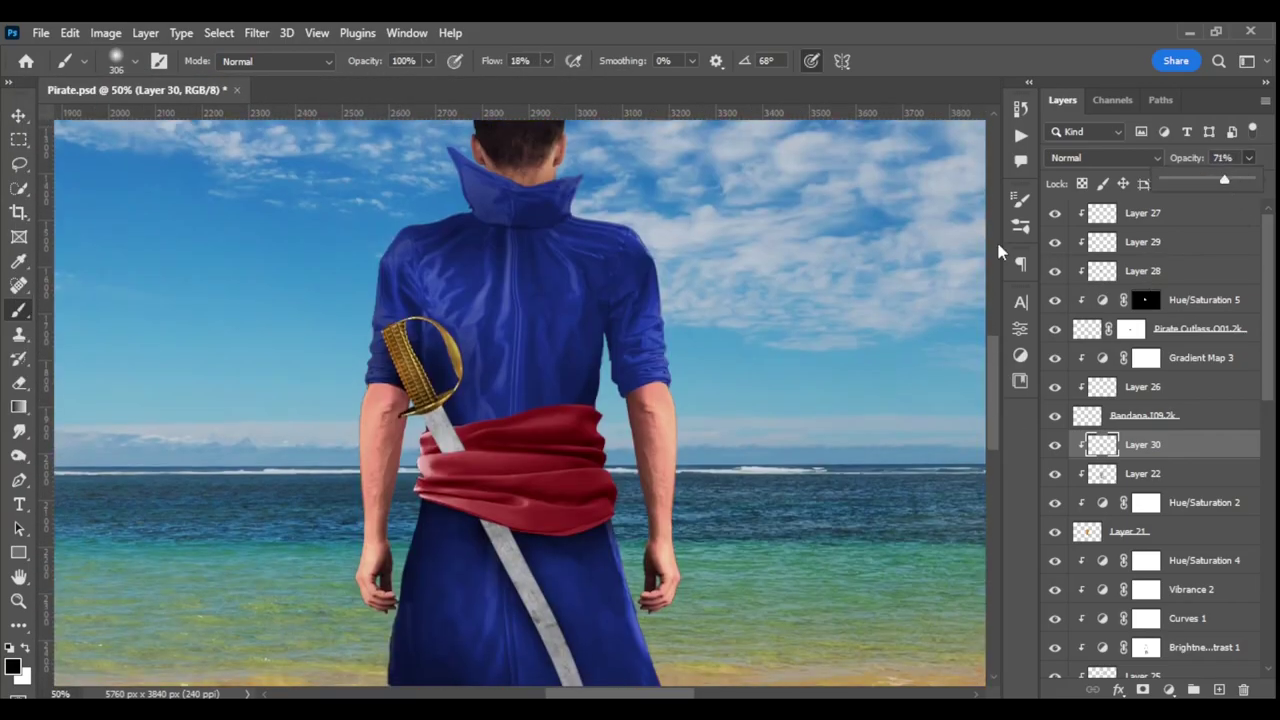
key(ctrl+minus)
key(ctrl+s)
Step: Add a new layer and blend the shirt's folds with the Mixer Brush
key(ctrl+shift+alt+n)
key(ctrl+plus)
key(ctrl+plus)
key(shift+b)
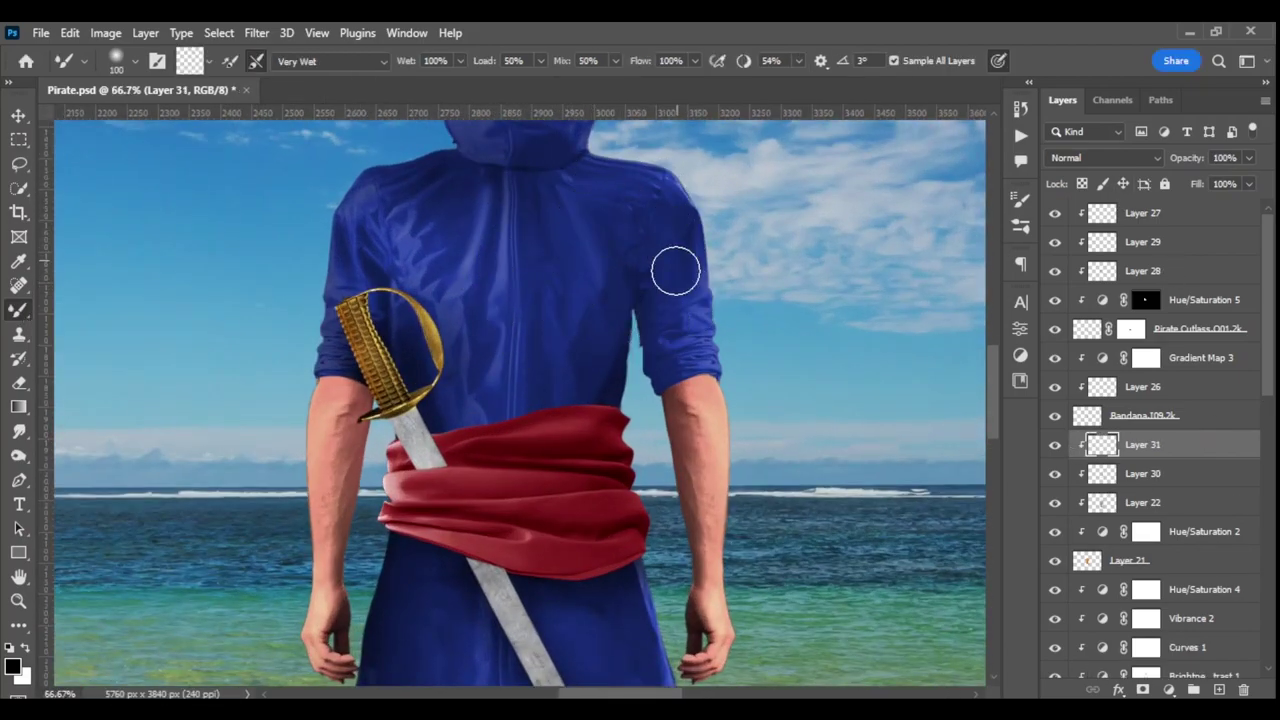
scroll(958, 337, up, 3)
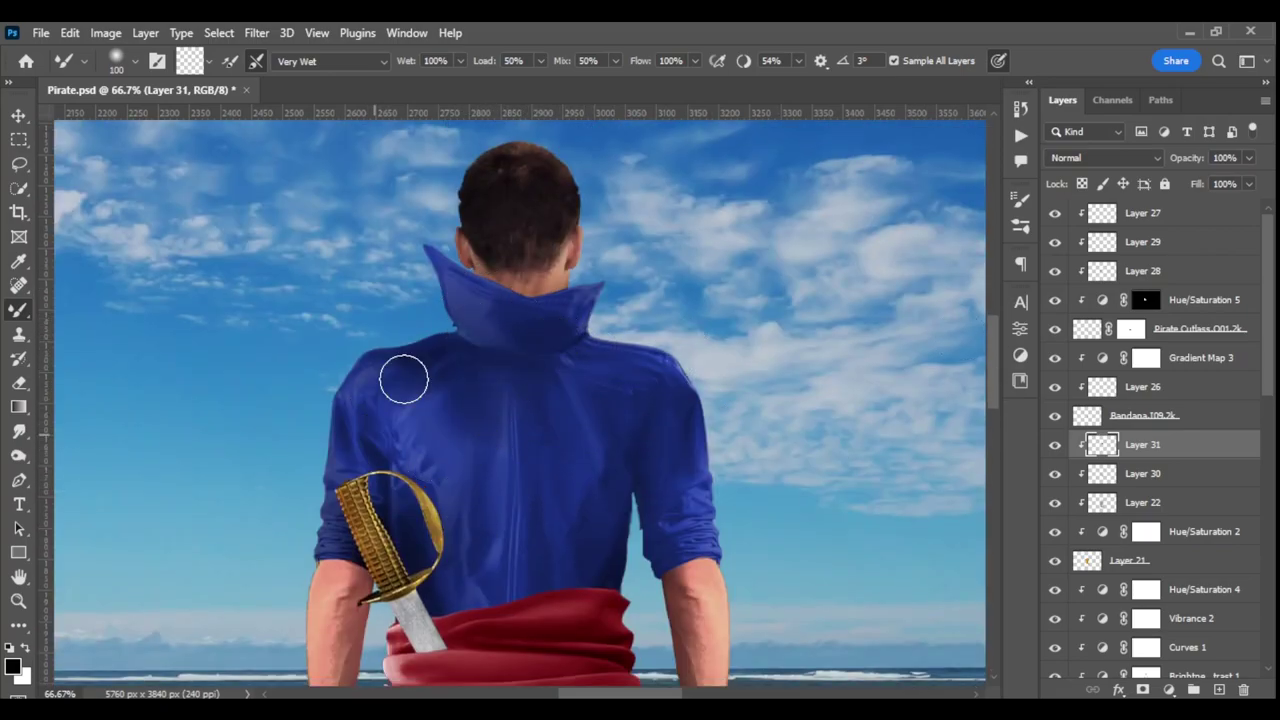
Step: Reshape the blue shirt in Filter > Liquify
click(257, 33)
click(300, 211)
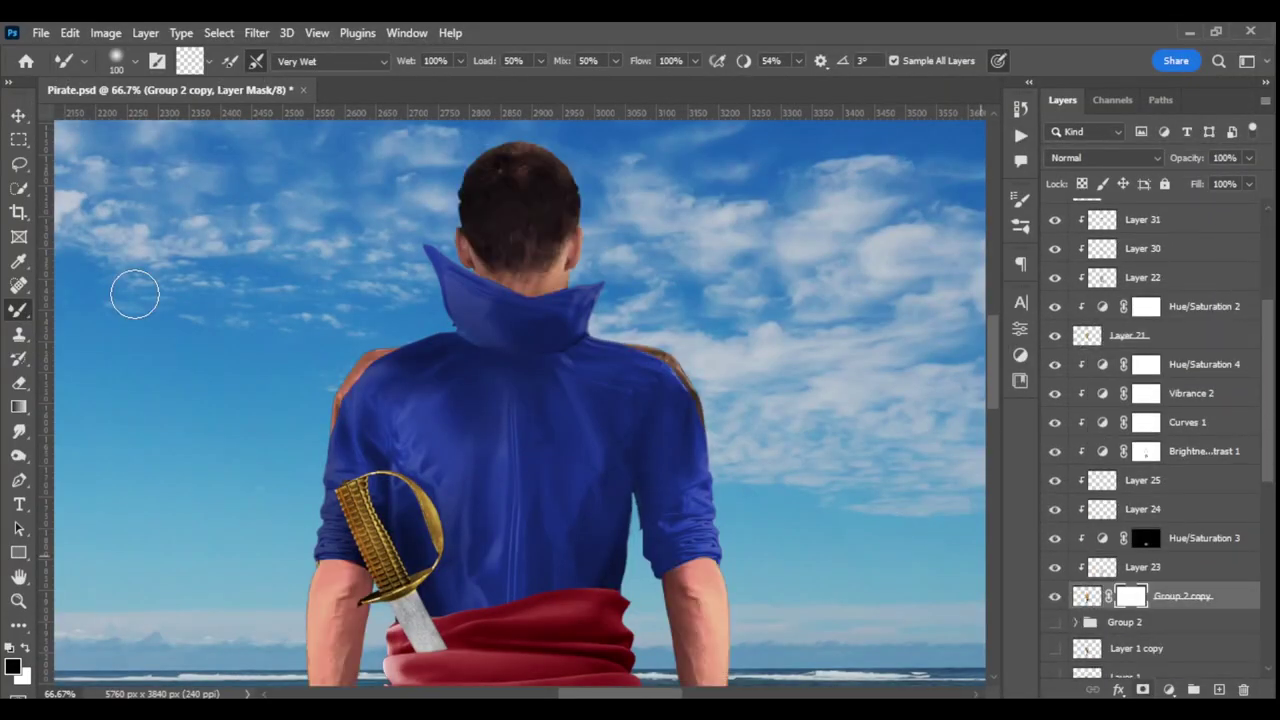
drag(548, 82, 625, 82)
scroll(686, 457, down, 5)
scroll(686, 457, down, 4)
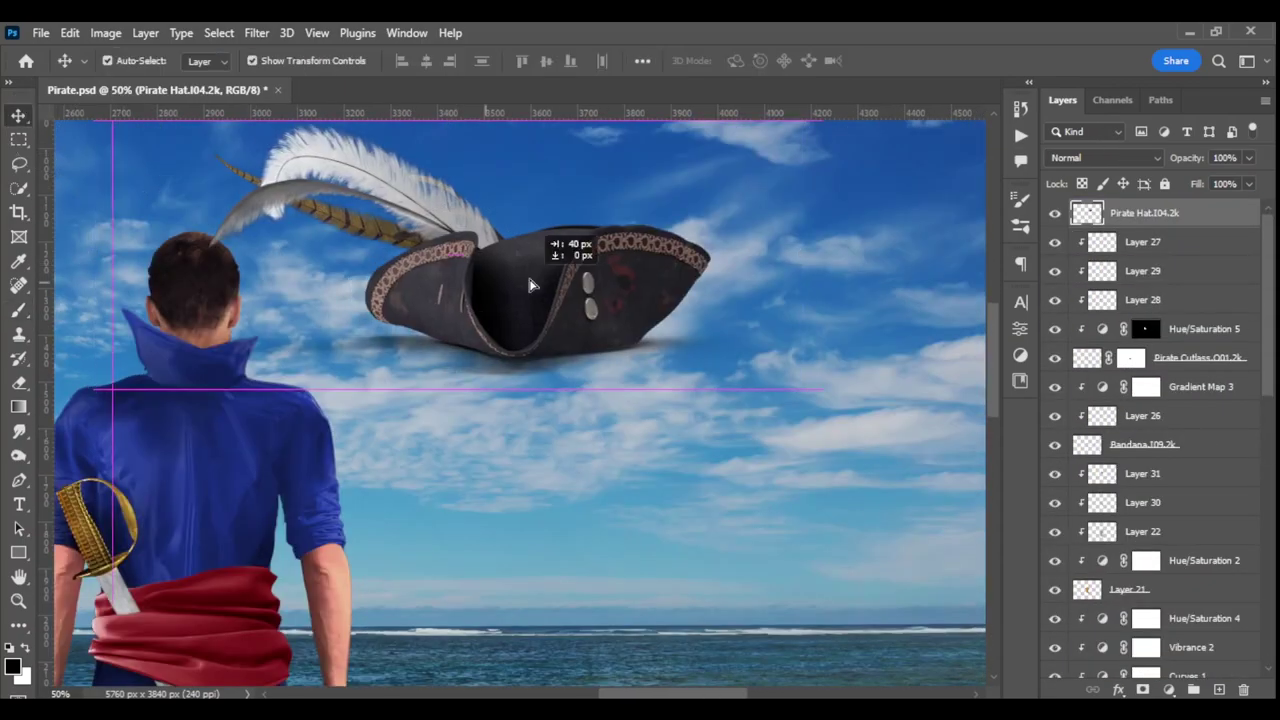
Step: Shrink and tilt the pirate hat so it sits on the pirate's head
drag(530, 285, 602, 285)
key(e)
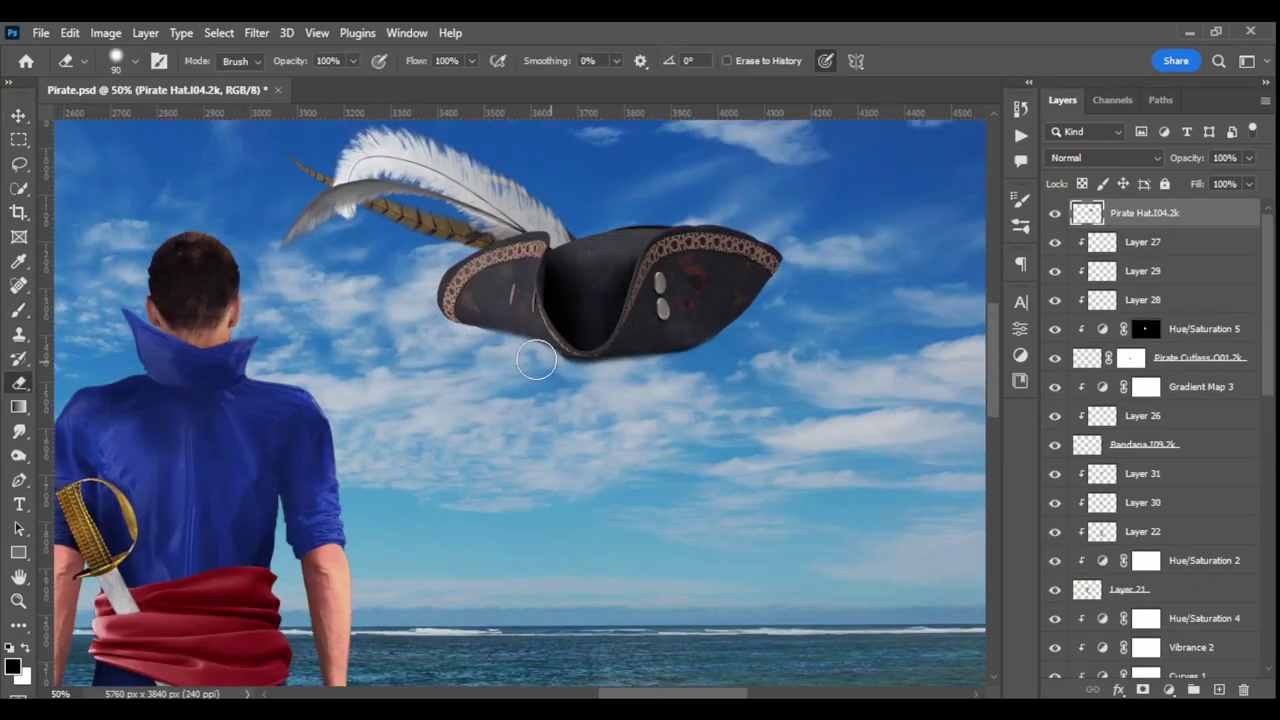
key(ctrl+t)
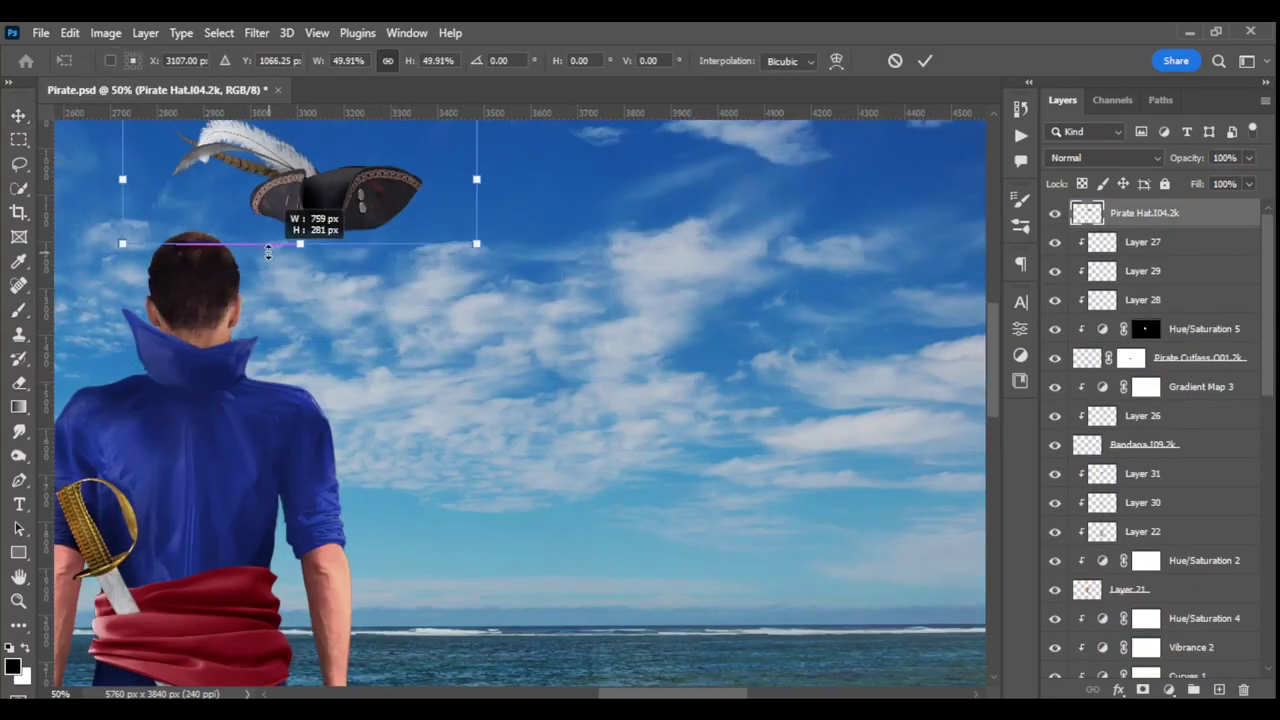
mouse_move(594, 289)
mouse_down()
mouse_move(602, 305)
mouse_move(623, 290)
mouse_up()
drag(524, 286, 531, 285)
key(Return)
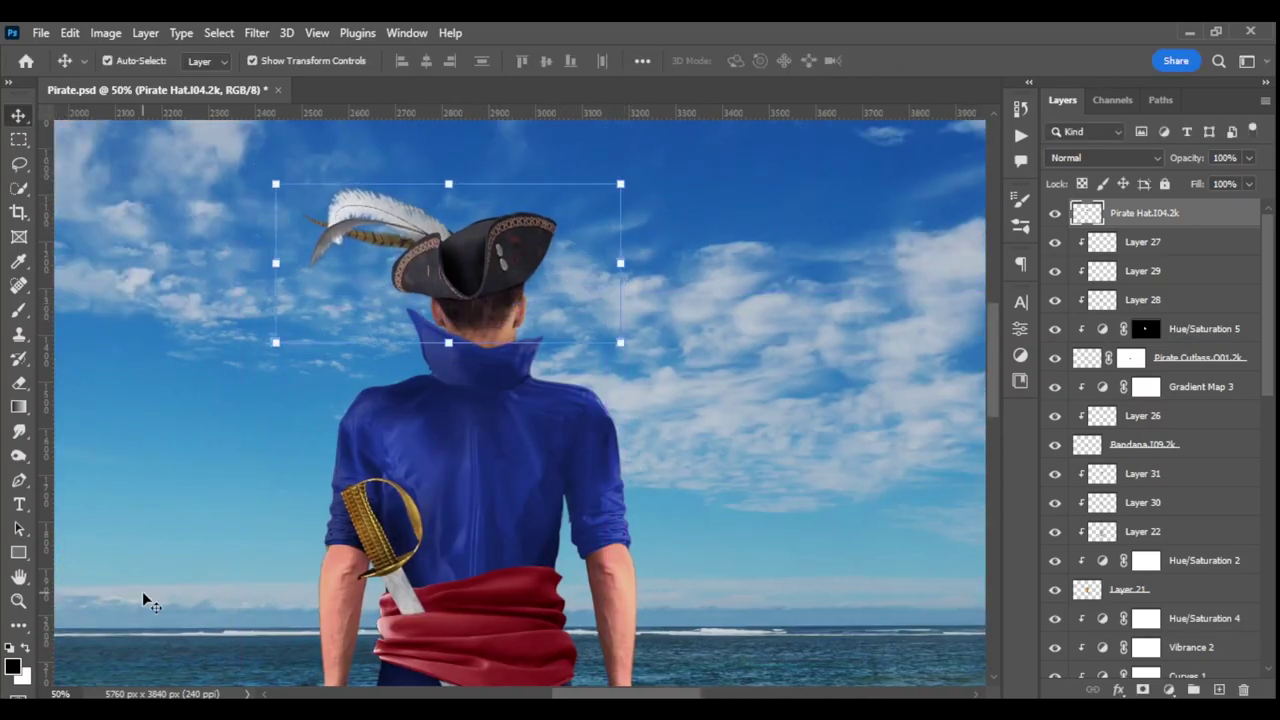
key(ctrl+minus)
key(ctrl+minus)
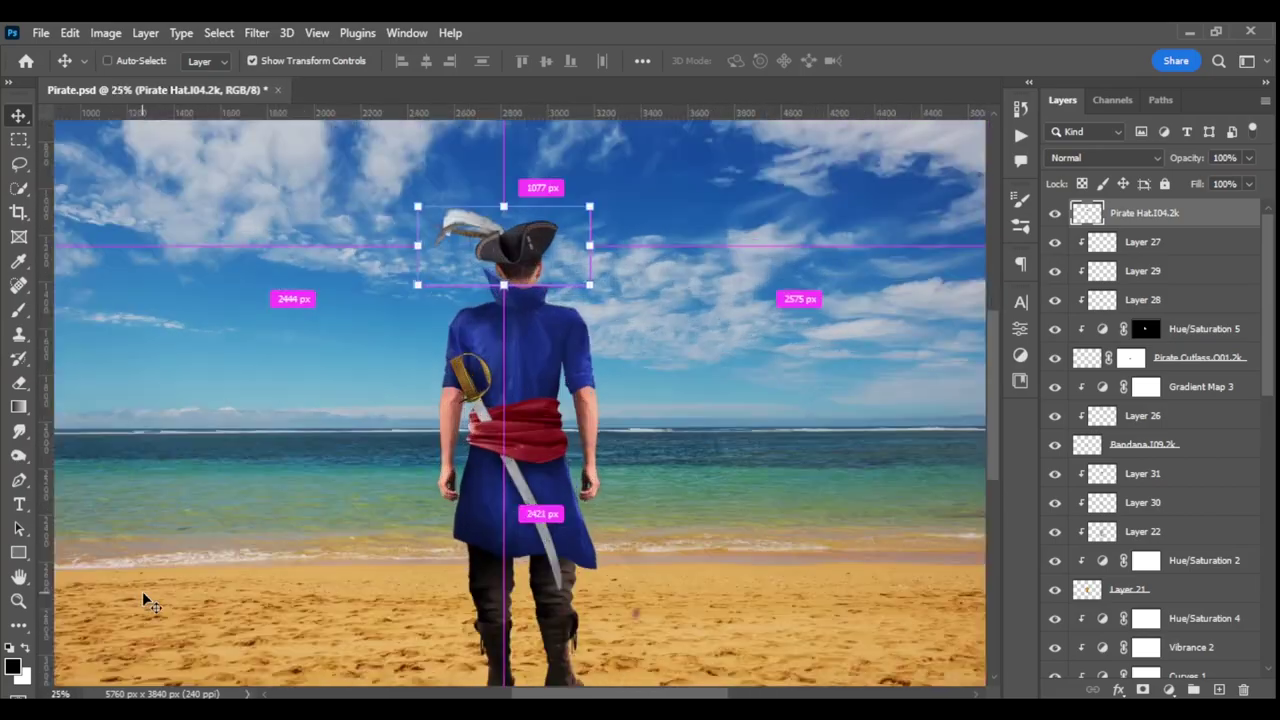
Step: Add a new clipped layer set to Soft Light for painting over the coat
click(1142, 473)
key(ctrl+shift+alt+n)
key(b)
click(1100, 157)
click(1100, 445)
Step: Set the brush flow to 26% and add a clipped painting layer above Gradient Map 3
key(shift+2)
key(shift+6)
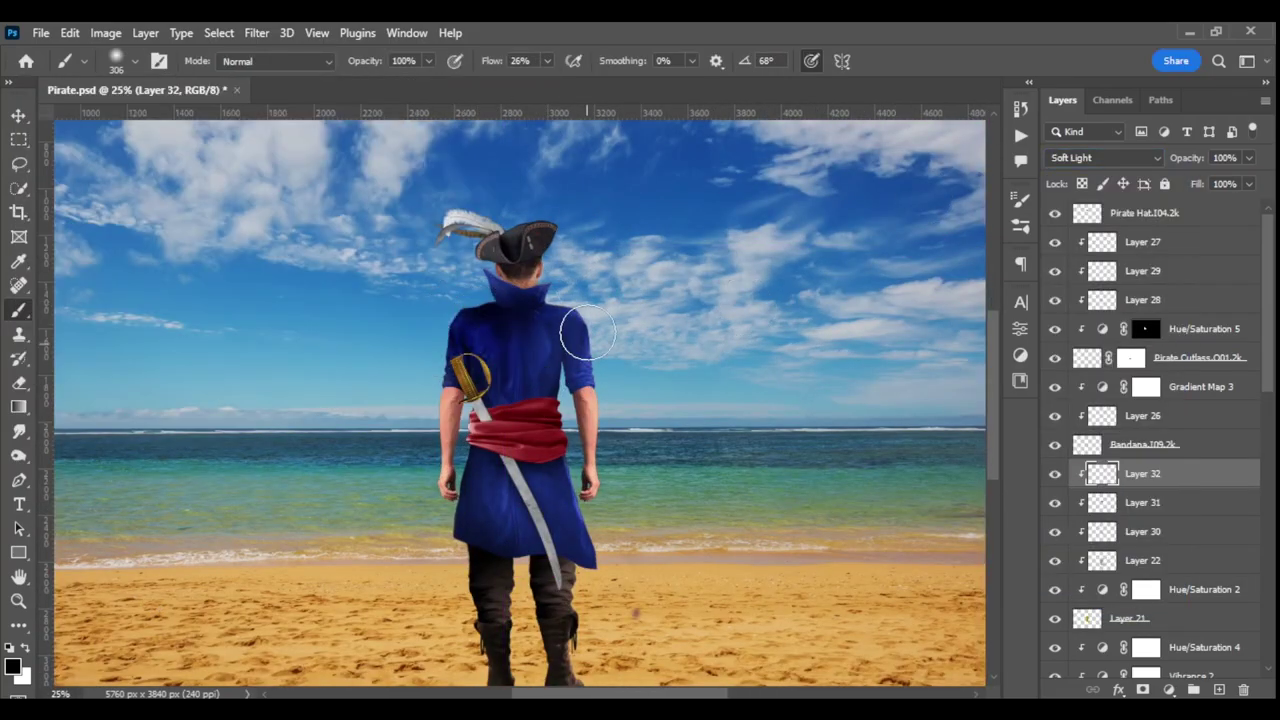
key(e)
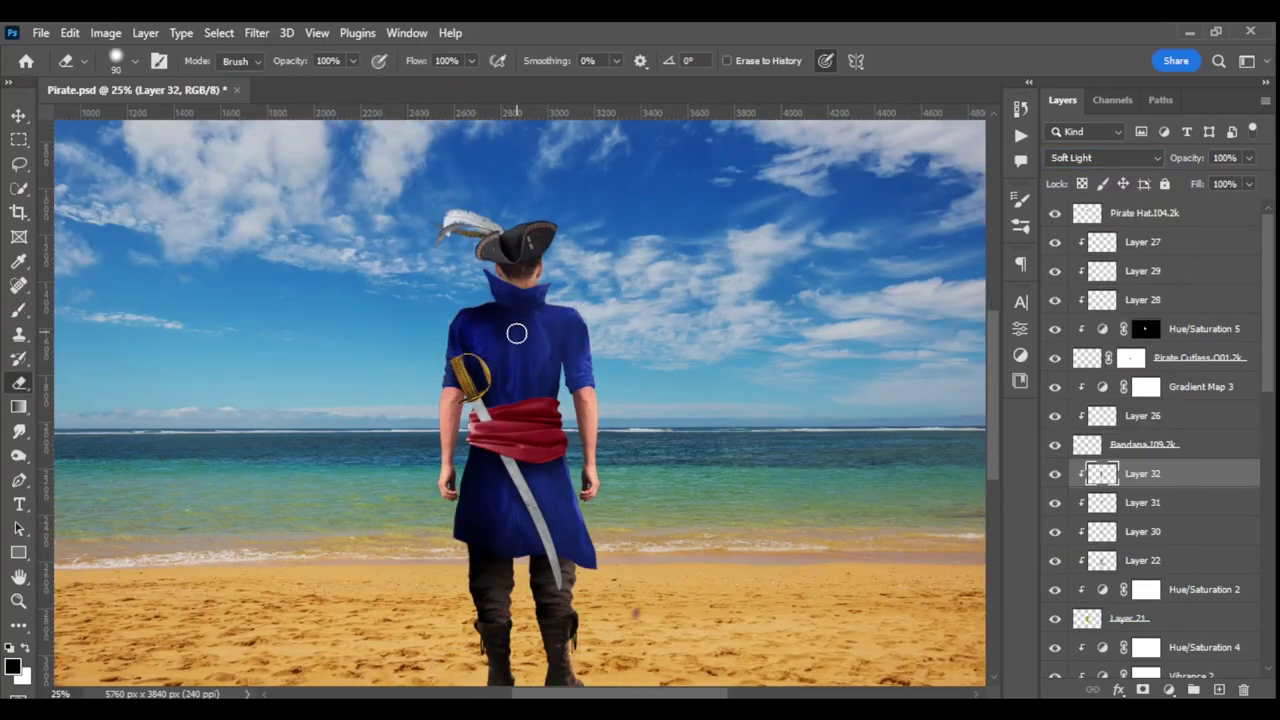
click(1205, 387)
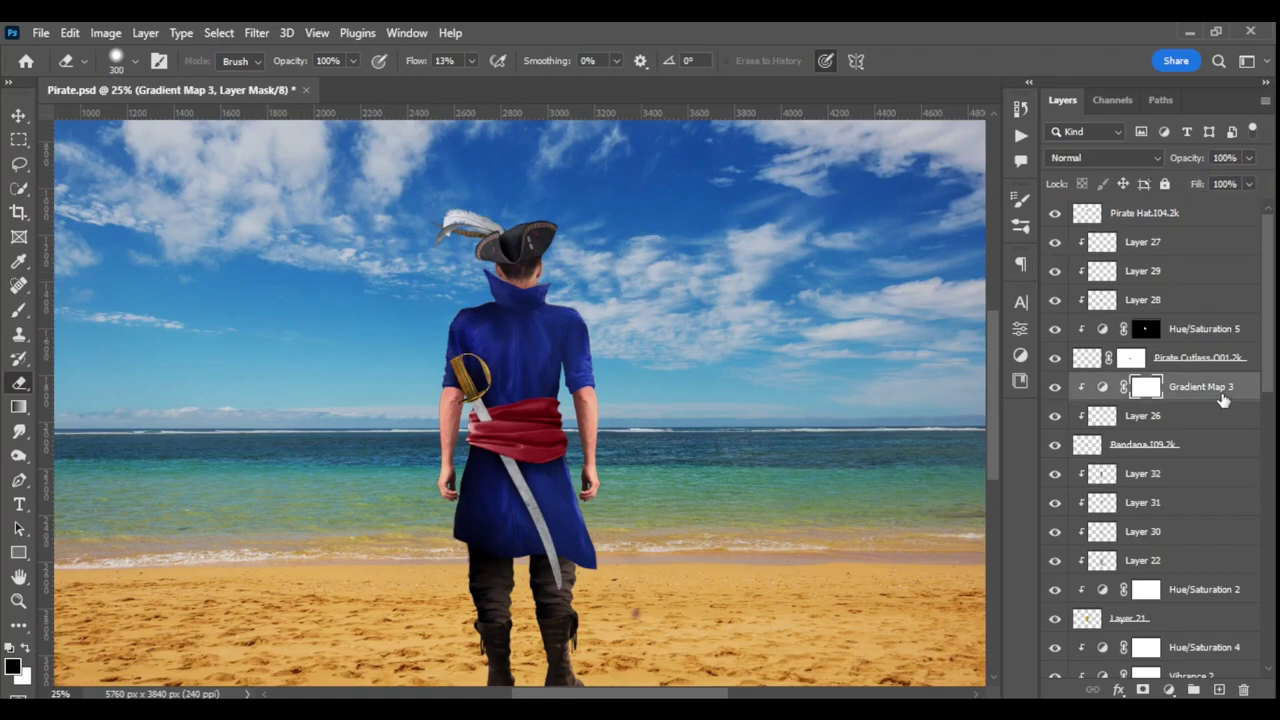
key(ctrl+shift+alt+n)
key(b)
Step: Add more coat-shading layers, lowering Layer 33's opacity to 60%, and create Layer 35
key(ctrl+plus)
key(ctrl+shift+alt+n)
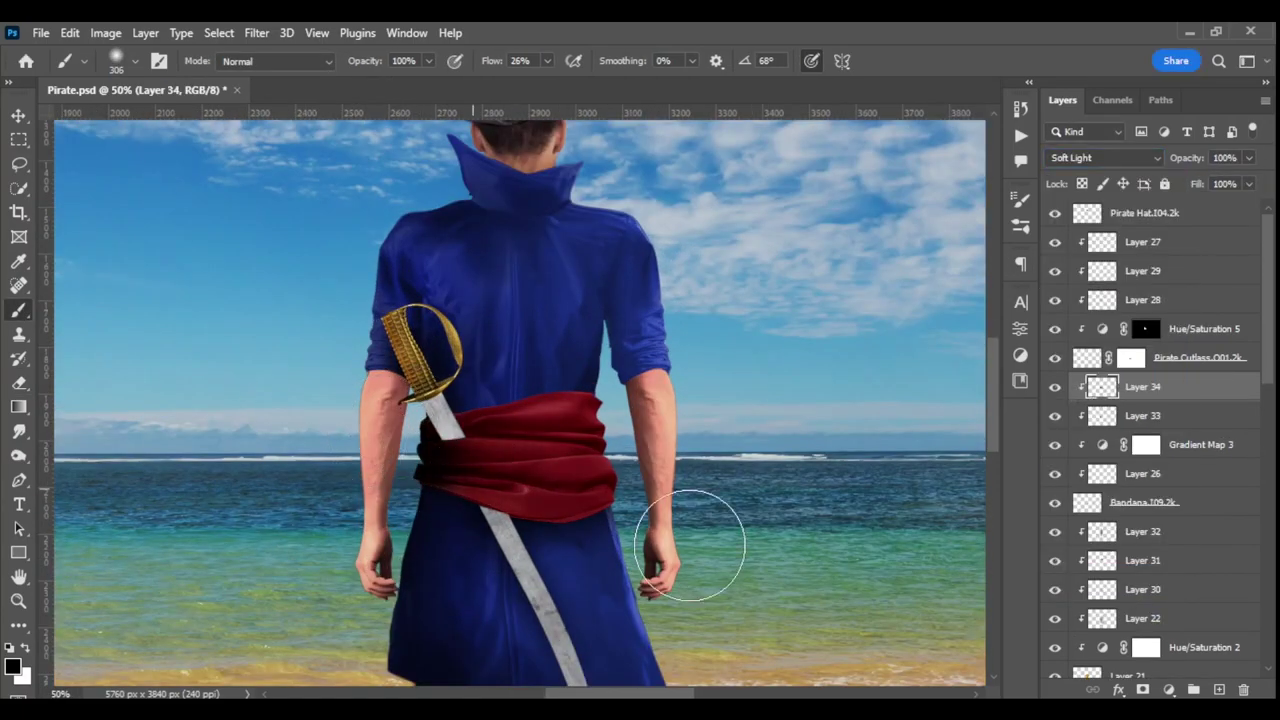
click(1143, 415)
click(1249, 157)
drag(1254, 180, 1218, 190)
click(1143, 387)
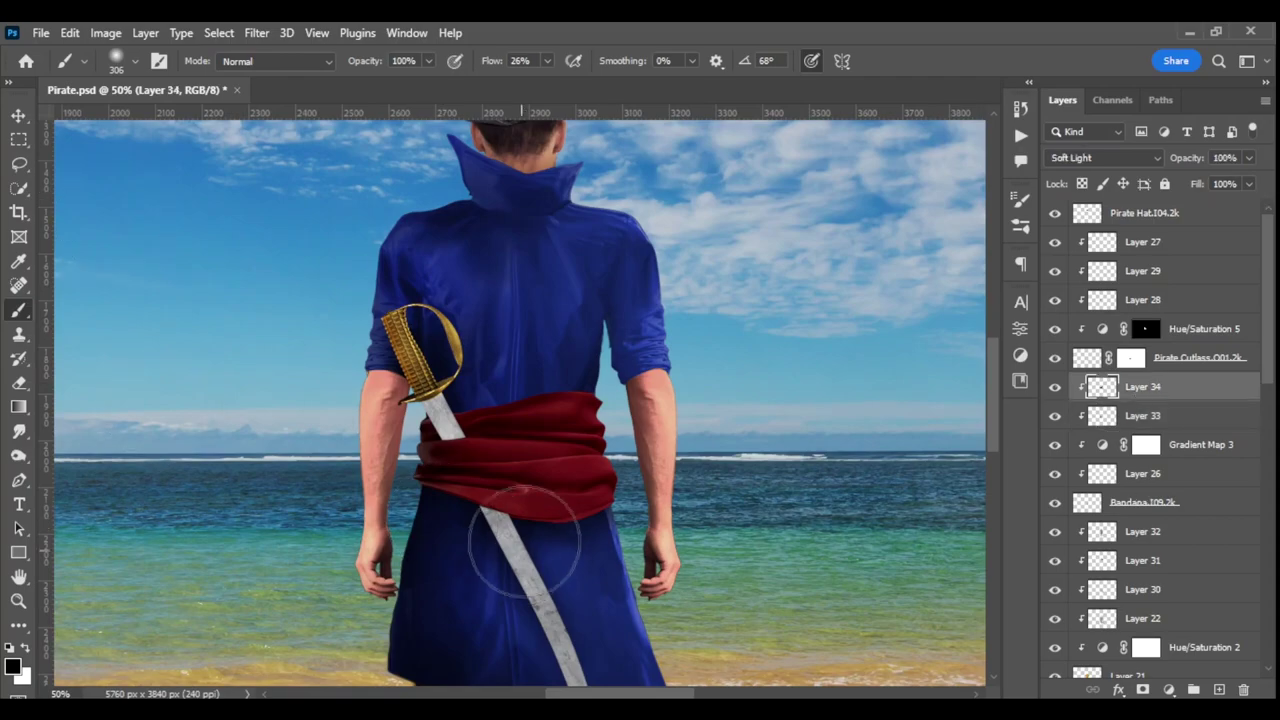
key(ctrl+shift+alt+n)
Step: Darken the upper coat on a new 67% layer and add a top Soft Light layer
key(ctrl+minus)
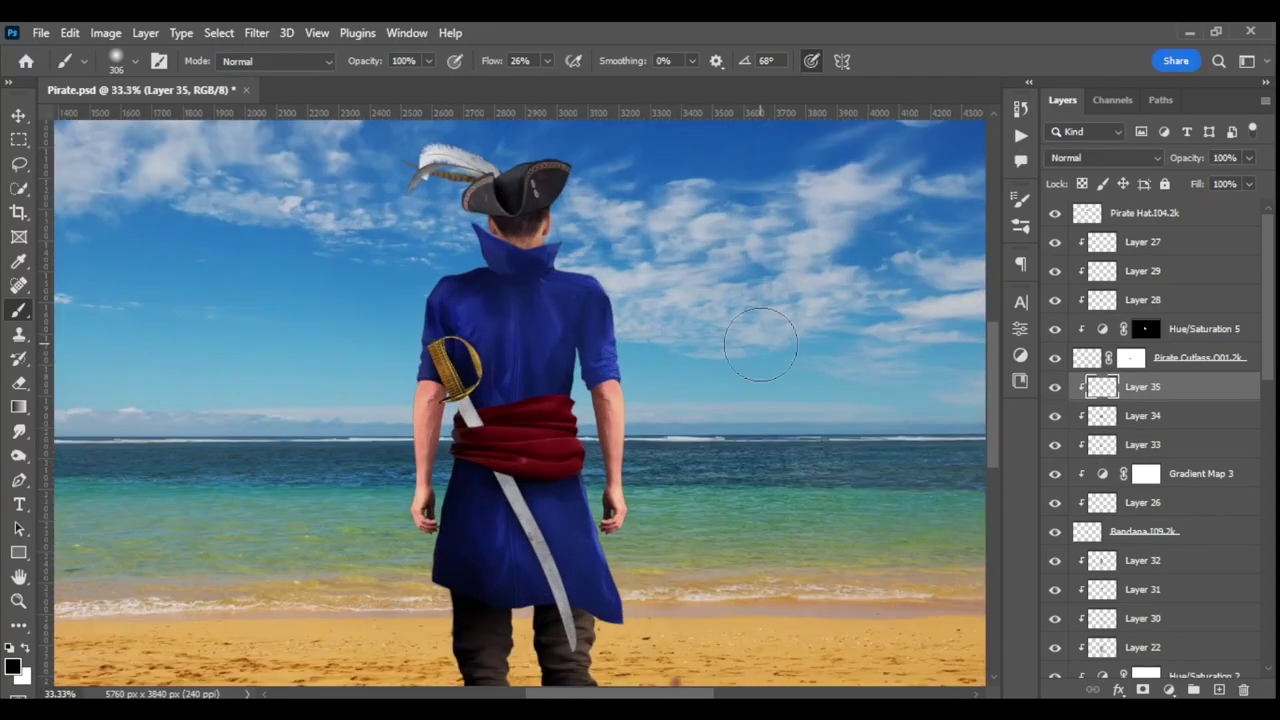
ctrl+click(490, 350)
key(ctrl+shift+alt+n)
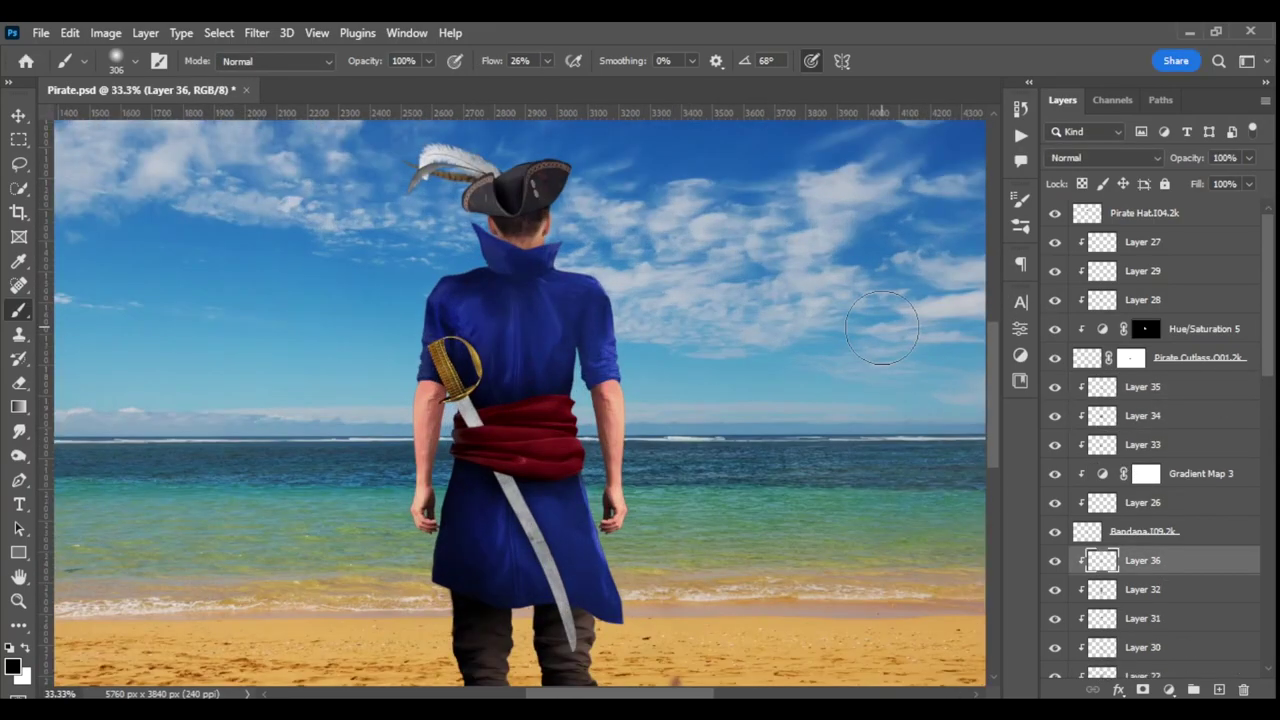
drag(460, 300, 490, 330)
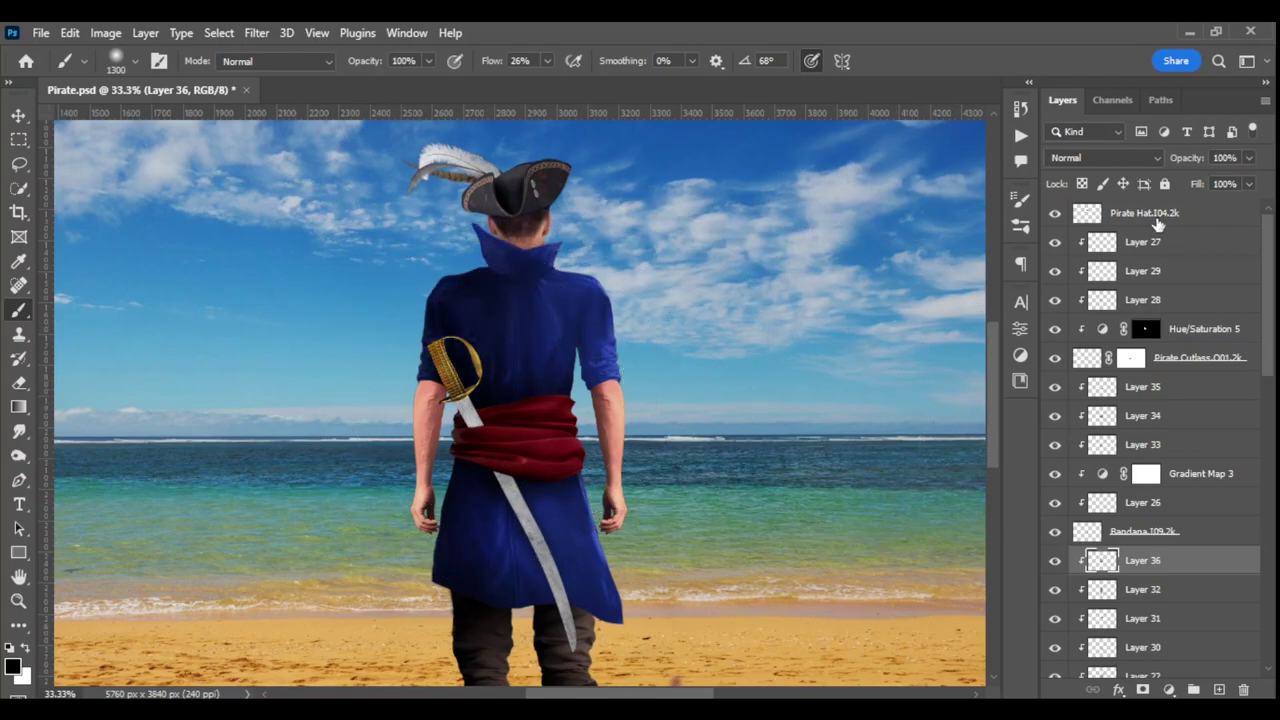
drag(1220, 183, 1221, 183)
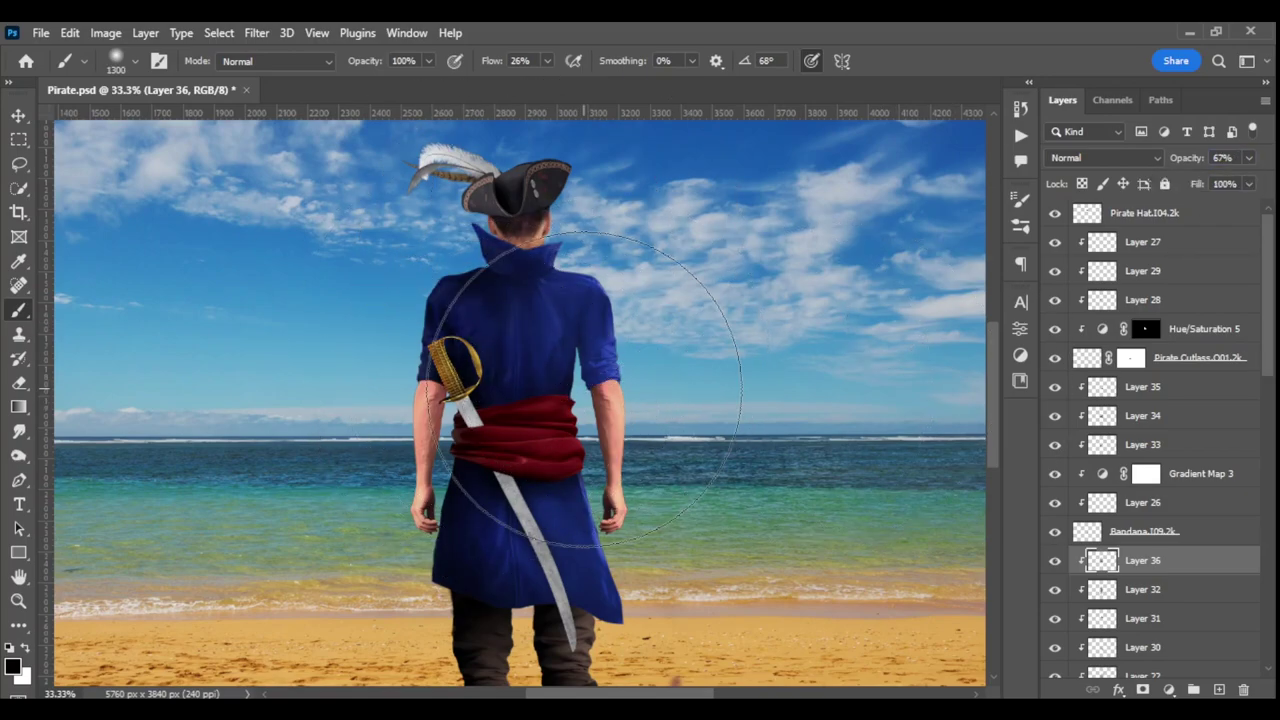
key(ctrl+shift+alt+n)
key(ctrl+shift+bracketright)
key(alt+shift+f)
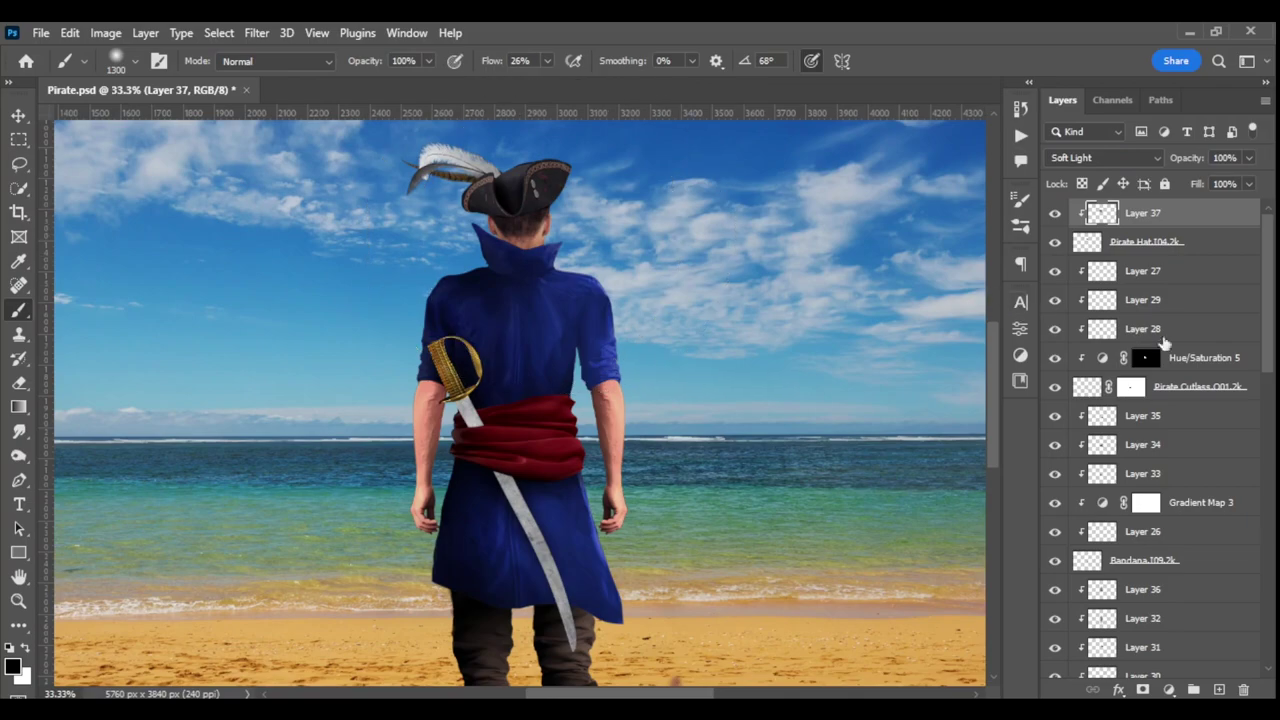
Step: Add an Exposure adjustment at -0.68 with gamma 0.78 and view the whole image
click(1168, 690)
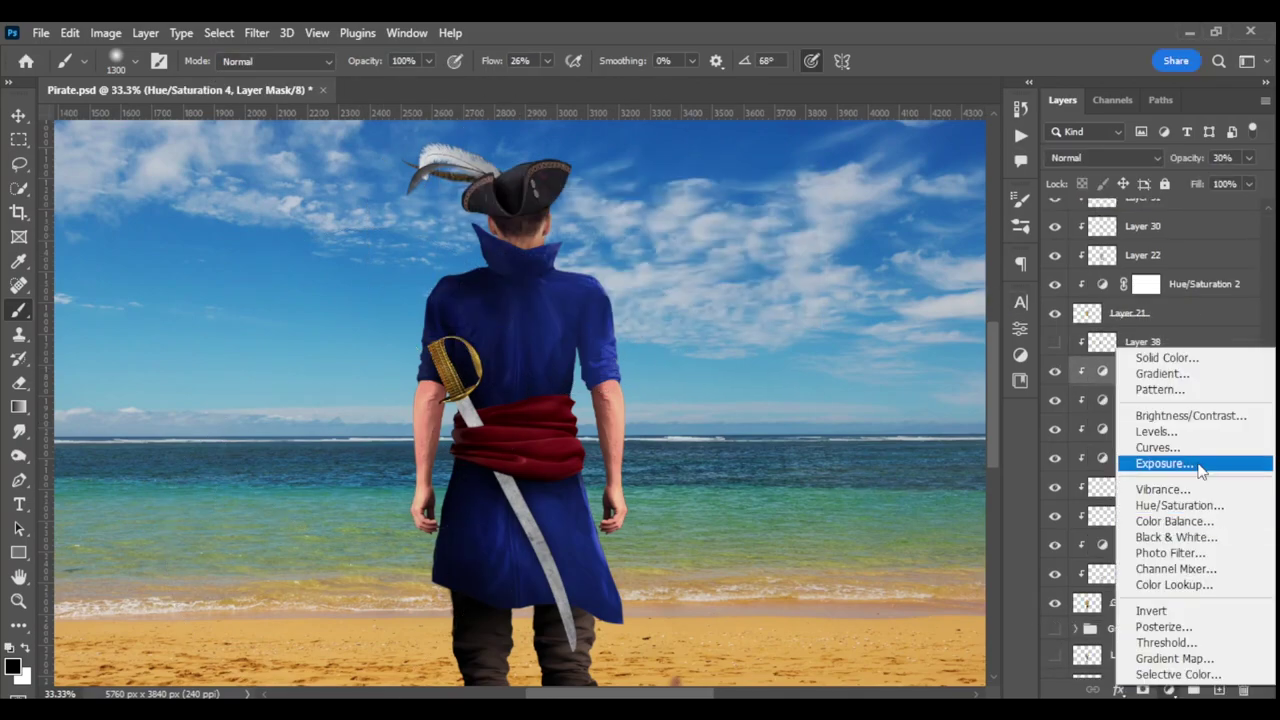
click(1163, 463)
drag(885, 402, 877, 402)
drag(885, 475, 901, 475)
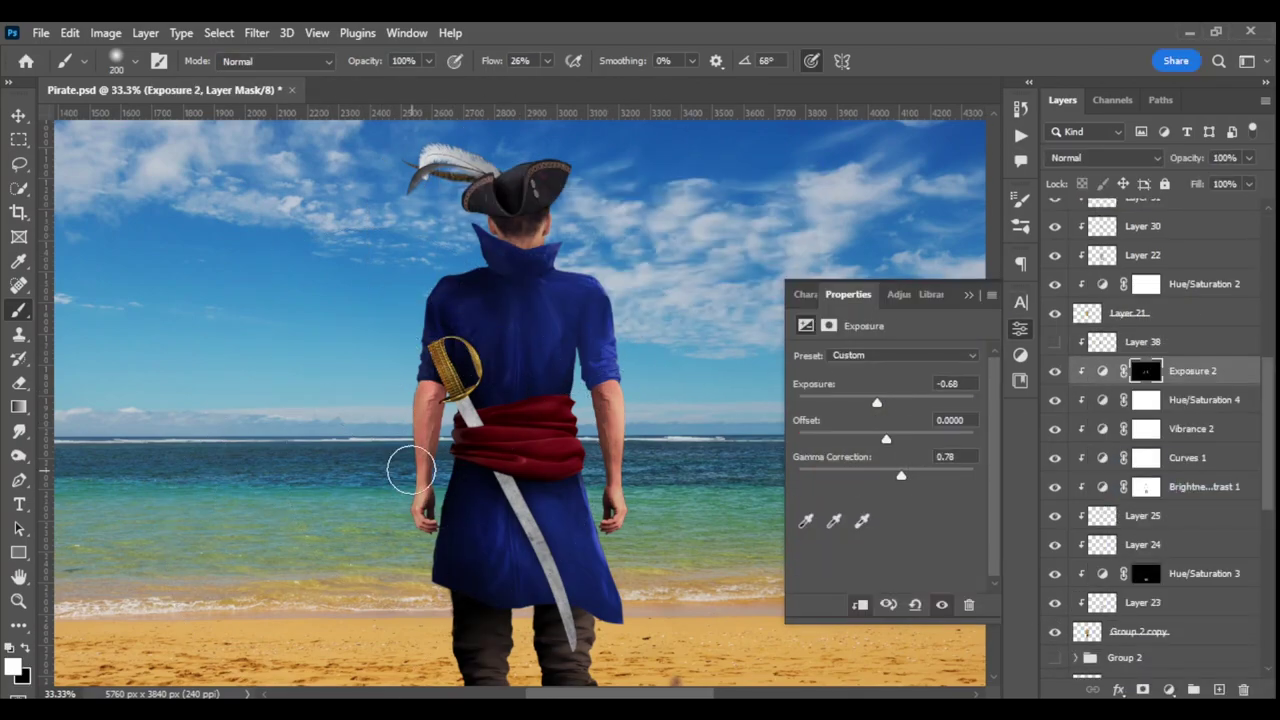
scroll(745, 407, up, 3)
key(ctrl+minus)
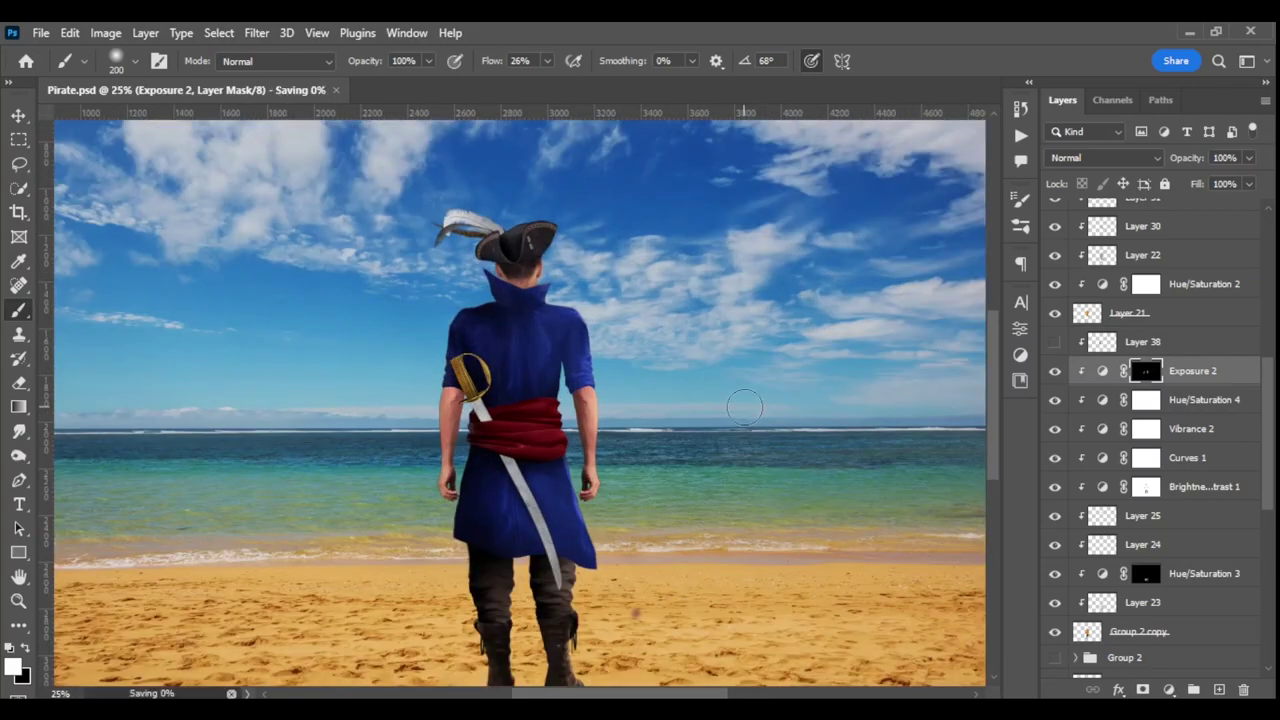
key(ctrl+minus)
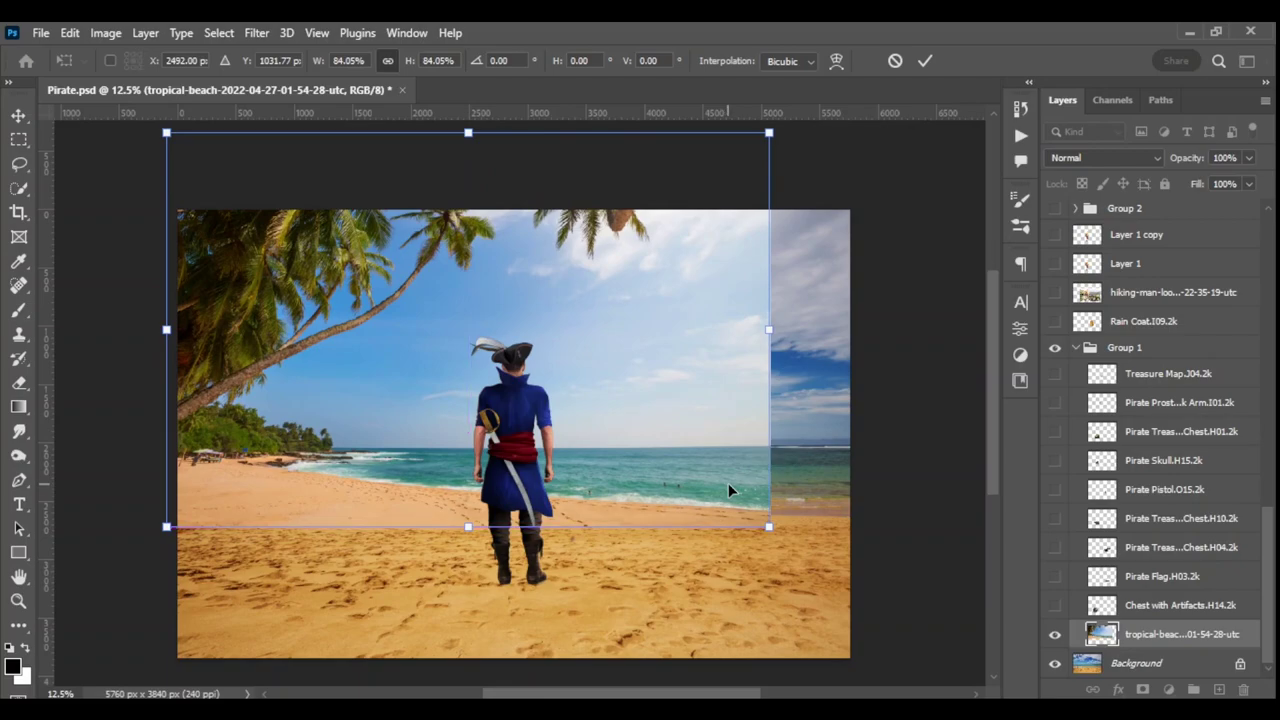
Step: Mask the beach photo, hiding its right-side sky and restoring lighter sky around the pirate
key(Return)
click(1141, 689)
key(b)
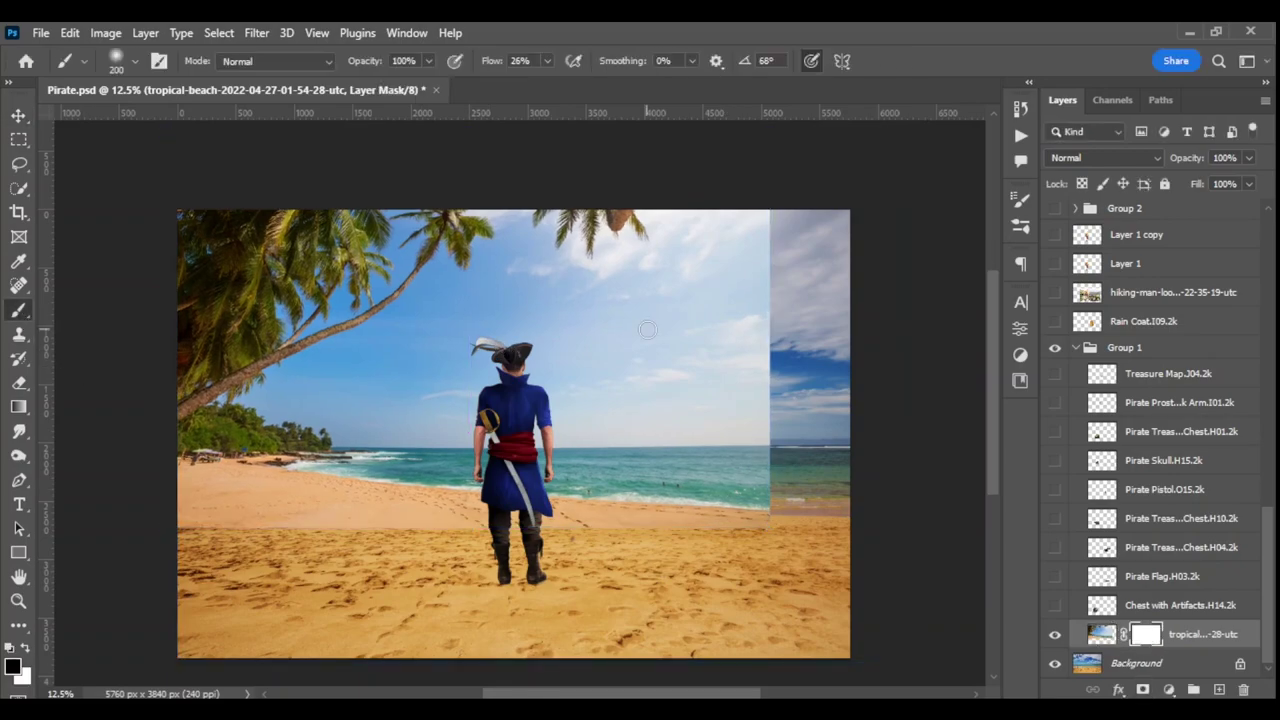
mouse_move(770, 220)
mouse_down()
mouse_move(771, 429)
mouse_move(790, 430)
mouse_move(580, 535)
mouse_up()
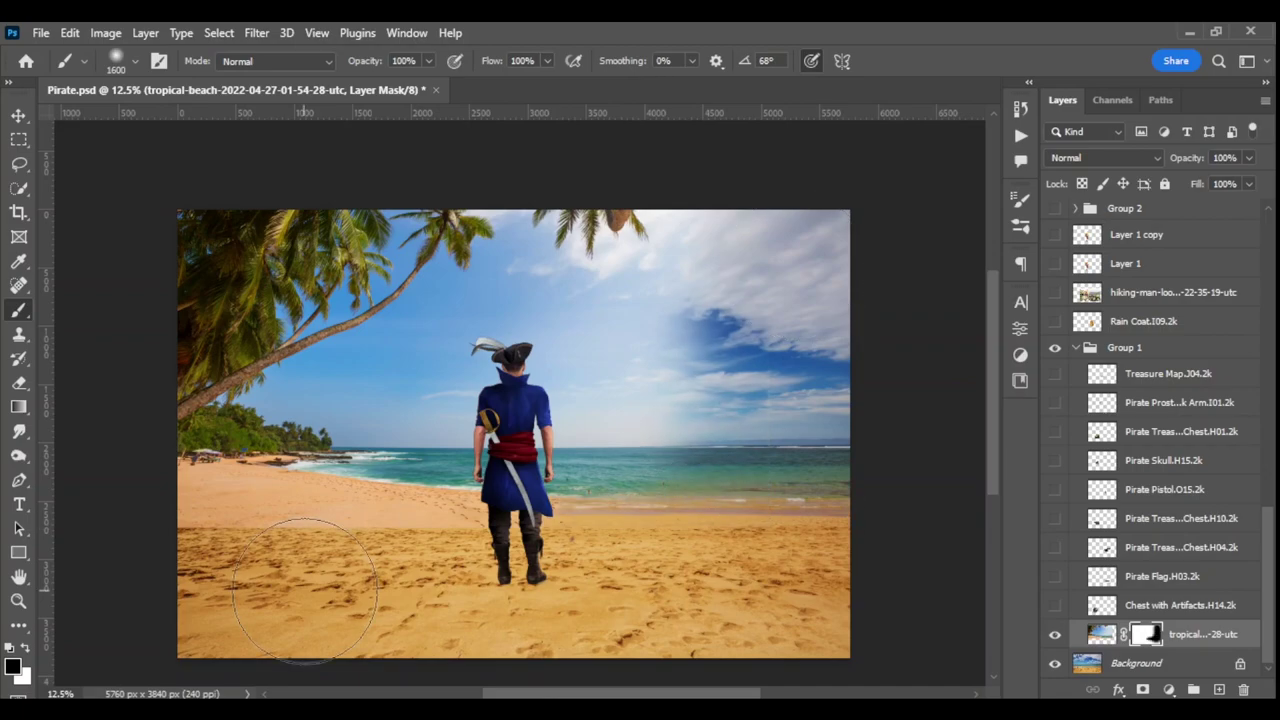
scroll(114, 528, down, 2)
drag(660, 300, 490, 318)
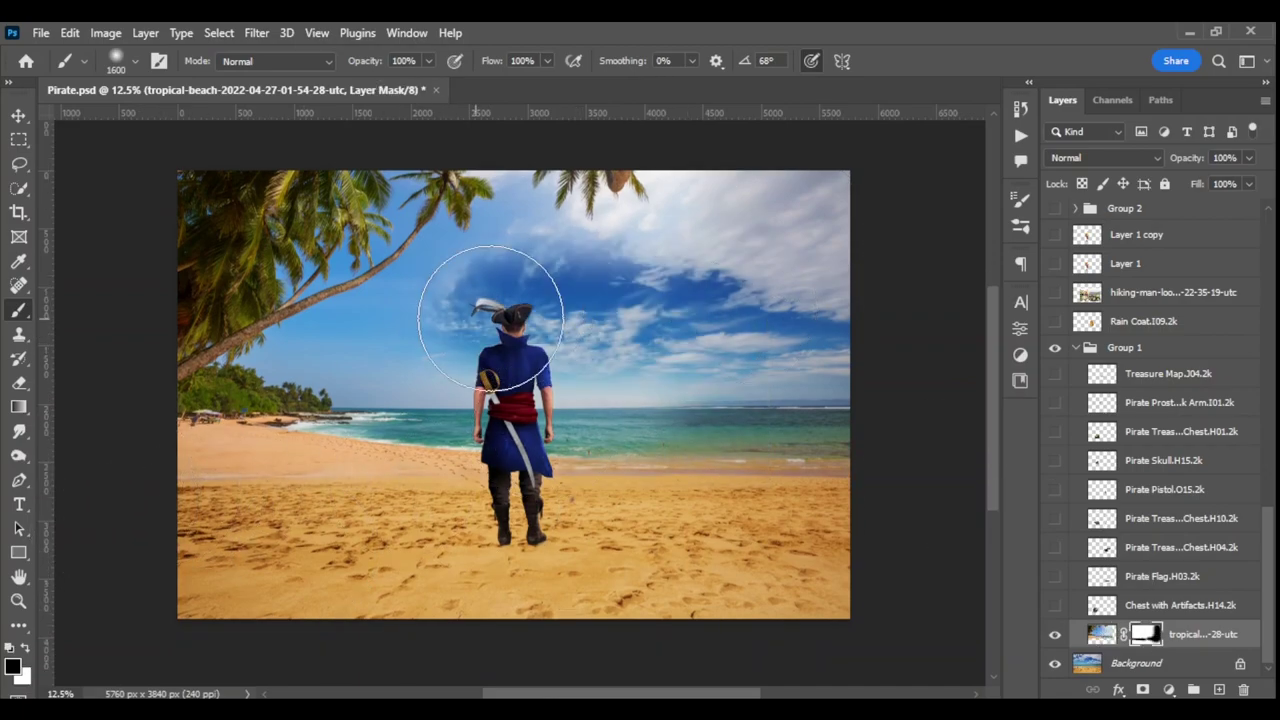
key(x)
key(bracketright)
key(bracketright)
drag(586, 386, 474, 370)
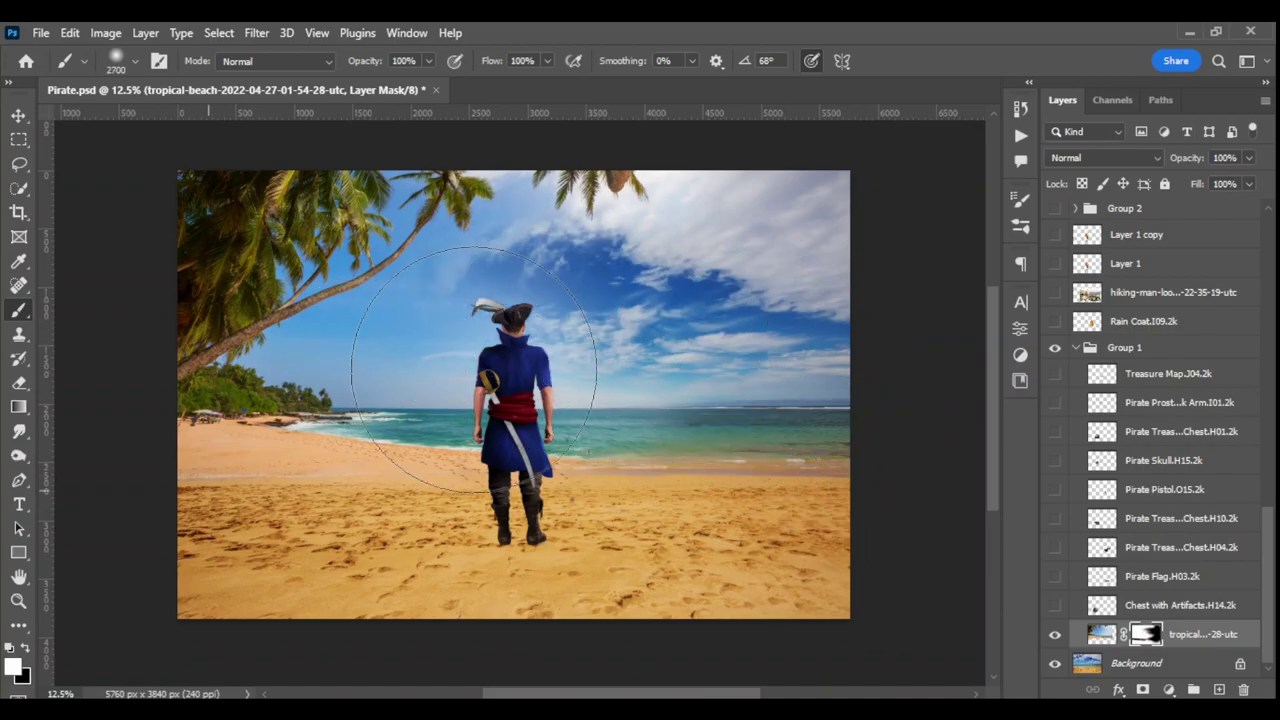
Step: Add a Hue/Saturation adjustment boosting blue saturation and slightly shifting the sky's hue
click(1168, 690)
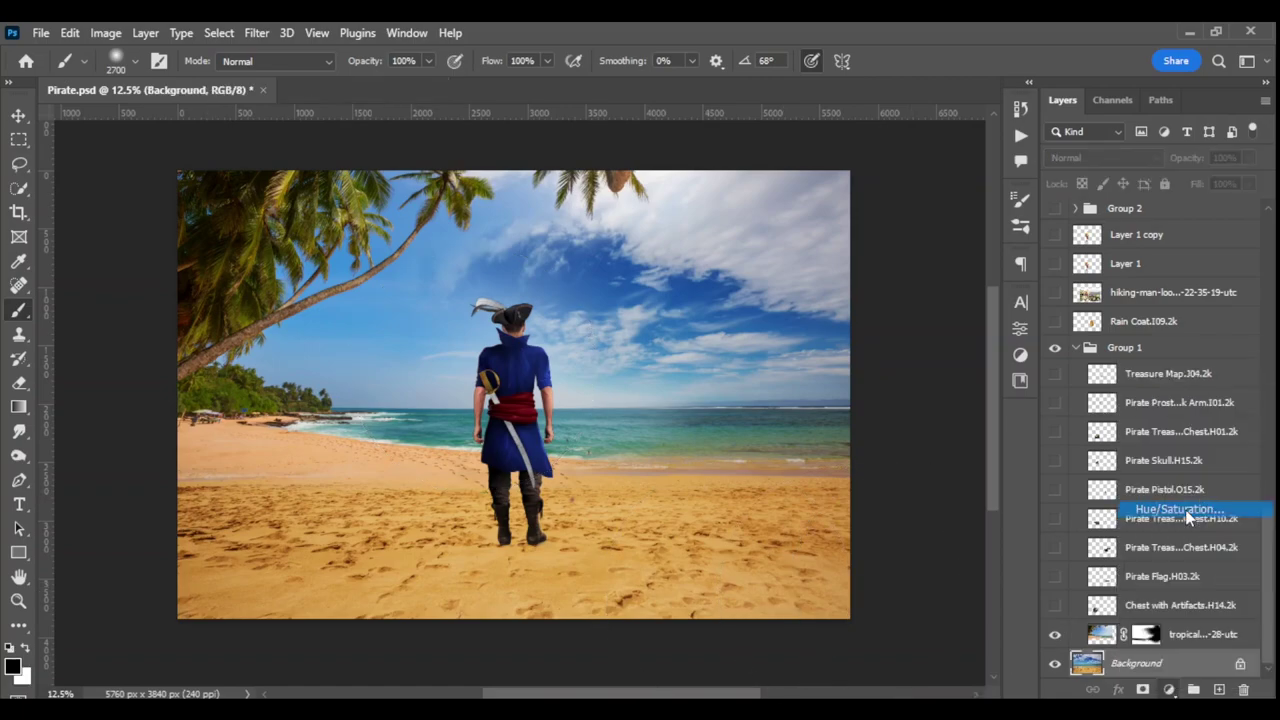
click(1186, 514)
drag(886, 457, 944, 465)
drag(886, 428, 882, 428)
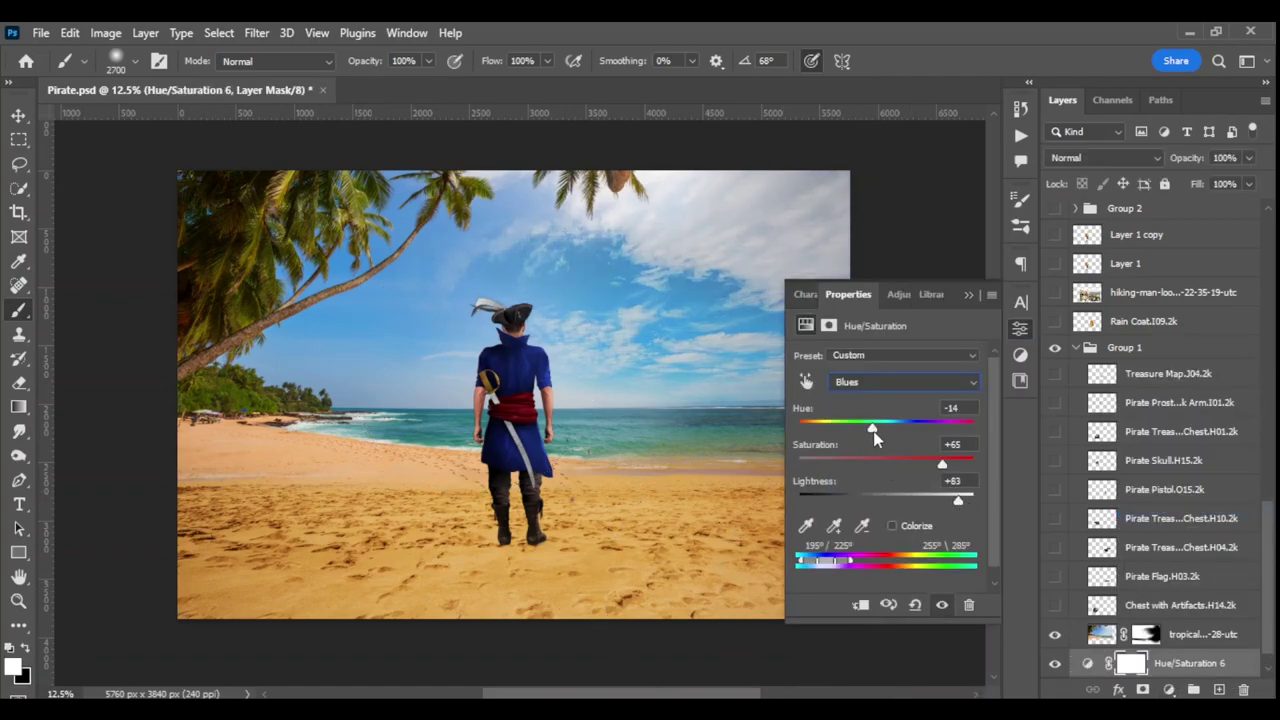
drag(944, 460, 945, 468)
click(968, 294)
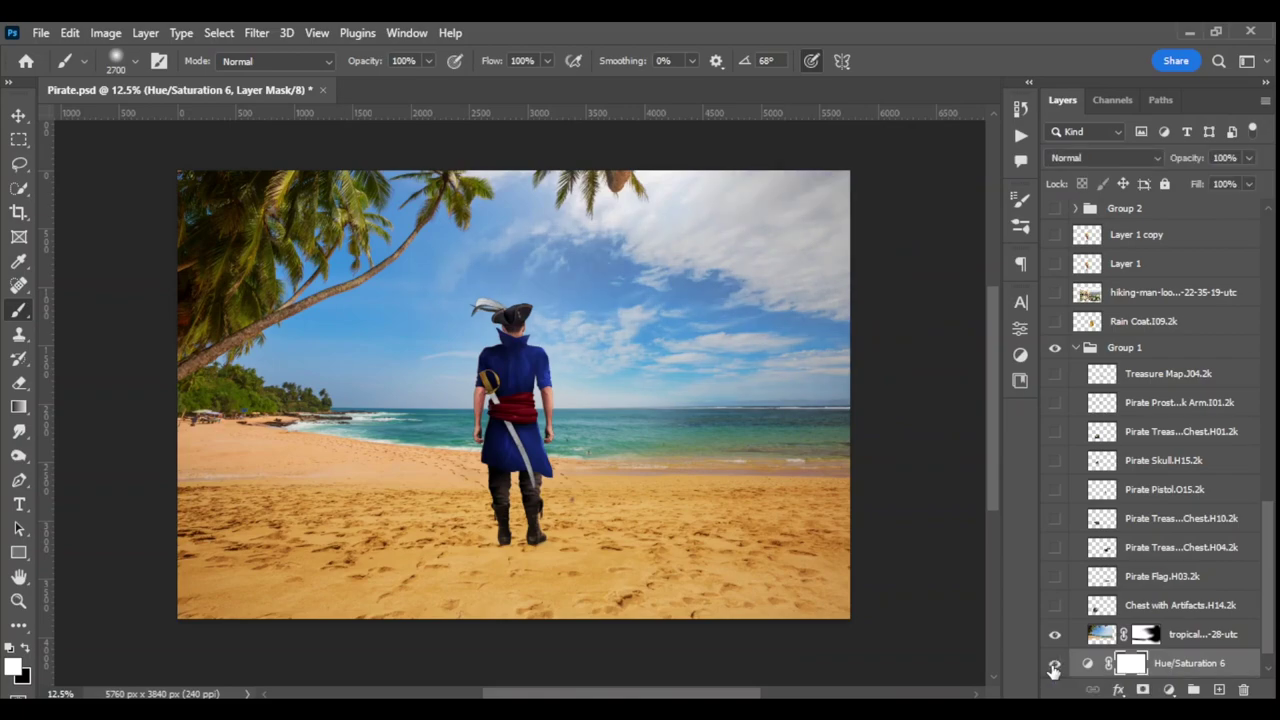
Step: Duplicate the tropical beach photo and enlarge and reposition the copy
click(1190, 634)
key(ctrl+j)
key(ctrl+t)
drag(771, 486, 589, 466)
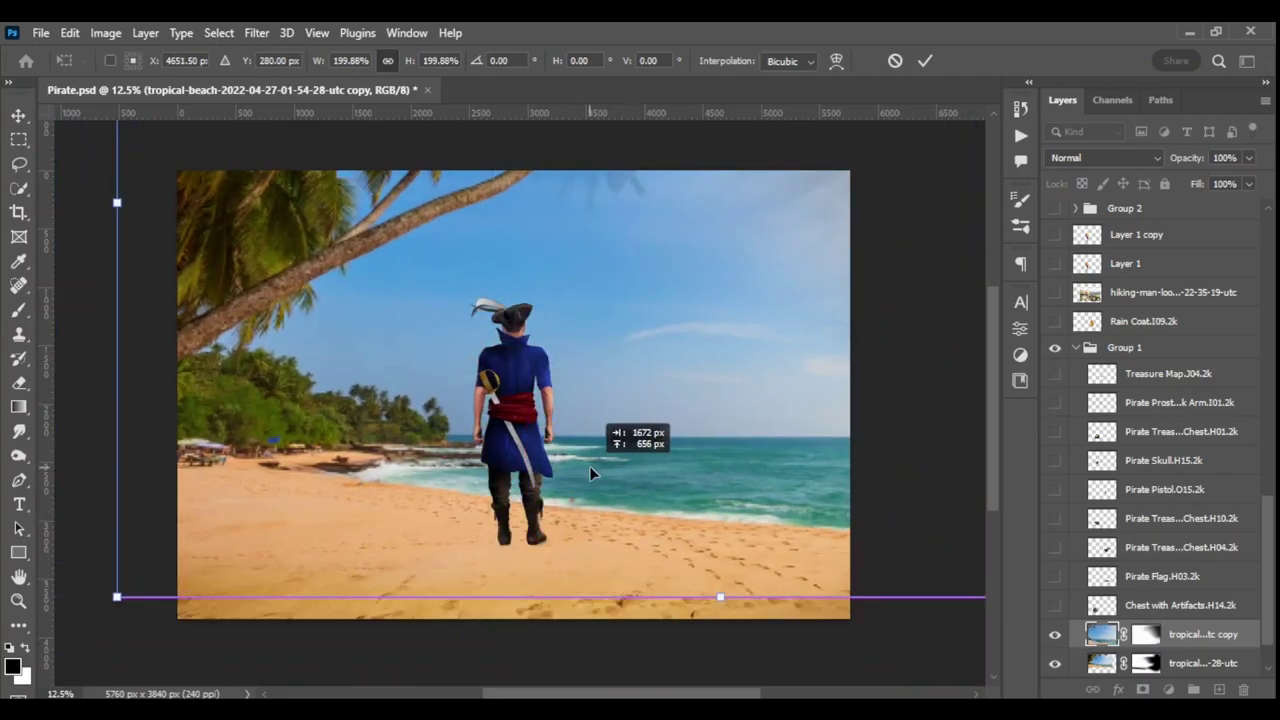
key(ctrl+minus)
key(ctrl+minus)
key(ctrl+minus)
drag(946, 80, 617, 380)
key(Return)
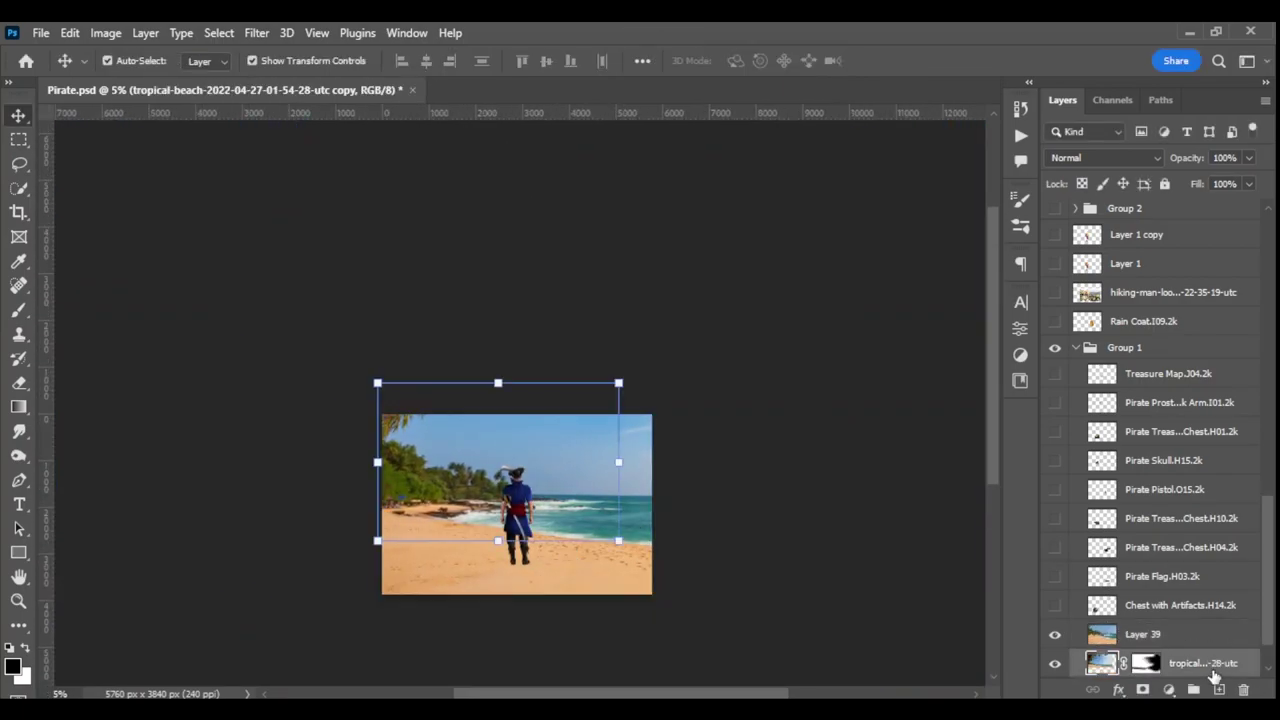
Step: Give the beach copy a black mask and paint in new waves right of the pirate
key(ctrl+0)
click(1143, 690)
key(ctrl+i)
key(b)
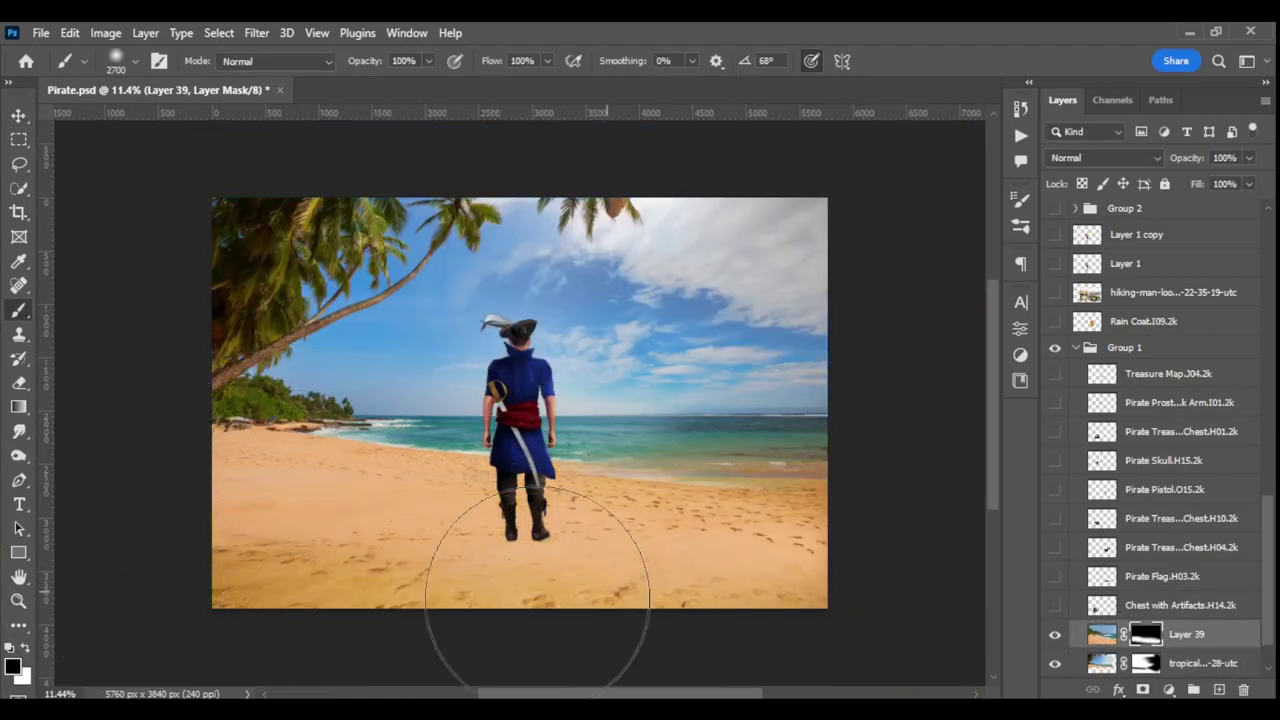
drag(906, 517, 680, 400)
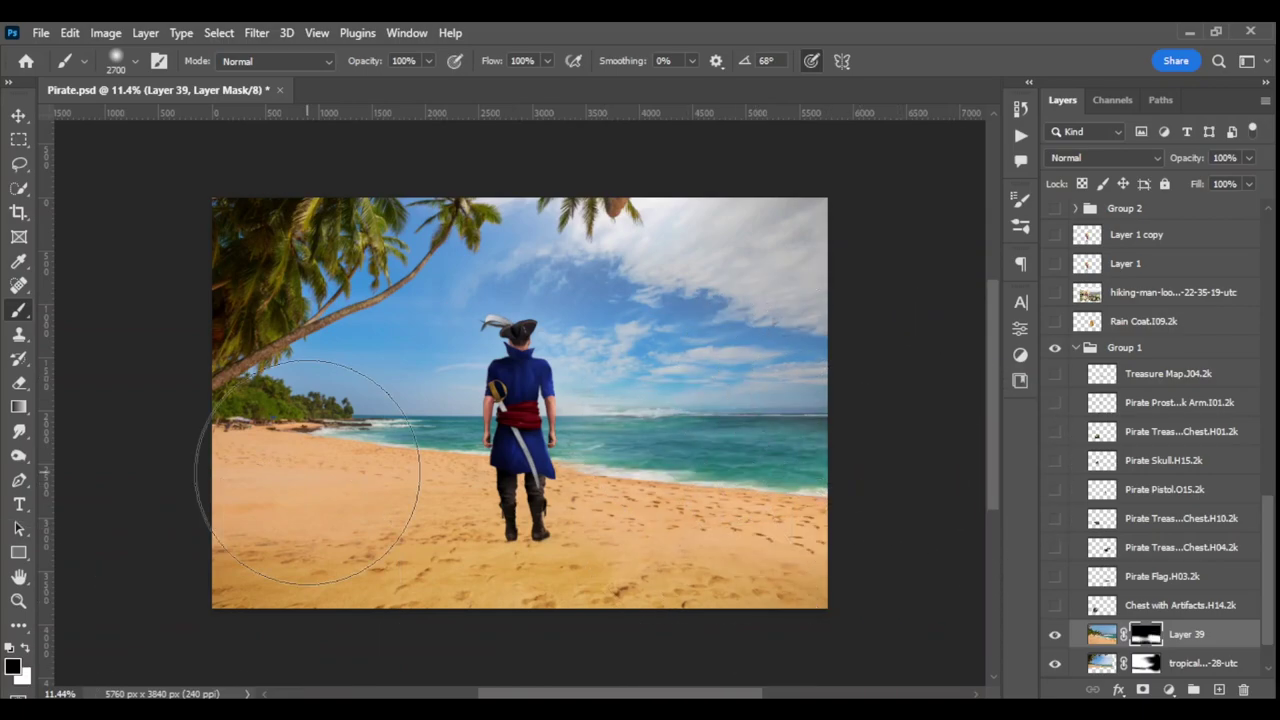
drag(830, 430, 729, 429)
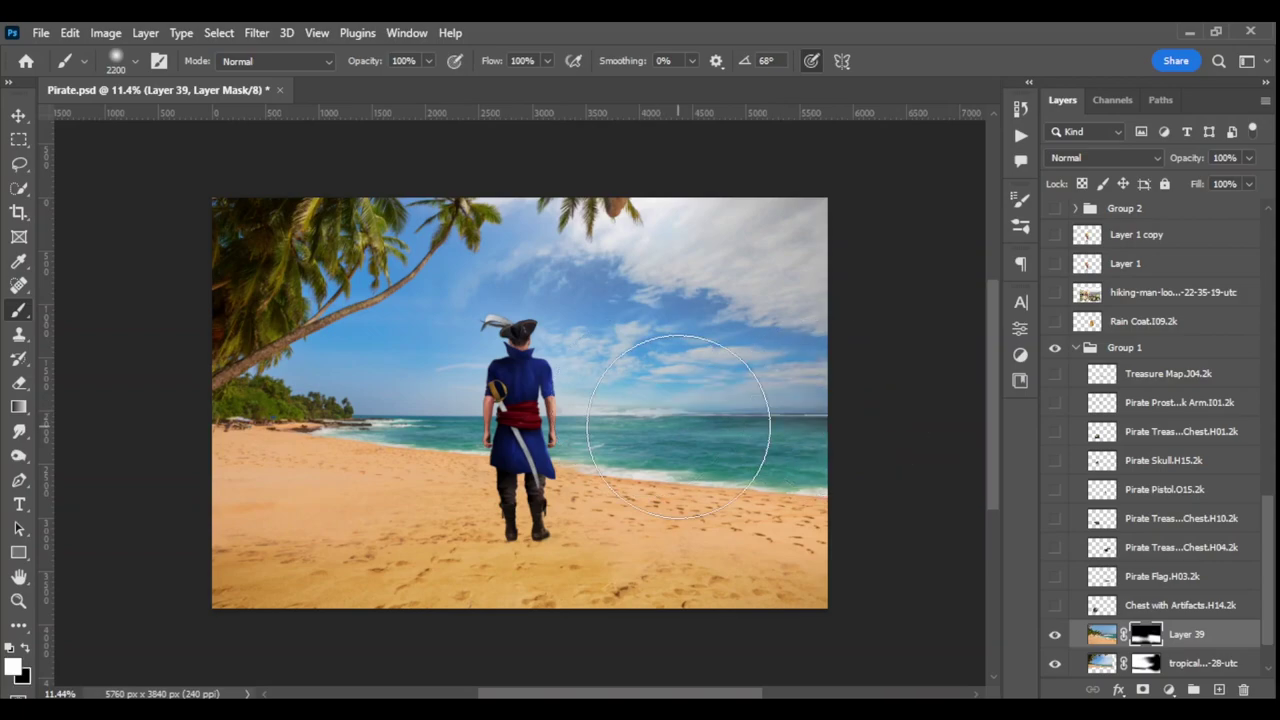
key(bracketleft)
key(bracketleft)
key(bracketleft)
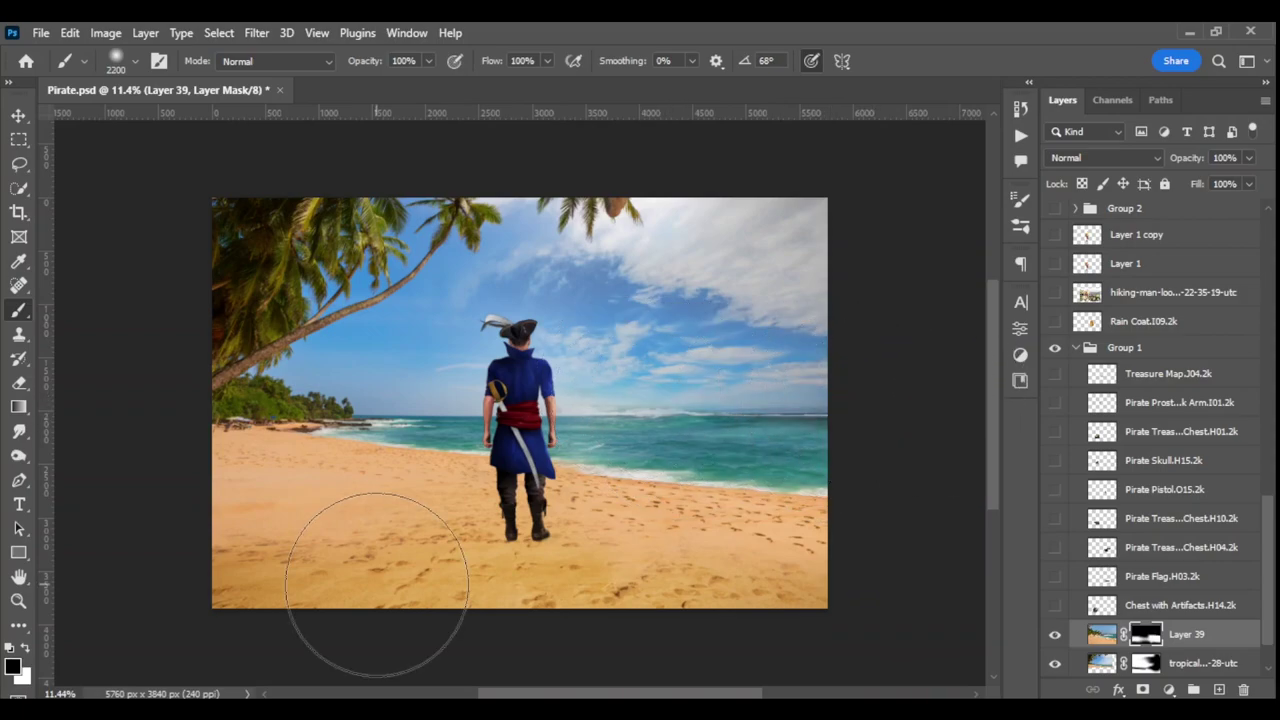
Step: Show the skull hat and treasure map, rotating the map to lie on the sand
click(1124, 348)
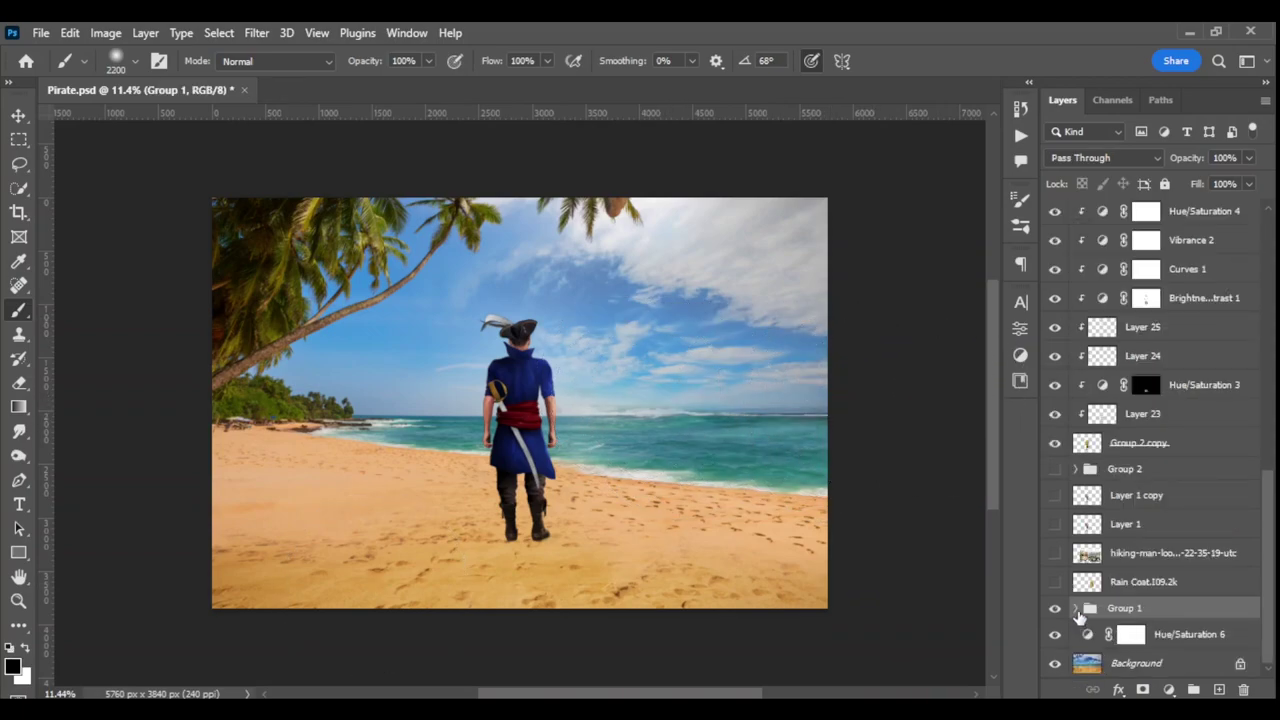
click(1054, 462)
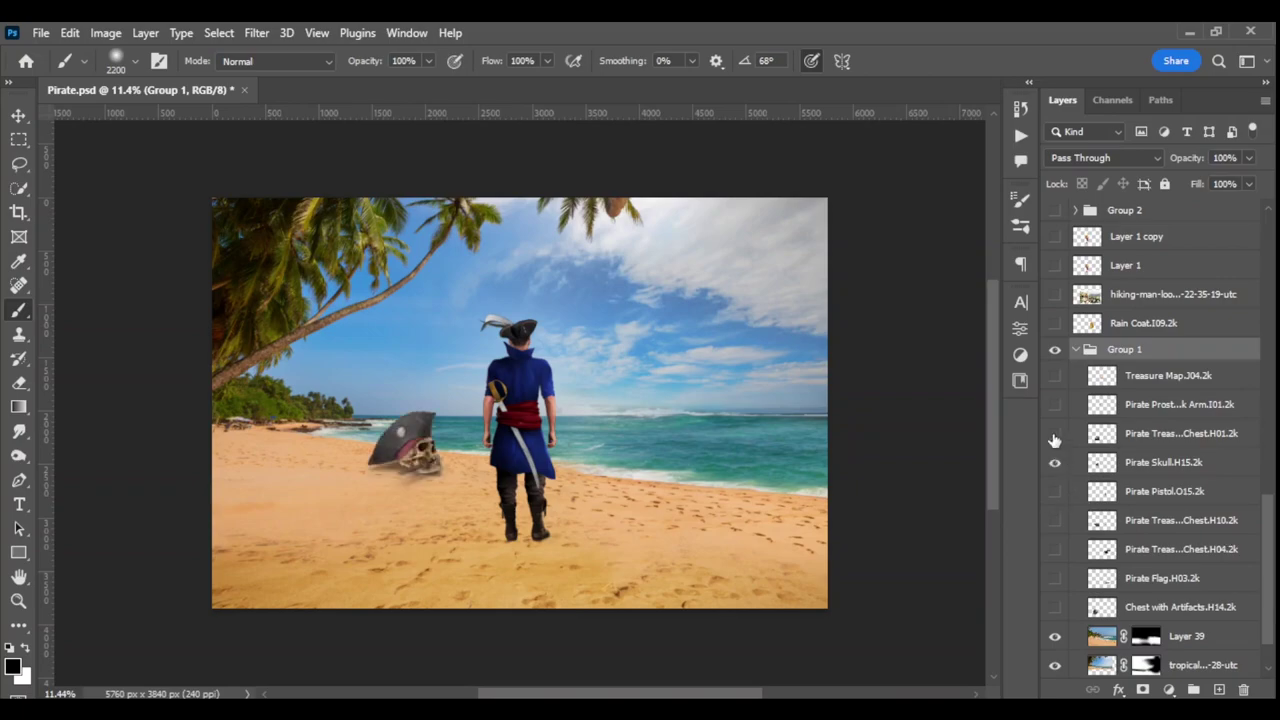
click(1054, 375)
click(18, 115)
key(ctrl+t)
drag(430, 440, 453, 566)
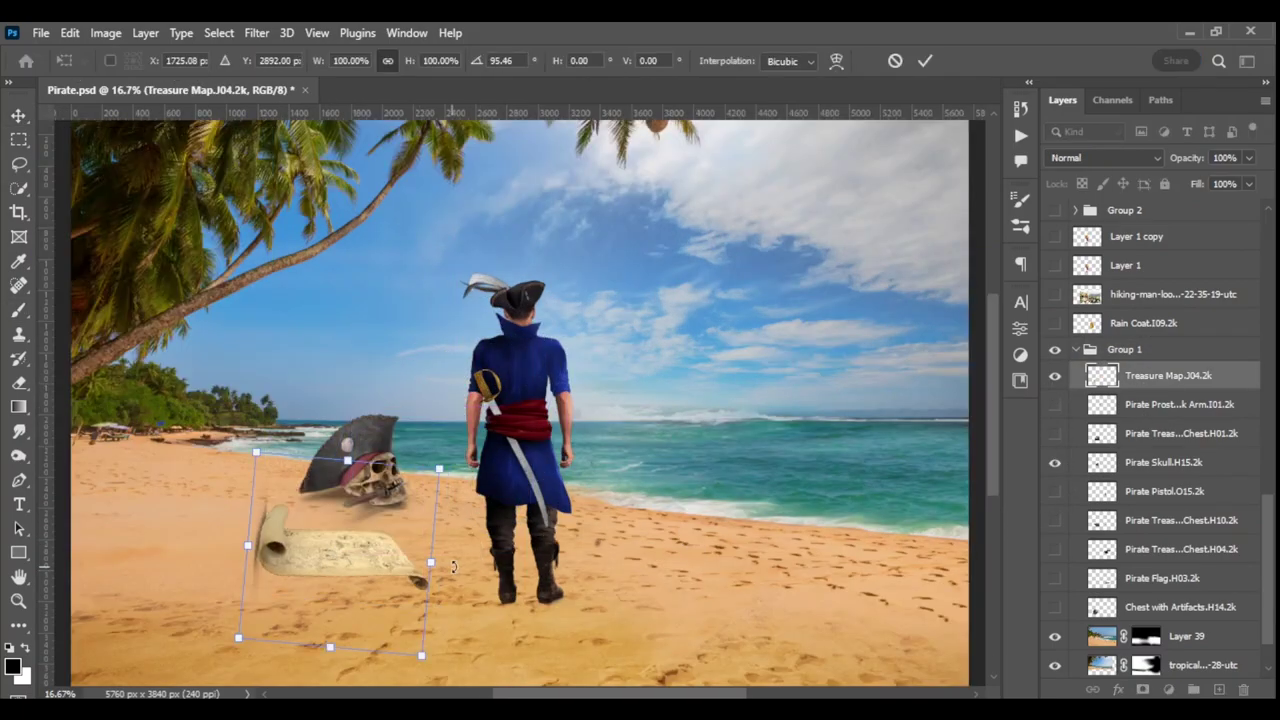
key(Return)
key(e)
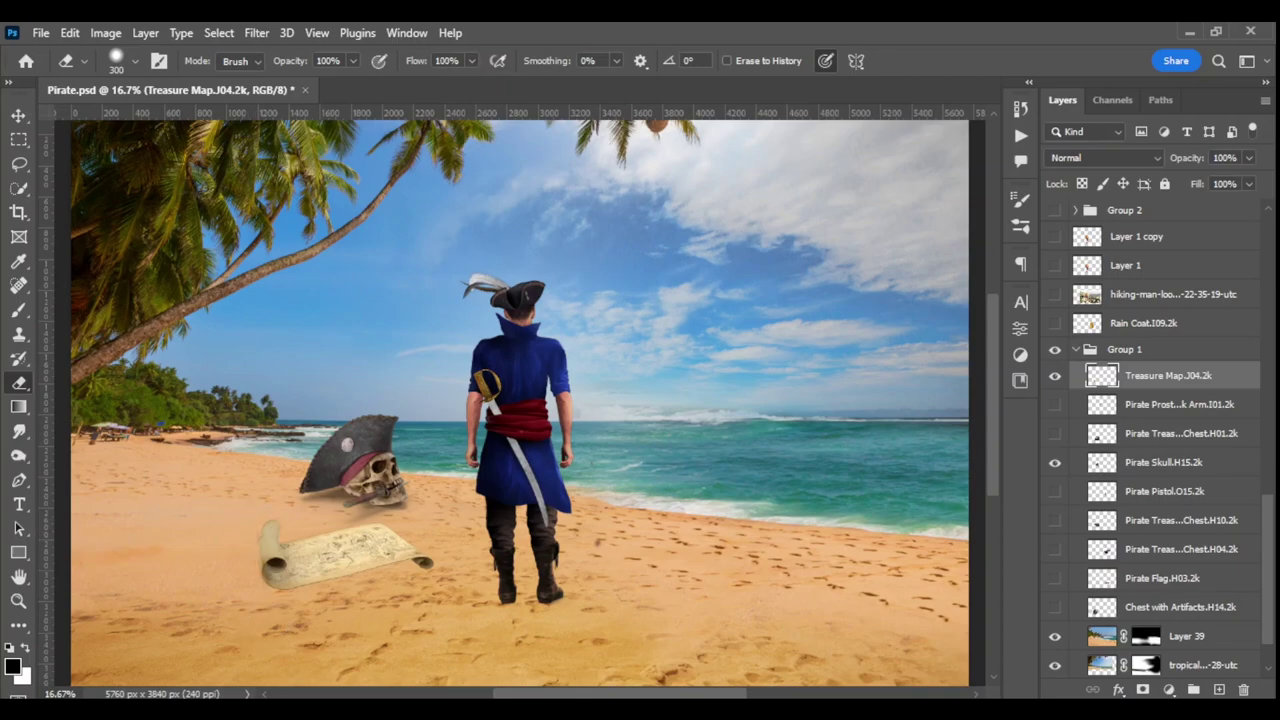
Step: Place two treasure chests: one right of the pirate, an enlarged one at lower left
click(1054, 433)
key(v)
drag(360, 530, 631, 446)
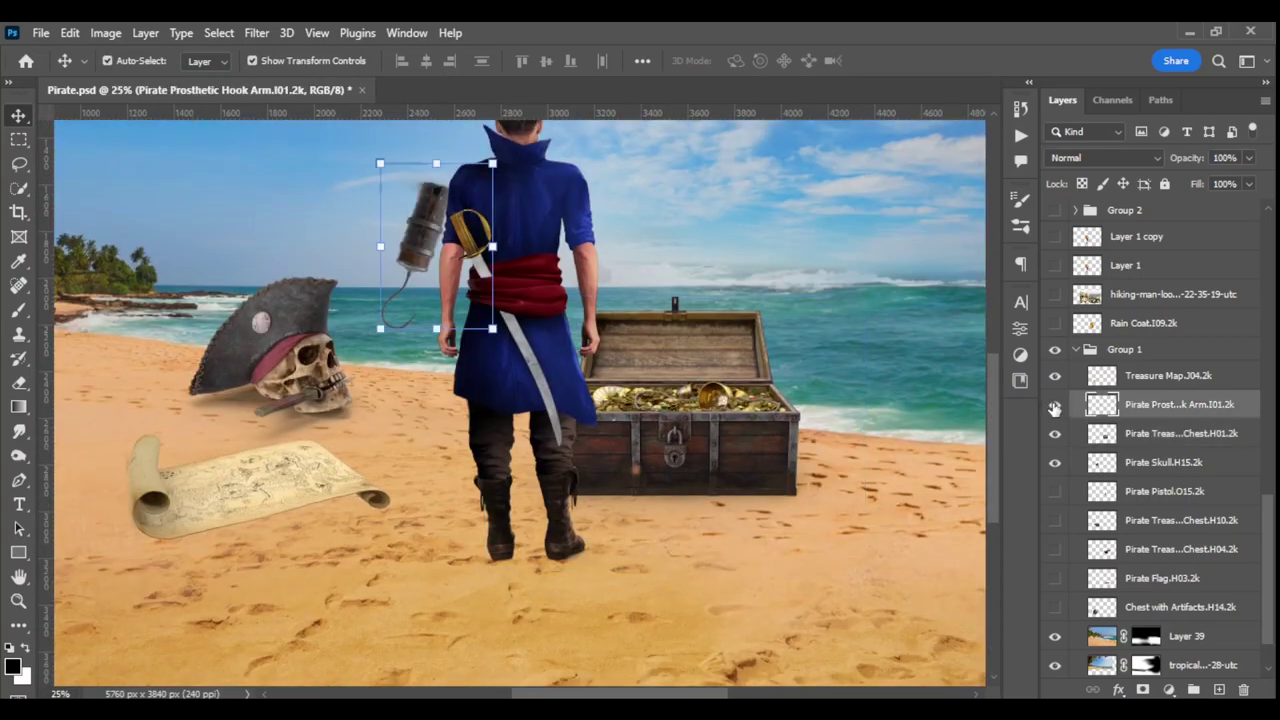
click(1054, 520)
mouse_move(360, 480)
mouse_down()
mouse_move(475, 588)
mouse_move(208, 543)
mouse_up()
drag(286, 557, 372, 510)
key(Return)
Step: Show and shrink the third chest, show the pirate flag, and move the map toward the pirate's feet
scroll(400, 500, down, 1)
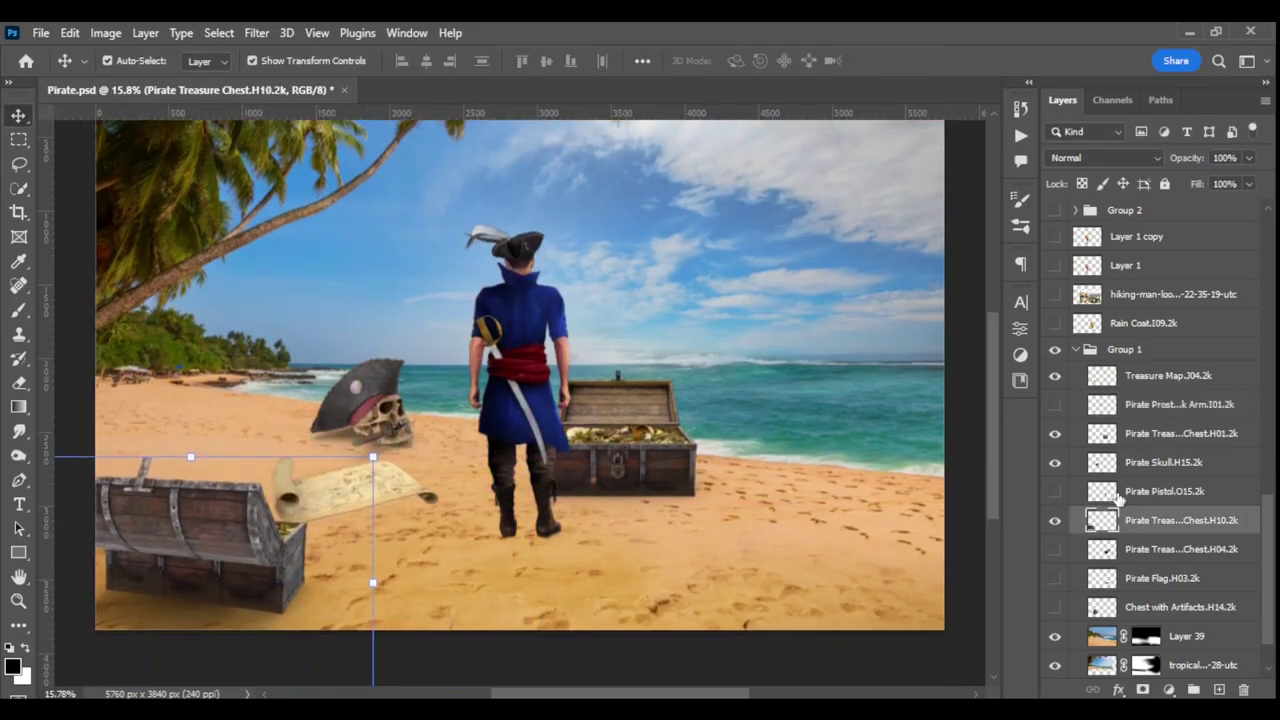
click(1054, 549)
click(1180, 549)
drag(672, 505, 739, 494)
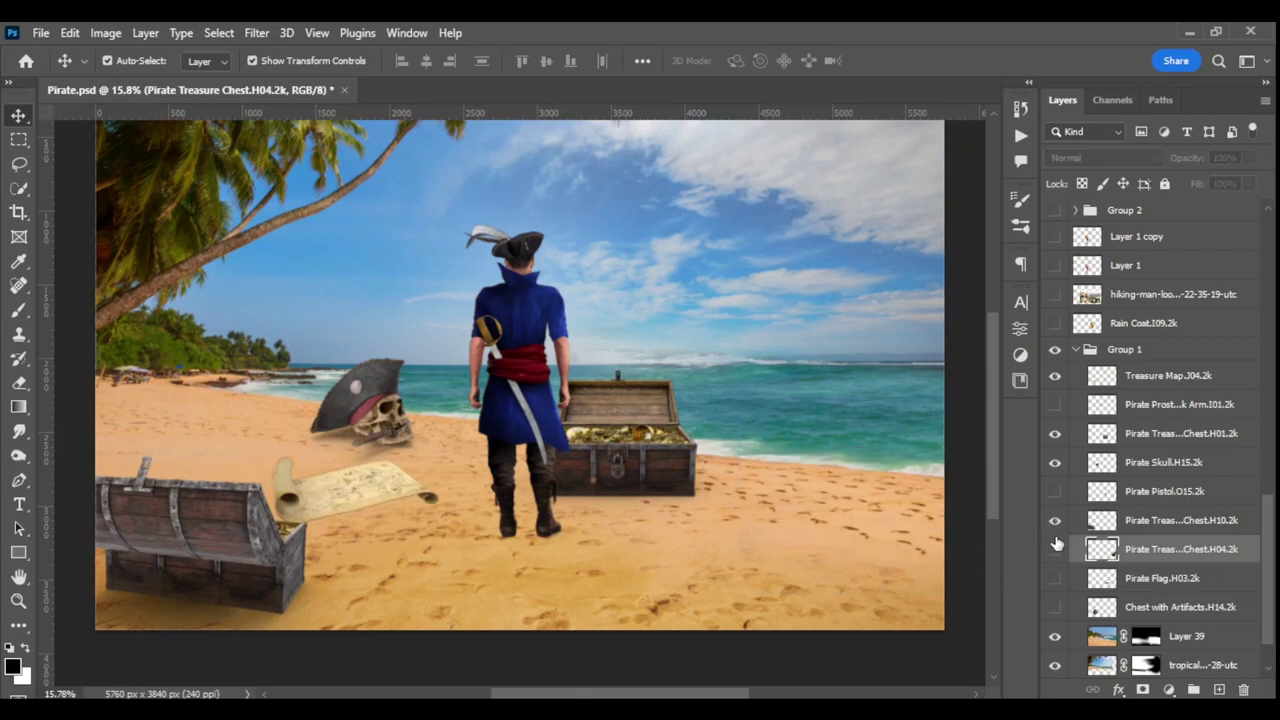
click(1054, 578)
mouse_move(380, 488)
mouse_down()
mouse_move(490, 503)
mouse_move(580, 490)
mouse_up()
Step: Resize the treasure map and move and scale the skull hat beside the lower-left chest
key(ctrl+t)
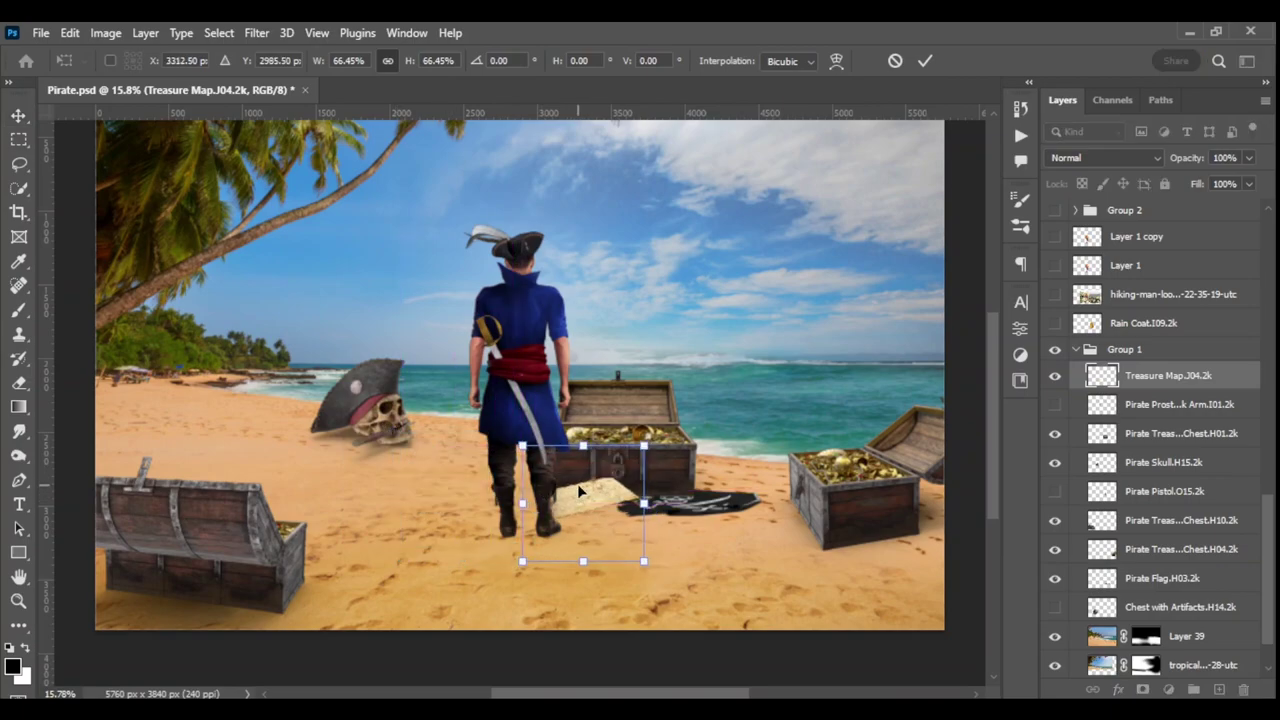
key(Return)
click(350, 405)
key(ctrl+t)
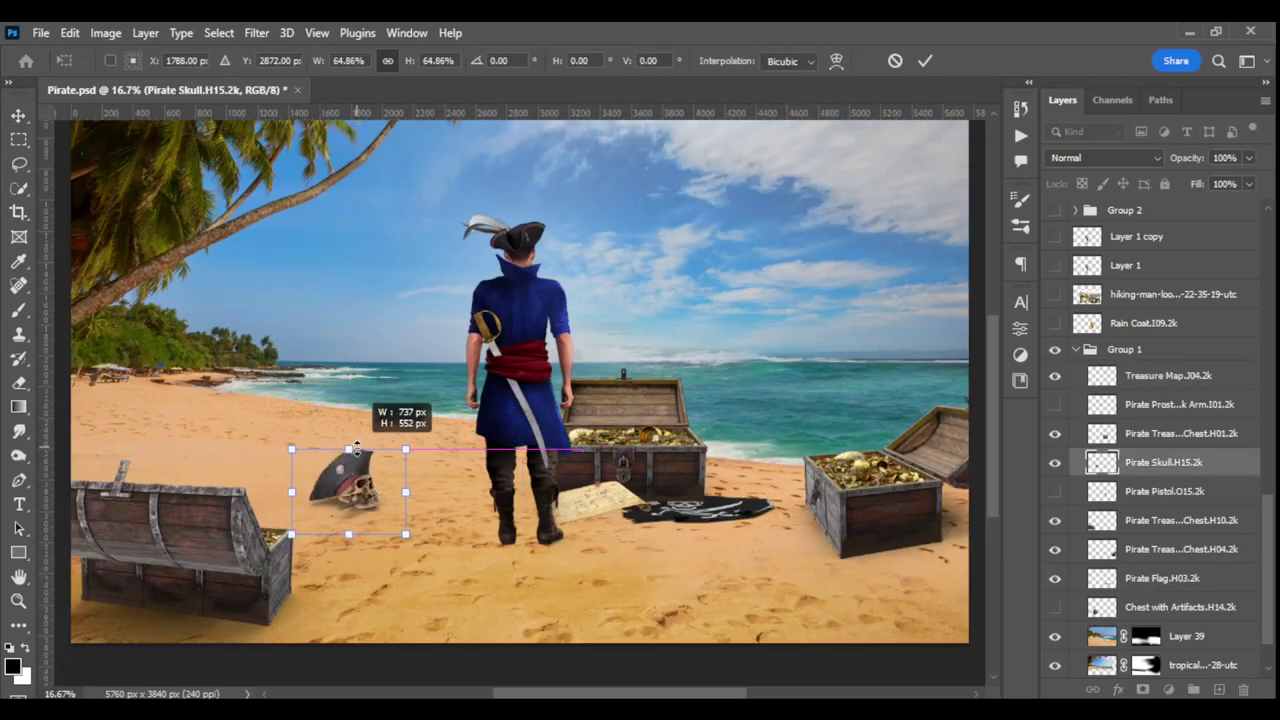
drag(350, 470, 333, 590)
drag(330, 494, 371, 540)
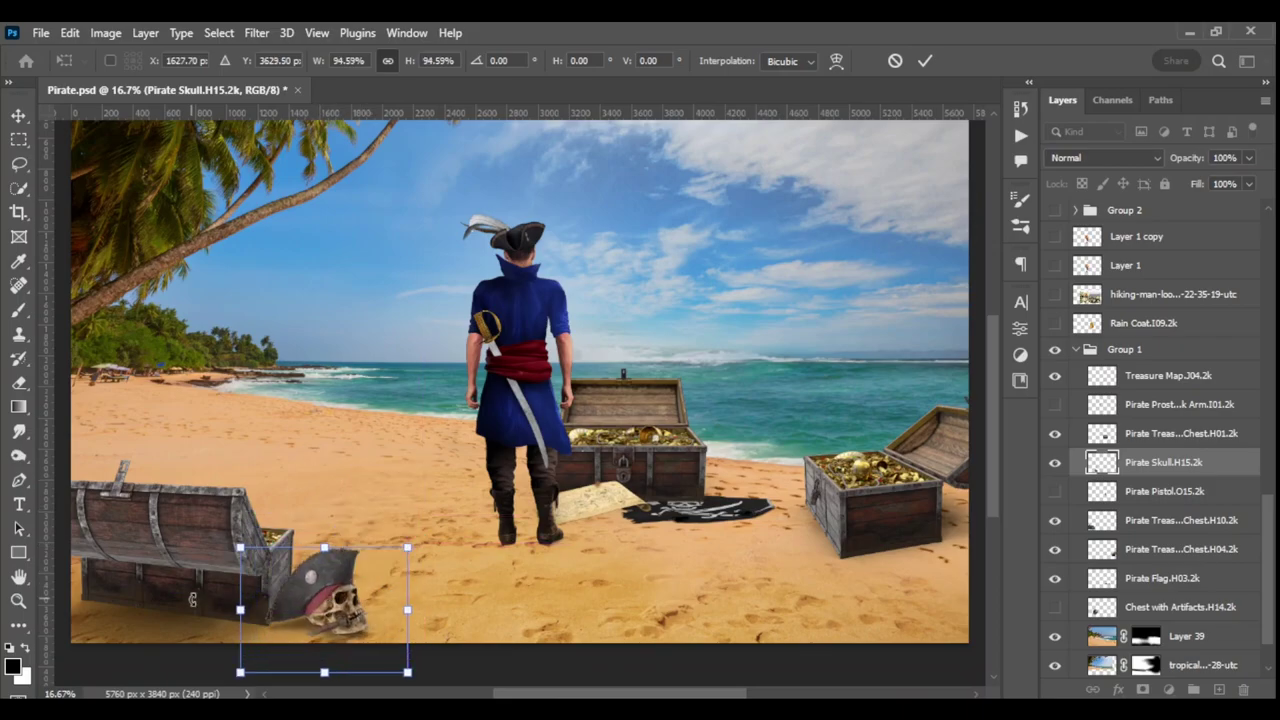
key(Return)
Step: Marquee-select the lid of the chest behind the pirate and rotate it slightly
scroll(616, 410, up, 2)
click(1180, 433)
key(m)
drag(428, 258, 897, 488)
key(ctrl+t)
drag(897, 257, 960, 240)
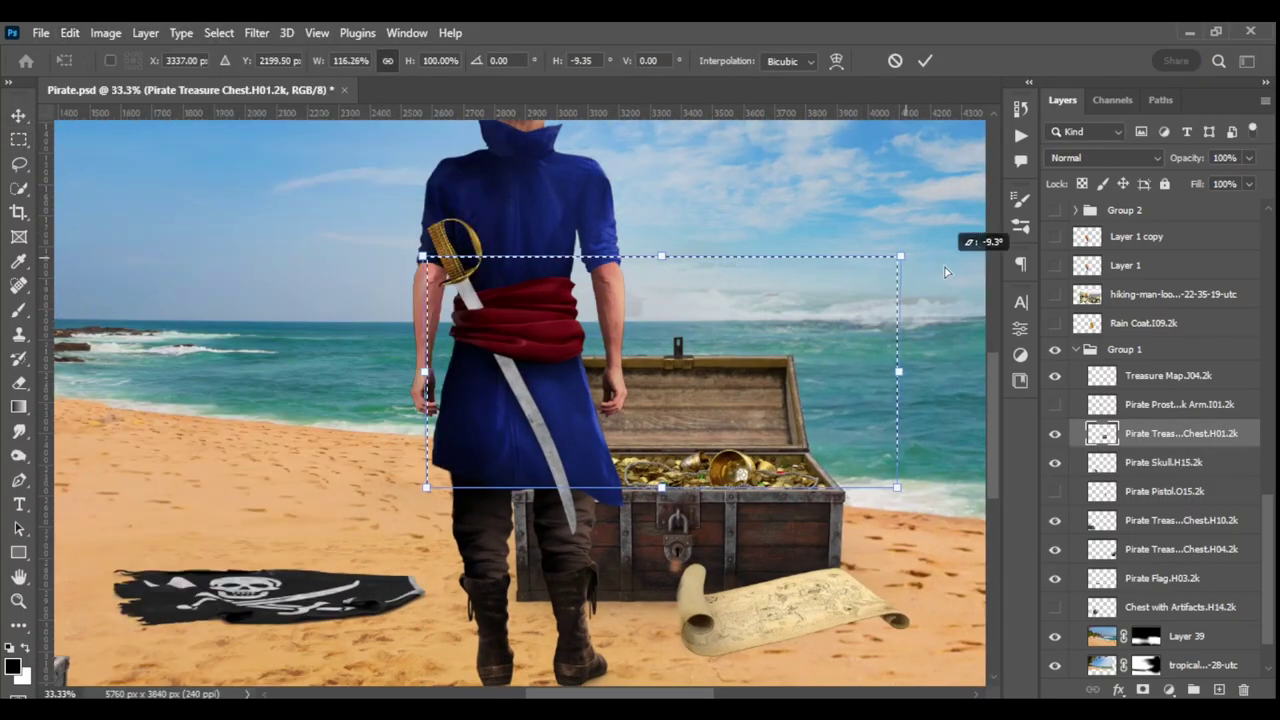
key(ctrl+minus)
key(Return)
key(ctrl+minus)
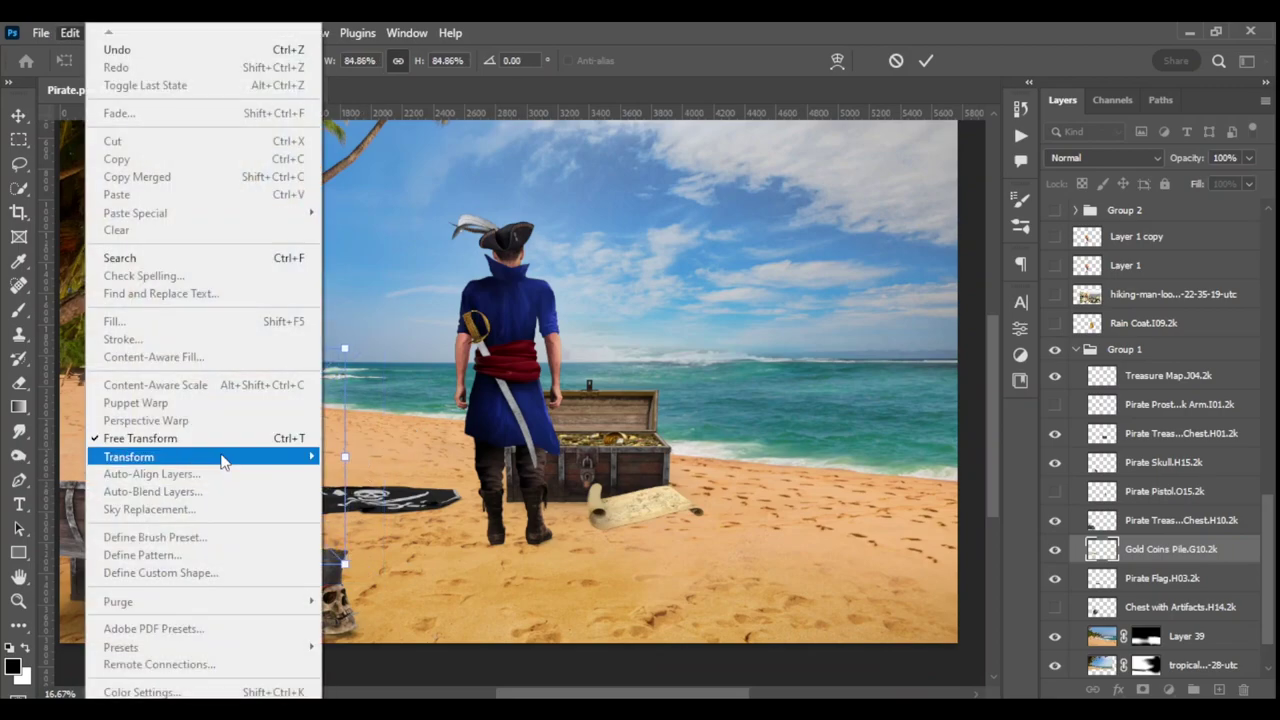
Step: Move and shrink the gold coins beside the chest and scale down the treasure pile
drag(285, 485, 728, 467)
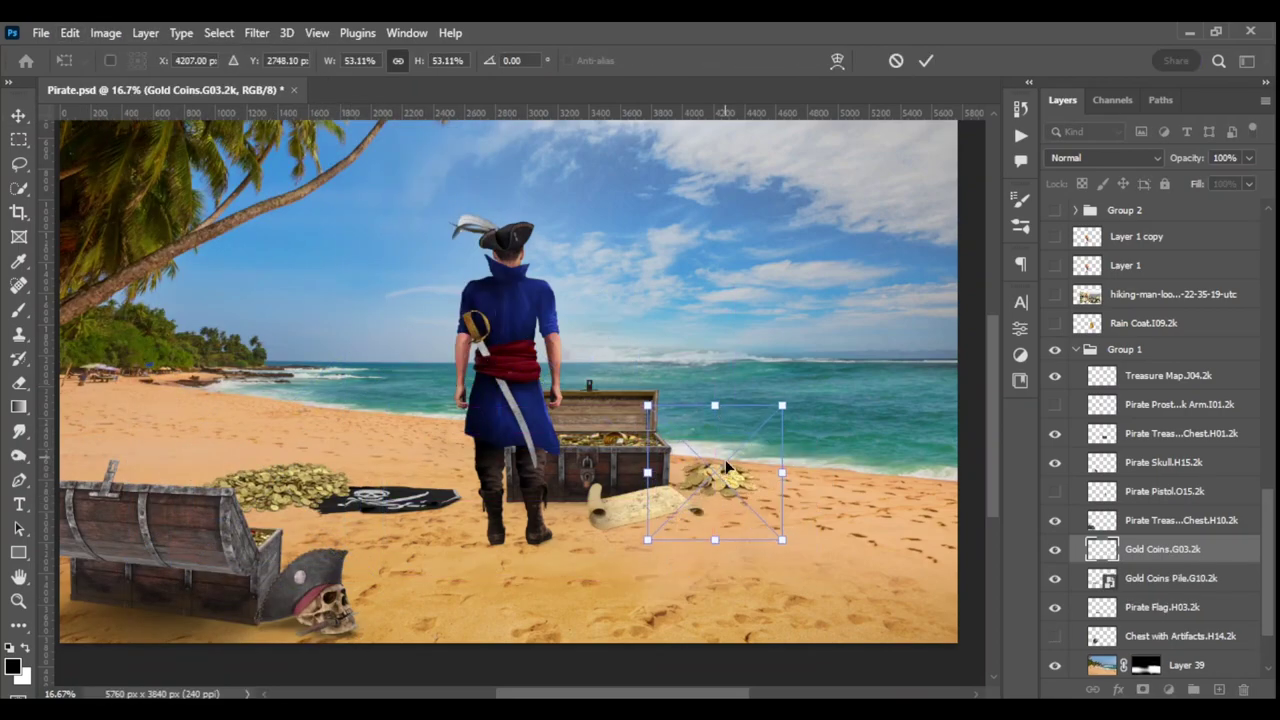
mouse_move(664, 532)
mouse_down()
mouse_move(735, 495)
mouse_move(875, 525)
mouse_move(460, 560)
mouse_up()
key(Return)
drag(274, 277, 329, 300)
drag(557, 502, 537, 518)
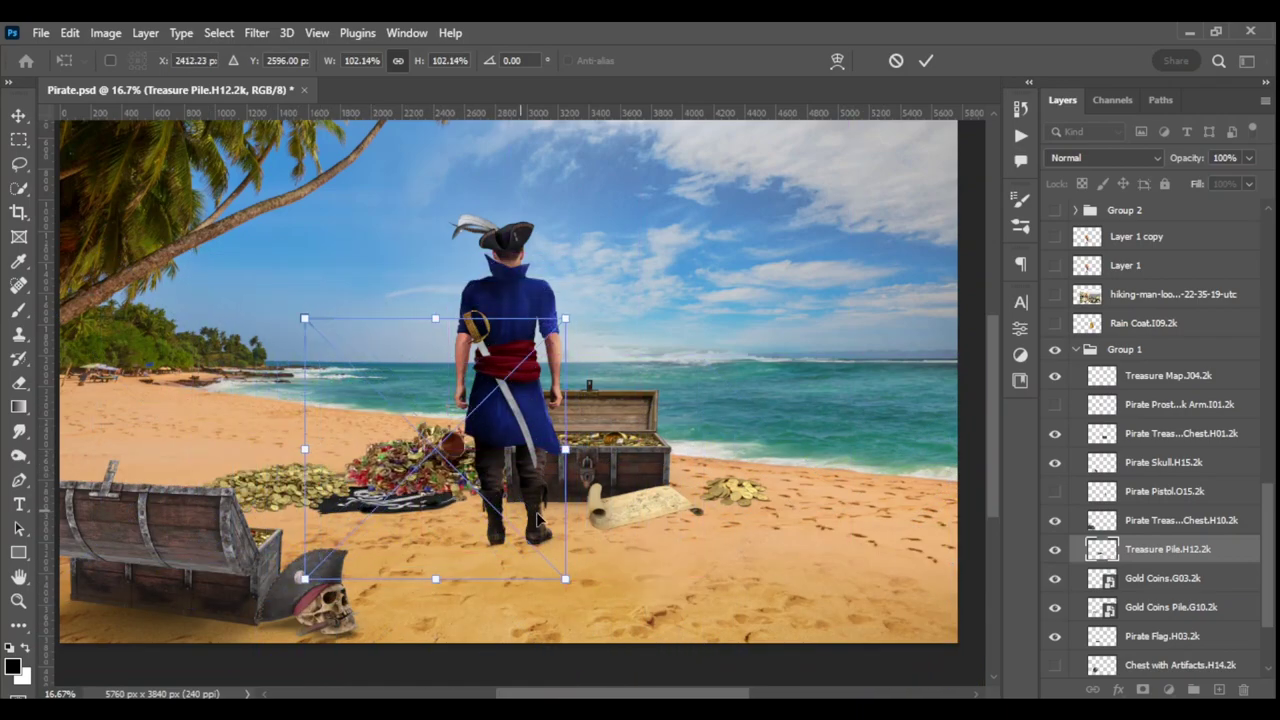
key(Return)
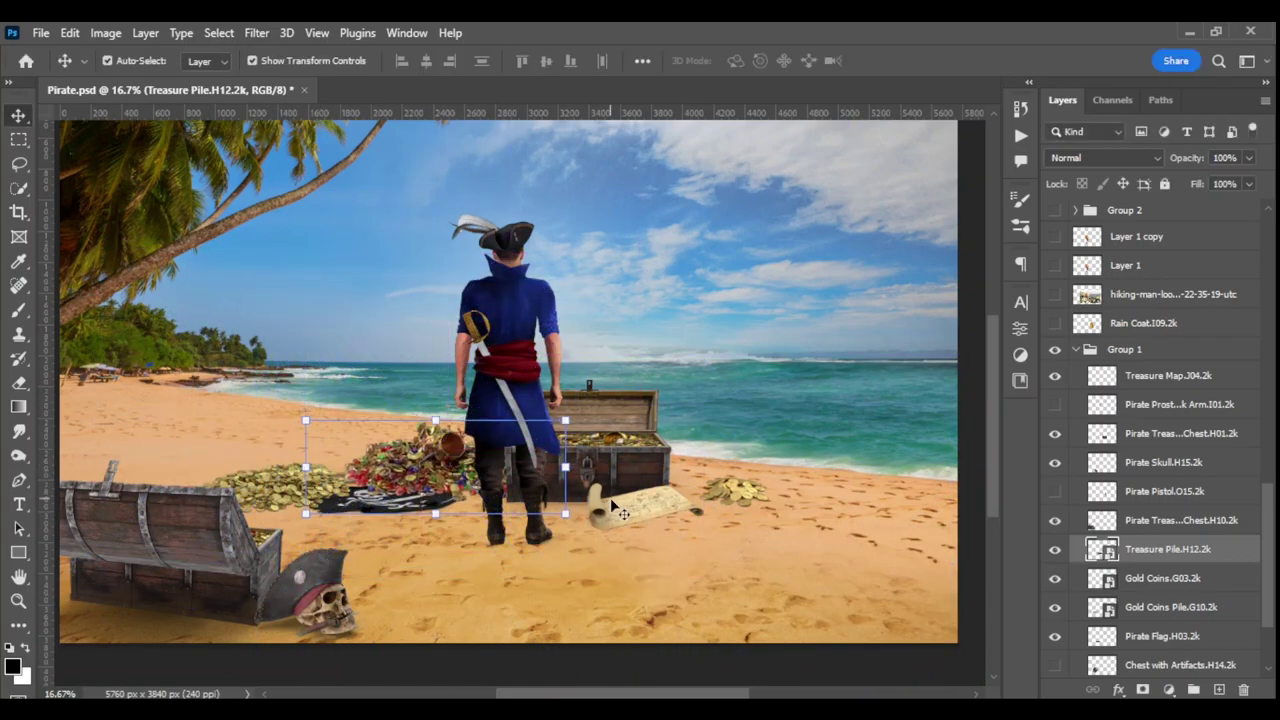
Step: Place the treasure pile at lower right and recolour it with a Hue/Saturation hue shift on the greens
drag(617, 512, 850, 545)
drag(965, 395, 945, 480)
key(Return)
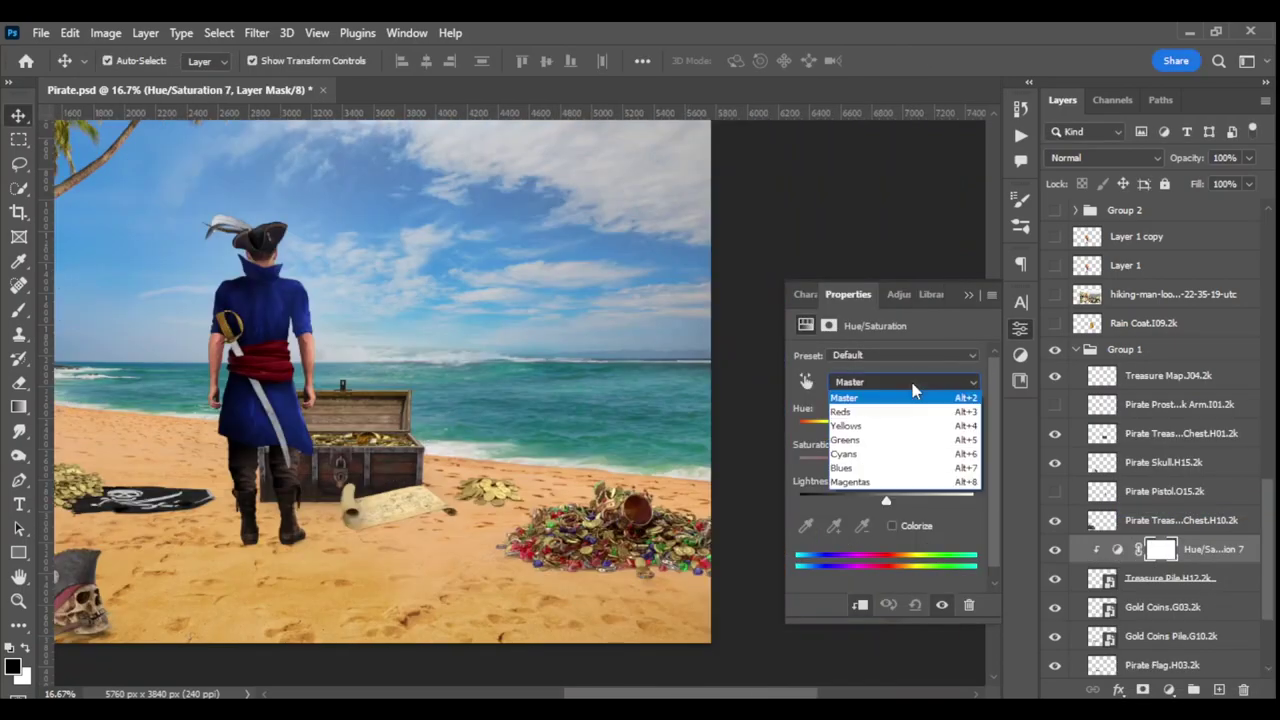
click(855, 431)
drag(851, 428, 801, 433)
scroll(840, 383, down, 2)
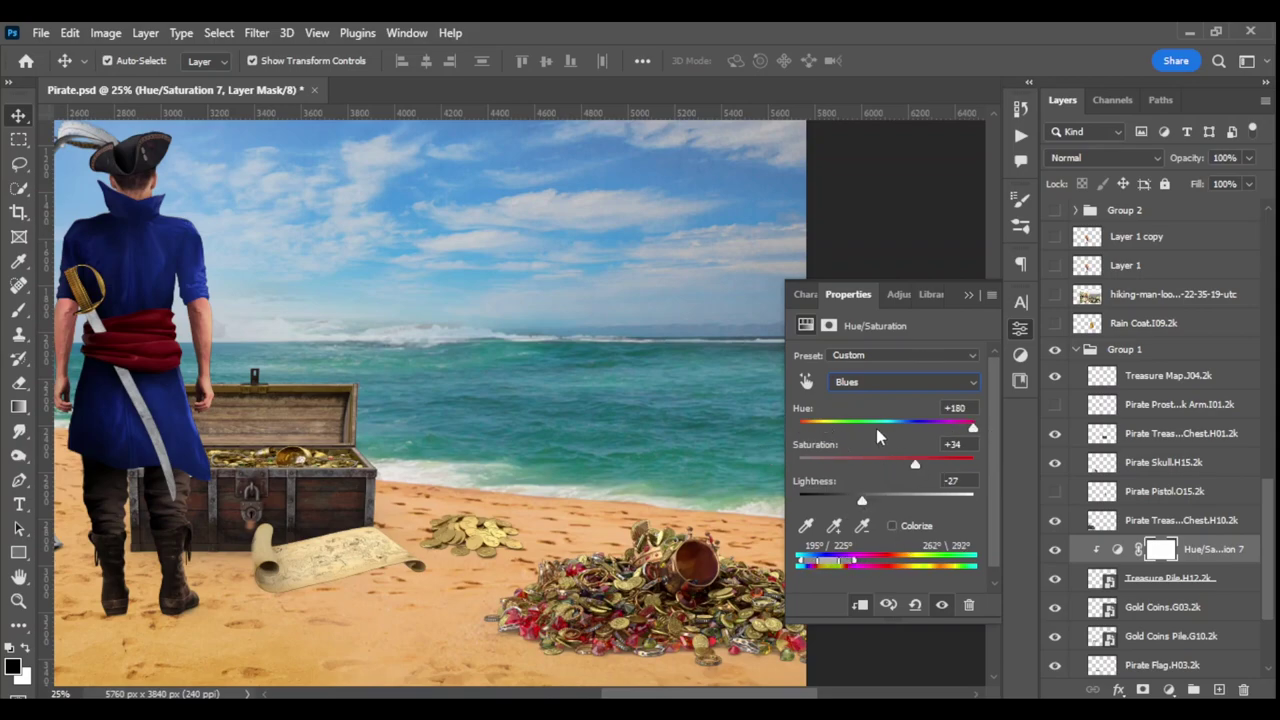
Step: Duplicate the gold coins, reorder the copy, and scale it down in front of the treasure pile
key(ctrl+minus)
click(967, 295)
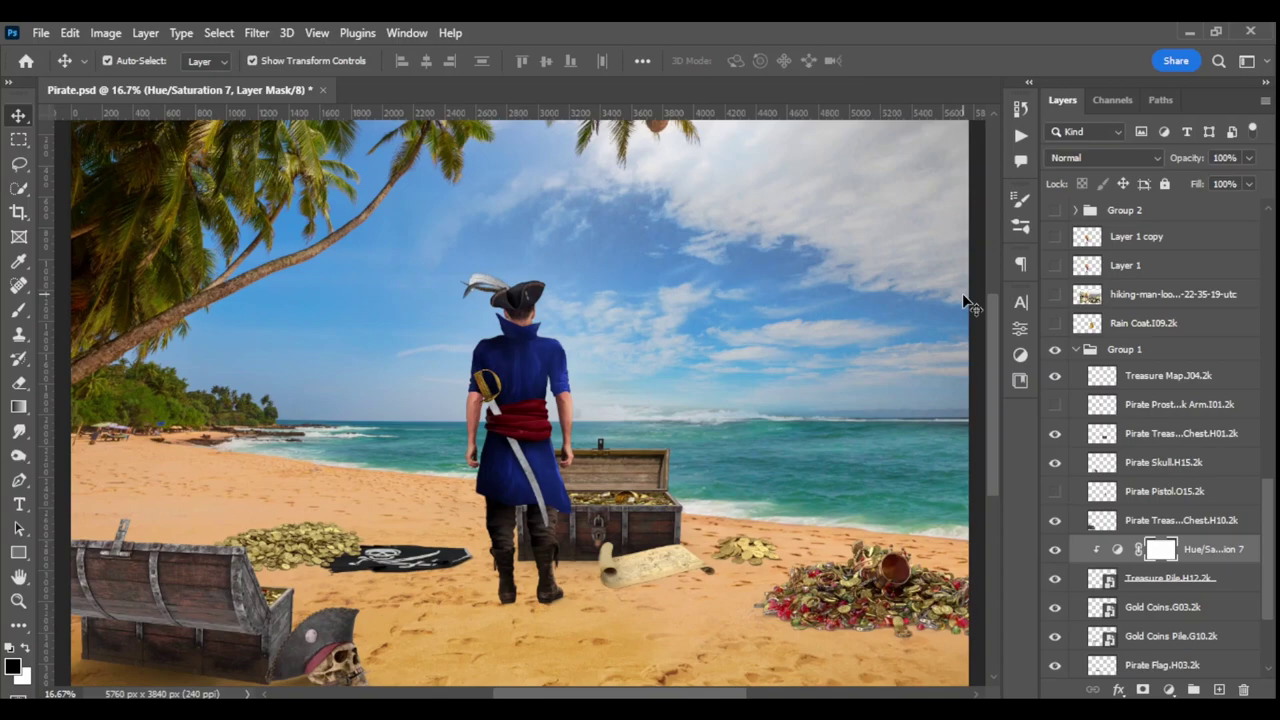
drag(756, 558, 712, 540)
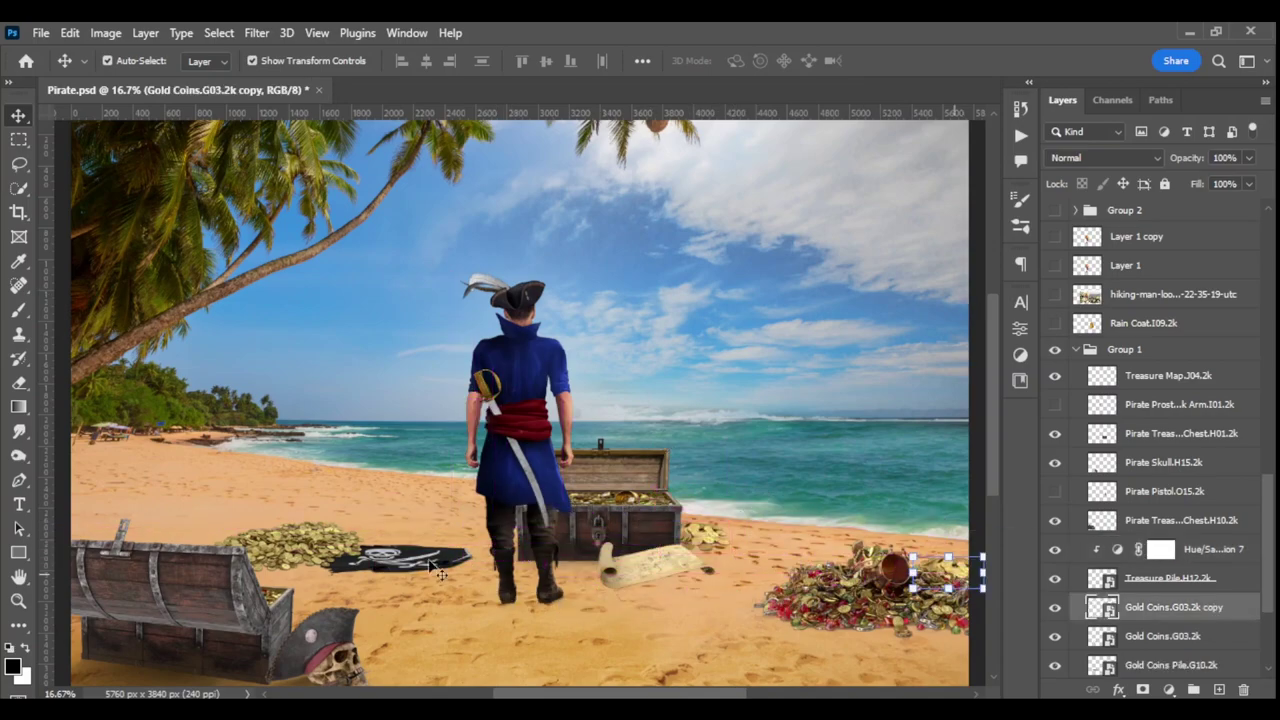
drag(1165, 605, 1165, 540)
key(ctrl+t)
mouse_move(792, 611)
mouse_down()
mouse_move(455, 345)
mouse_move(953, 533)
mouse_move(980, 563)
mouse_up()
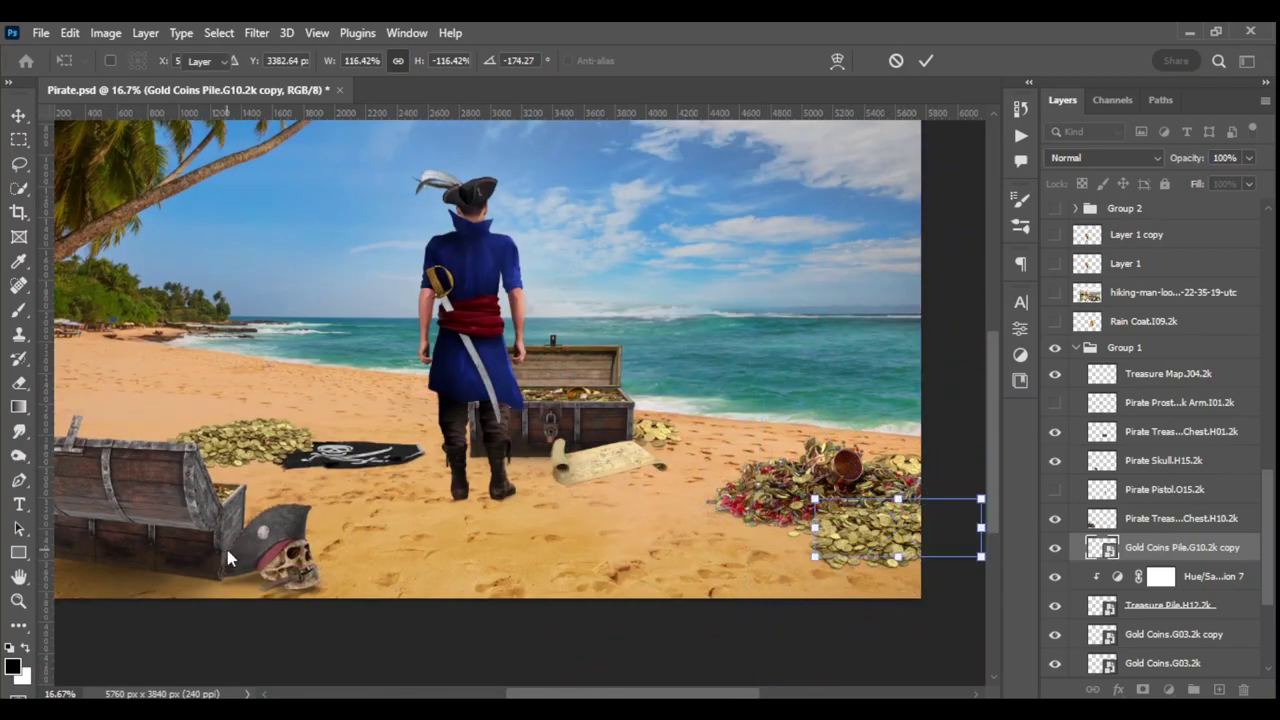
key(Return)
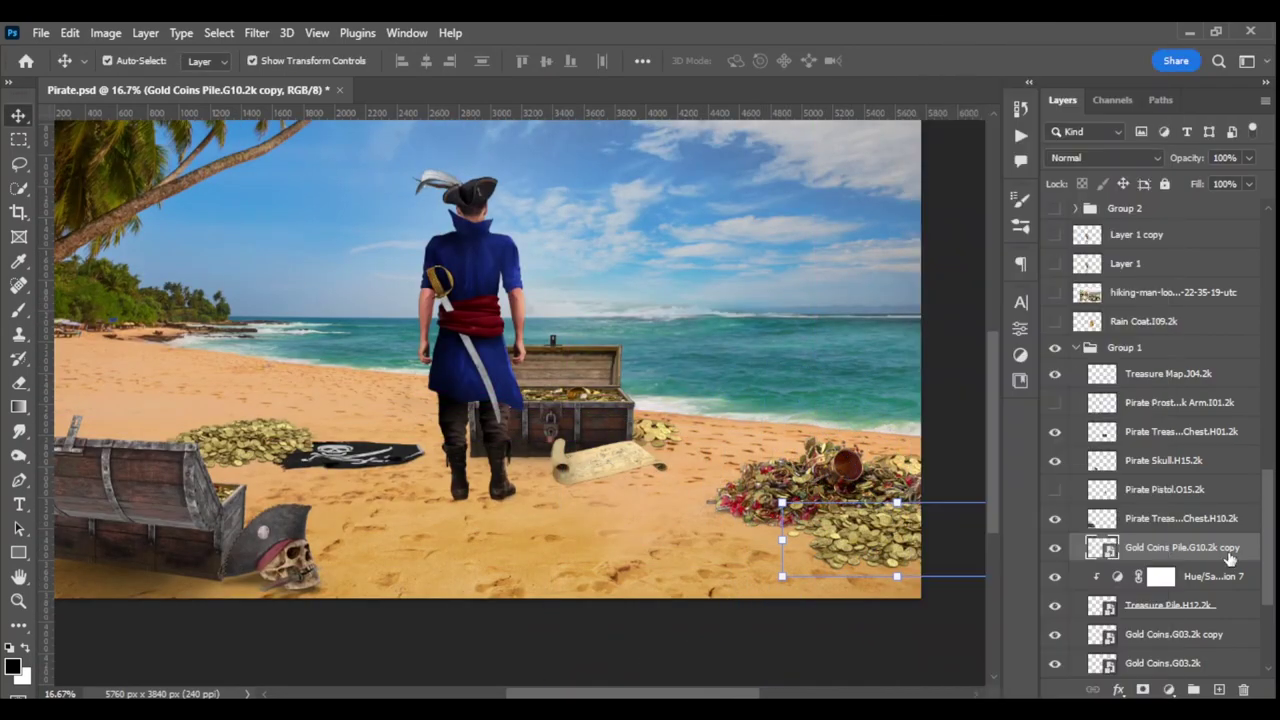
drag(1230, 558, 986, 409)
key(ctrl+plus)
Step: Add an inverted-mask Exposure adjustment and paint a shadow from the pirate's feet toward the lower left
key(b)
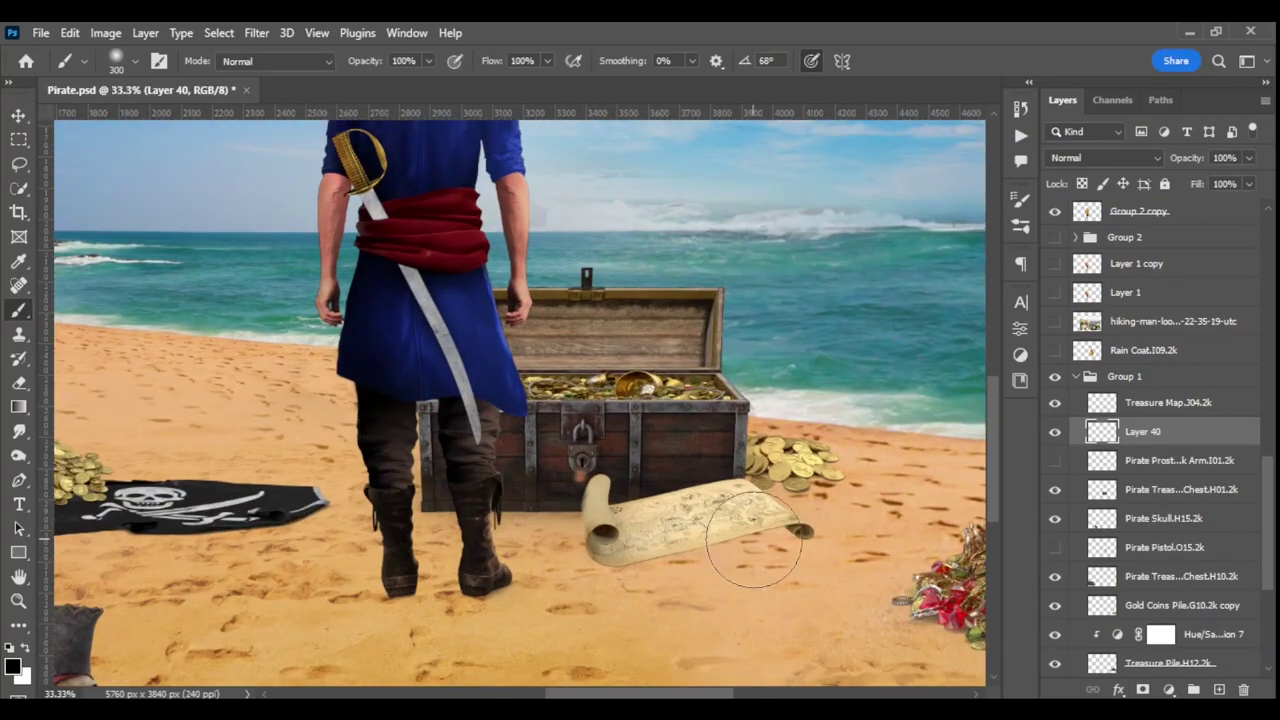
key(F2)
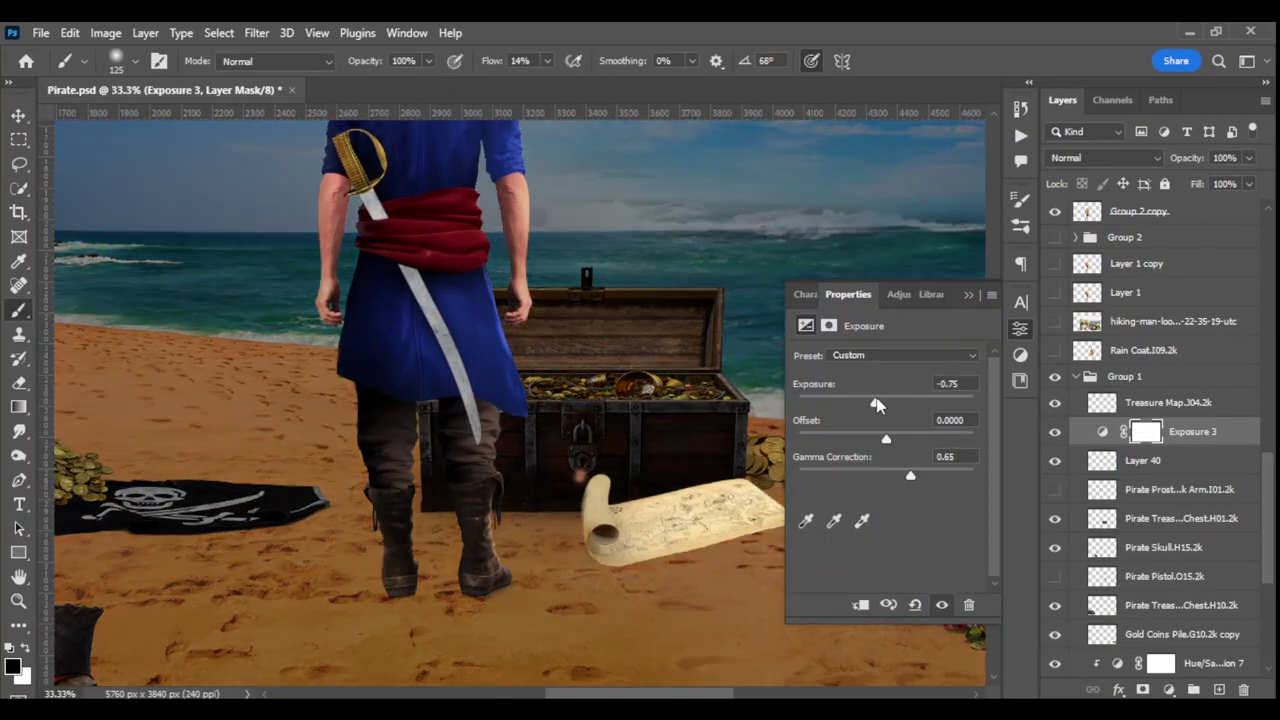
key(ctrl+i)
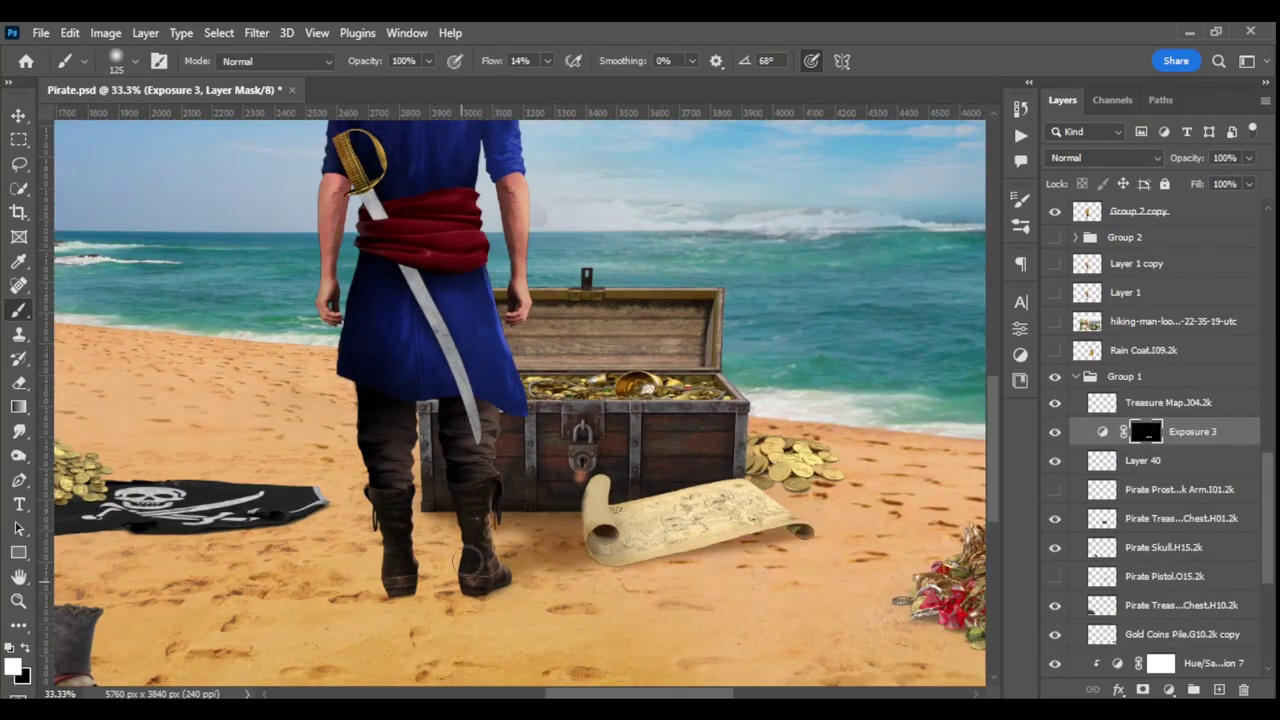
key(bracketright)
key(bracketright)
key(bracketright)
scroll(795, 370, down, 3)
key(ctrl+shift+bracketleft)
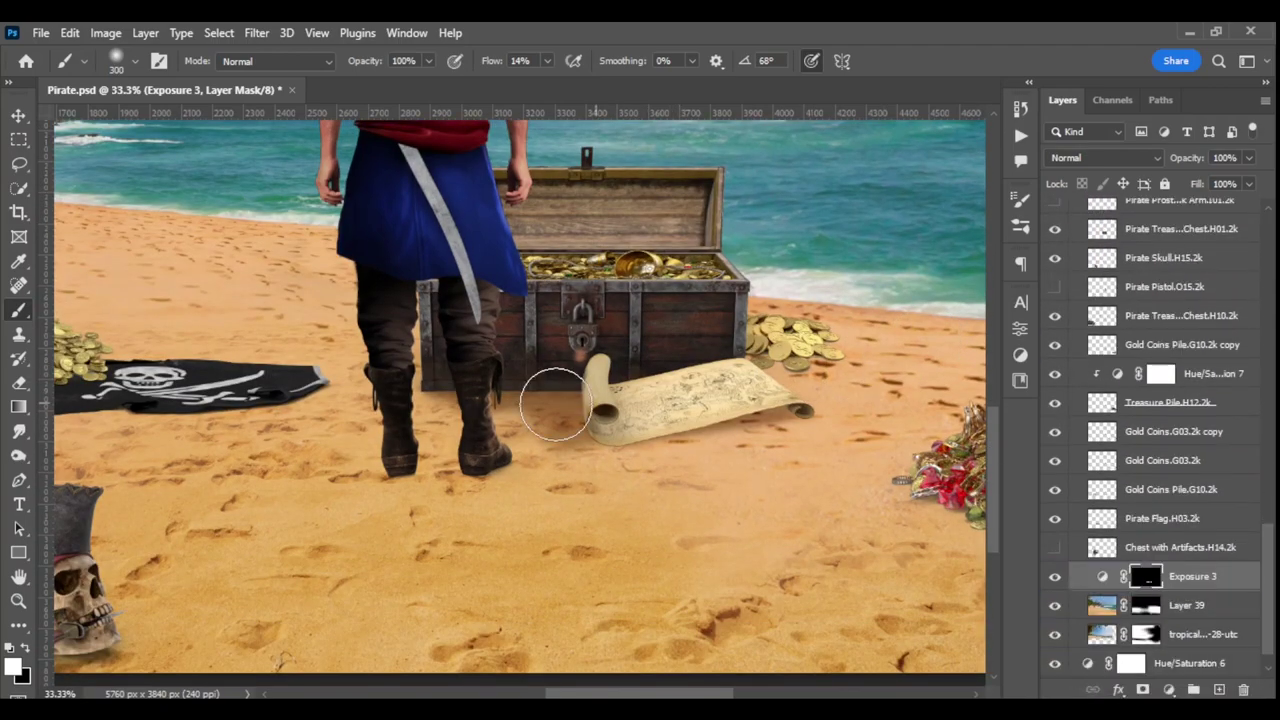
drag(557, 386, 273, 548)
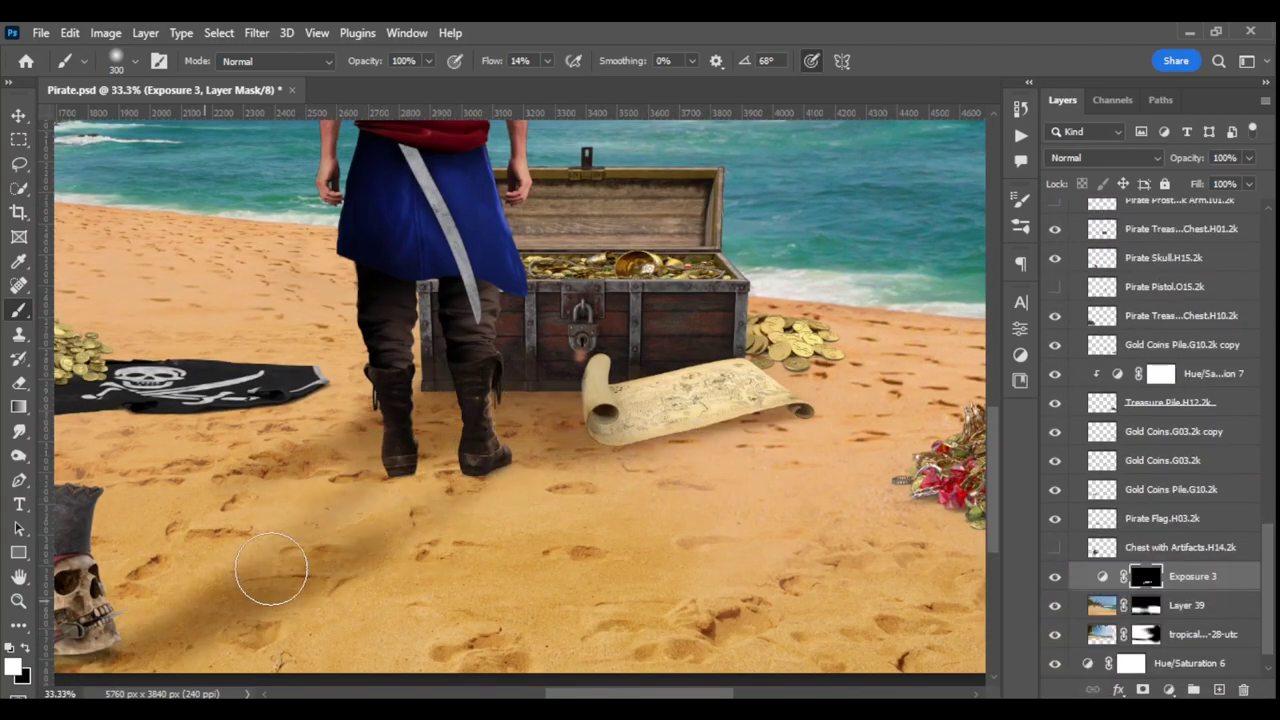
Step: Extend and darken the cast shadow on the sand between the pirate's feet and the skull
key(ctrl+minus)
key(ctrl+minus)
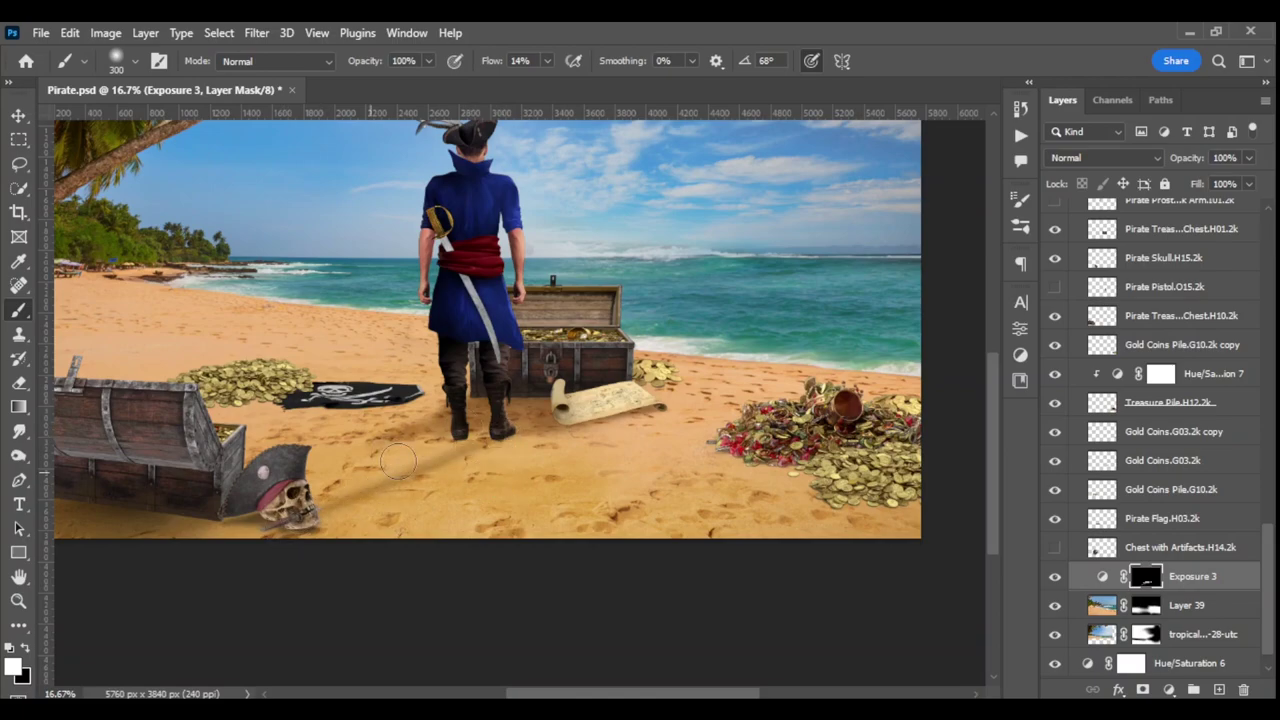
drag(500, 440, 320, 510)
key(bracketleft)
key(bracketleft)
key(bracketleft)
drag(460, 440, 358, 520)
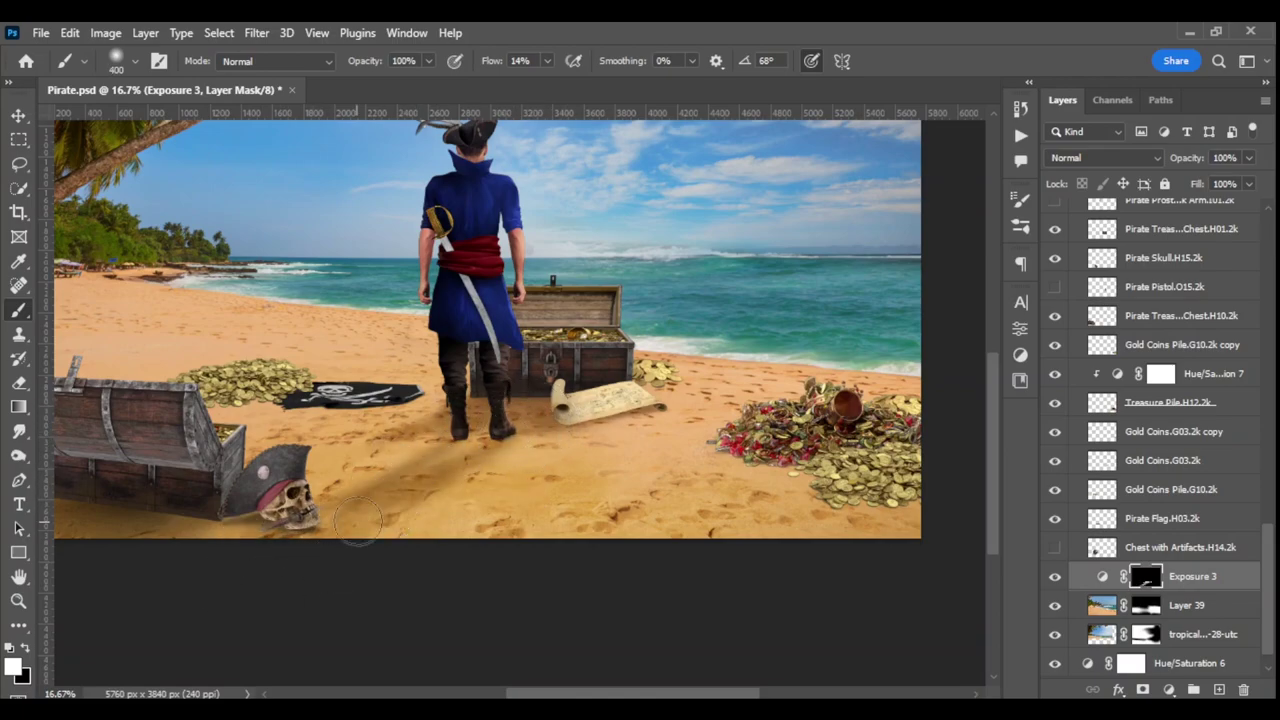
key(bracketright)
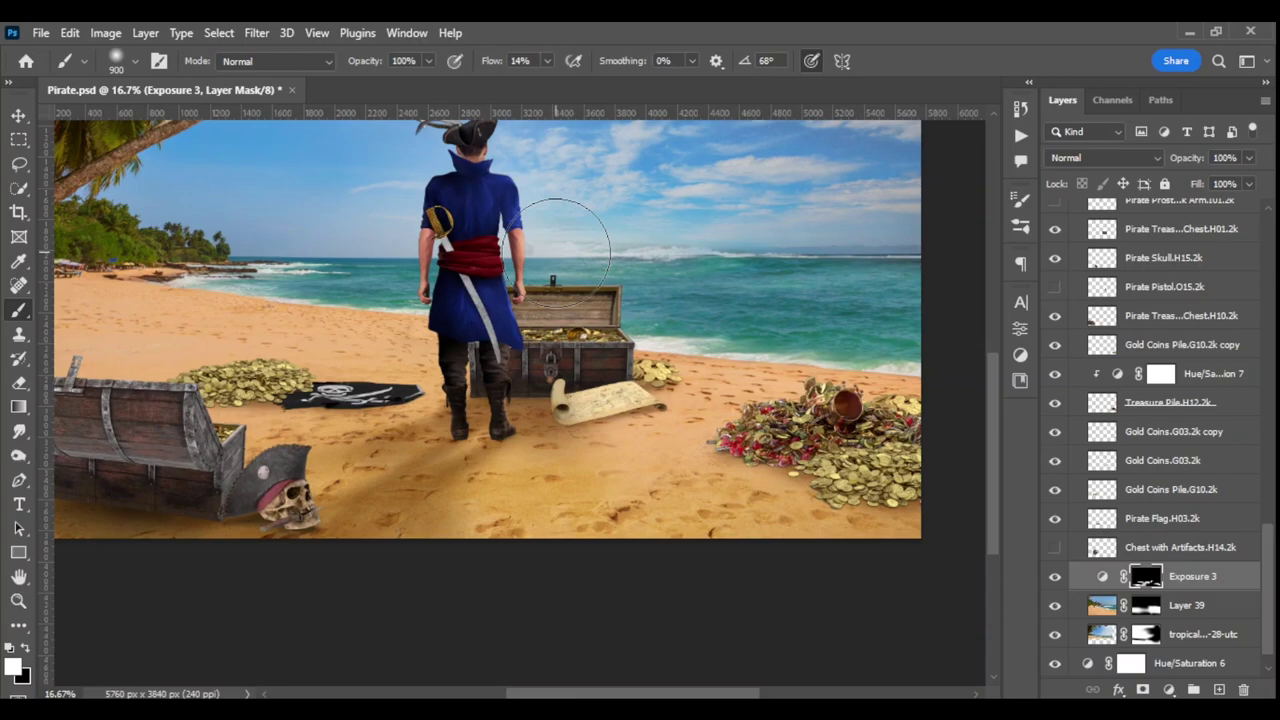
Step: Add Exposure 4 at gamma 0.68 with an inverted mask, then a new layer above
key(ctrl+plus)
click(1169, 689)
click(1166, 460)
drag(886, 475, 908, 475)
key(ctrl+i)
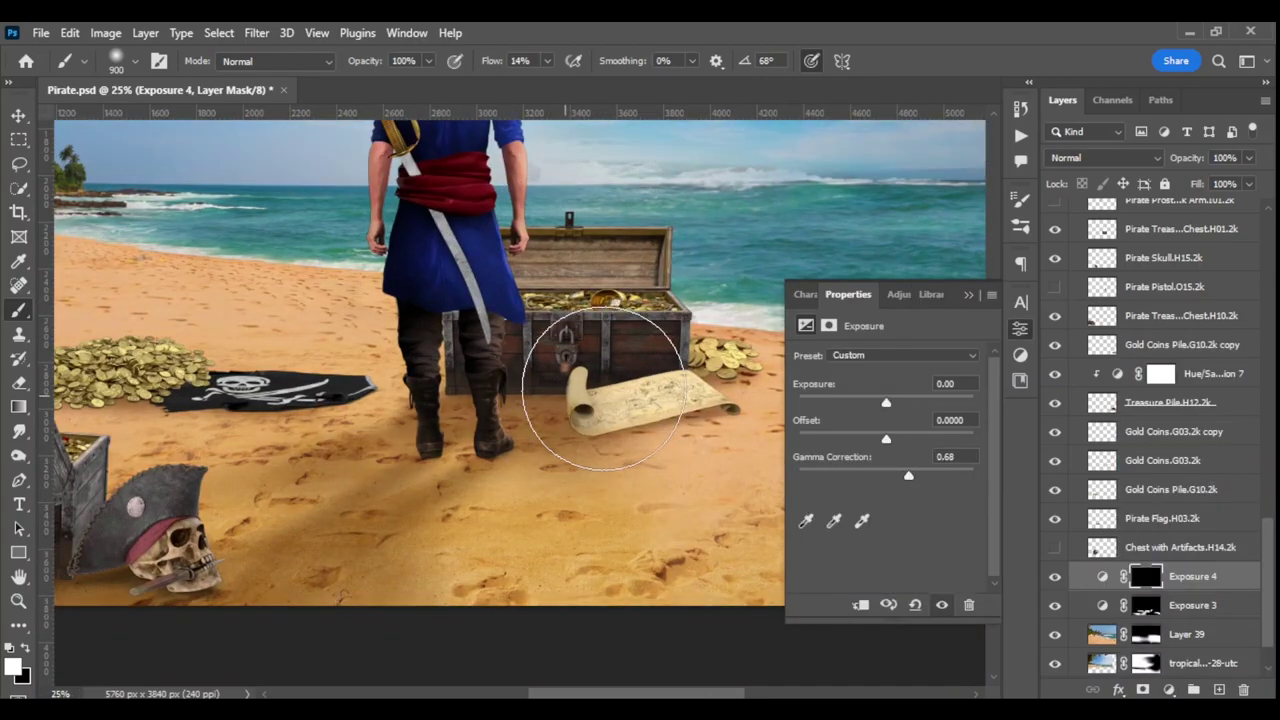
scroll(143, 543, left, 5)
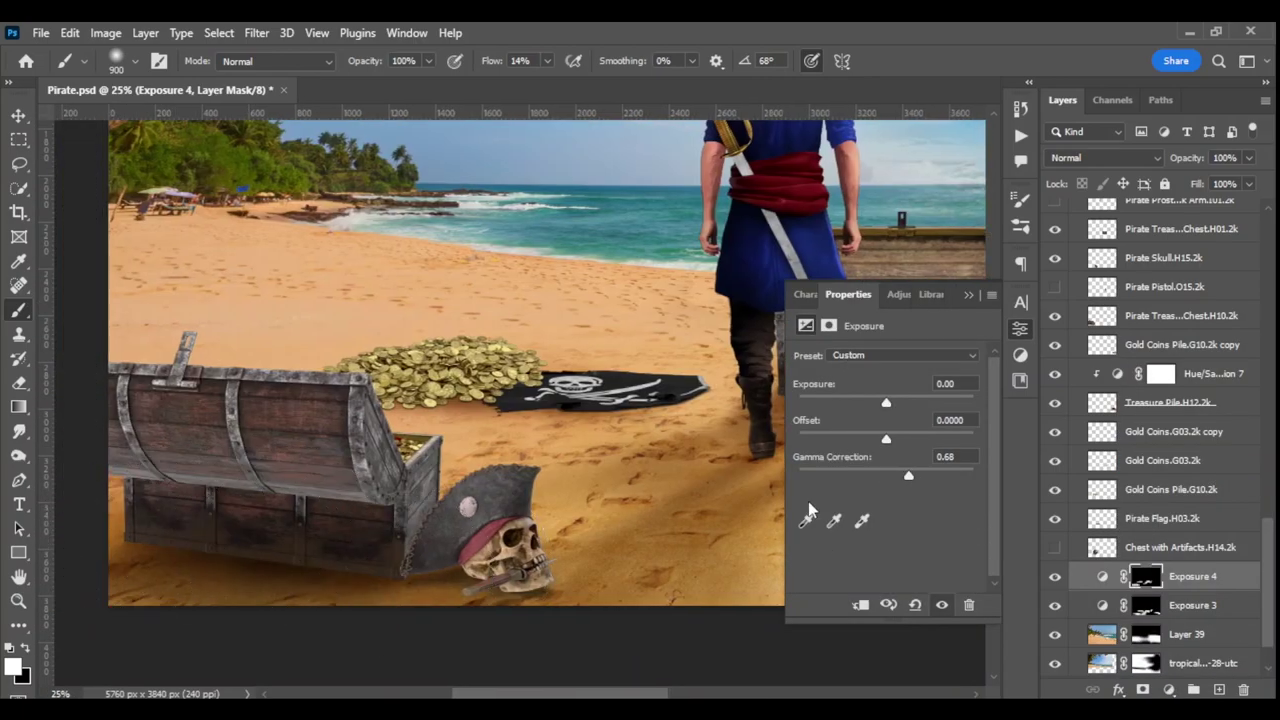
key(ctrl+shift+alt+n)
click(103, 549)
key(ctrl+0)
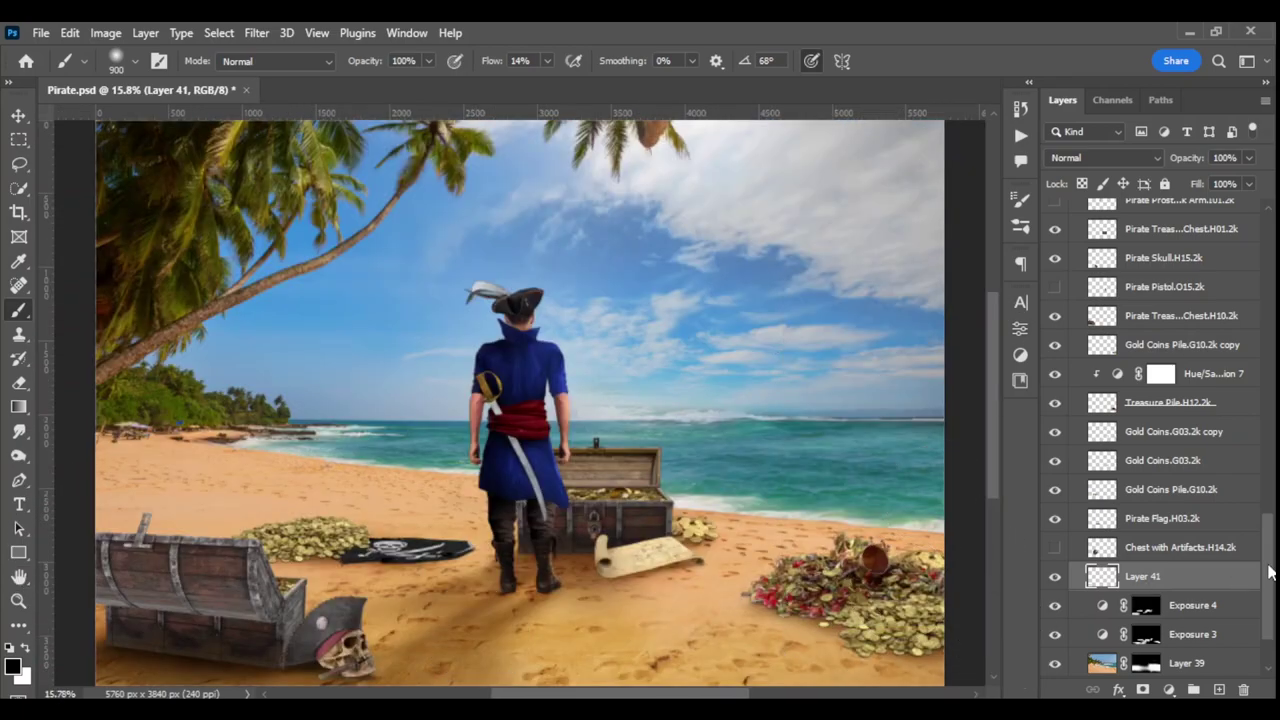
Step: Place the sunset pirate ship photo over the sea on the right, scaled to 67.58%
scroll(1268, 572, up, 3)
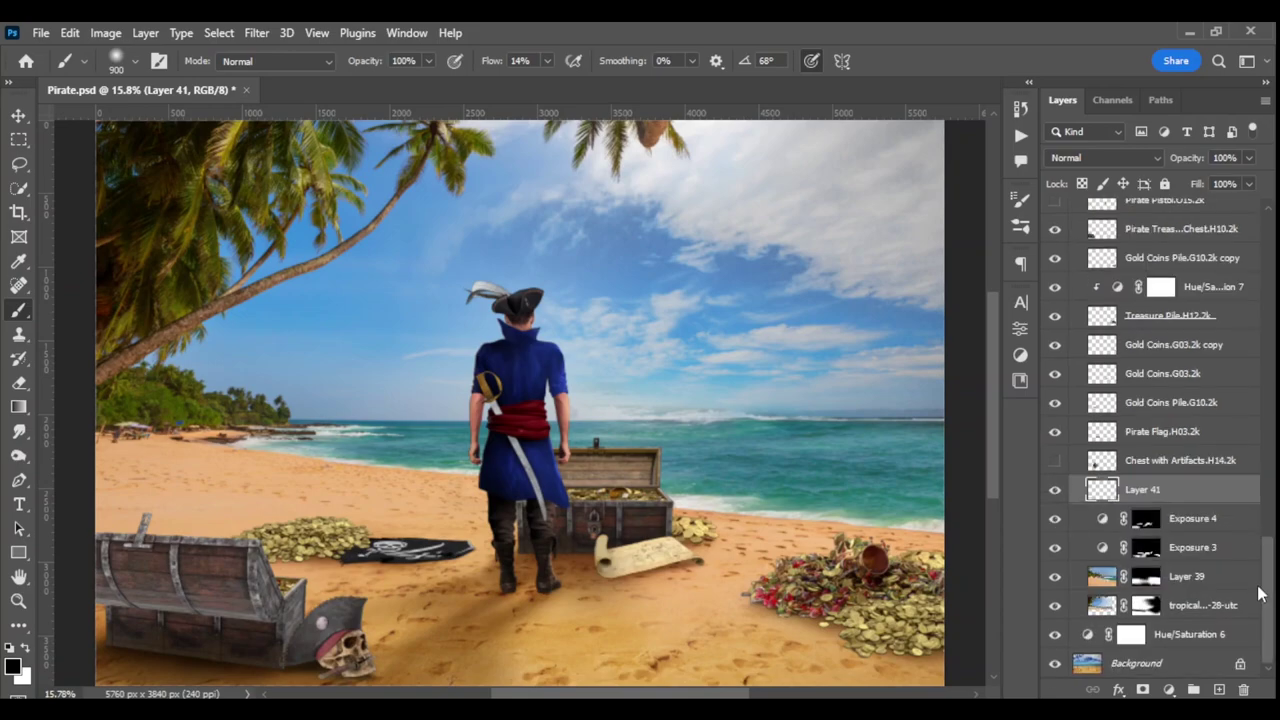
drag(616, 363, 818, 443)
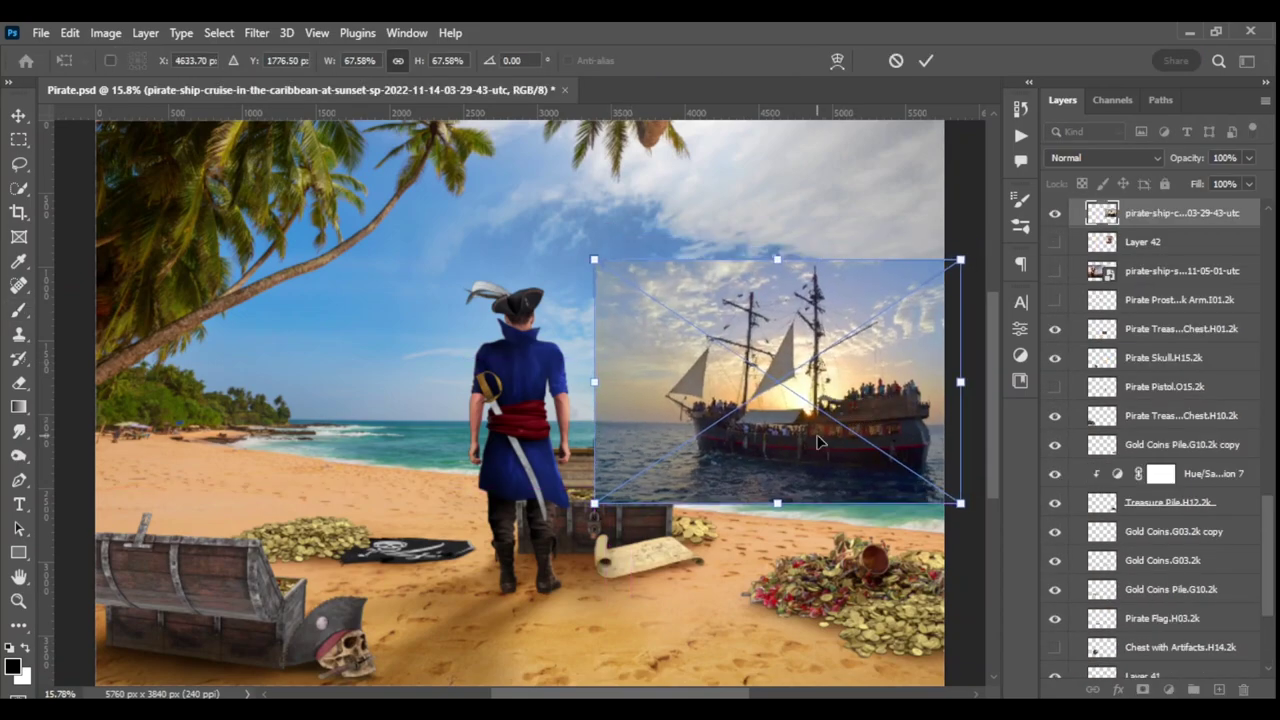
key(Return)
Step: Duplicate the ship layer and warp the copy slightly to fit the scene
key(ctrl+j)
key(ctrl+t)
drag(932, 454, 923, 380)
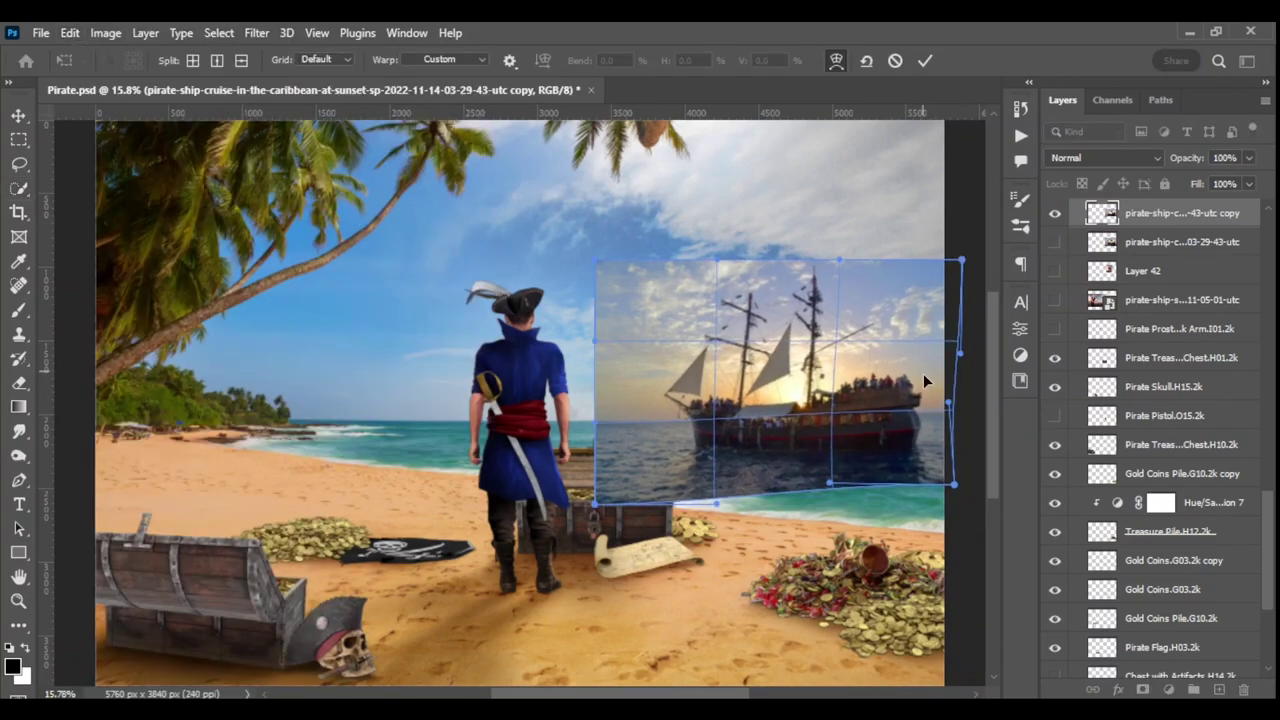
key(Return)
Step: Adjust the ship's Blues with a clipped Hue/Saturation: Hue -2, Saturation +60, Lightness +29
key(w)
click(883, 382)
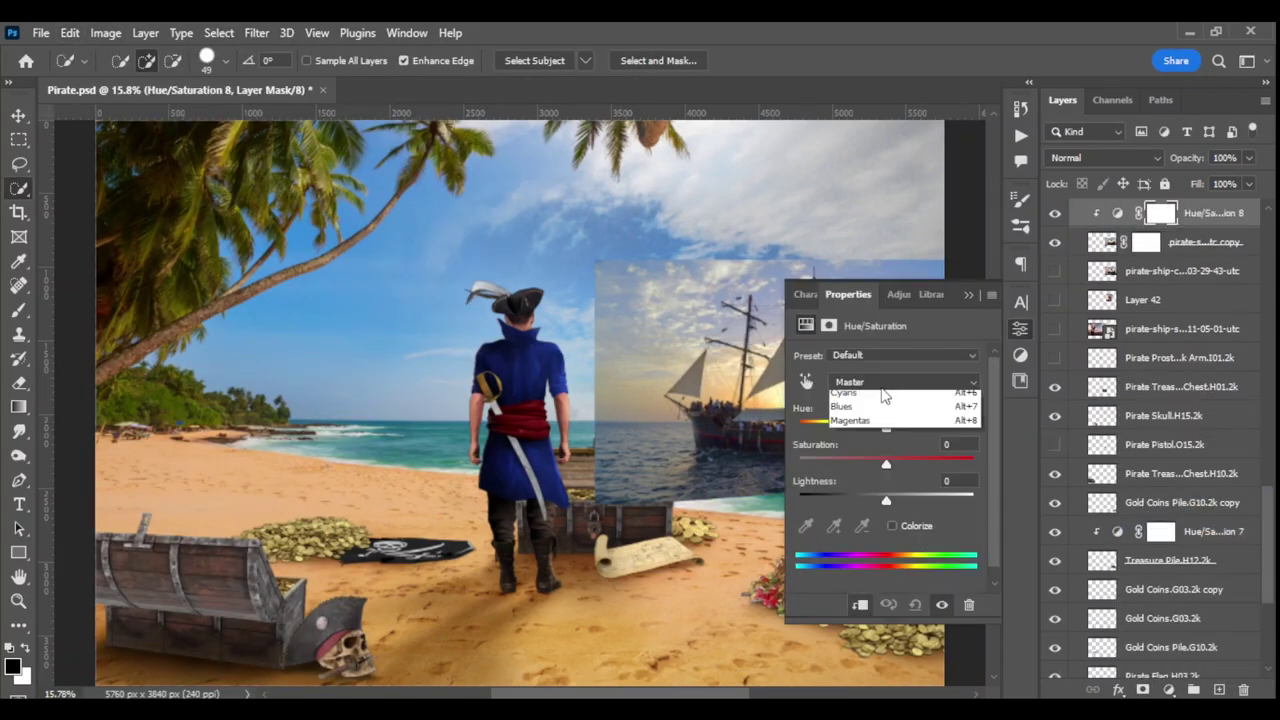
click(880, 406)
drag(886, 427, 869, 432)
drag(830, 561, 849, 562)
mouse_move(868, 427)
mouse_down()
mouse_move(938, 464)
mouse_move(911, 501)
mouse_up()
click(968, 294)
Step: Paint black on the ship copy's mask to blend its edges into the sea and sky
click(1146, 242)
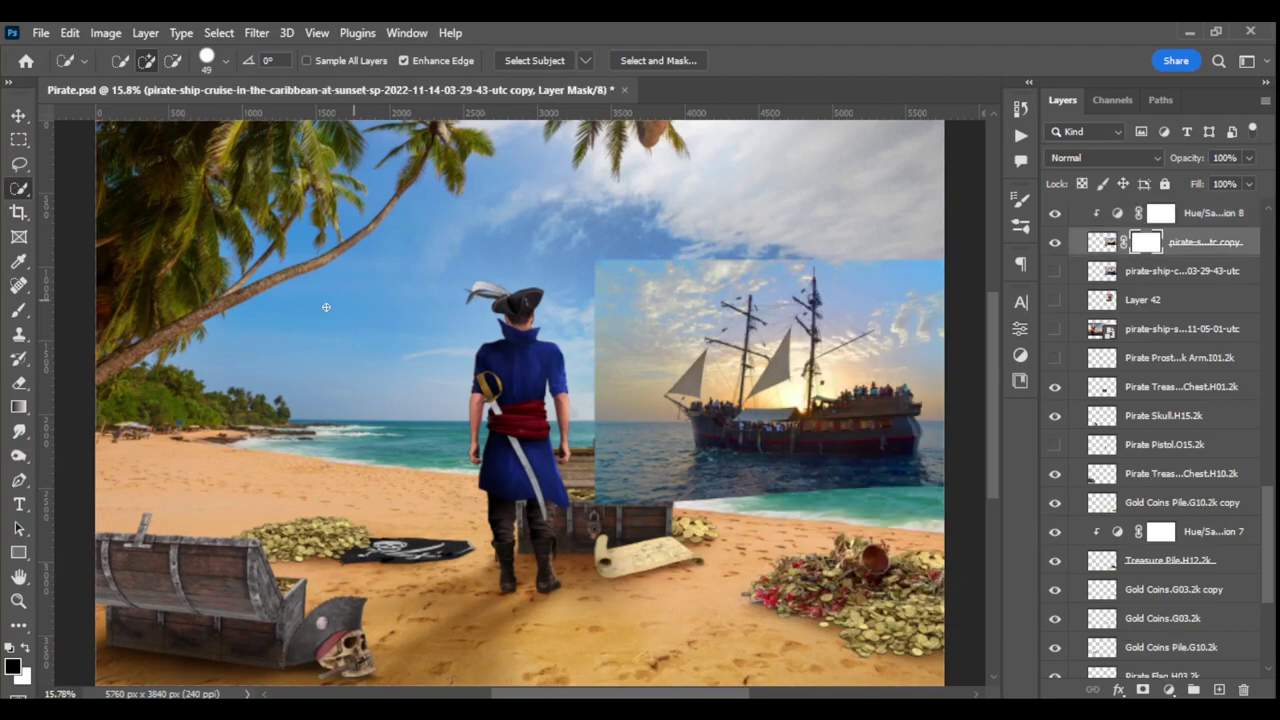
key(b)
click(135, 60)
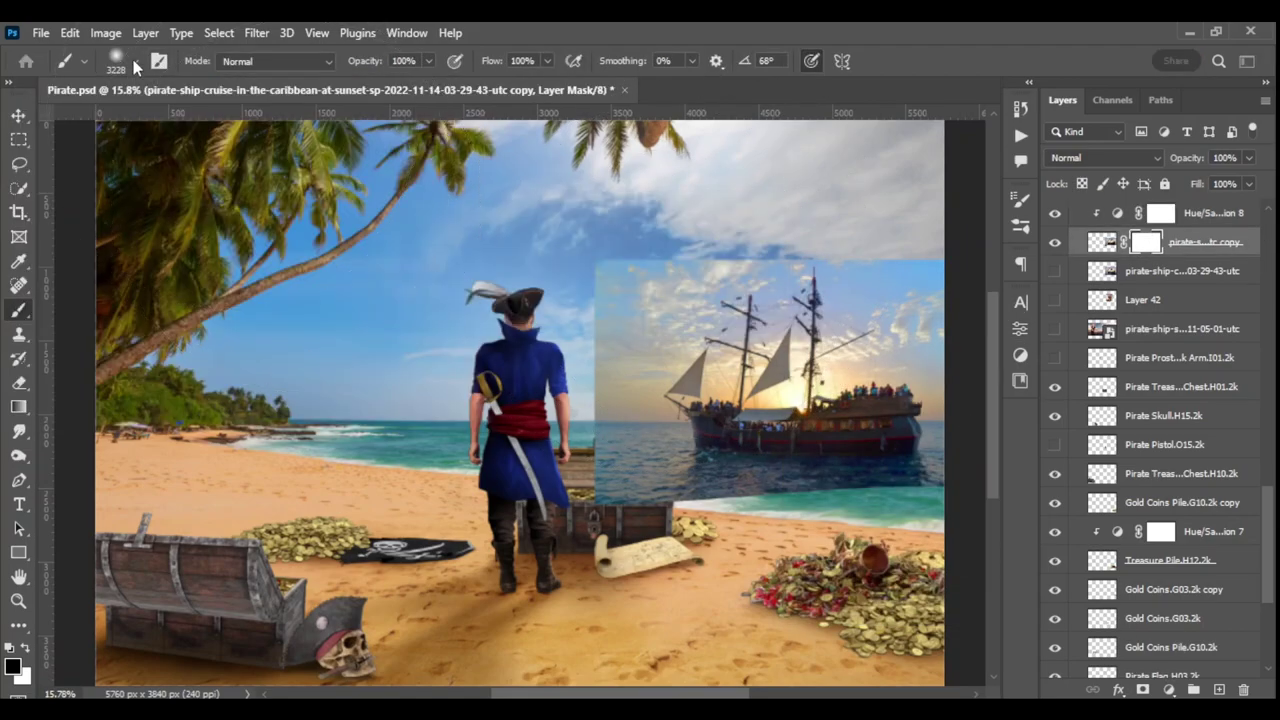
click(135, 60)
drag(226, 120, 214, 120)
drag(620, 270, 880, 480)
drag(912, 245, 544, 640)
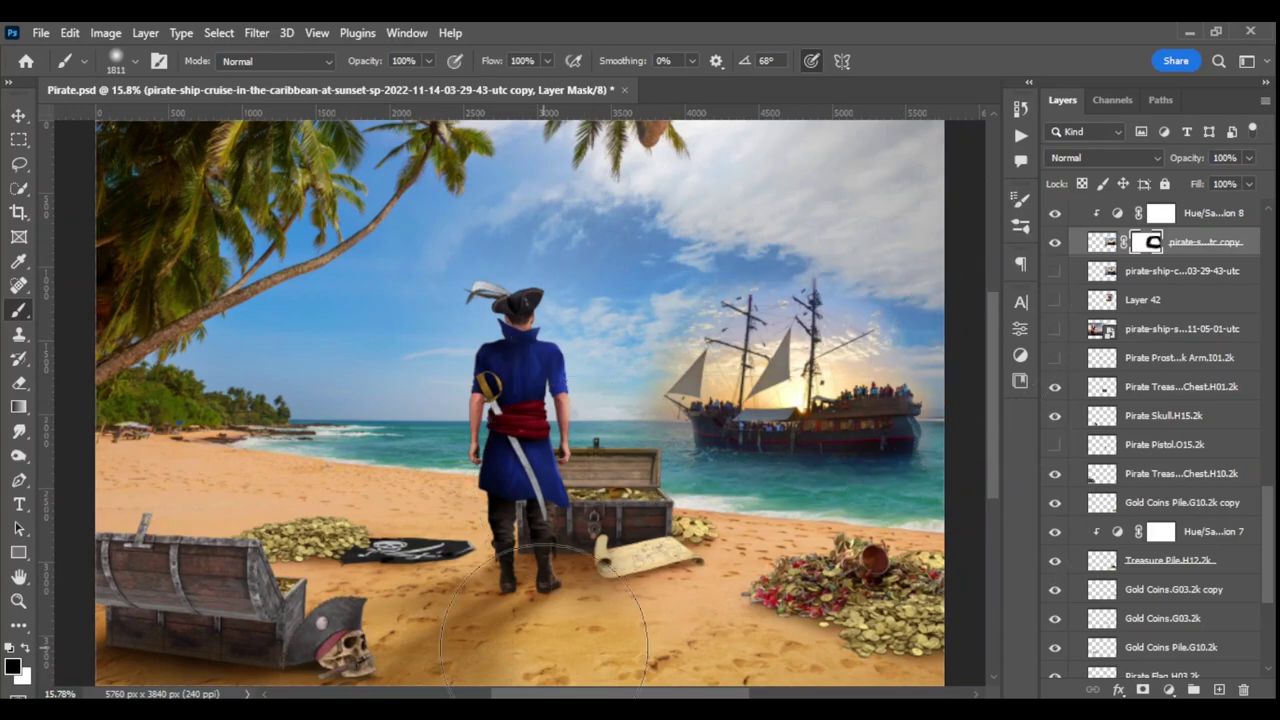
key(bracketleft)
key(bracketleft)
key(bracketleft)
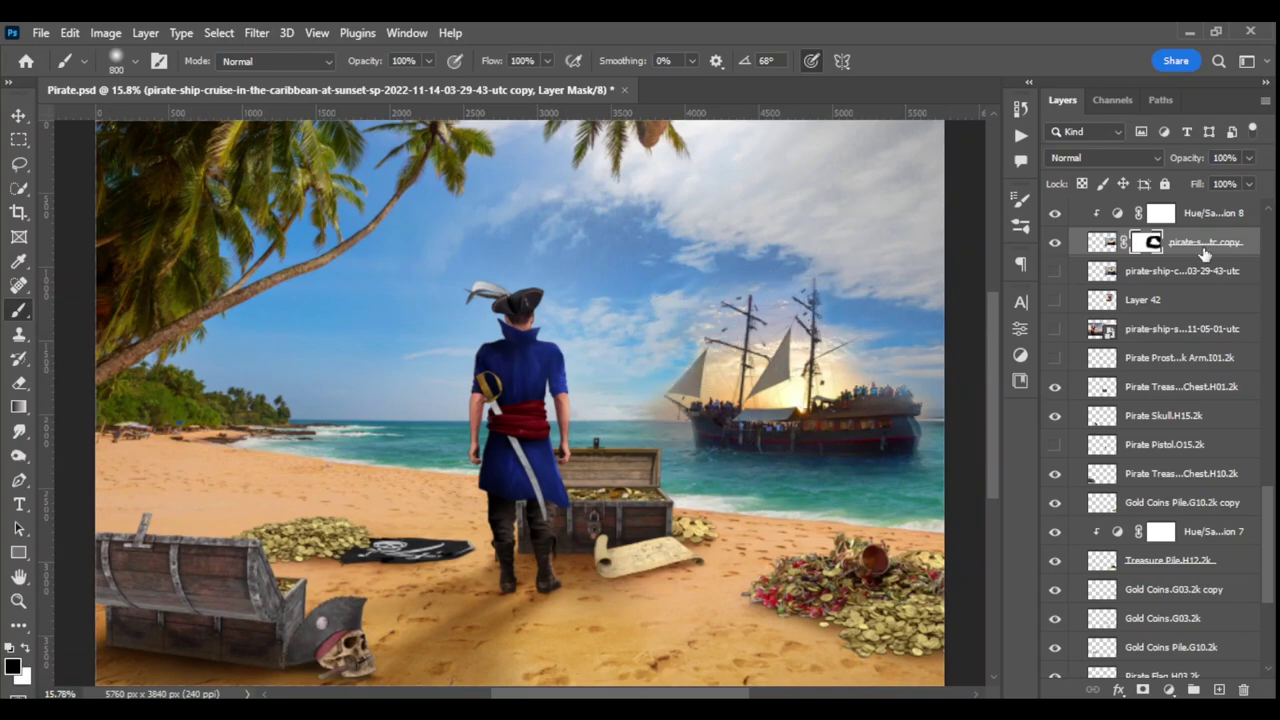
key(ctrl+shift+alt+n)
Step: Paint a warm glow over the ship on a Screen layer, letting darker underlying areas show through
click(790, 350)
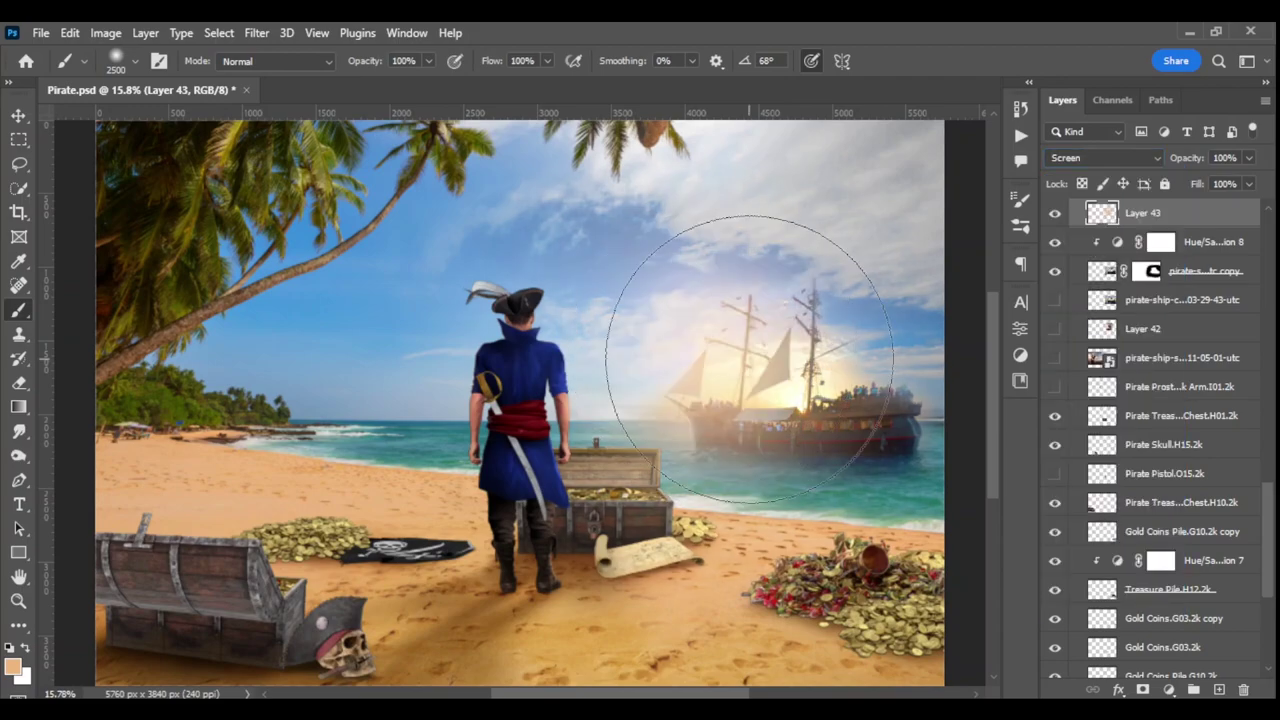
key(alt+shift+s)
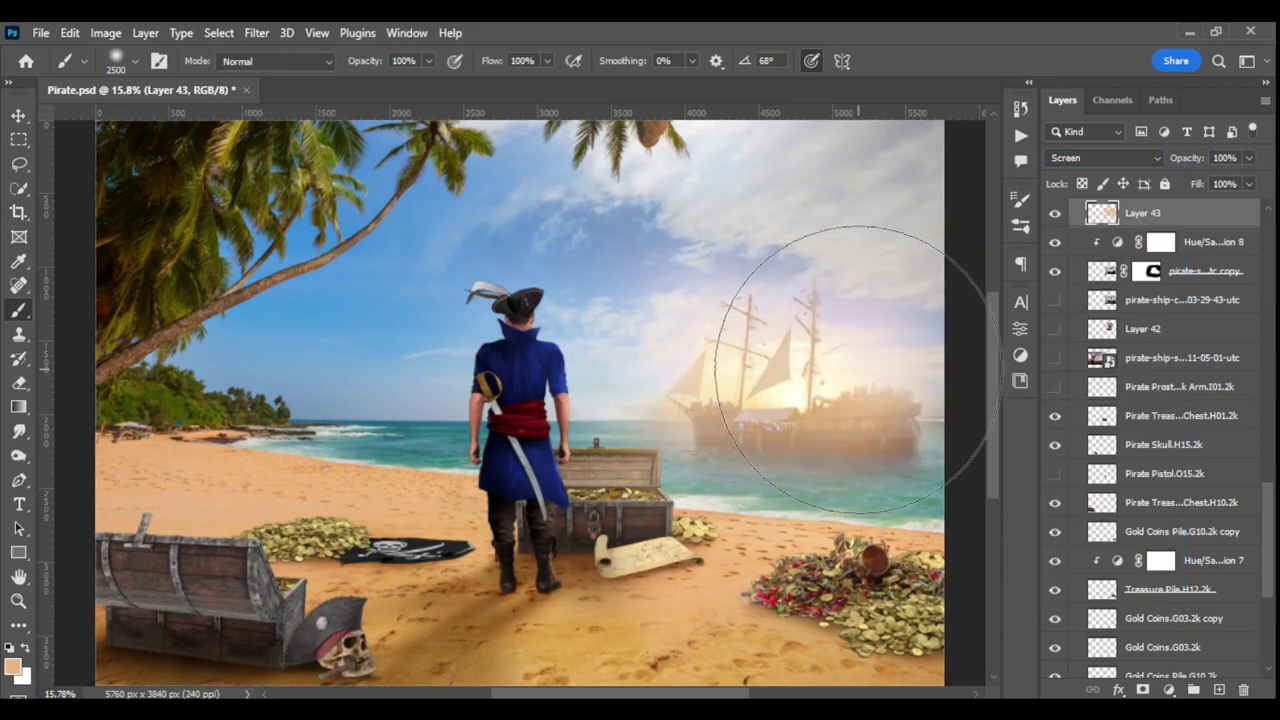
click(1105, 157)
key(Escape)
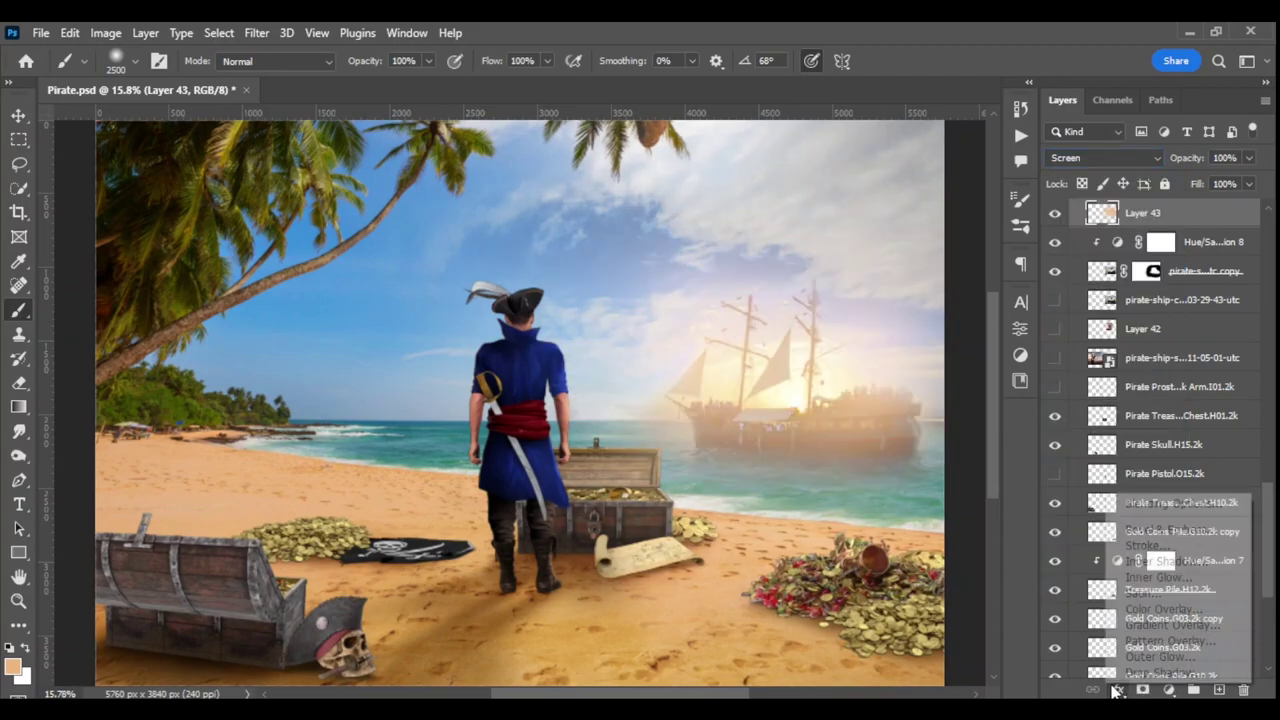
double_click(1230, 213)
drag(970, 72, 328, 72)
drag(156, 440, 314, 440)
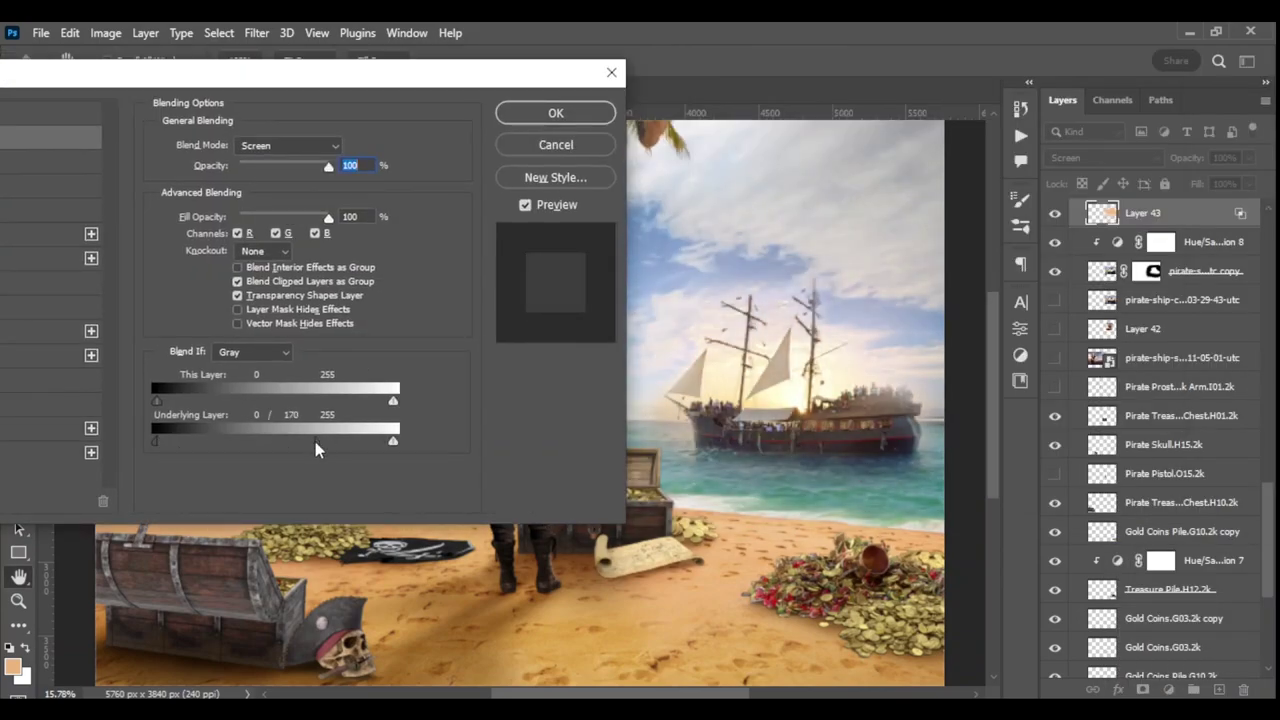
drag(156, 440, 191, 438)
key(Return)
Step: Paint white on the ship copy's mask with a 400 brush to restore the sky on its right
key(ctrl+plus)
key(ctrl+plus)
key(ctrl+plus)
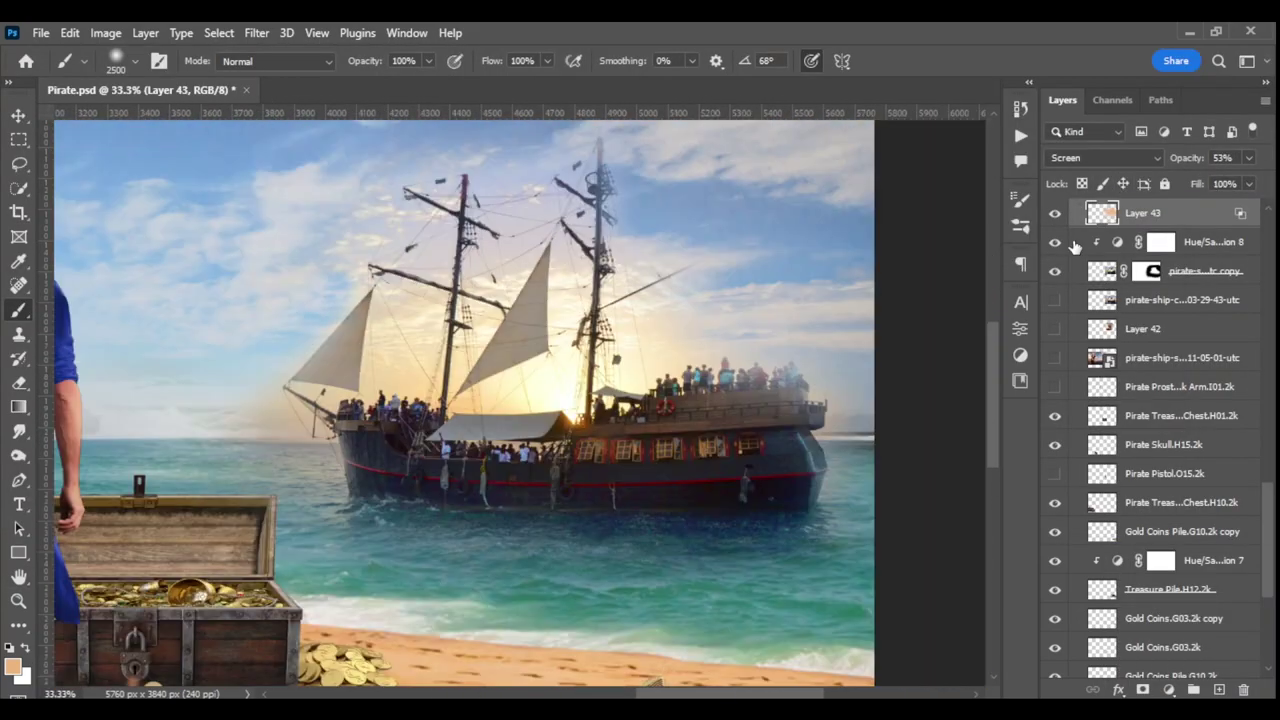
click(1147, 271)
key(x)
key(bracketleft)
key(bracketleft)
key(bracketleft)
drag(780, 400, 880, 430)
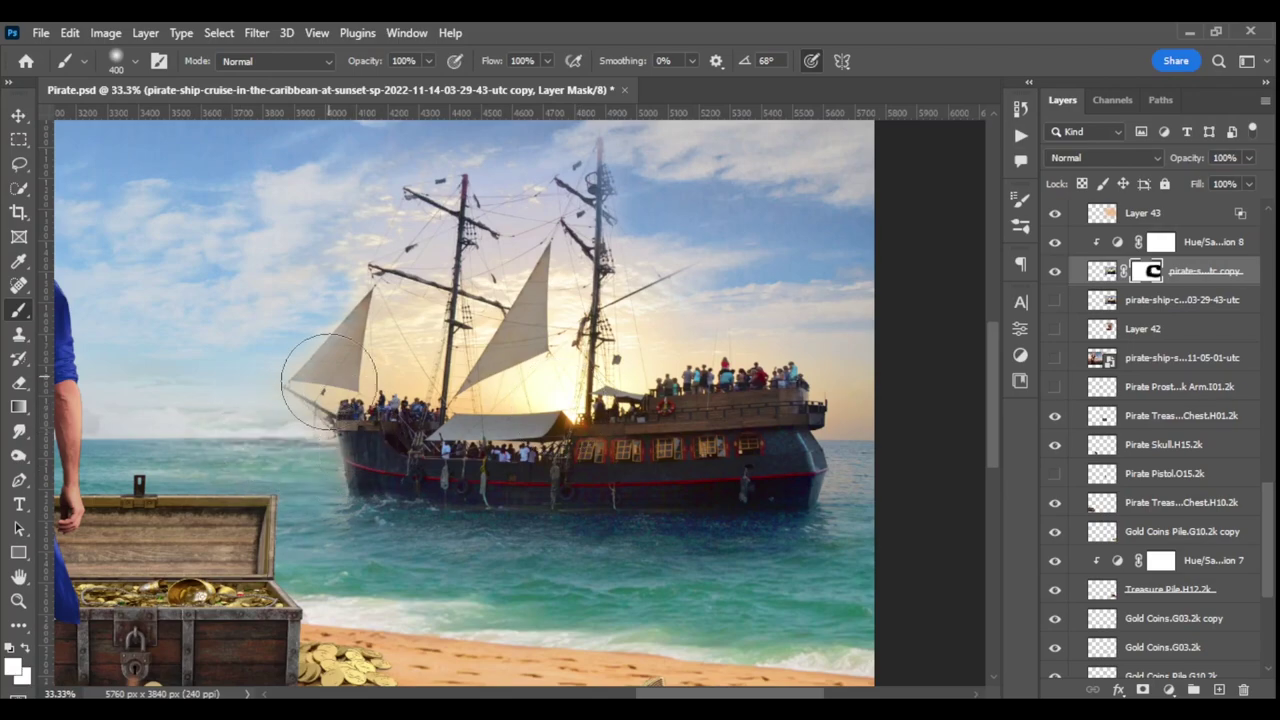
Step: Add a Color-mode orange tint around the ship, using a 1800 brush at 28% flow
key(ctrl+shift+alt+n)
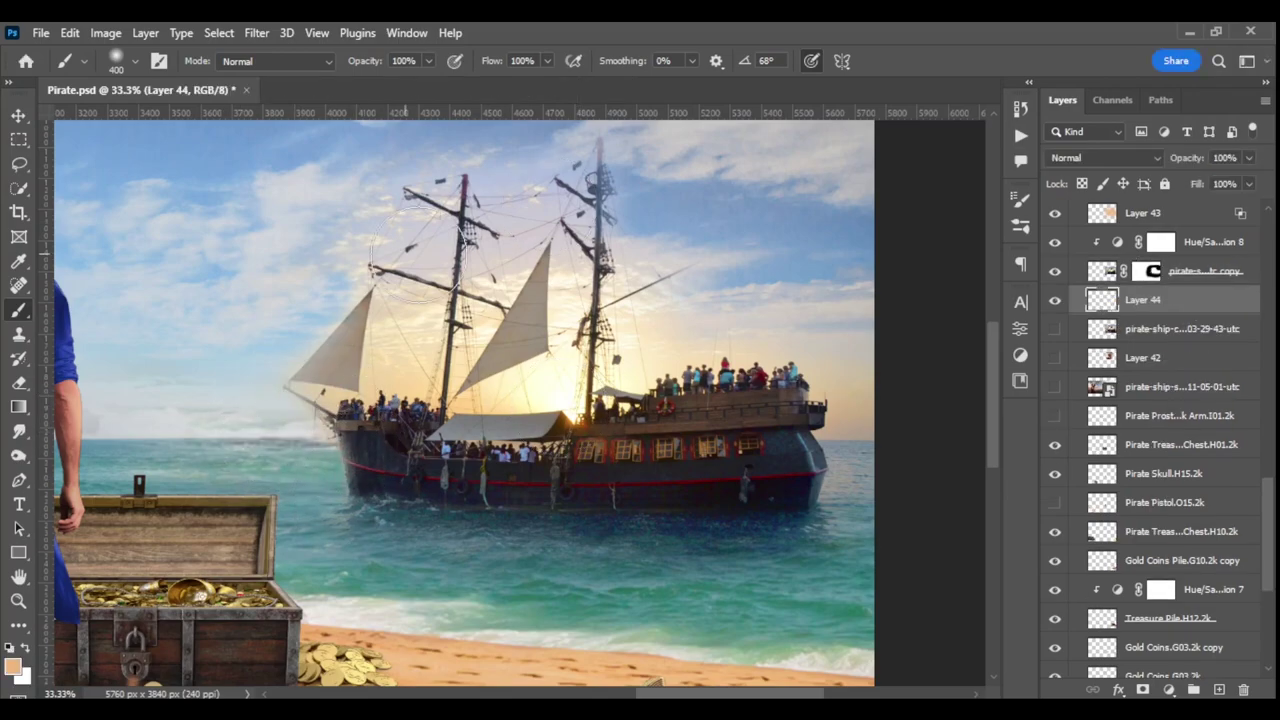
drag(547, 61, 486, 86)
key(bracketright)
key(bracketright)
key(bracketright)
key(ctrl+minus)
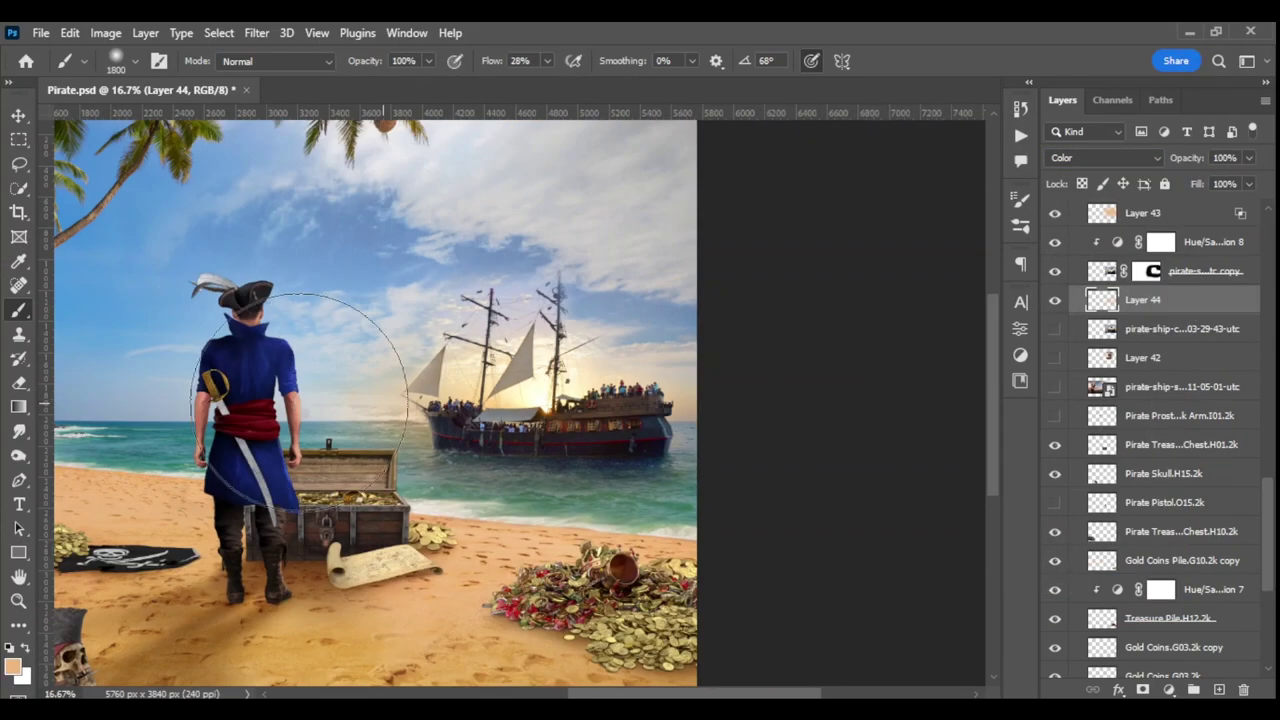
click(545, 295)
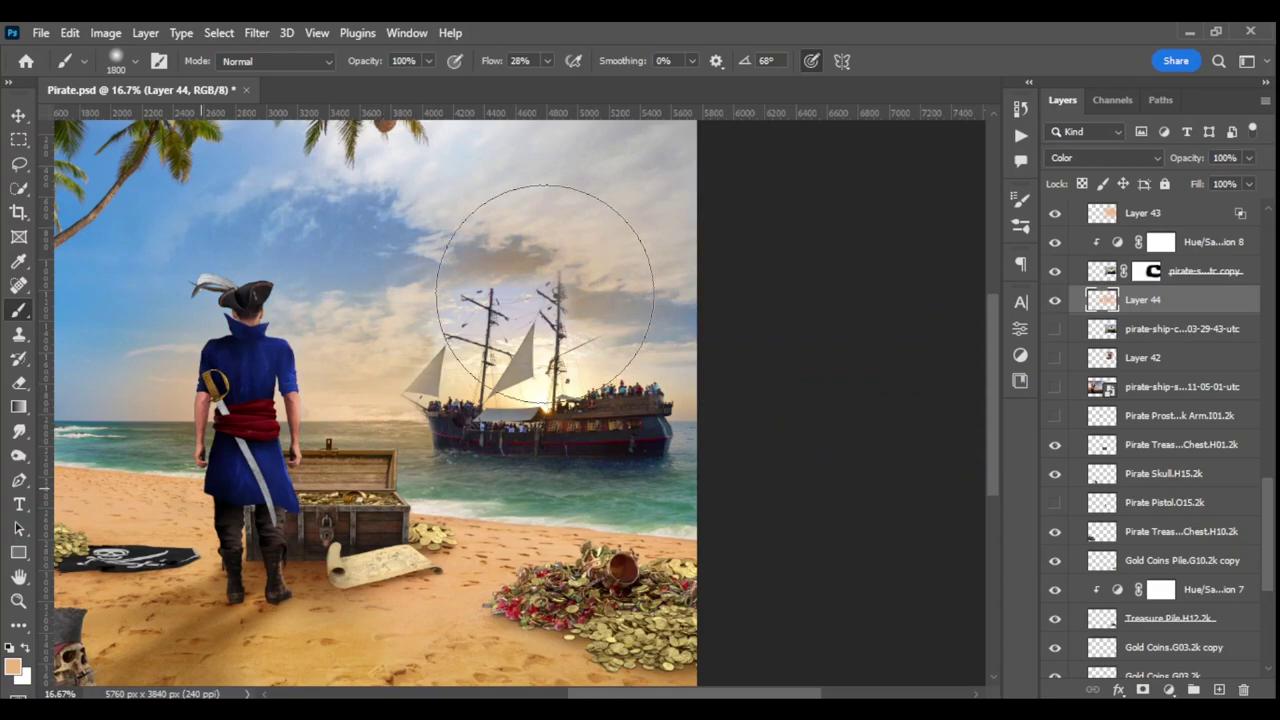
click(1104, 157)
click(1110, 400)
Step: Create two more empty layers, setting the newest to Screen blending
key(ctrl+shift+alt+n)
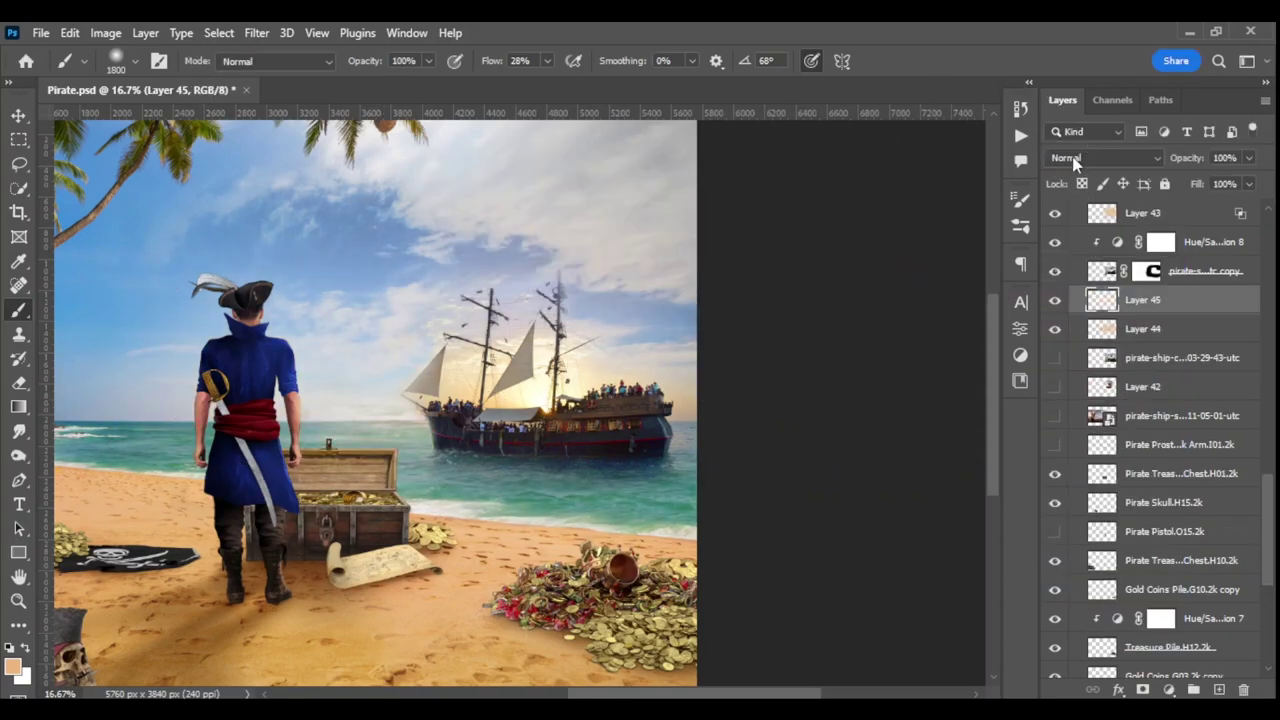
key(ctrl+shift+alt+n)
click(1104, 157)
click(1090, 326)
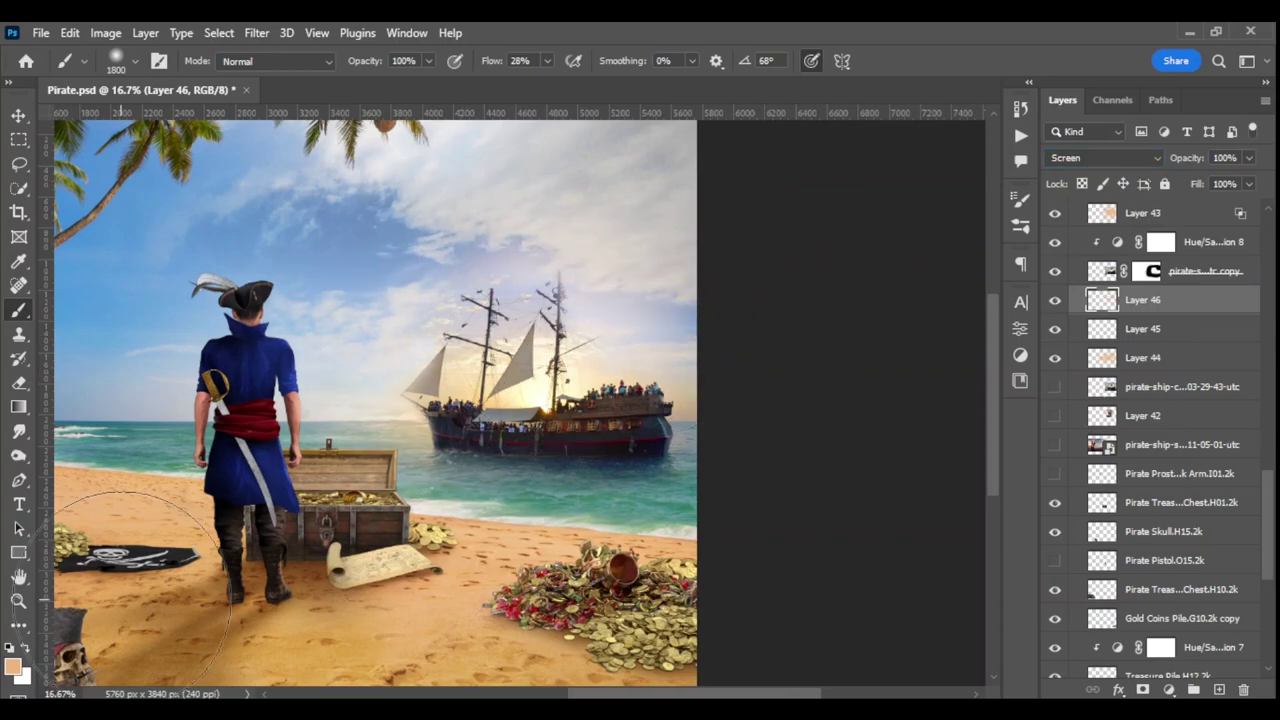
key(ctrl+0)
key(ctrl+plus)
key(ctrl+plus)
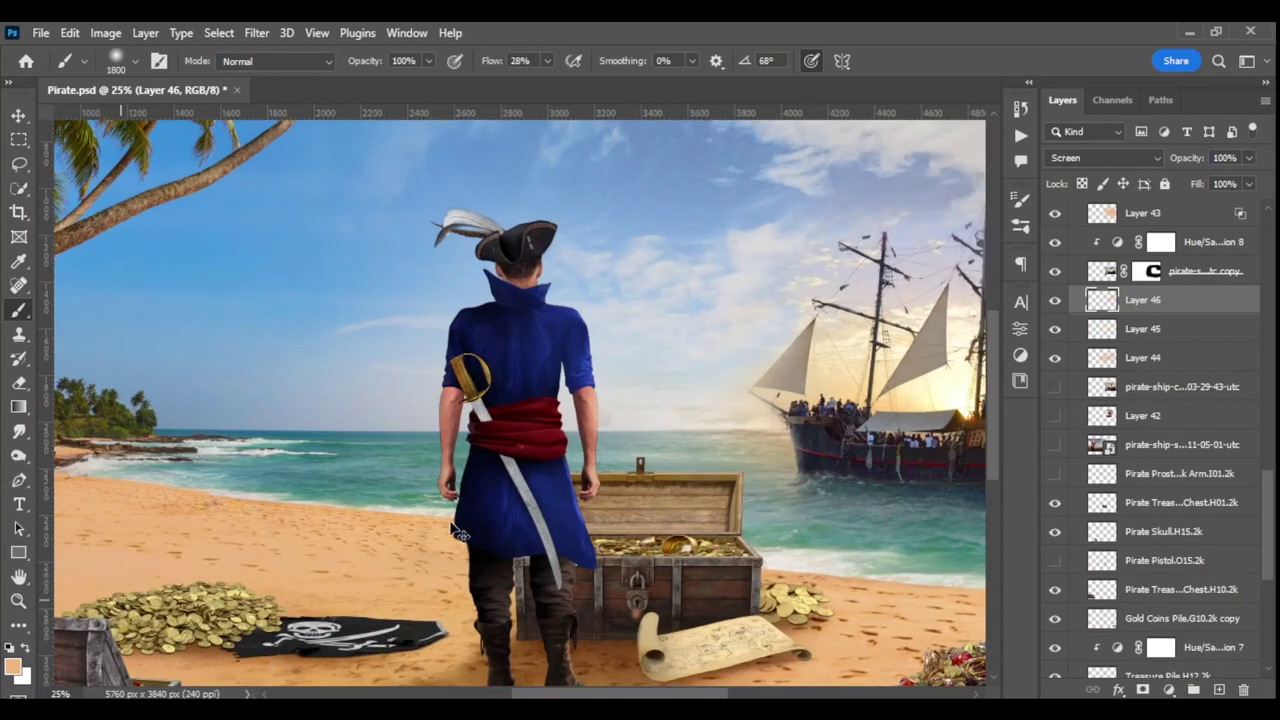
Step: Add a layer mask to Layer 45 and reset colours to default black and white
key(ctrl+minus)
click(1140, 328)
click(1143, 690)
key(d)
key(ctrl+0)
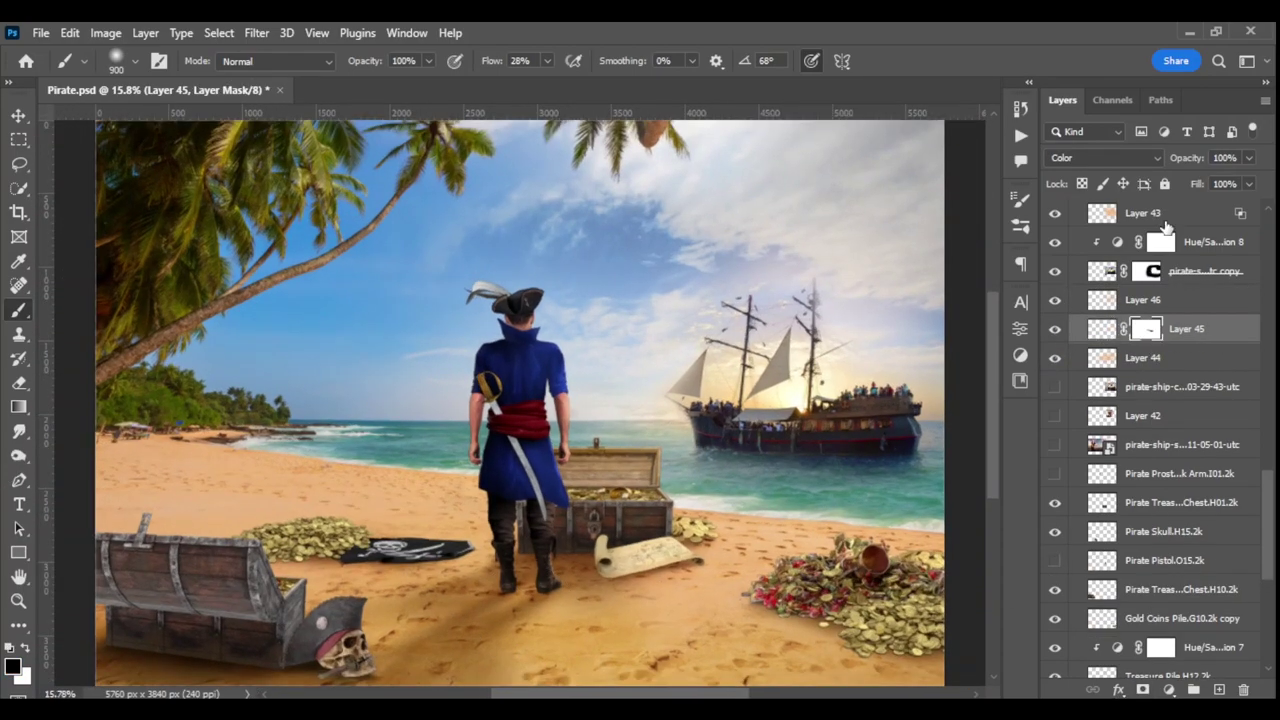
scroll(1165, 400, down, 5)
scroll(1165, 400, down, 5)
scroll(1165, 400, down, 5)
Step: Merge the Group 4 copy chests into a single layer
click(1160, 607)
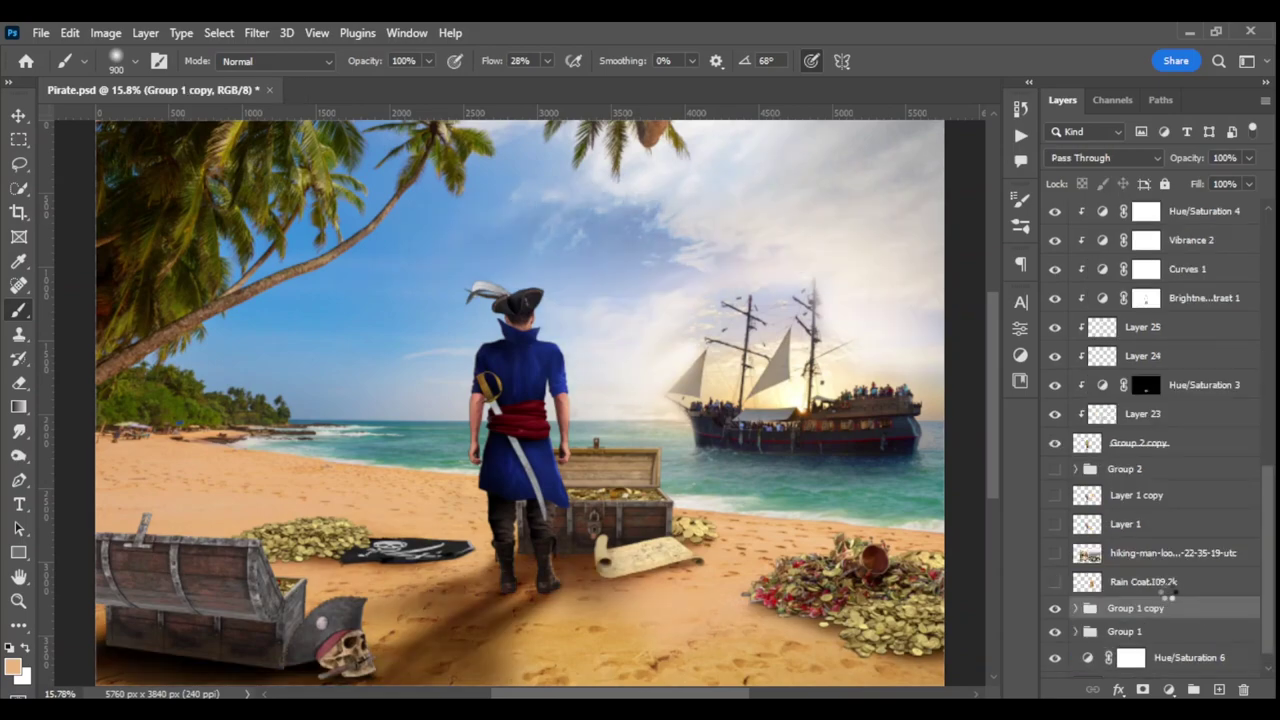
key(ctrl+e)
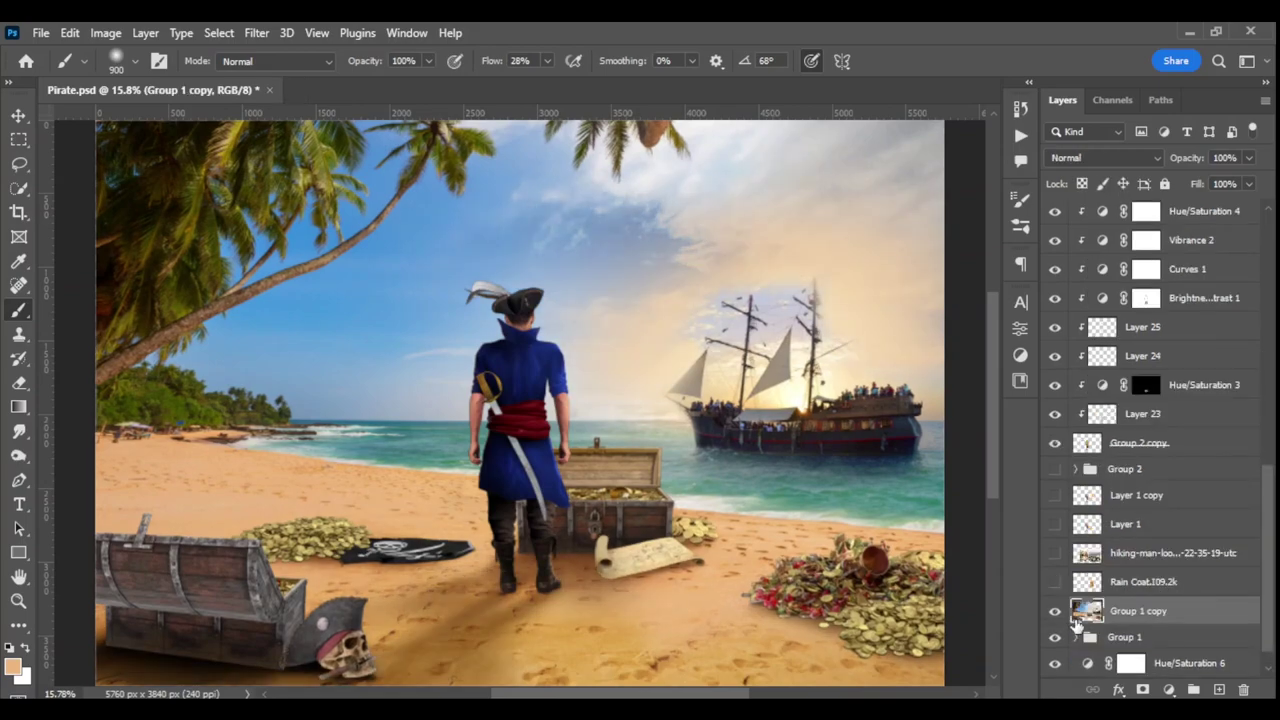
key(ctrl+z)
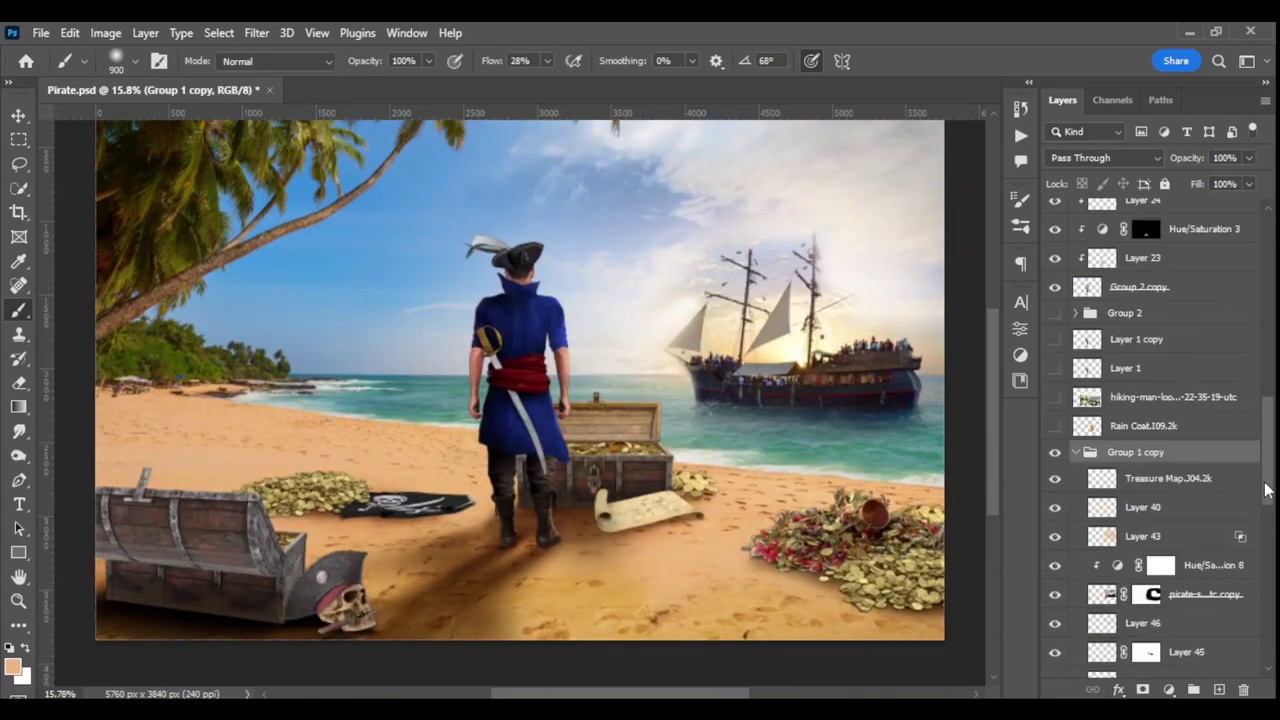
key(ctrl+z)
key(ctrl+z)
key(ctrl+z)
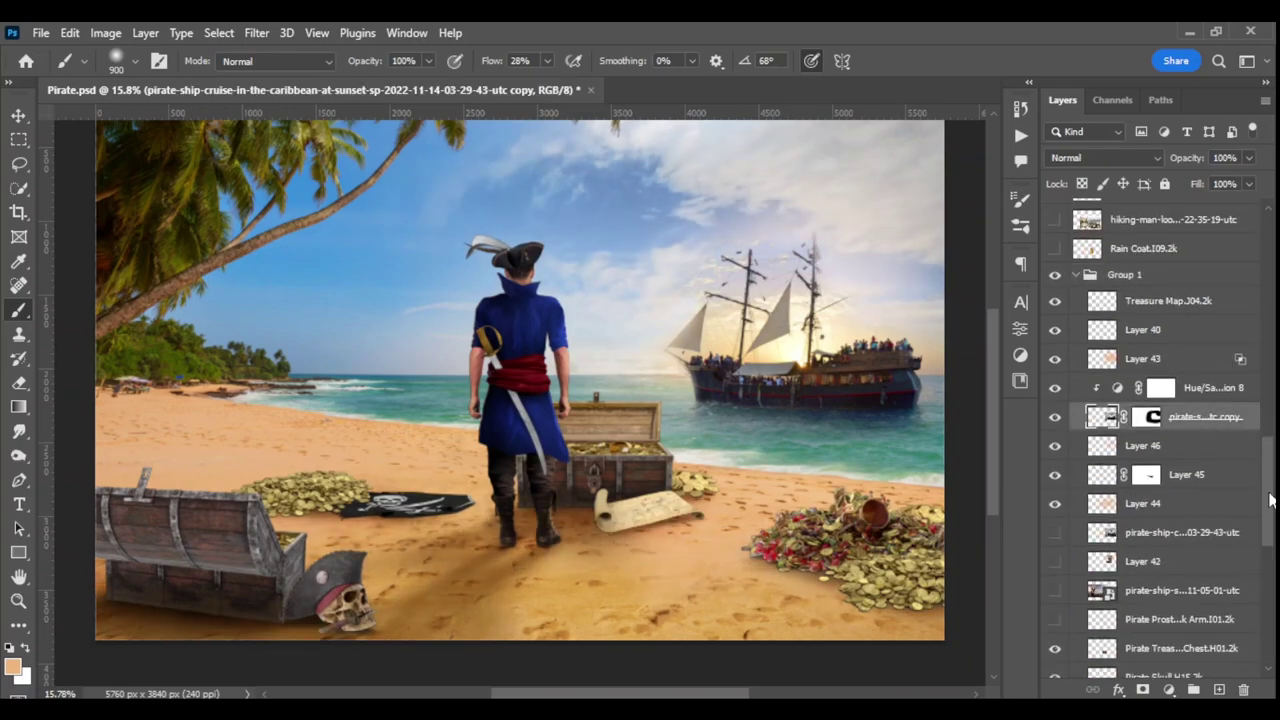
key(ctrl+z)
key(ctrl+z)
key(ctrl+z)
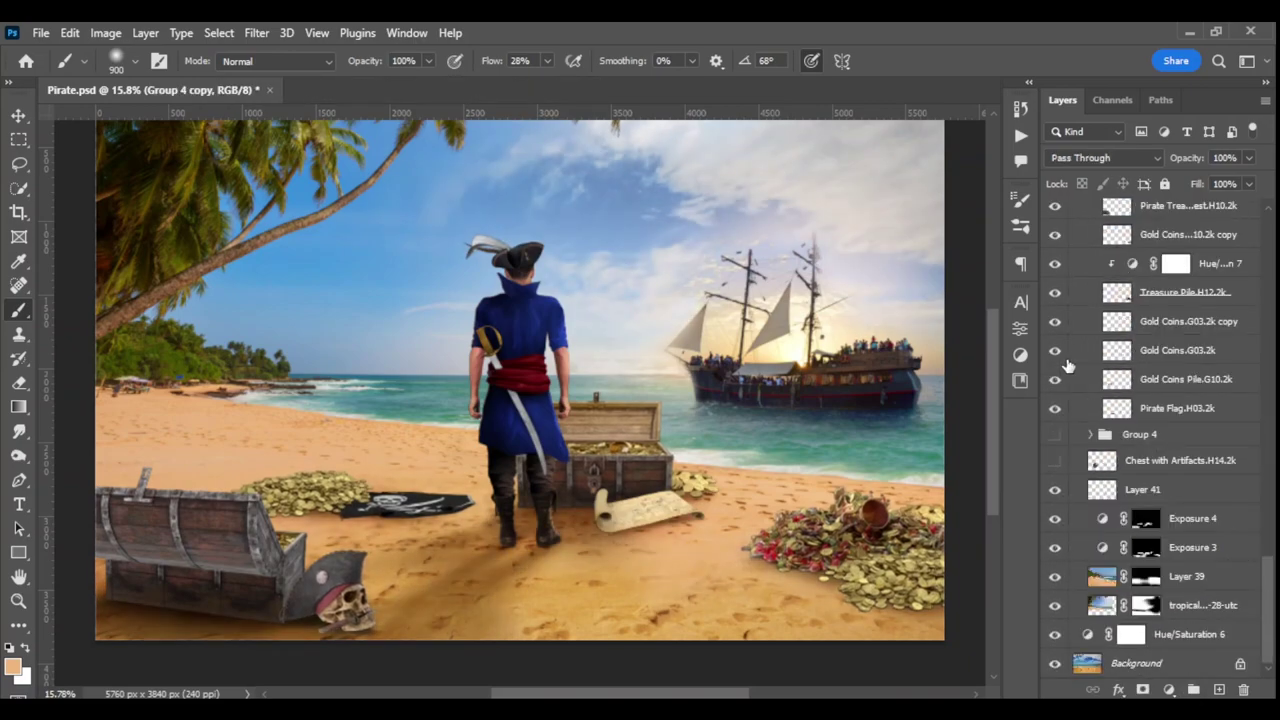
key(ctrl+shift+z)
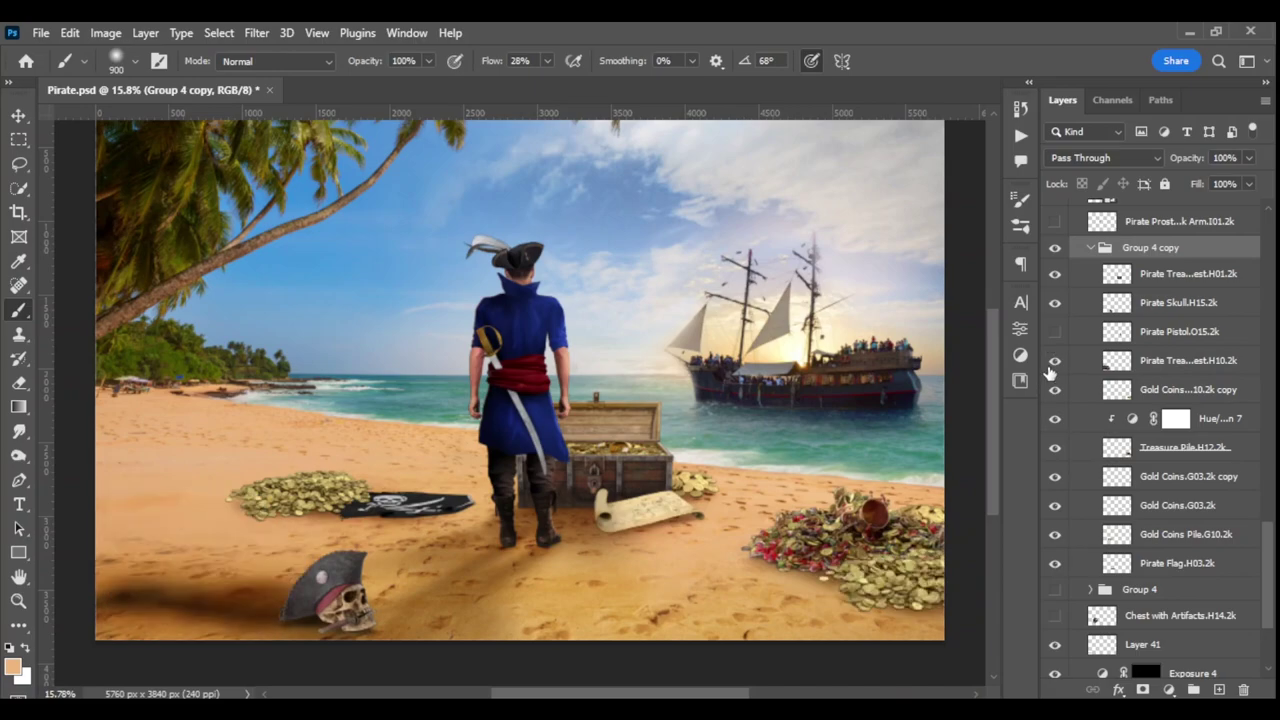
key(ctrl+shift+z)
key(ctrl+shift+z)
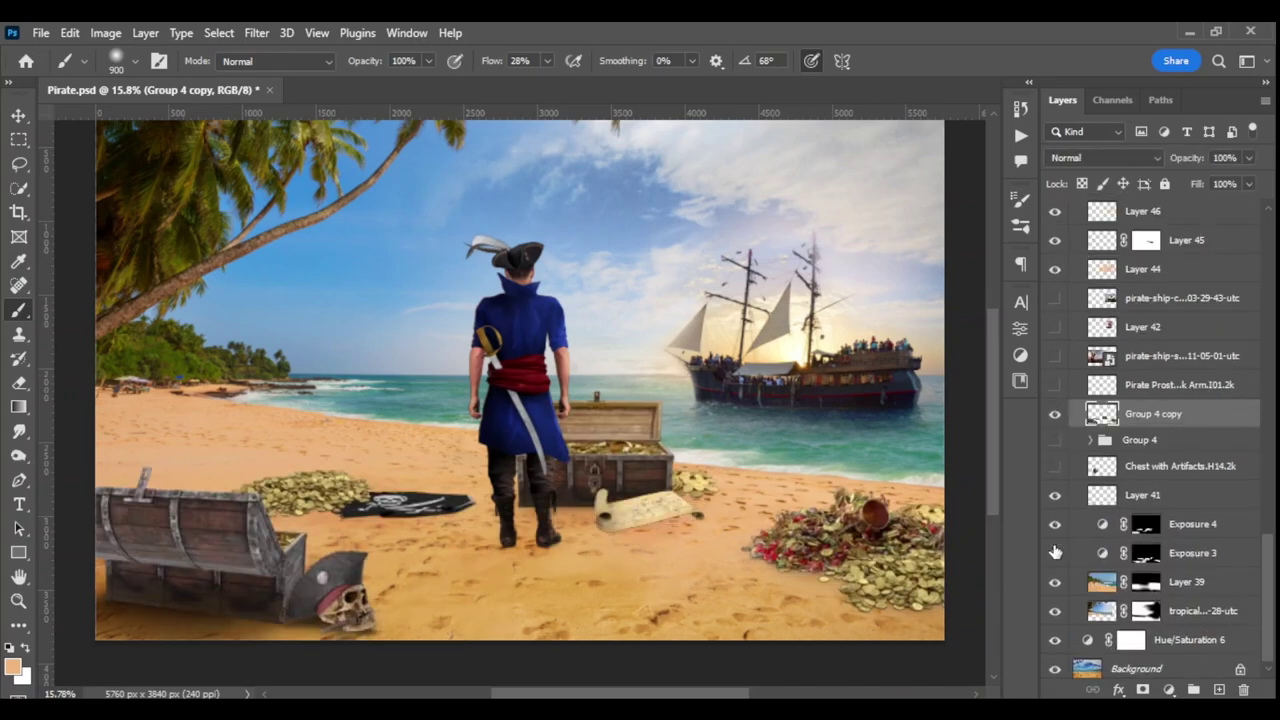
Step: Paint black shadows over the chests and right coin pile on a clipped Soft Light layer
key(ctrl+shift+alt+n)
key(ctrl+alt+g)
click(1105, 157)
click(1063, 391)
key(d)
mouse_move(205, 640)
mouse_down()
mouse_move(329, 600)
mouse_move(400, 505)
mouse_move(620, 450)
mouse_move(633, 505)
mouse_up()
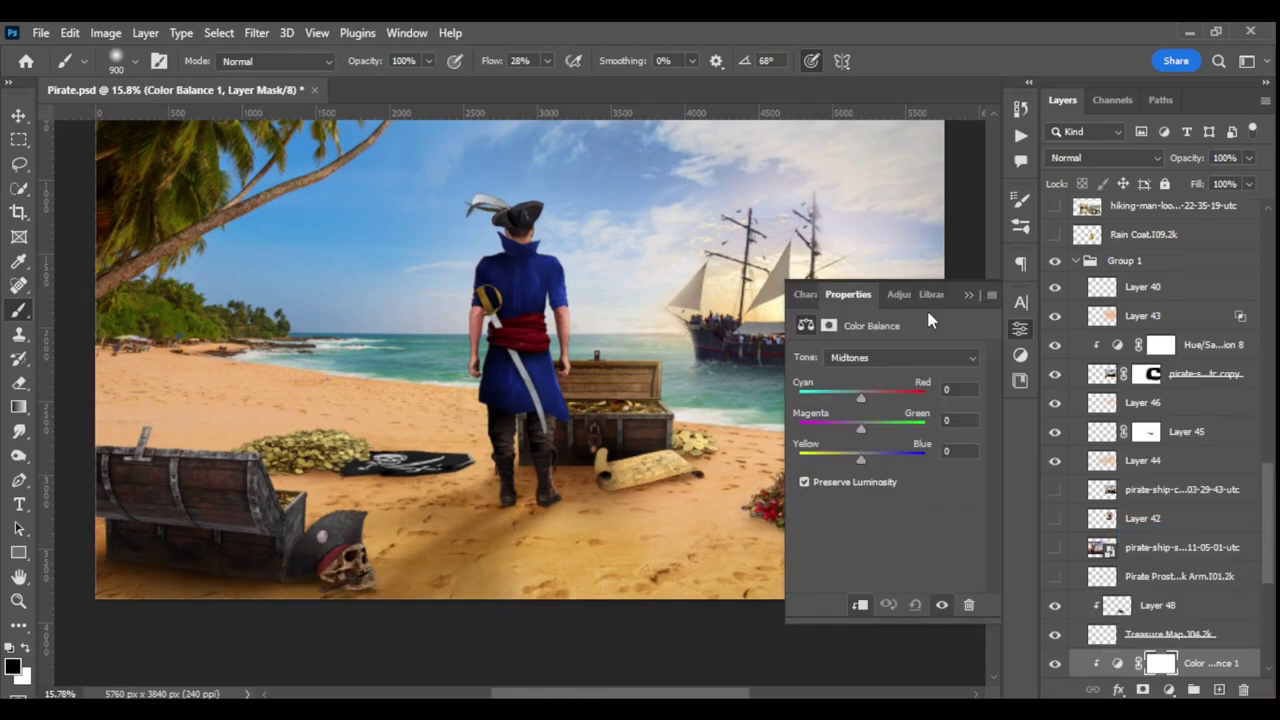
Step: Add a clipped Hue/Saturation shifting the chests' Yellows, with its mask inverted
click(1054, 557)
click(1169, 690)
click(1166, 554)
click(905, 382)
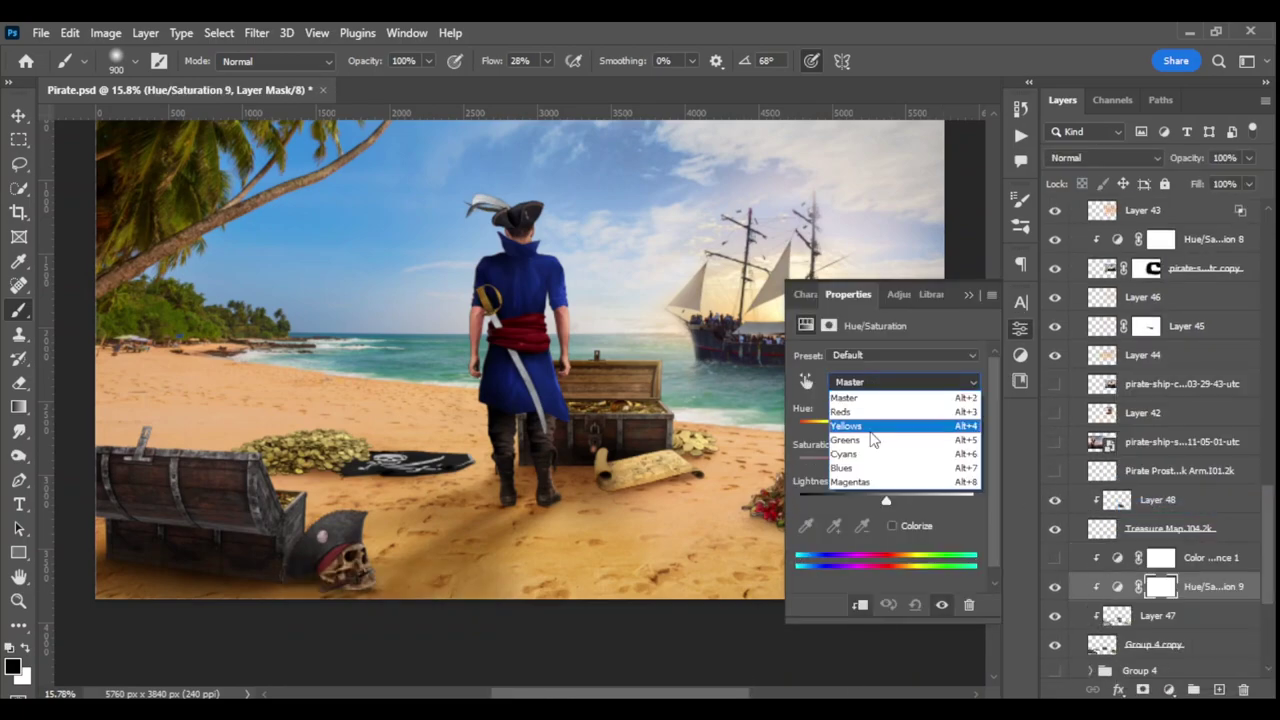
click(860, 426)
drag(876, 465, 886, 465)
click(968, 294)
key(ctrl+i)
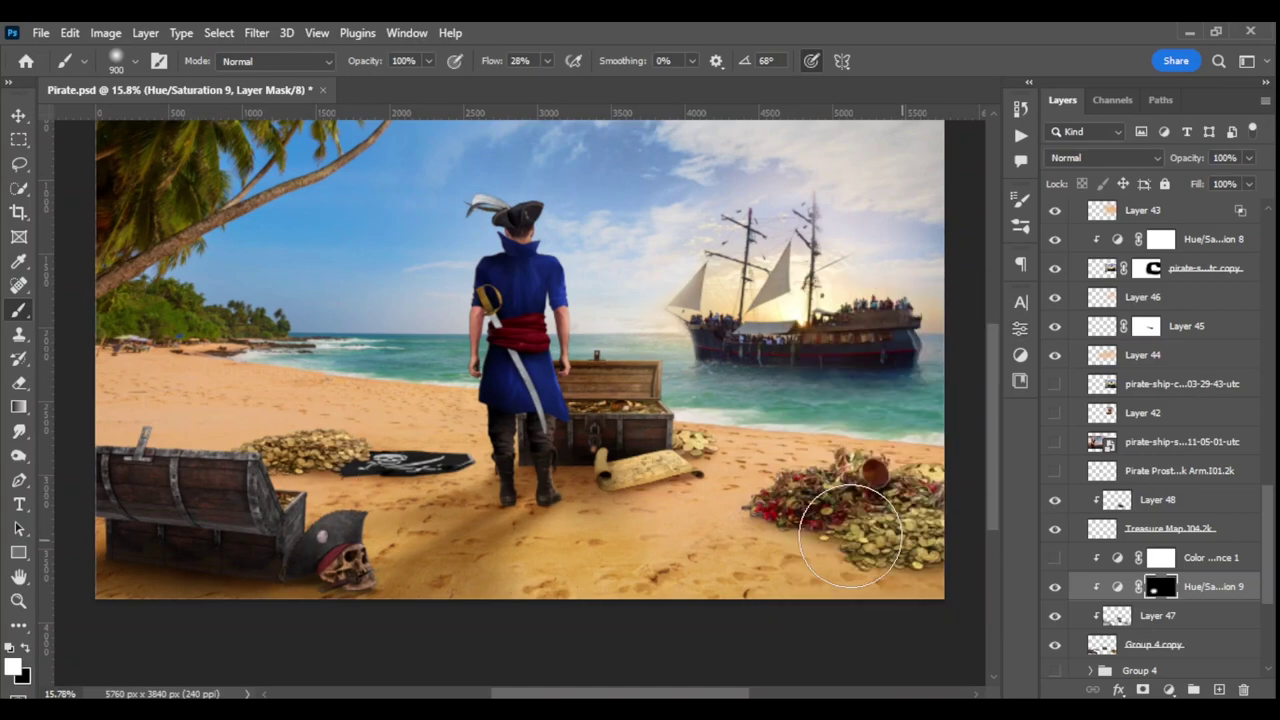
Step: Show Color Balance 1 again, with Highlights at Red +25 and Blue -22
click(1054, 557)
double_click(1117, 557)
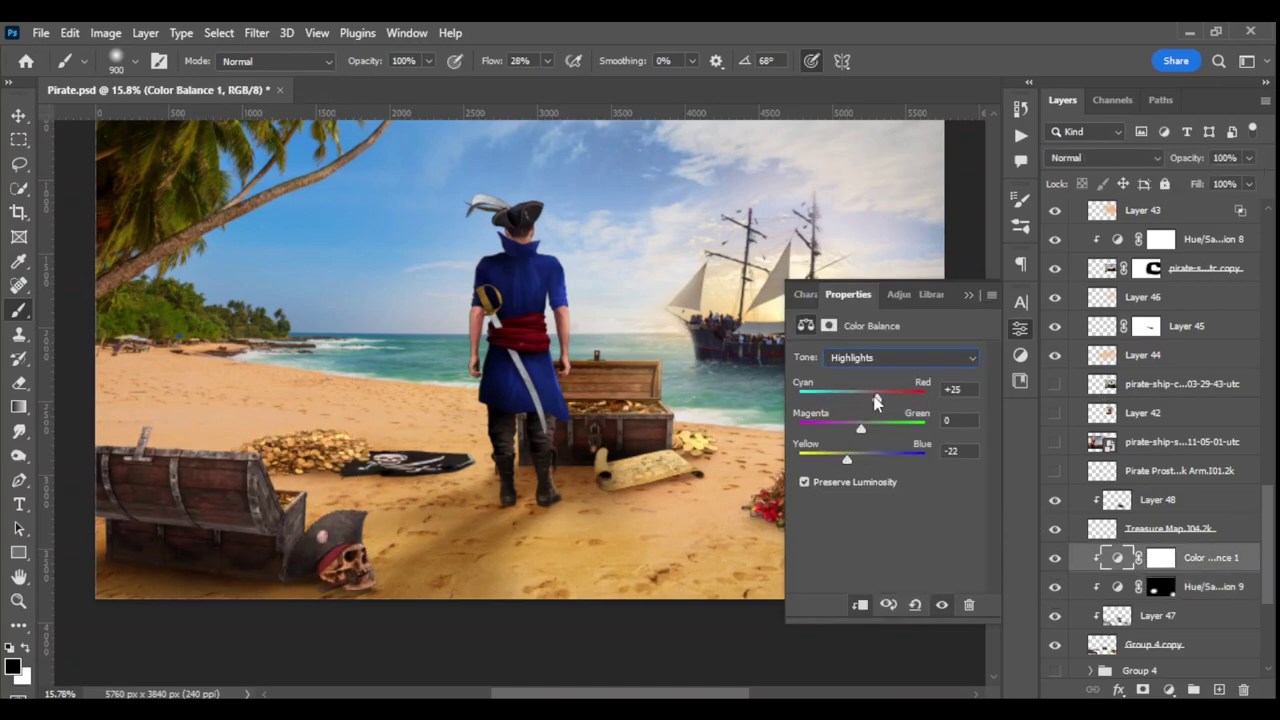
click(968, 294)
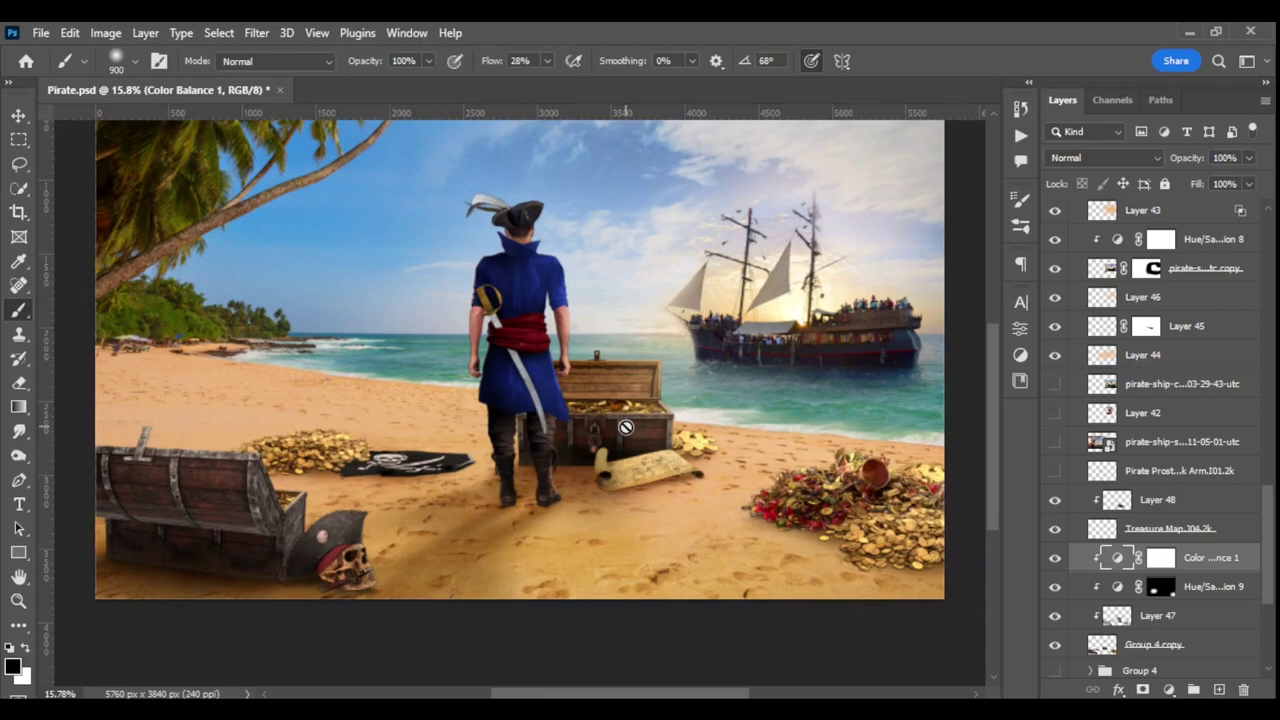
scroll(1240, 484, down, 4)
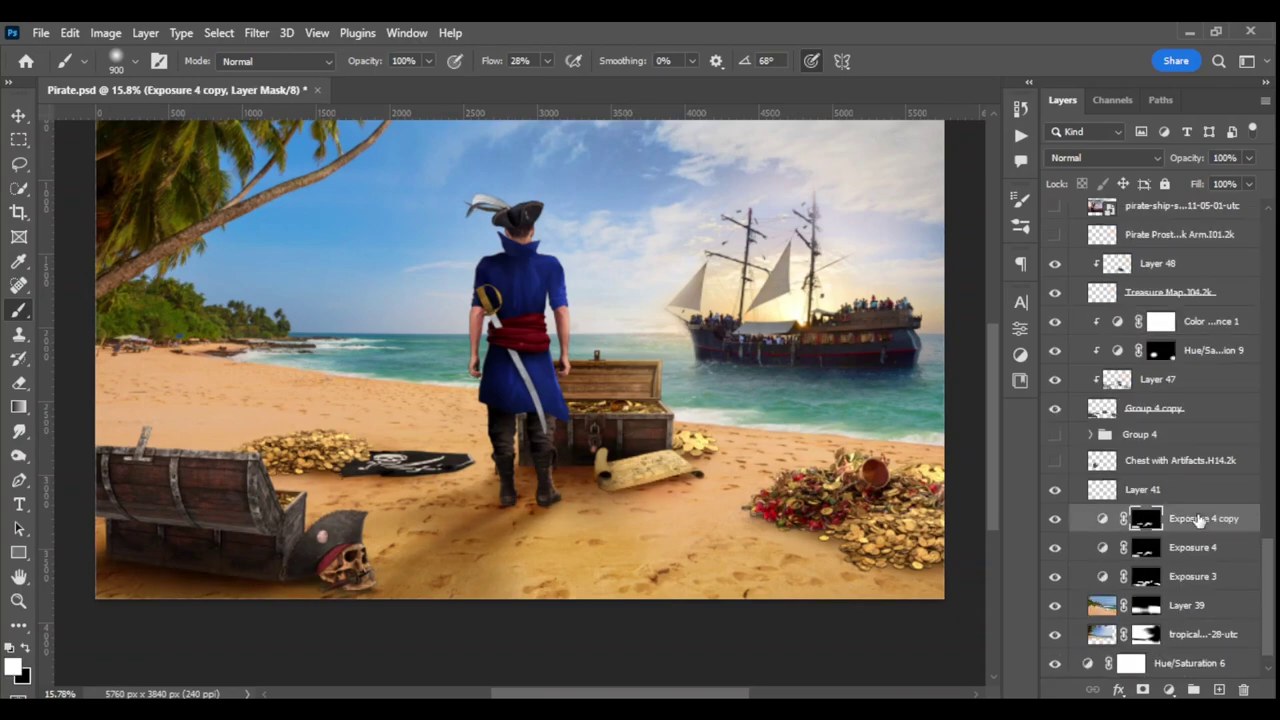
click(1146, 547)
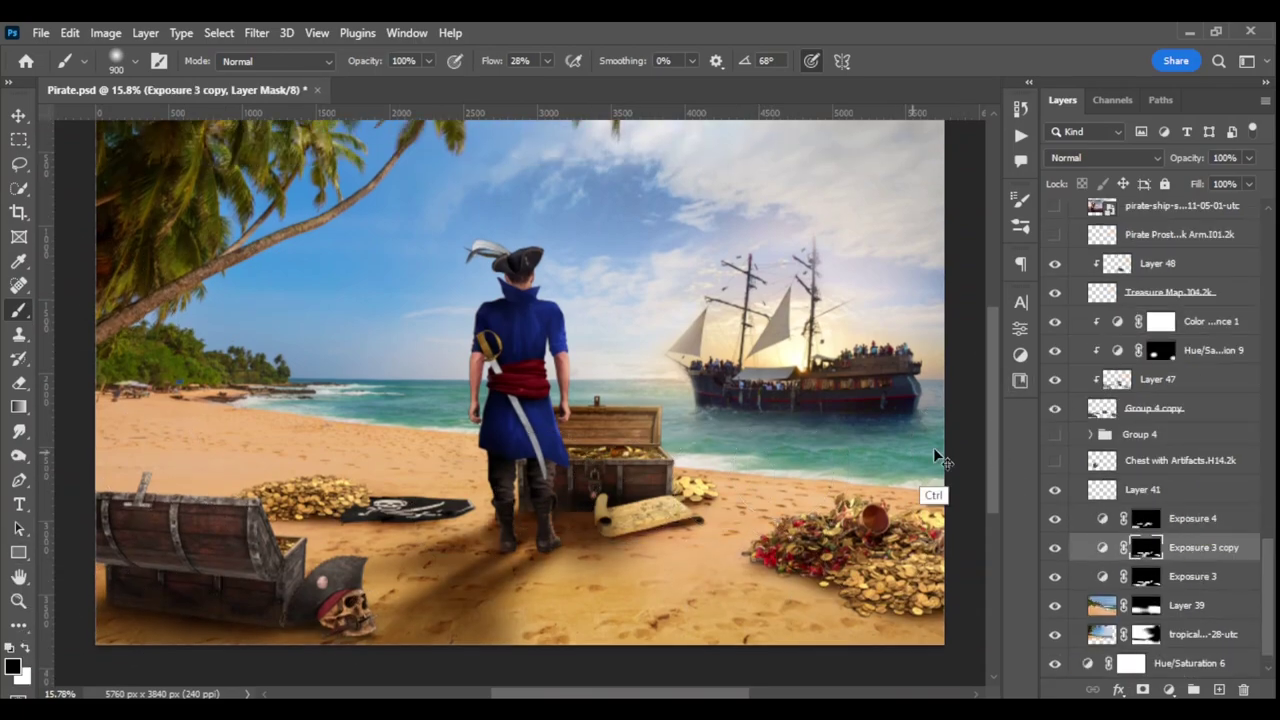
Step: Deepen the shadow around the centre treasure chest on Layer 47 and save Pirate.psd
click(1075, 380)
drag(194, 540, 254, 521)
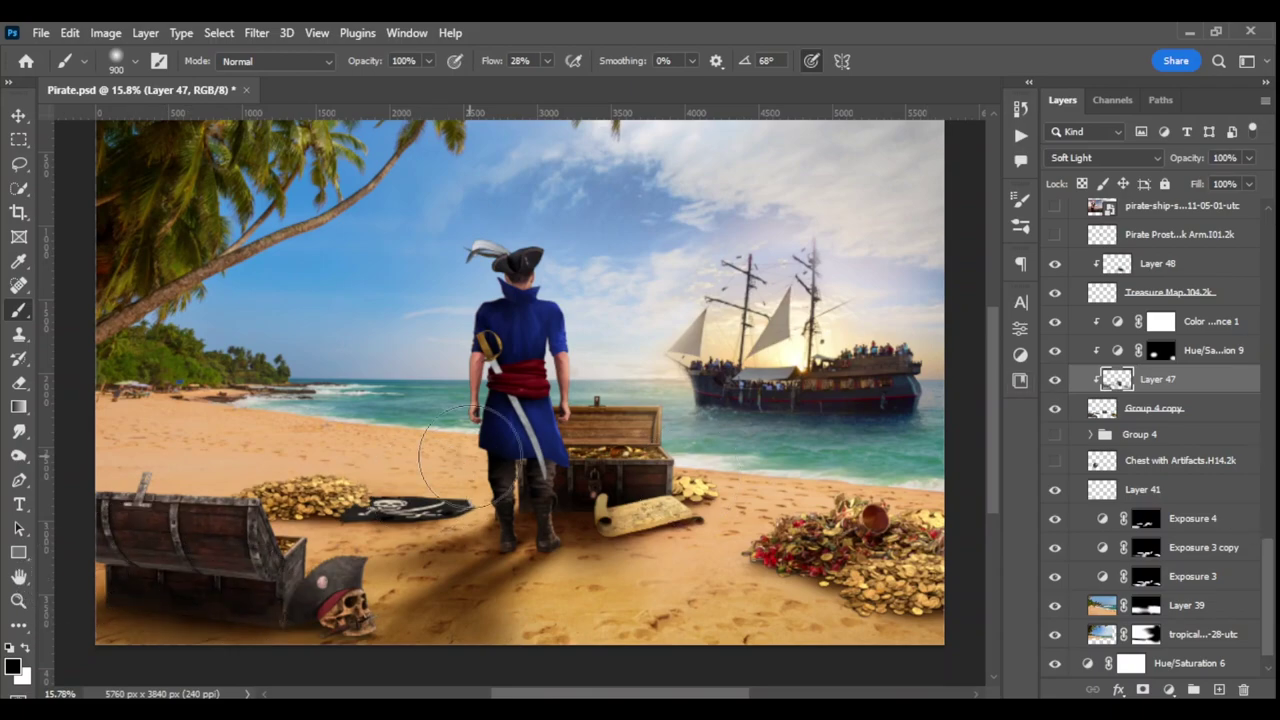
scroll(1150, 450, down, 10)
key(ctrl+s)
click(1141, 533)
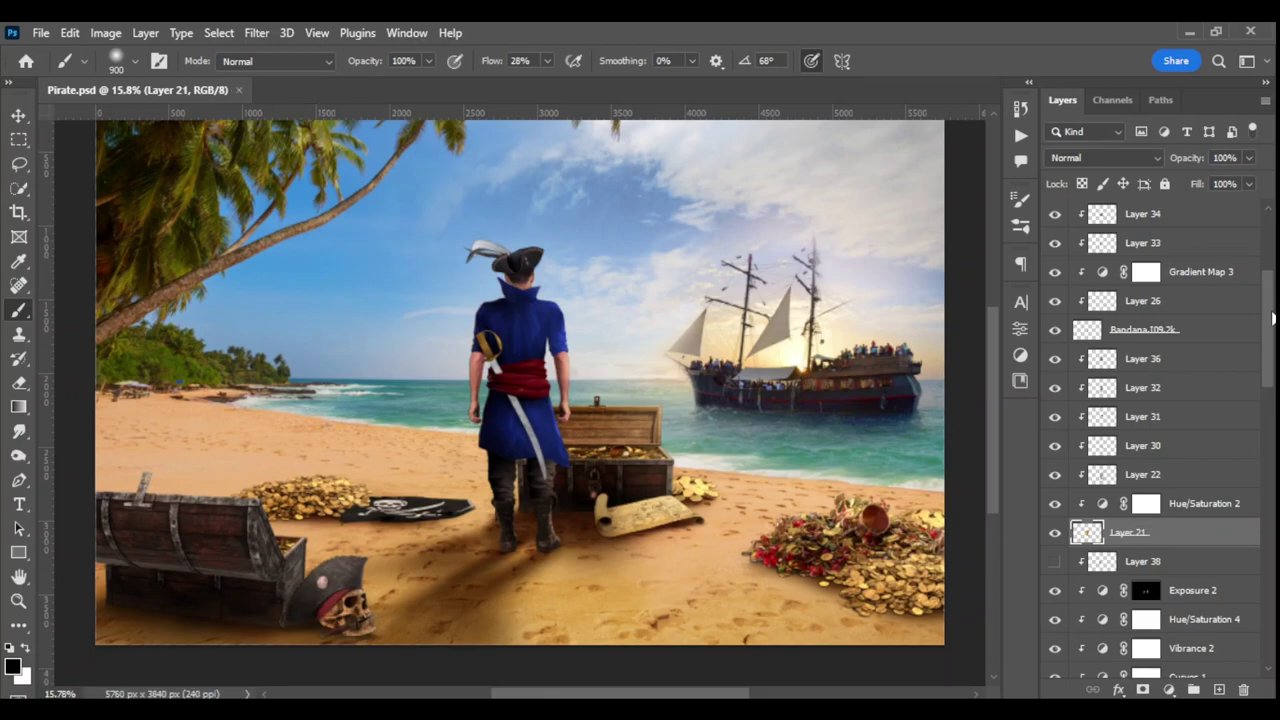
Step: Paint the Exposure +1.75 brightening onto the pirate's edges through its inverted mask
scroll(1150, 450, down, 5)
click(1150, 563)
scroll(1150, 450, up, 10)
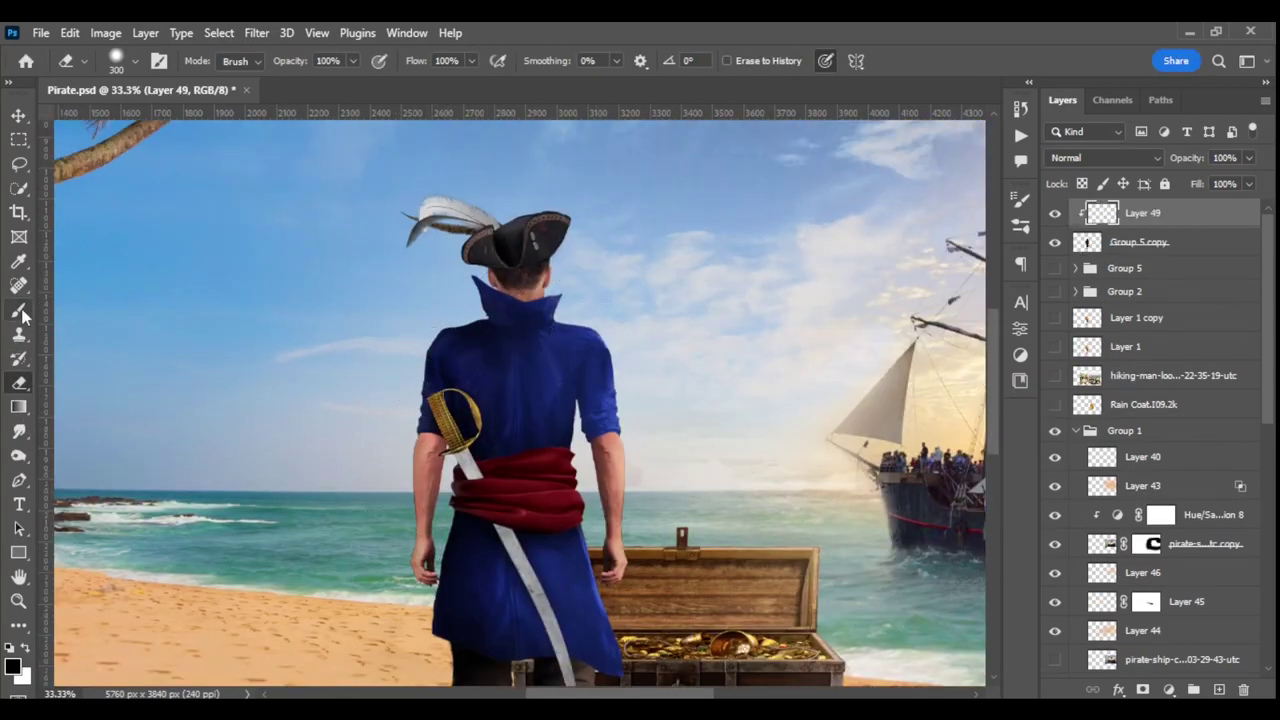
click(20, 311)
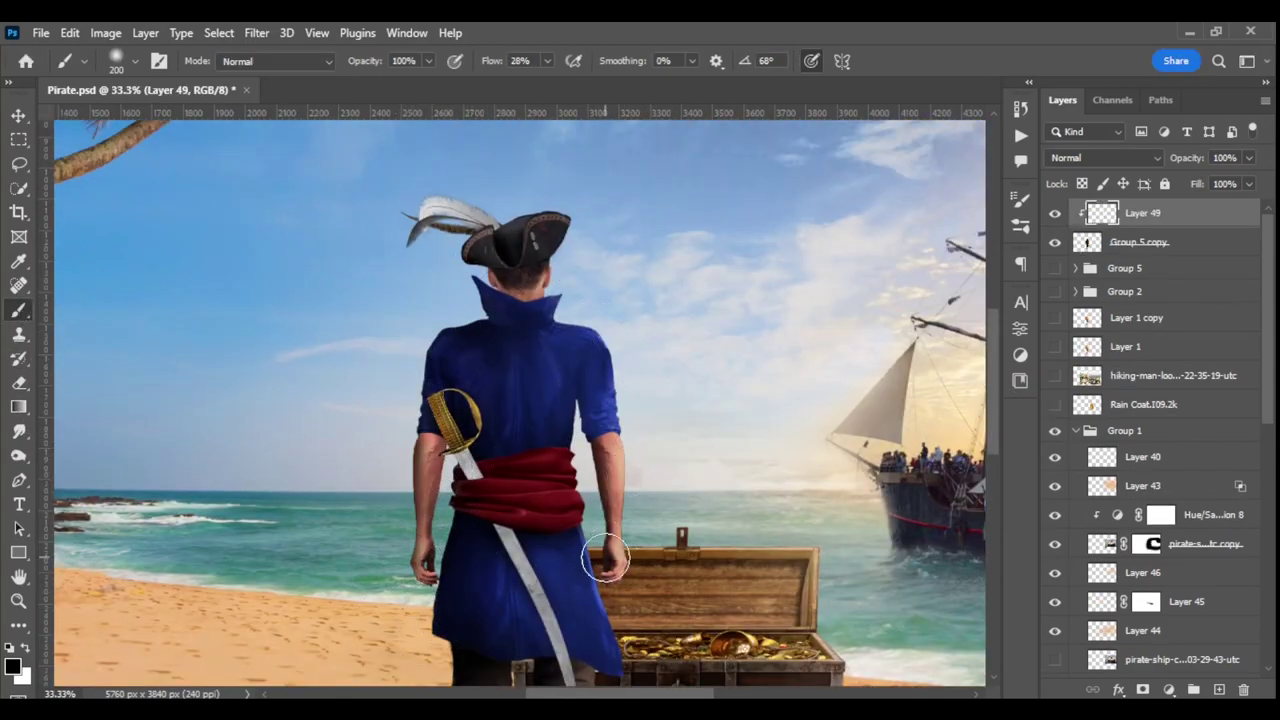
scroll(605, 560, down, 3)
scroll(634, 608, down, 1)
scroll(634, 608, up, 1)
scroll(634, 608, up, 2)
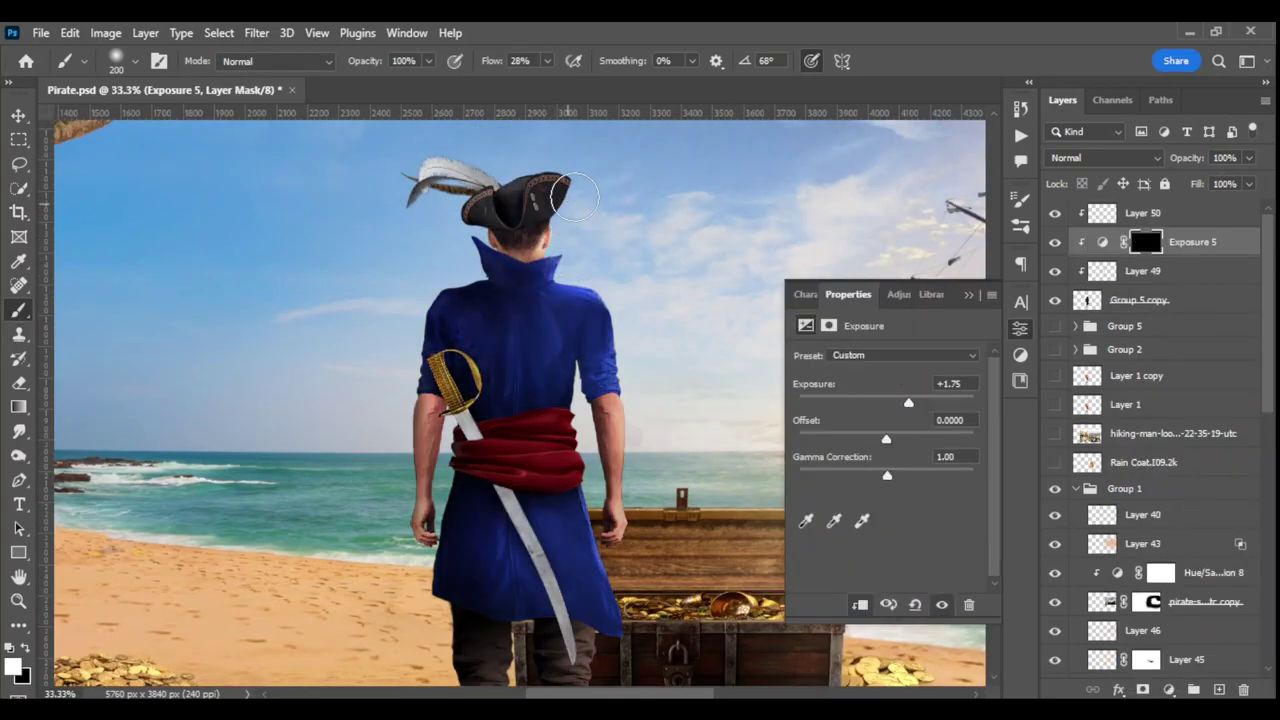
click(967, 298)
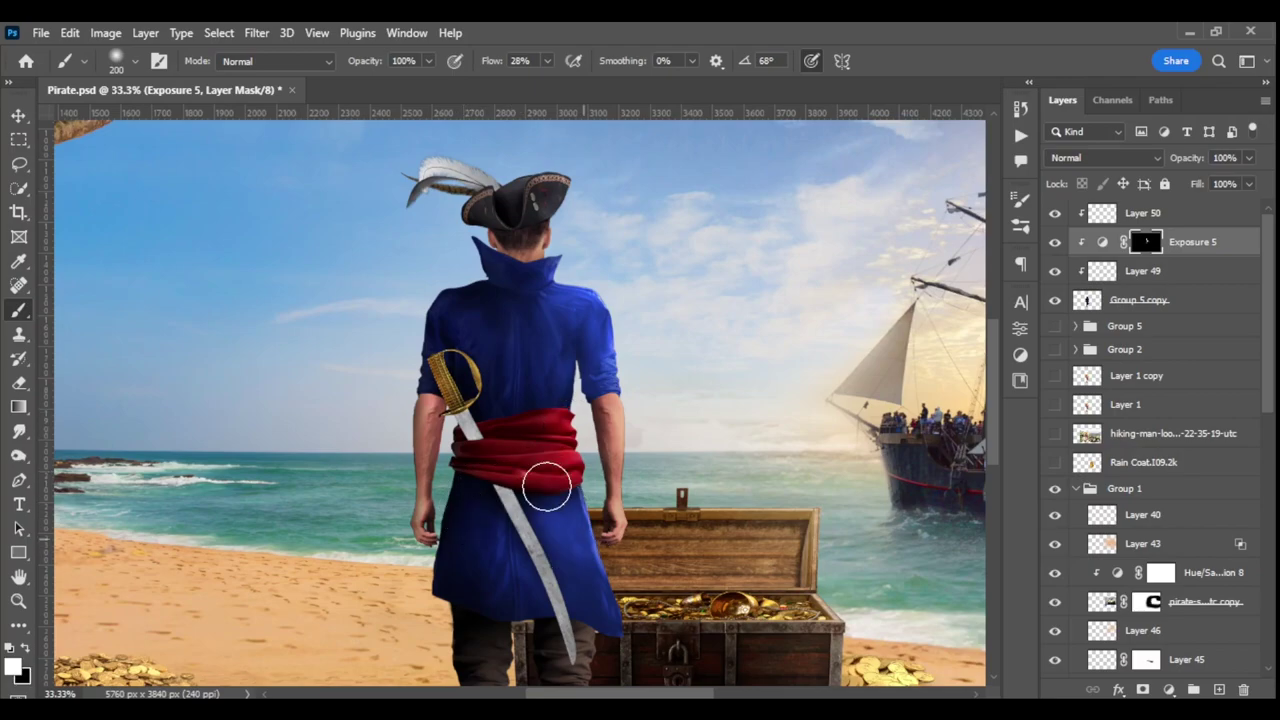
drag(543, 480, 603, 600)
Step: Add clipped Soft Light layers, shading the sword blade and brightening the pirate's arm edge
scroll(578, 436, down, 5)
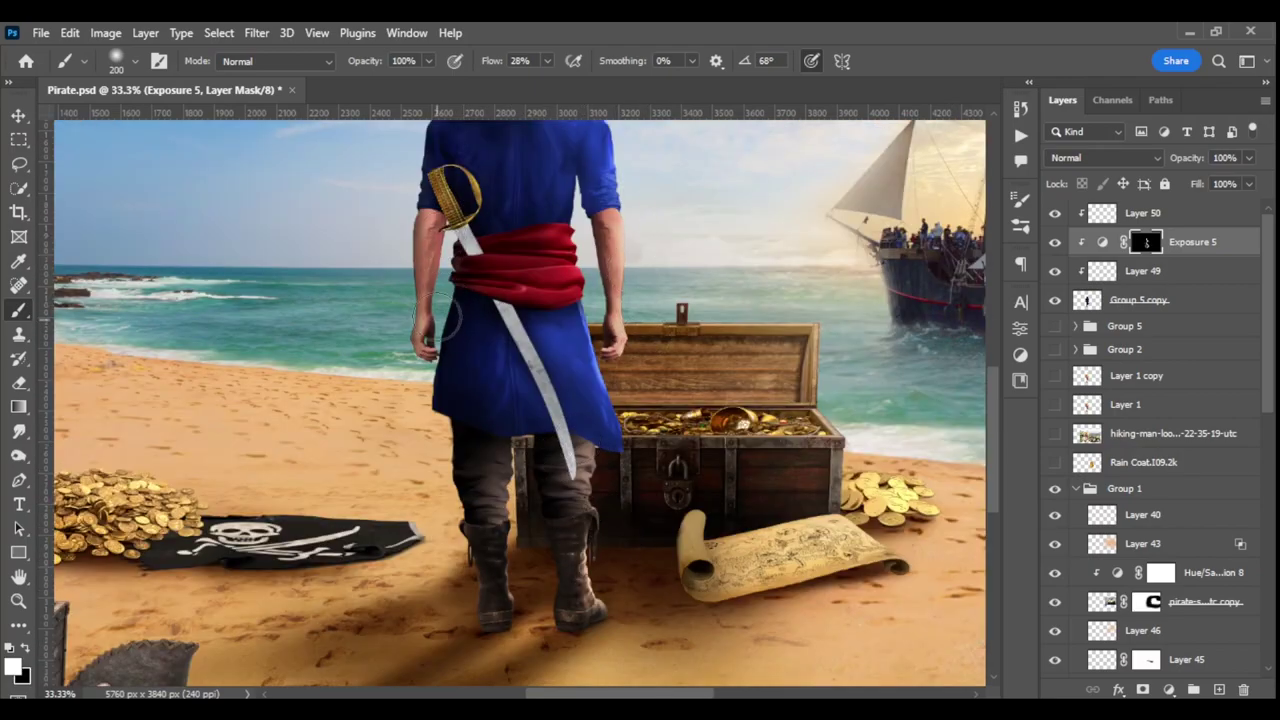
scroll(855, 337, up, 5)
key(ctrl+shift+alt+n)
key(ctrl+plus)
key(ctrl+plus)
key(shift+b)
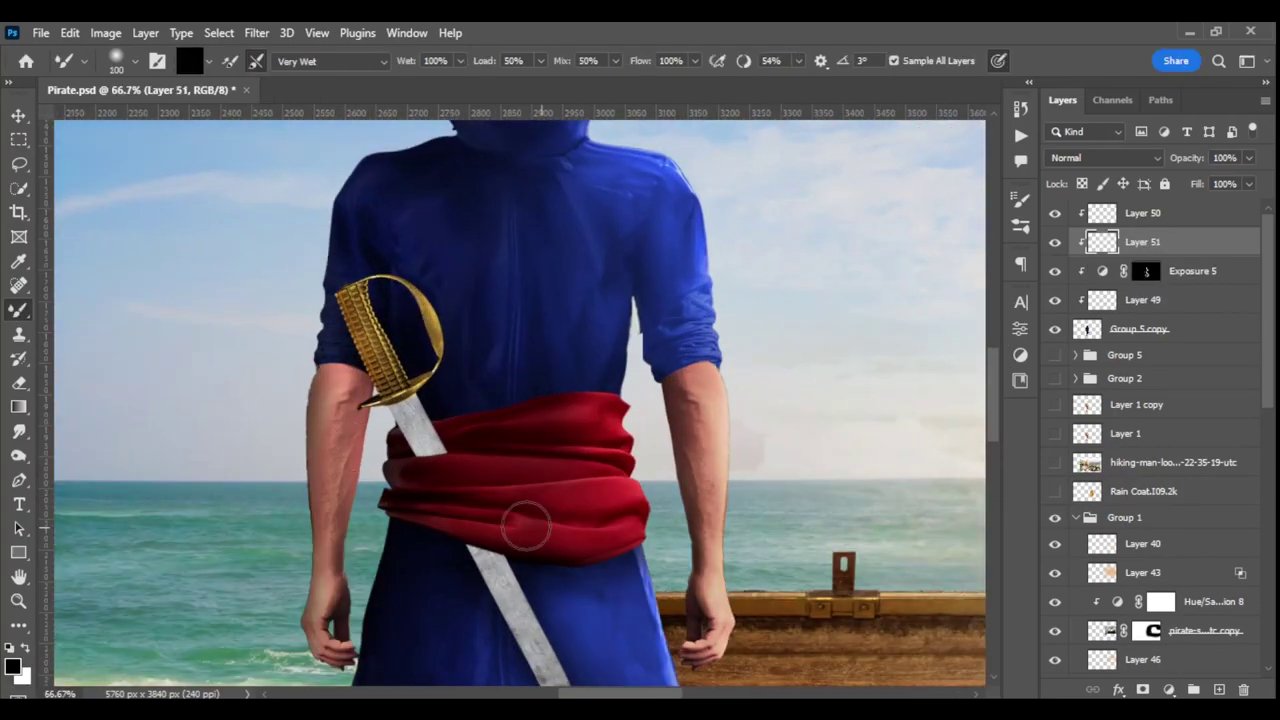
key(ctrl+minus)
key(ctrl+minus)
key(ctrl+shift+alt+n)
key(shift+b)
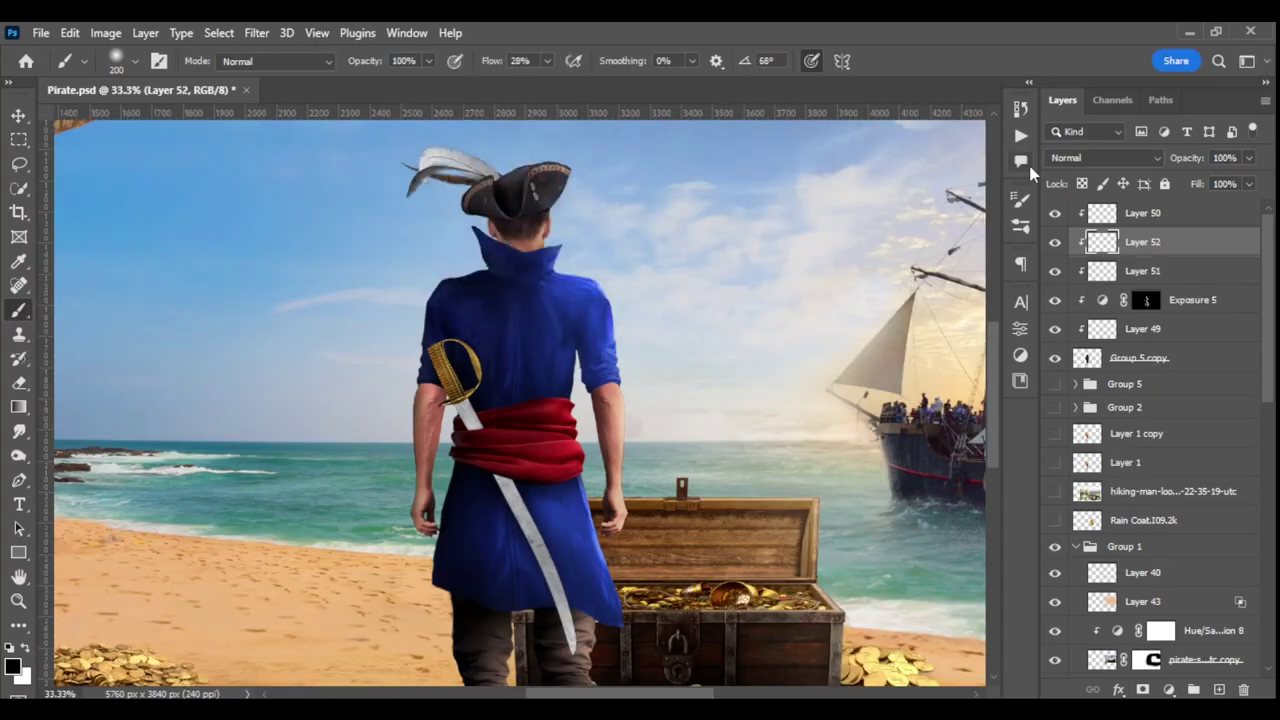
drag(456, 413, 565, 611)
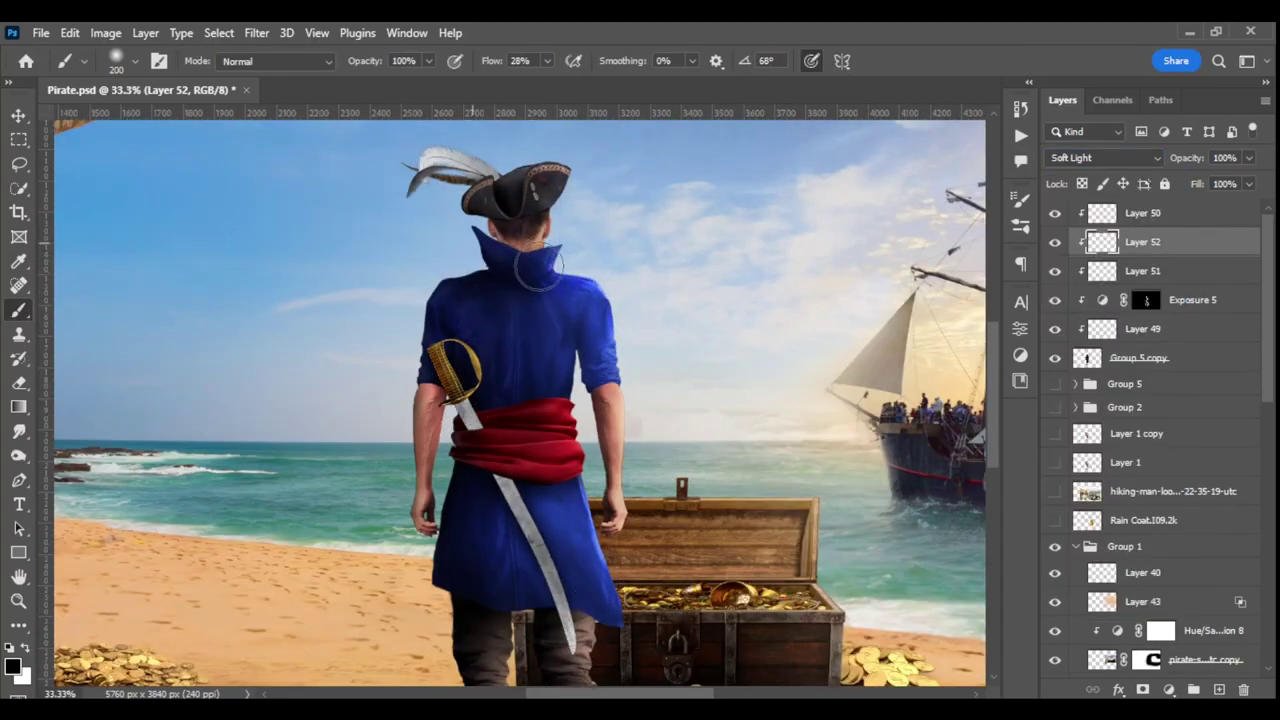
drag(413, 537, 420, 410)
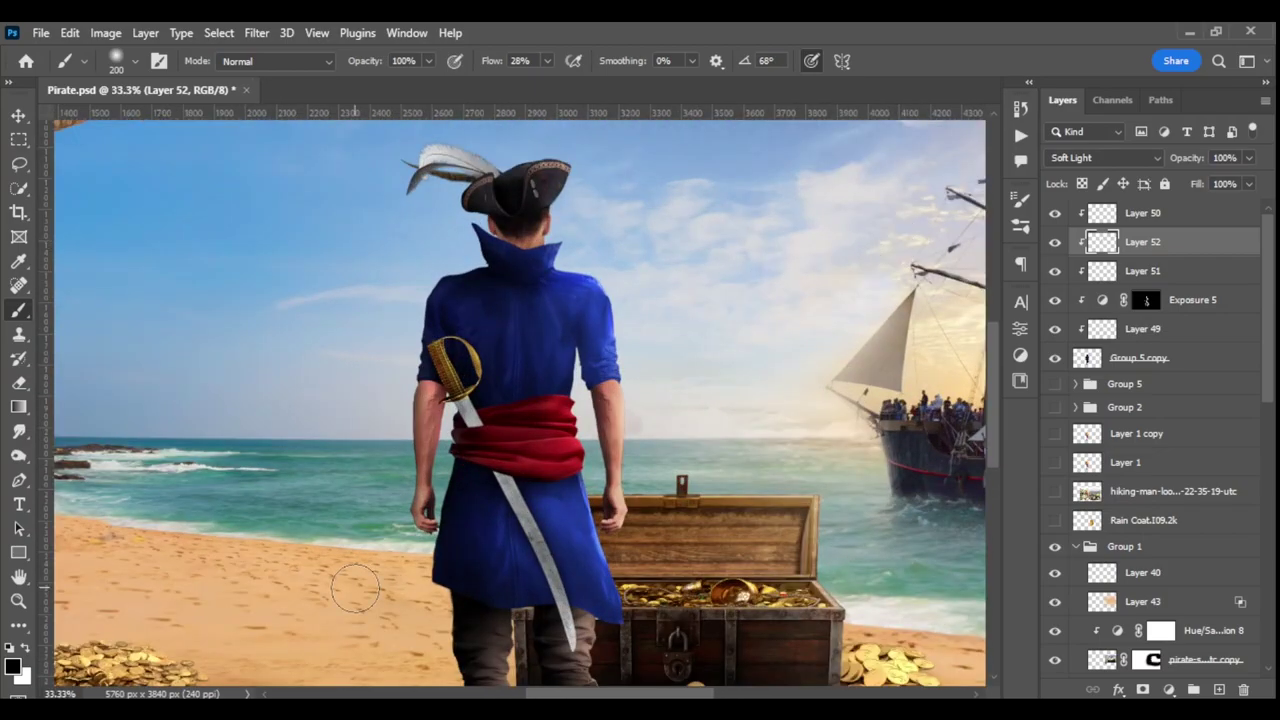
key(ctrl+shift+alt+n)
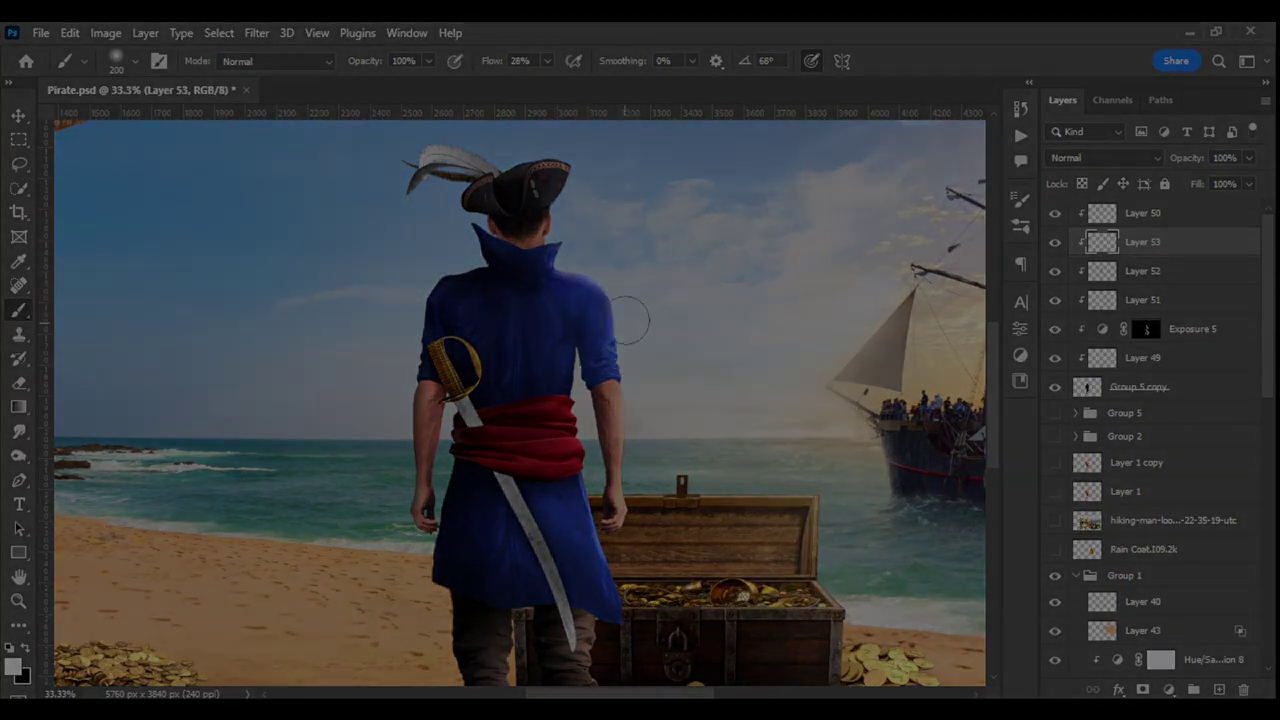